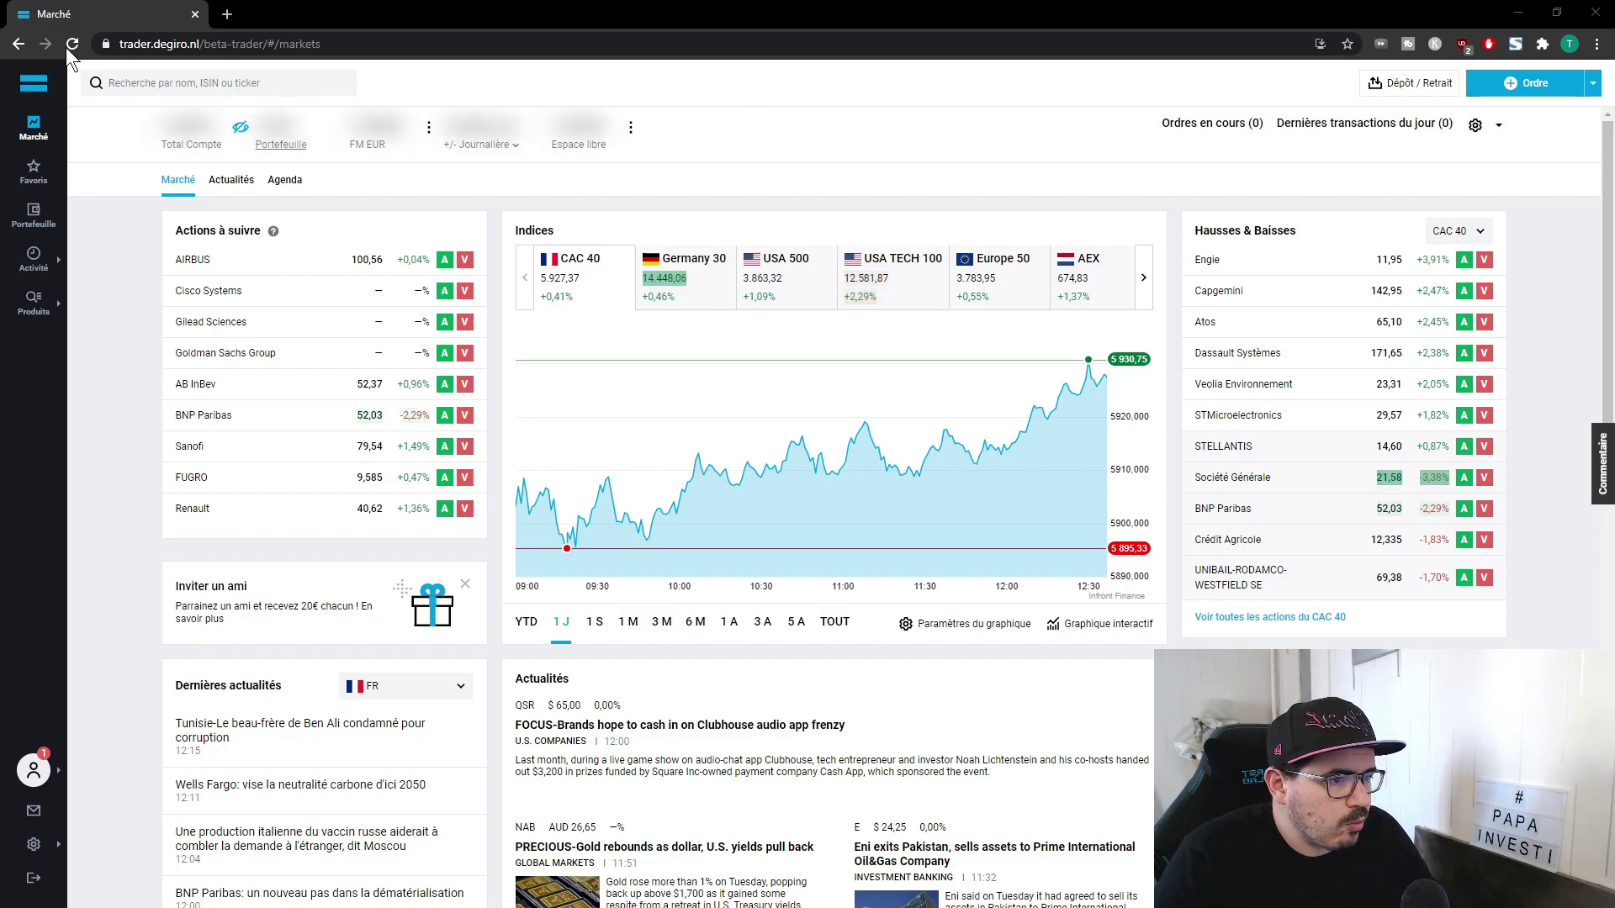
Step: Open the profile's Sécurité page to view the password and double authentication settings
click(34, 301)
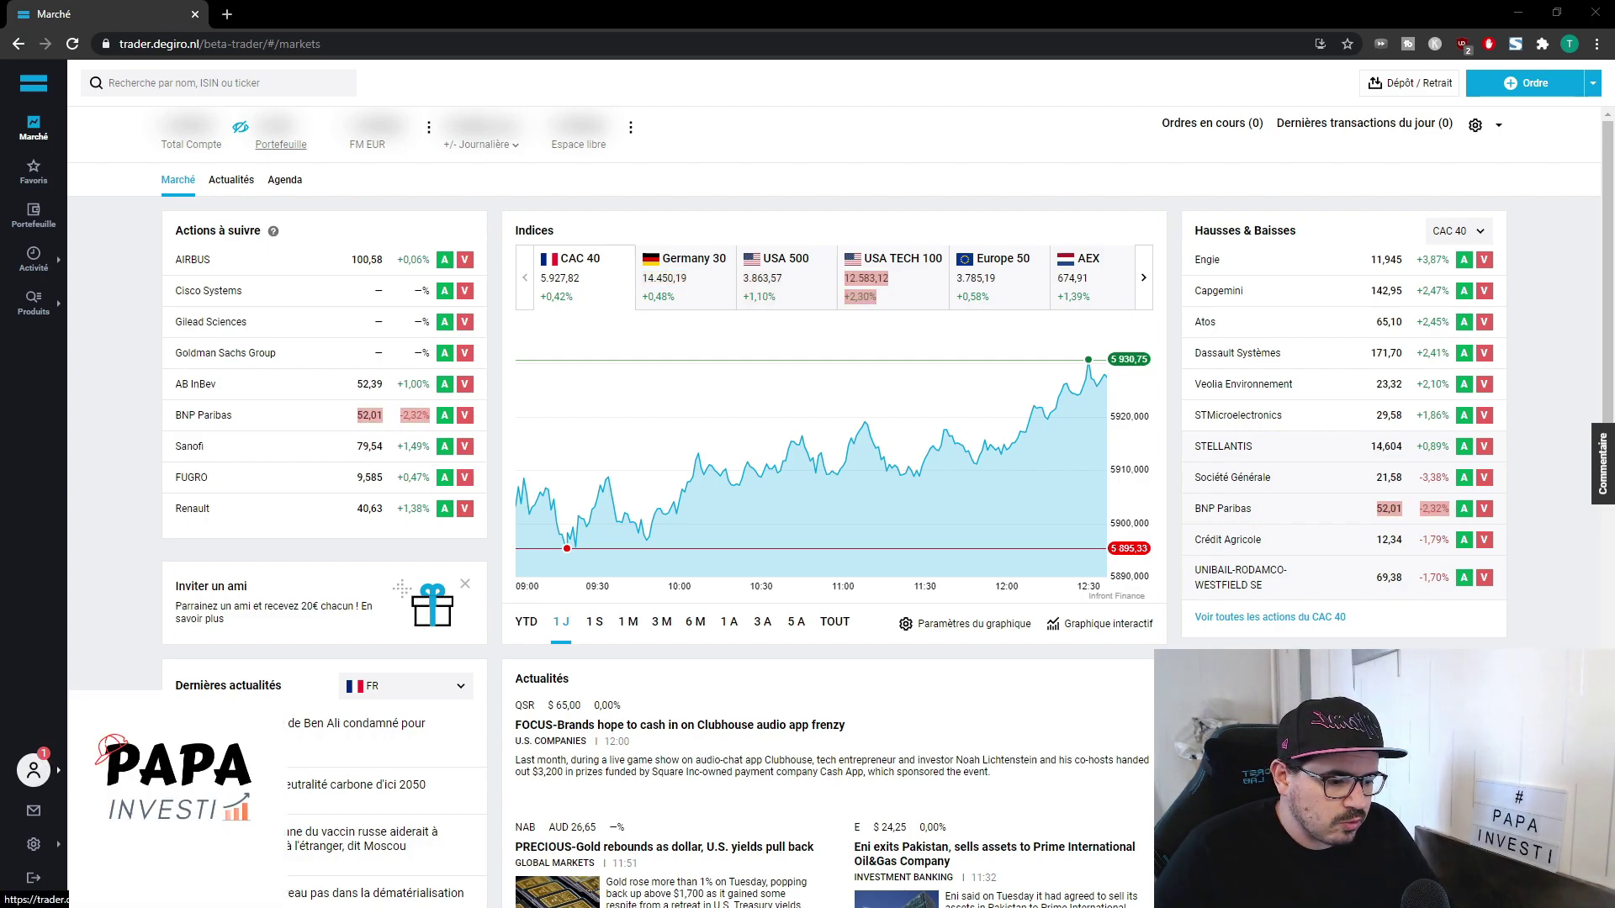
click(34, 769)
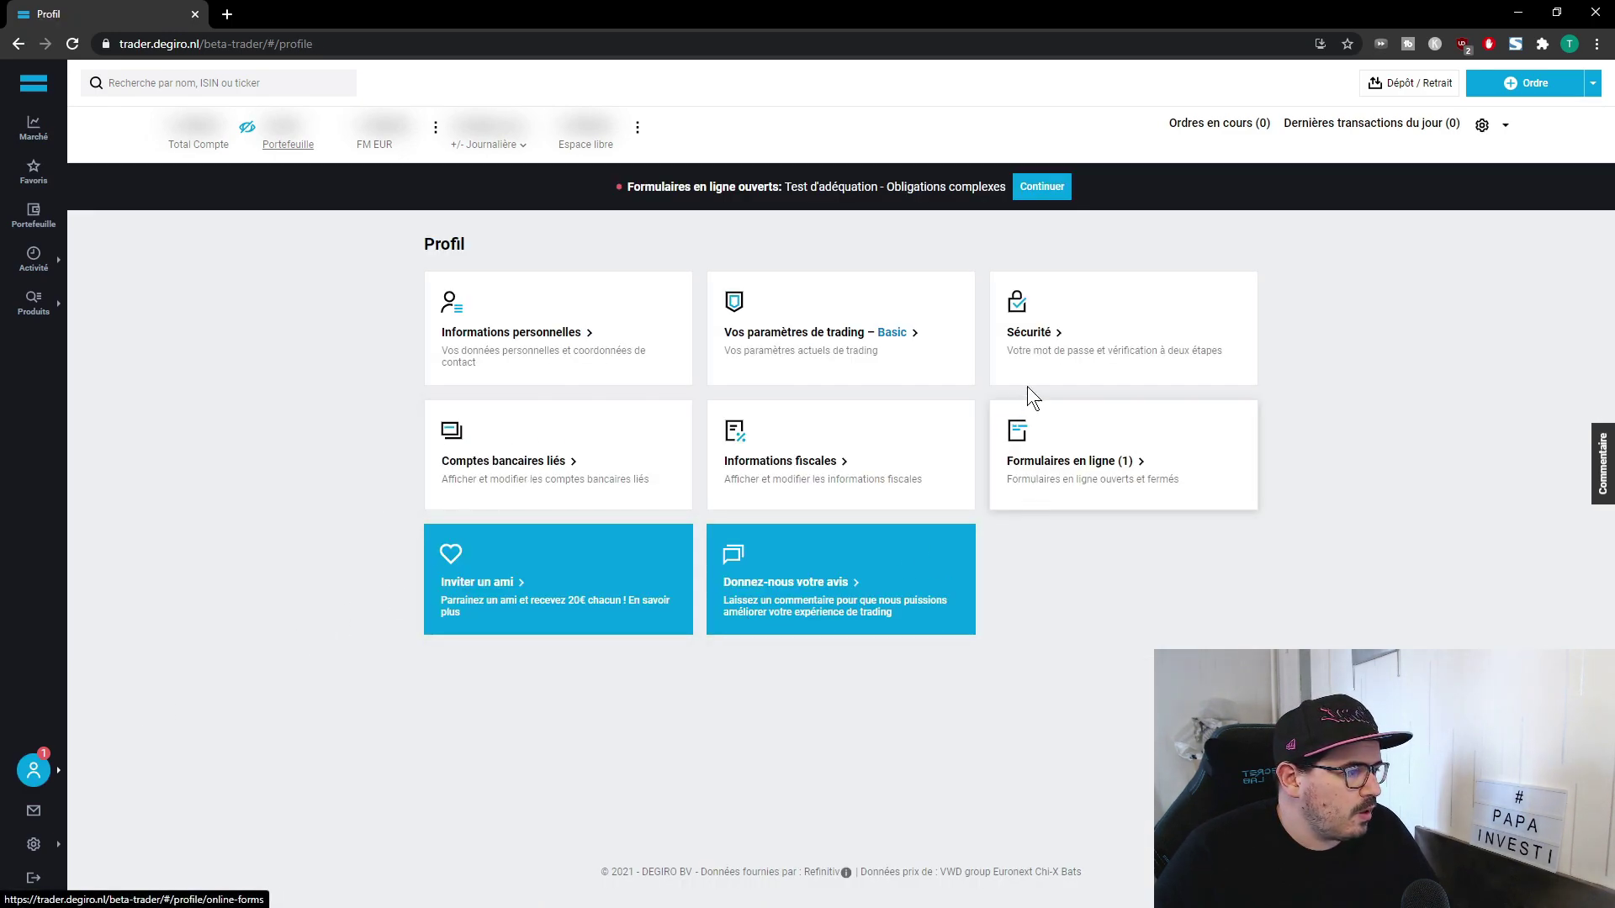
click(1096, 327)
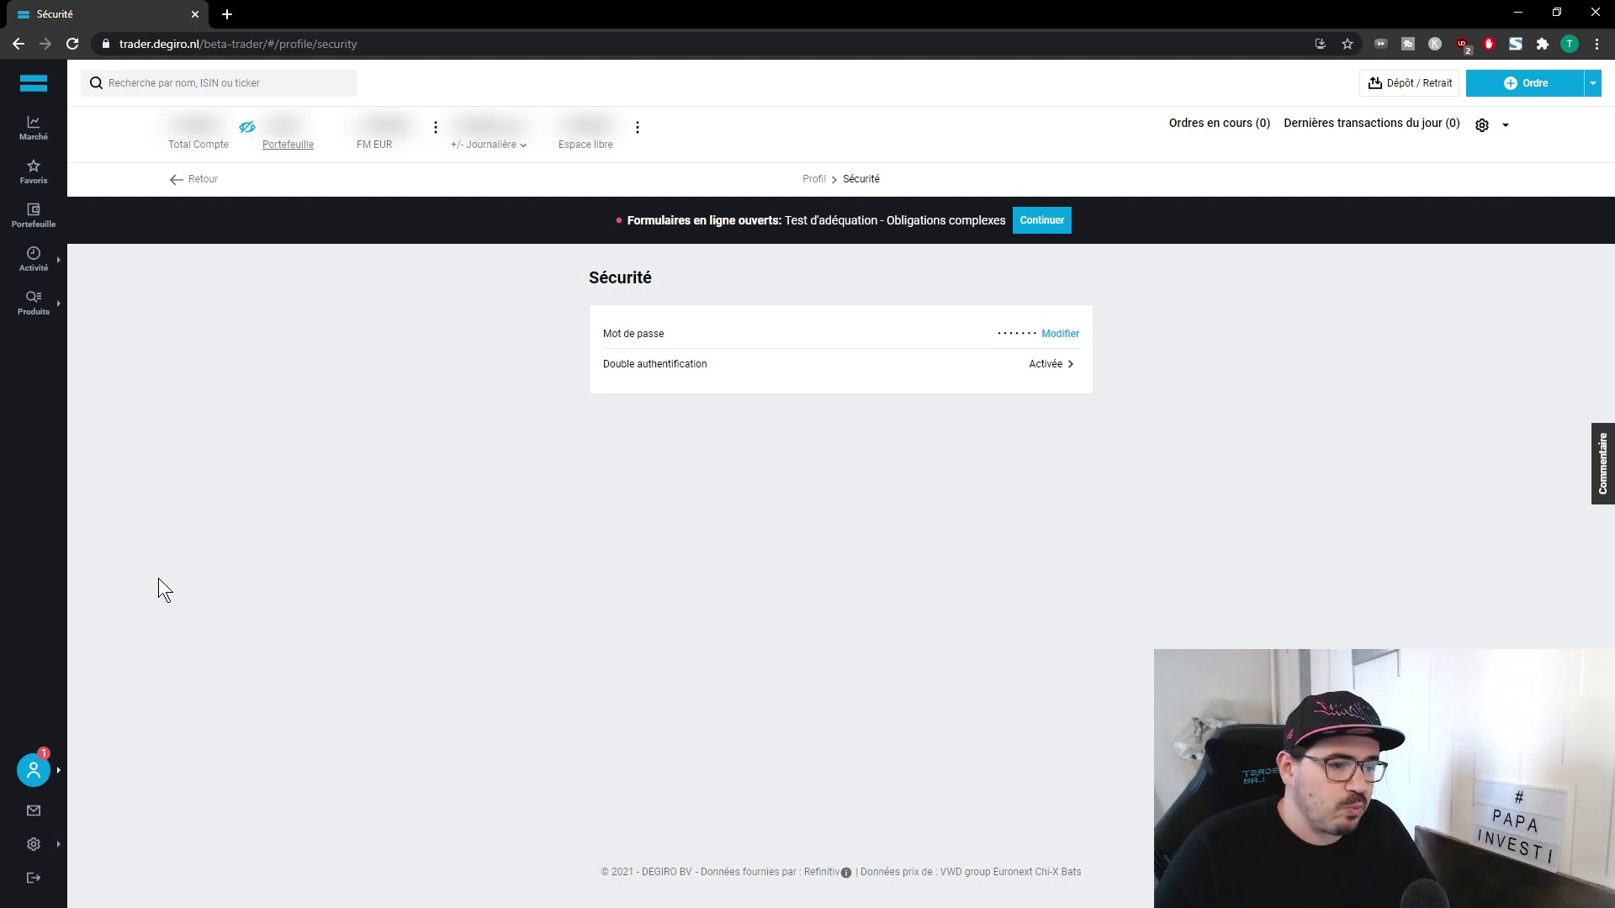
Step: Open Paramètres produits and expand the ETC standards, ETN standards entry under Instruments standards (informés)
mouse_move(37, 851)
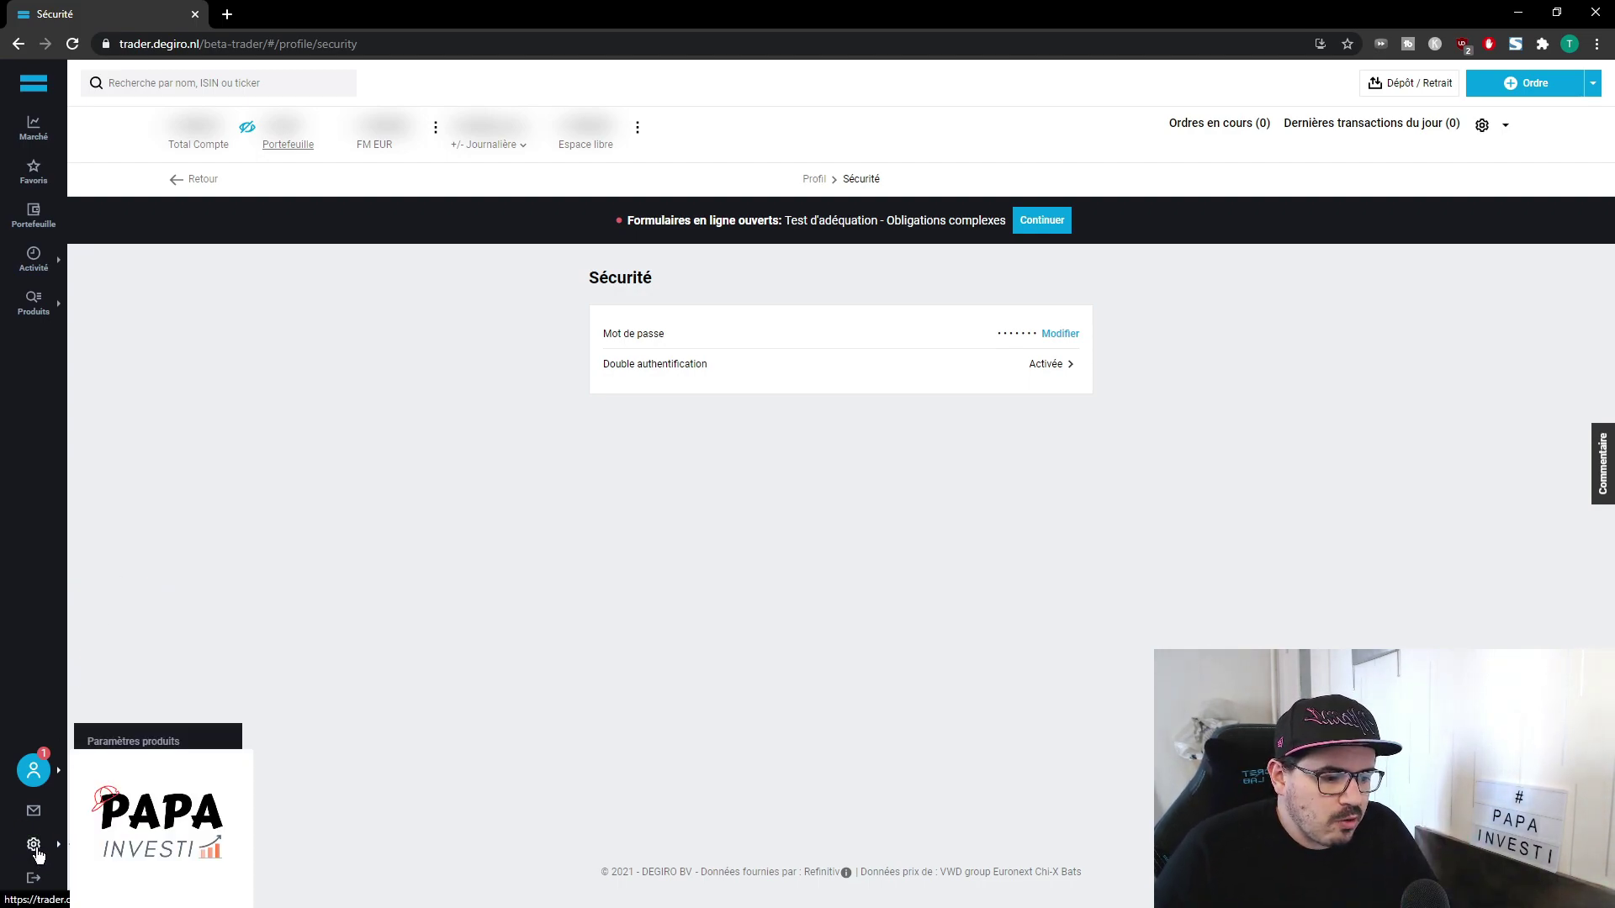
click(149, 744)
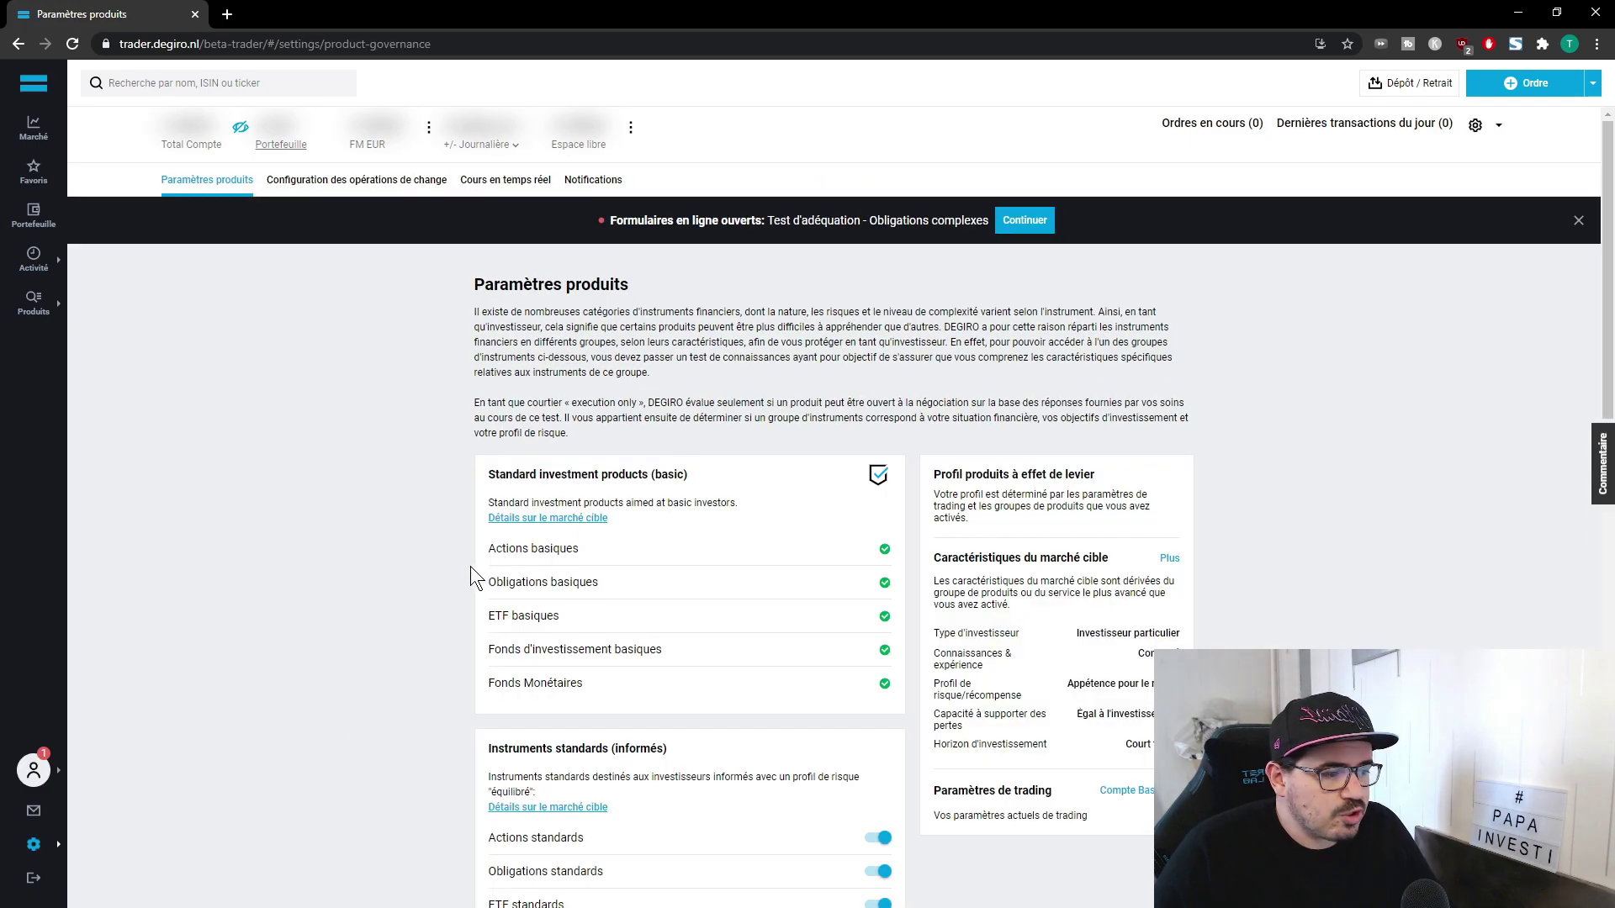
scroll(472, 580, down, 2)
scroll(680, 506, down, 1)
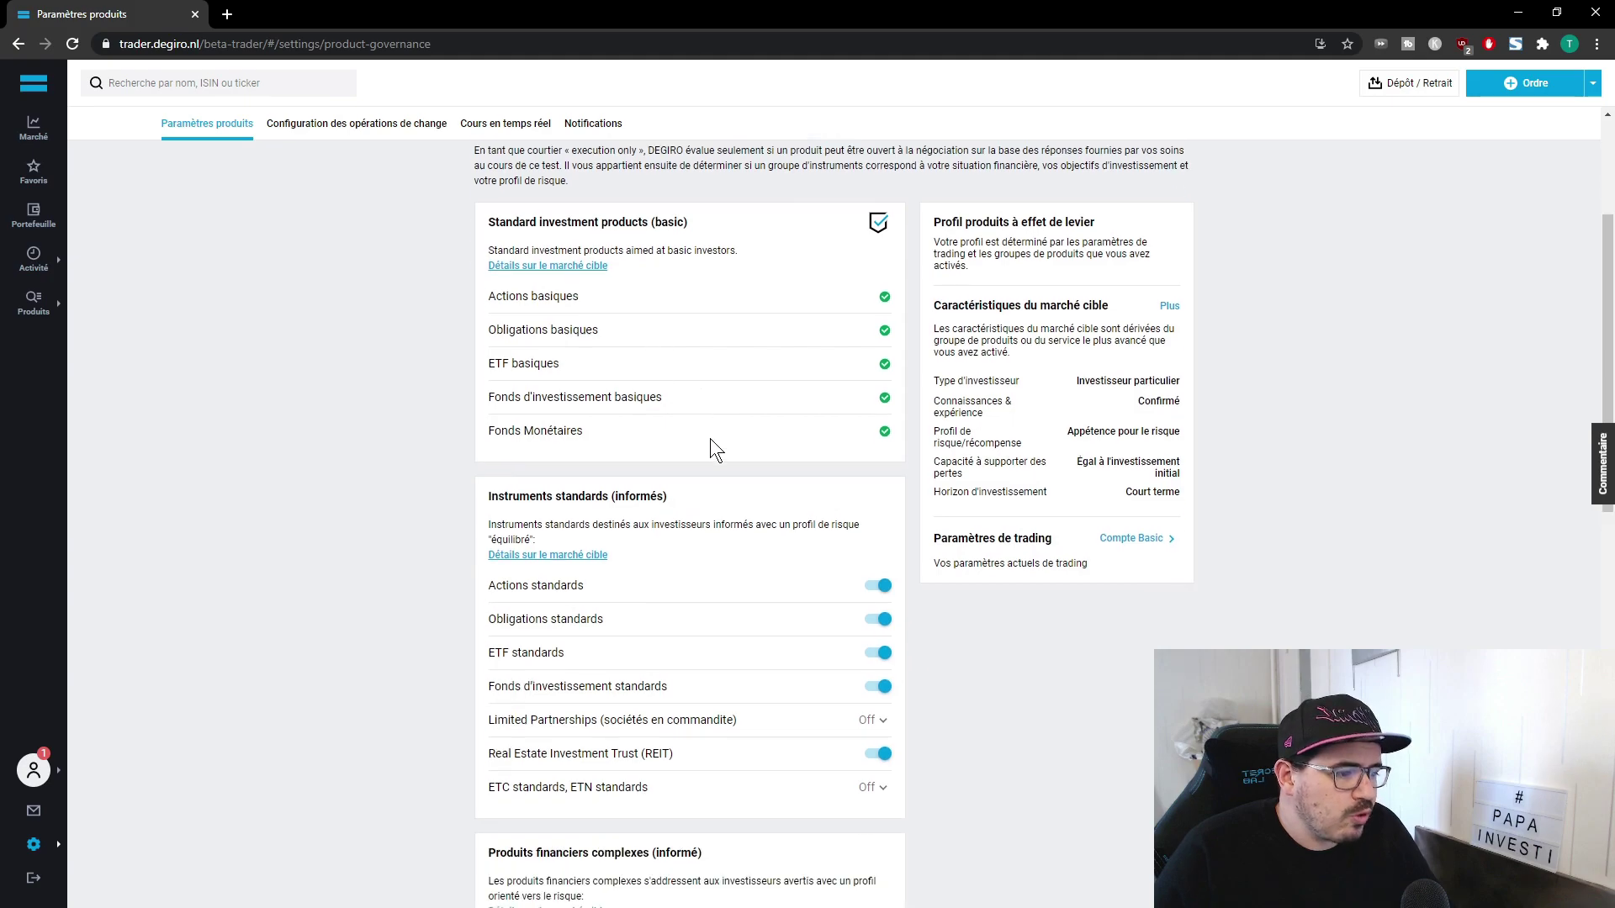
scroll(709, 496, down, 1)
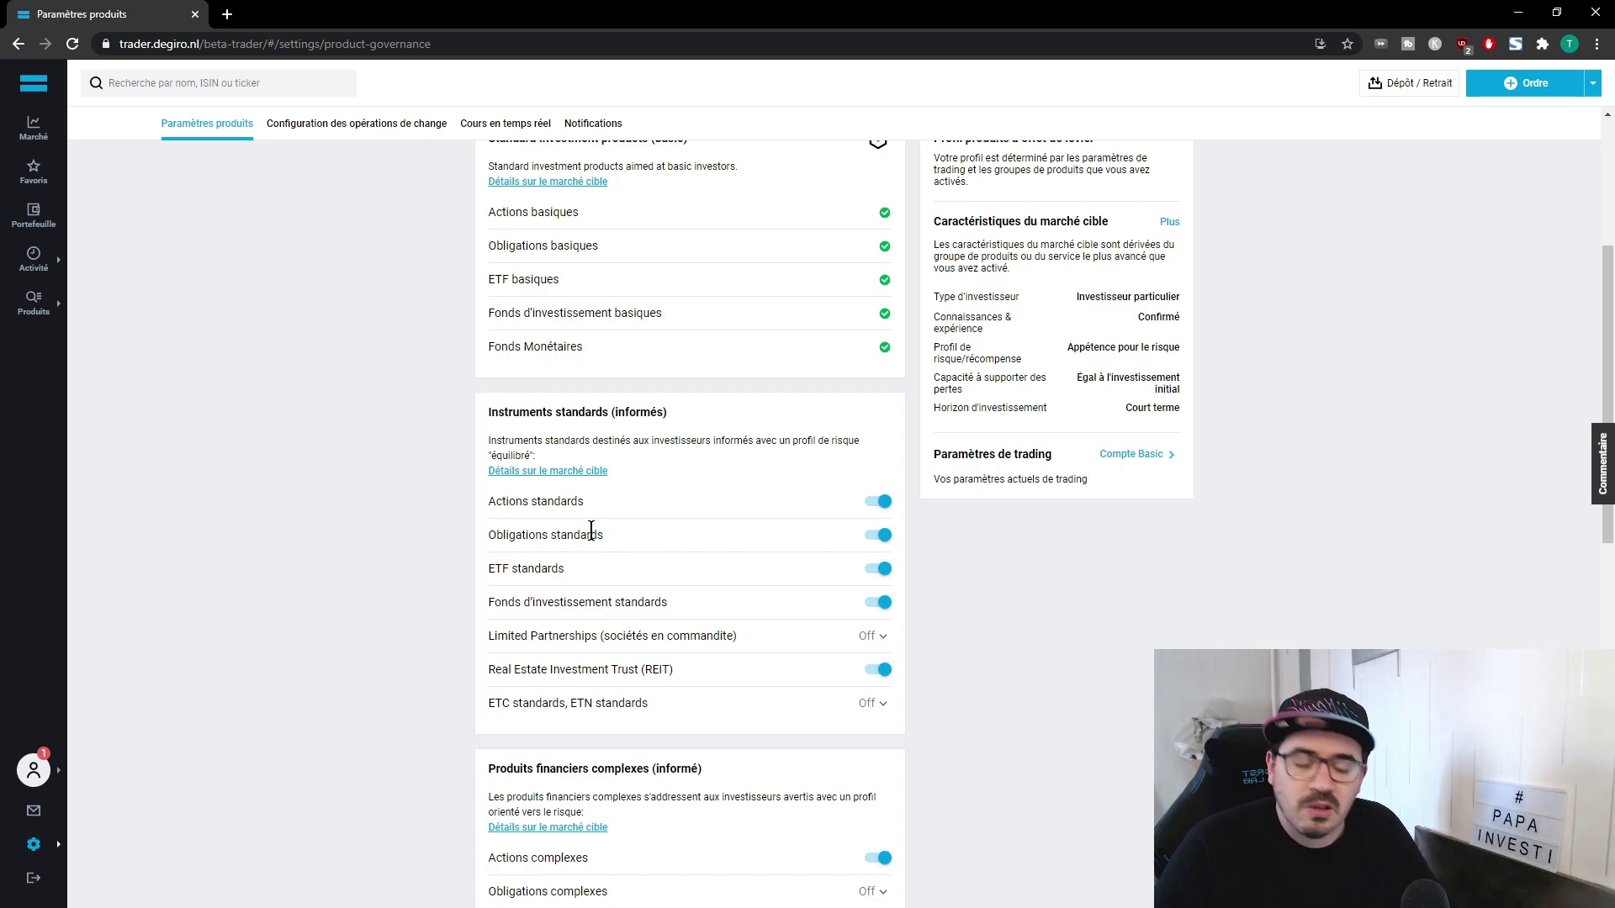
scroll(710, 532, up, 1)
scroll(710, 532, down, 3)
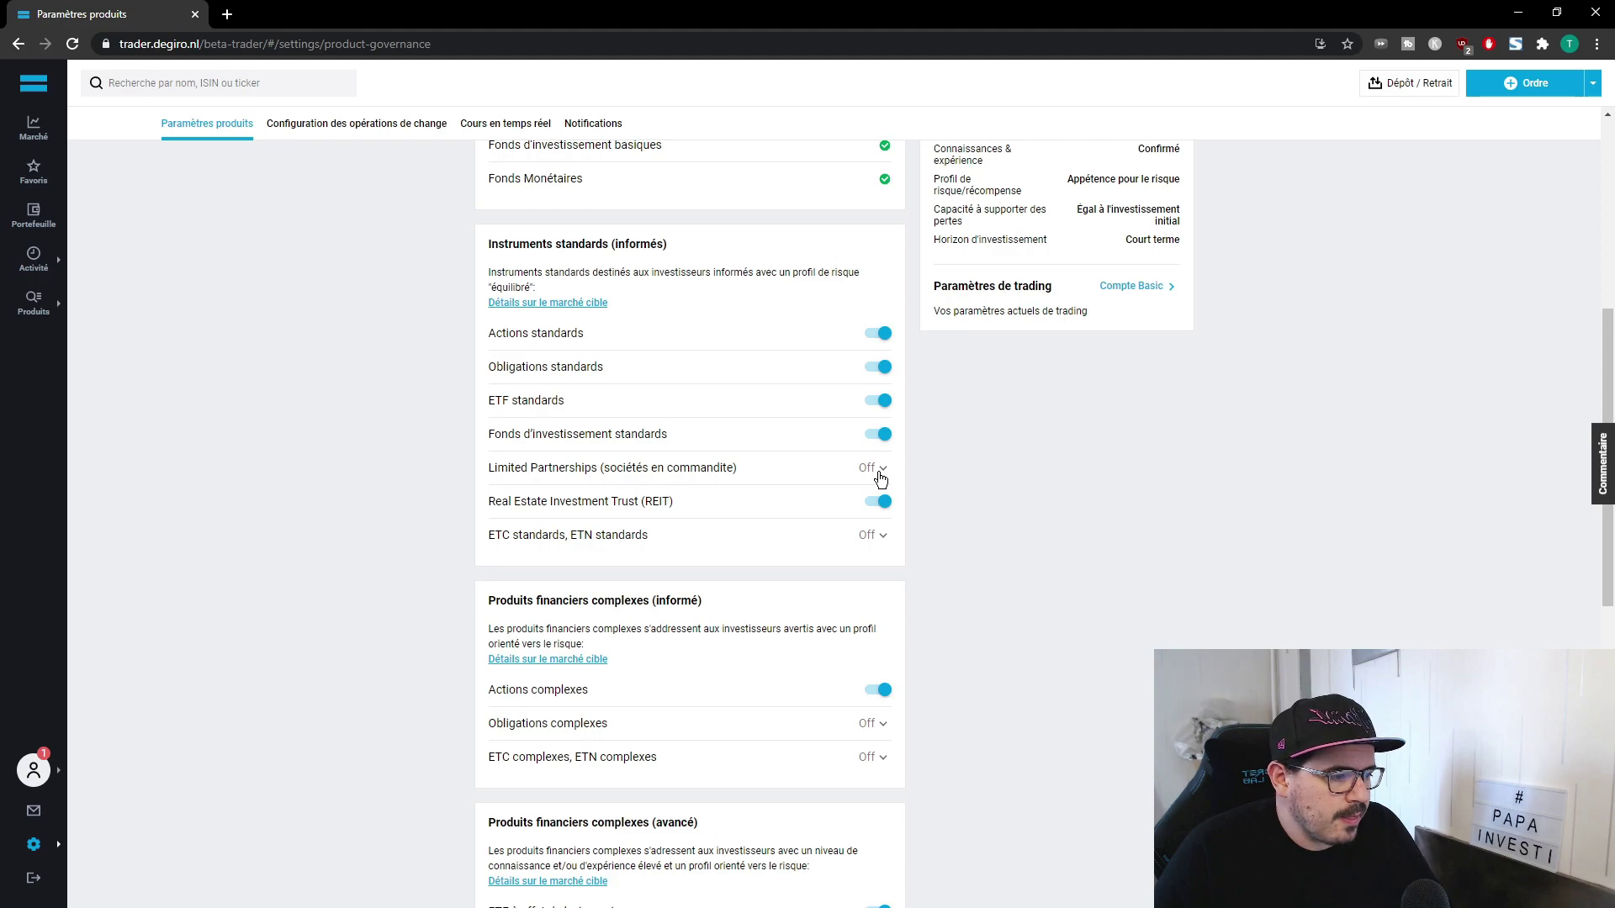
click(868, 537)
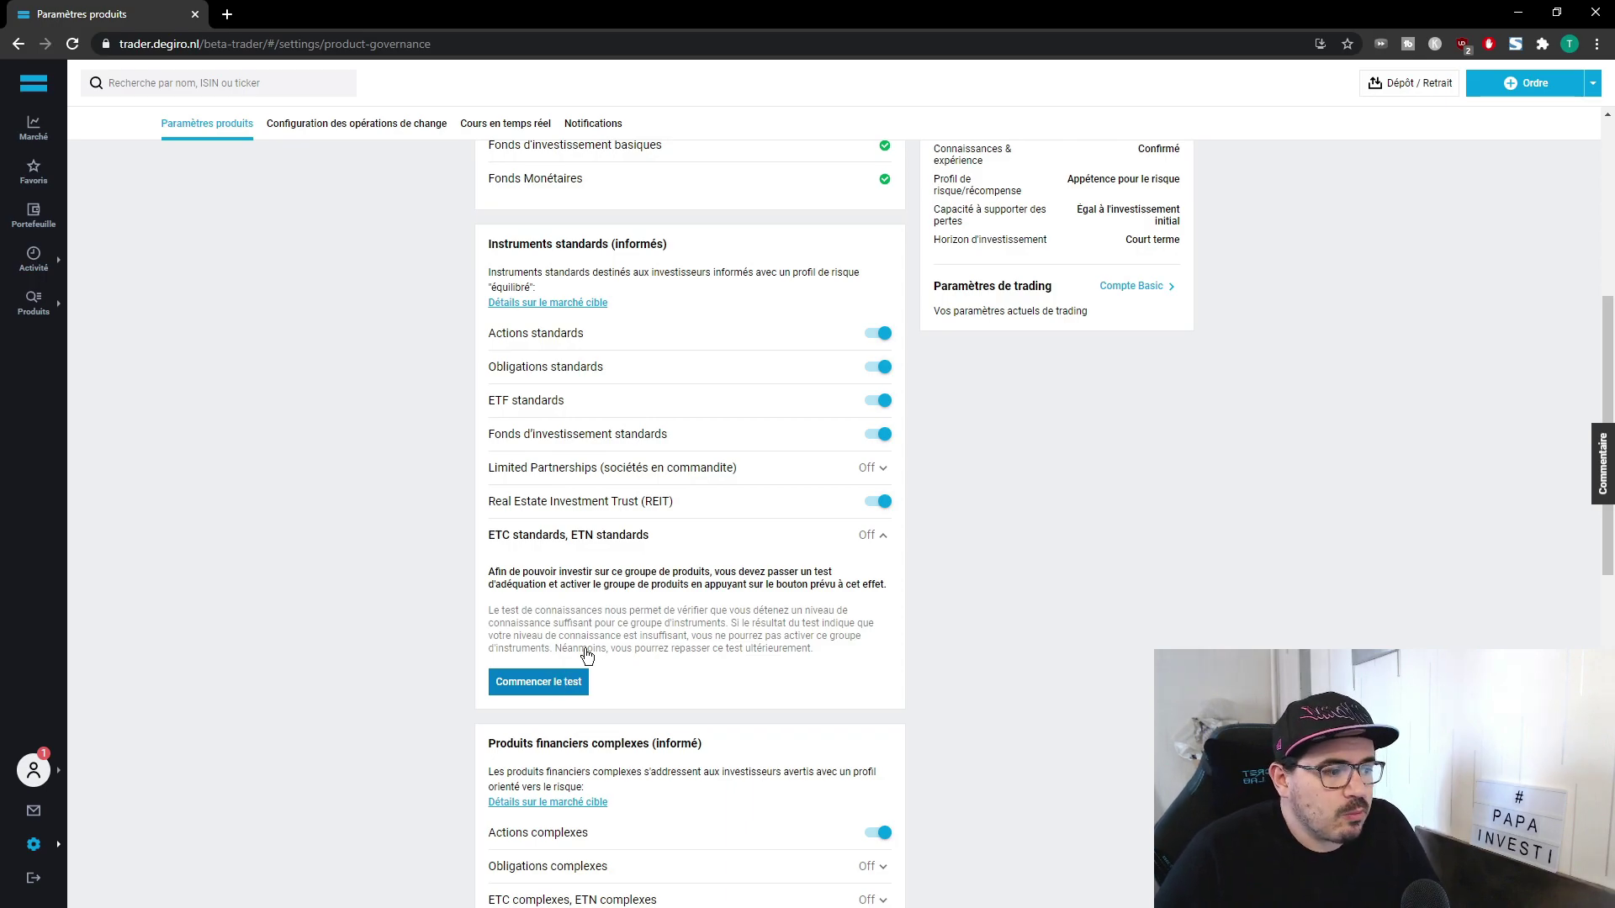
Step: Deactivate the ETF standards product group and reactivate it, confirming the target market characteristics
click(875, 401)
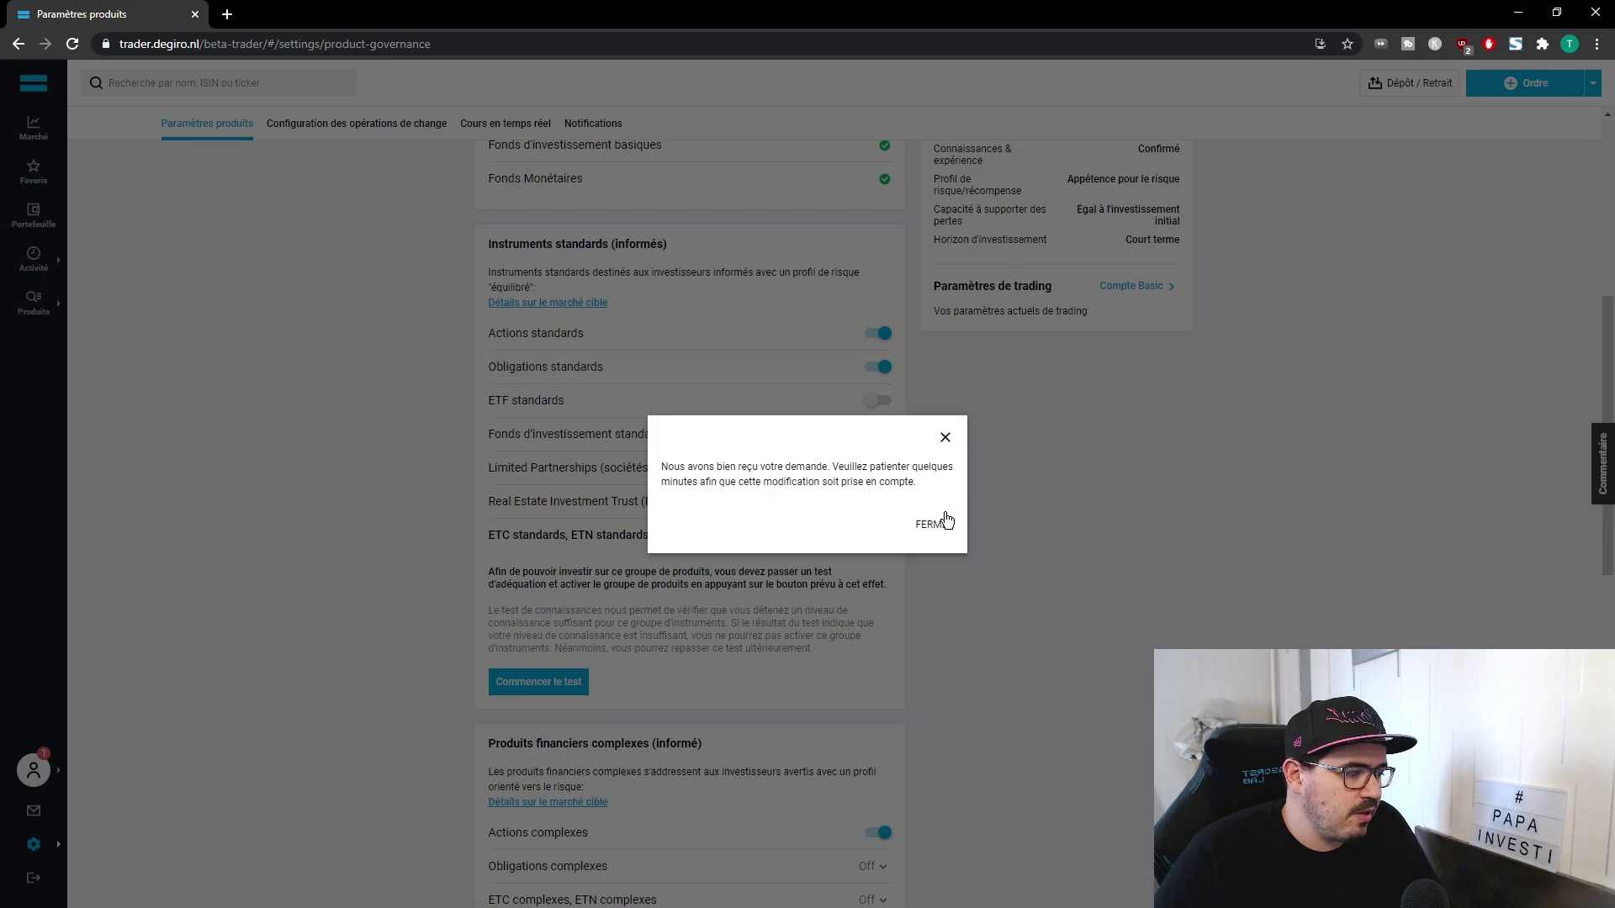
click(934, 524)
click(878, 402)
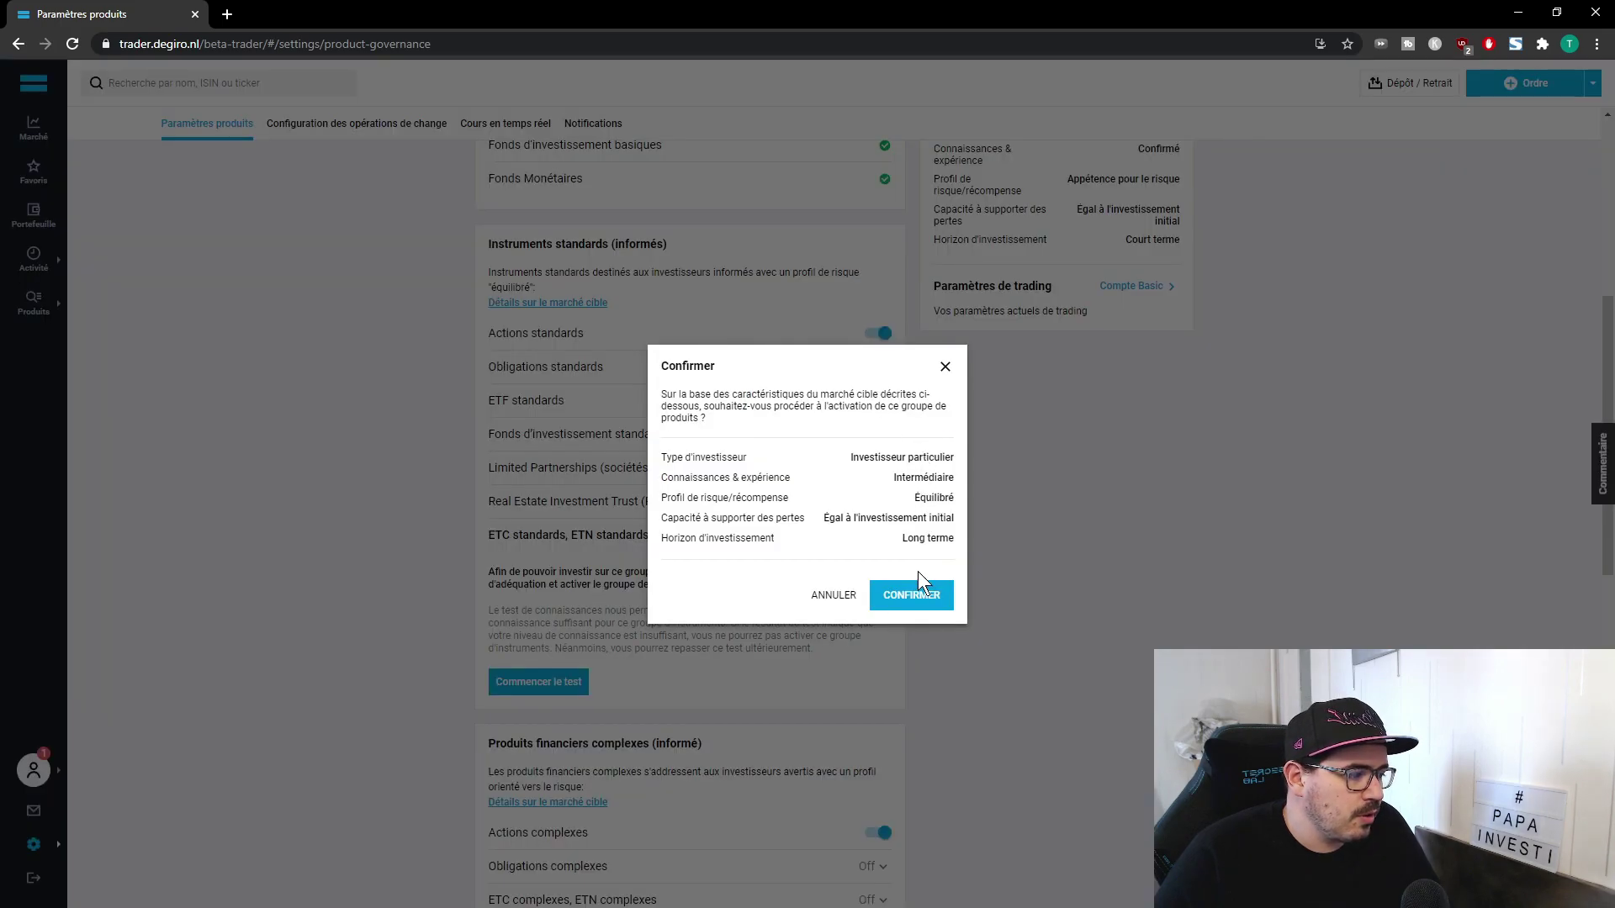
click(913, 597)
click(935, 525)
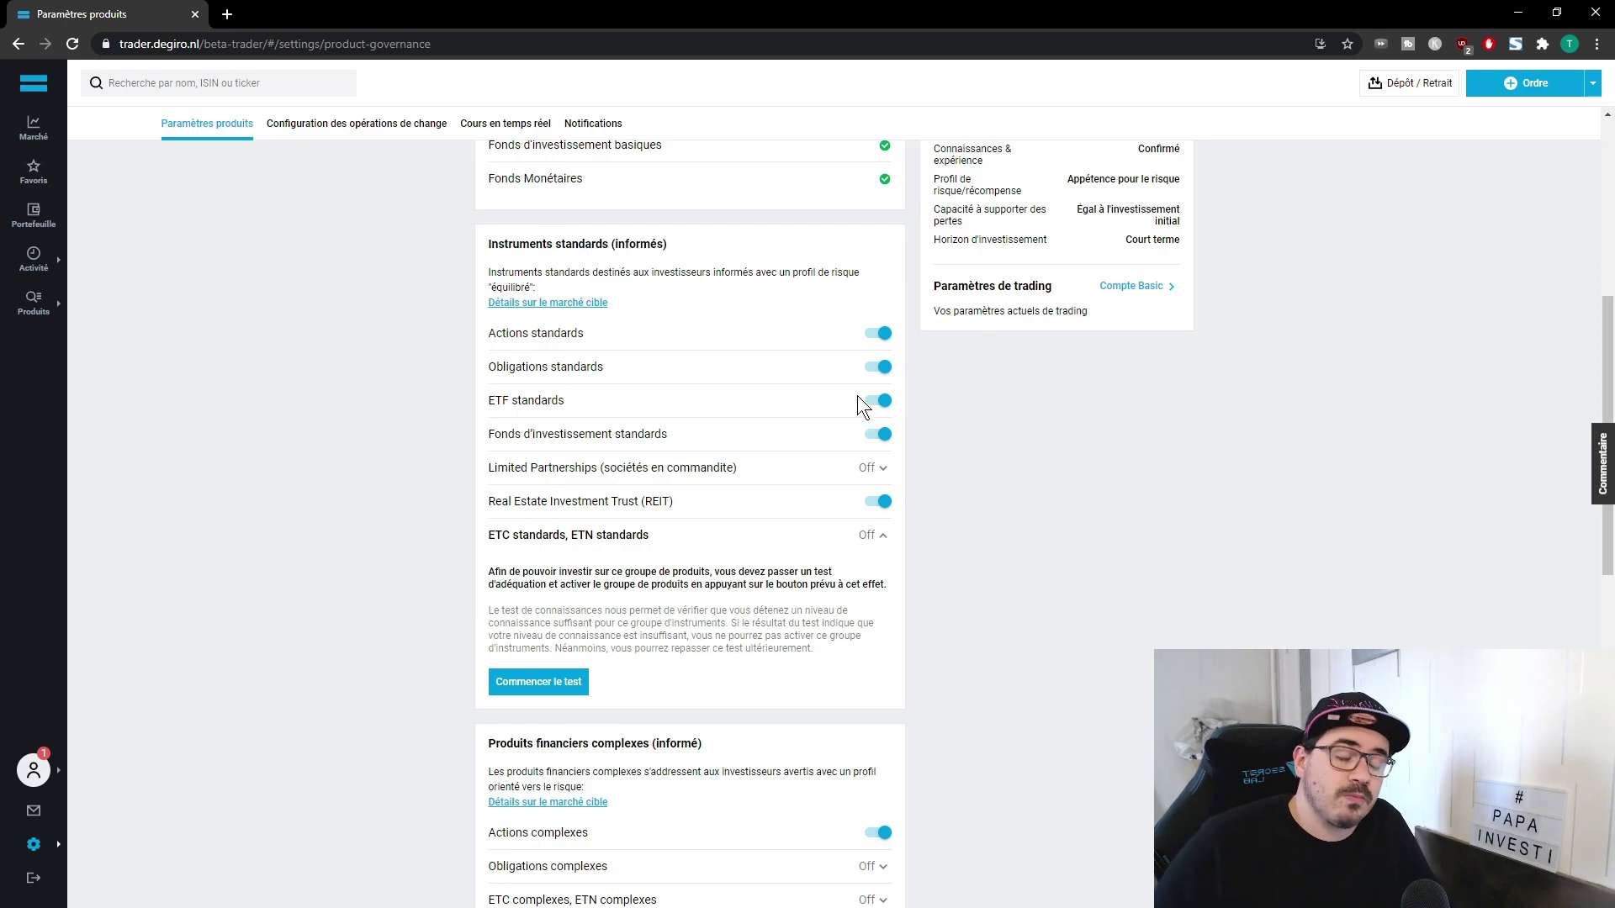
Step: Review the activation options for standard, complex, leveraged, margin, short-selling and derivative products across the product settings
scroll(779, 551, down, 3)
scroll(779, 547, up, 1)
scroll(779, 549, up, 4)
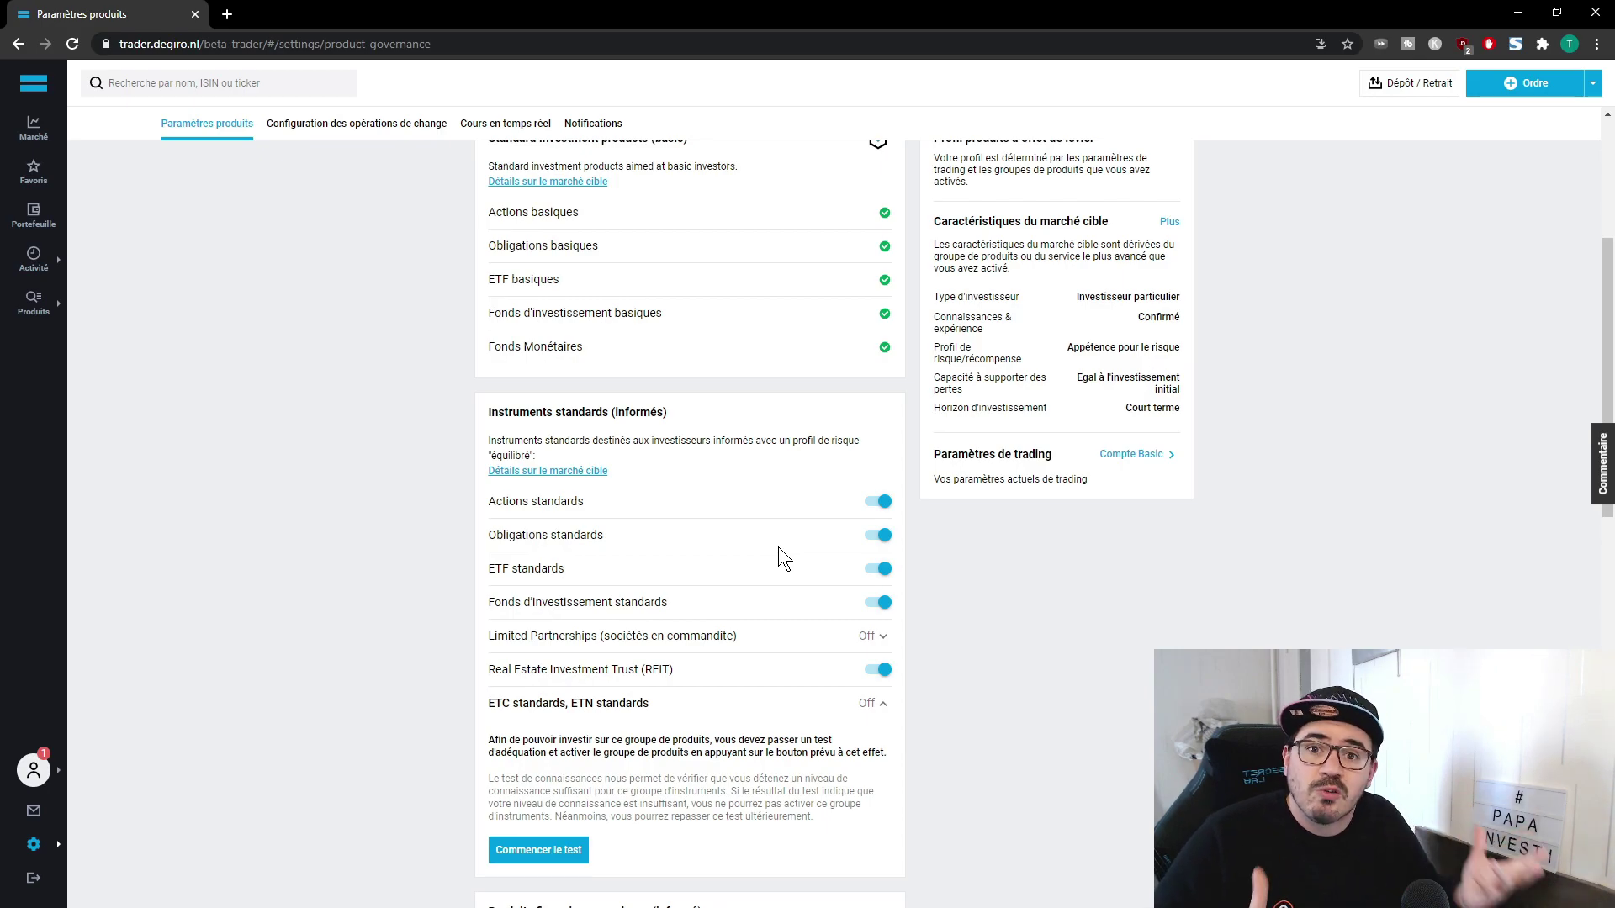
scroll(421, 517, down, 4)
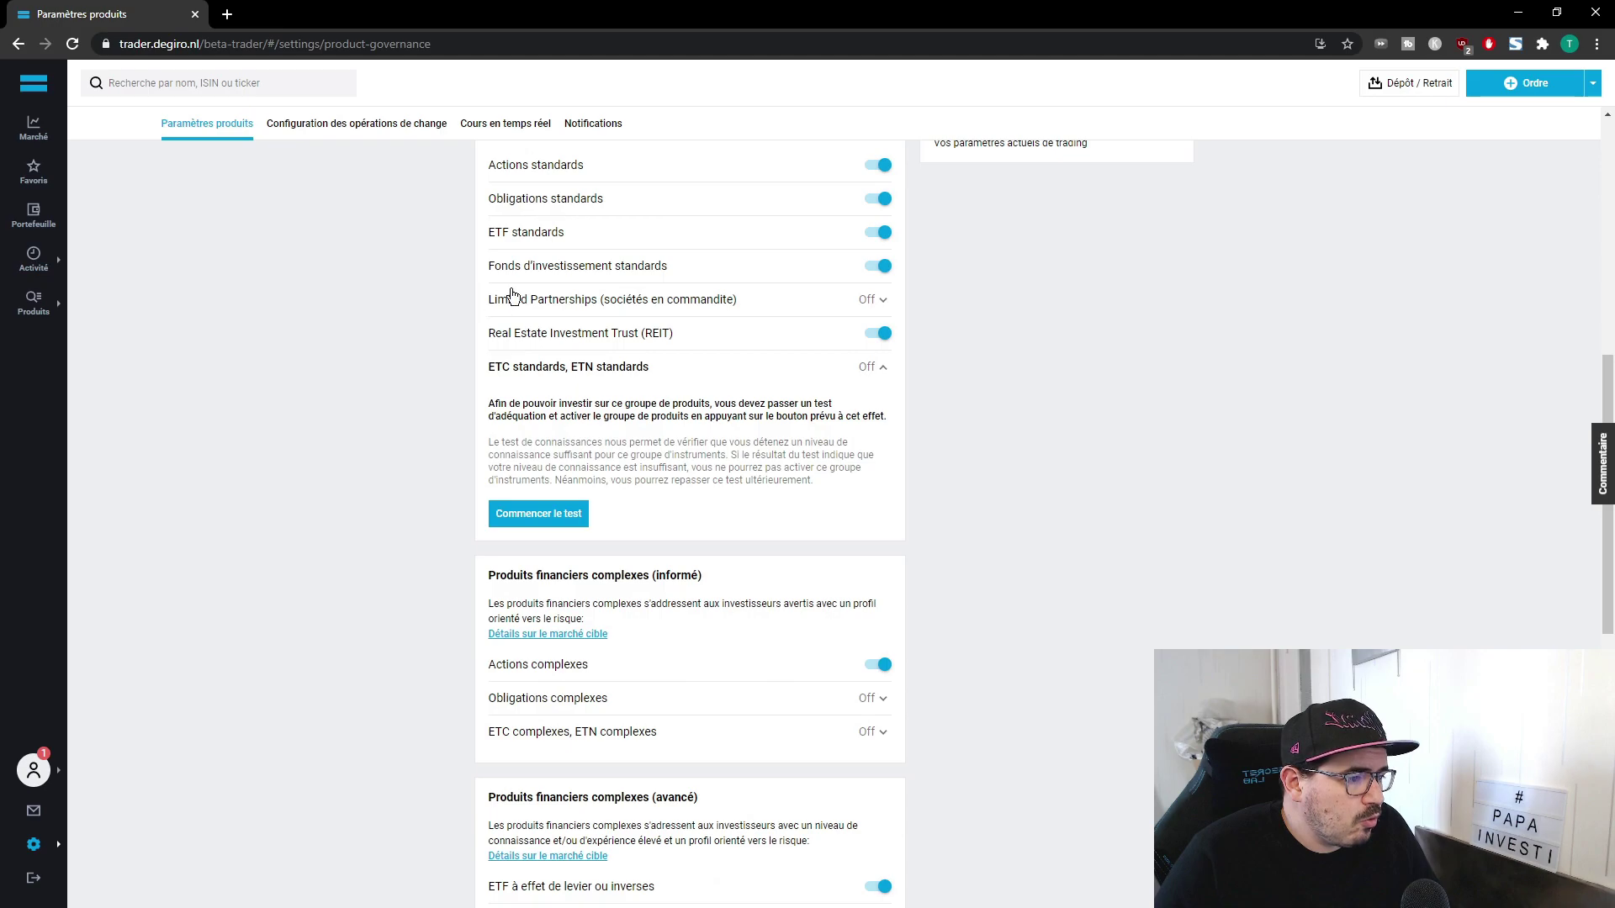
scroll(467, 442, up, 2)
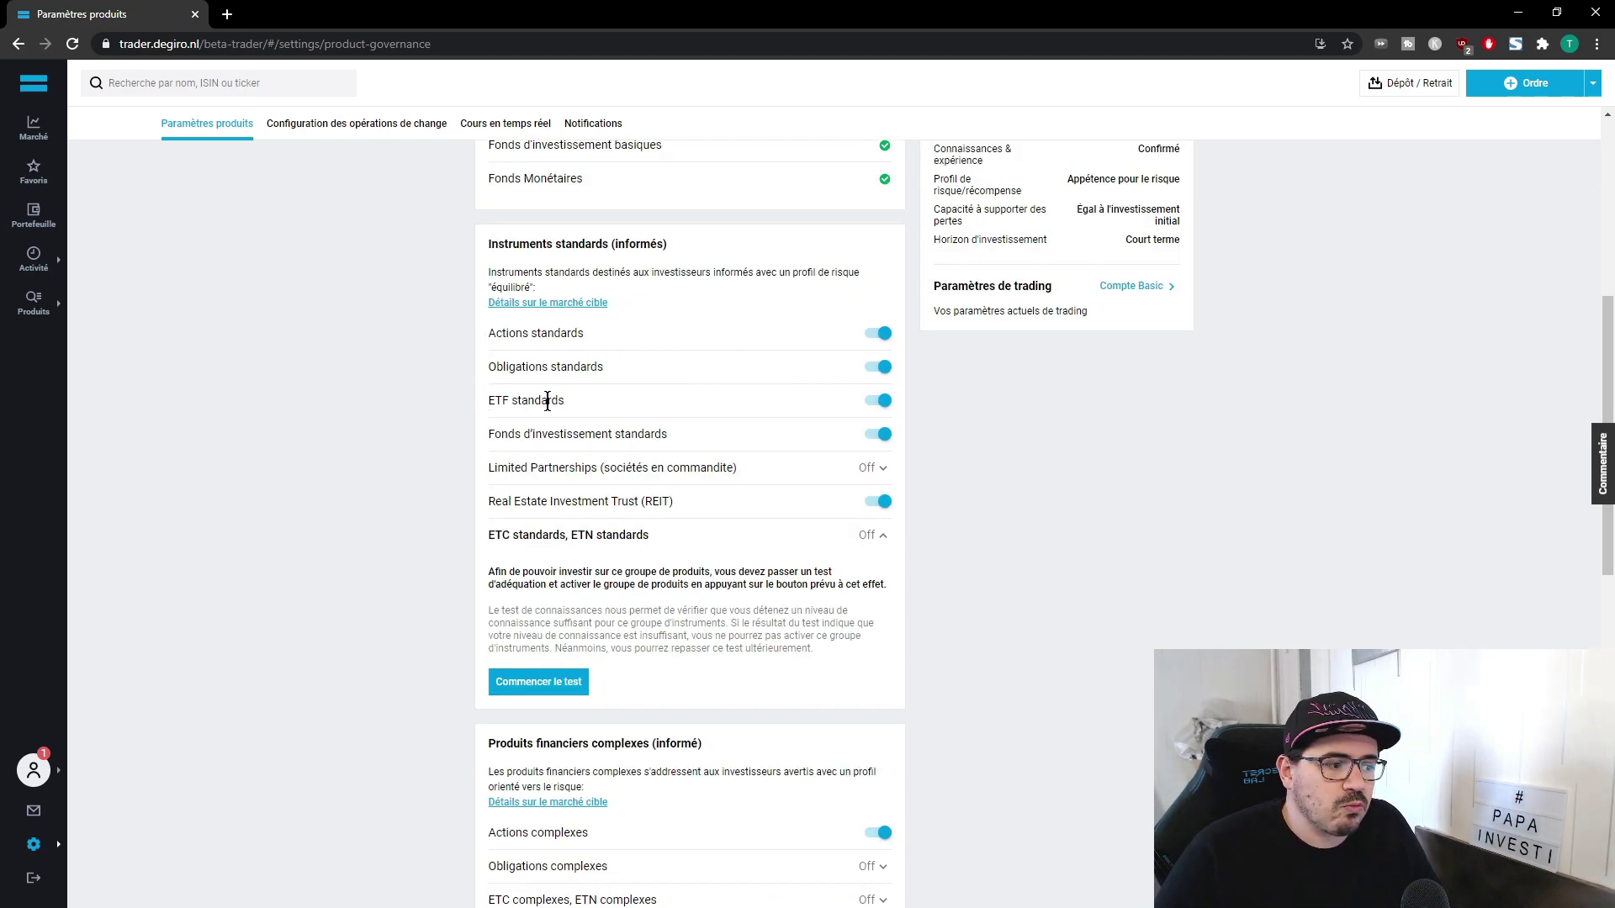
scroll(527, 495, down, 3)
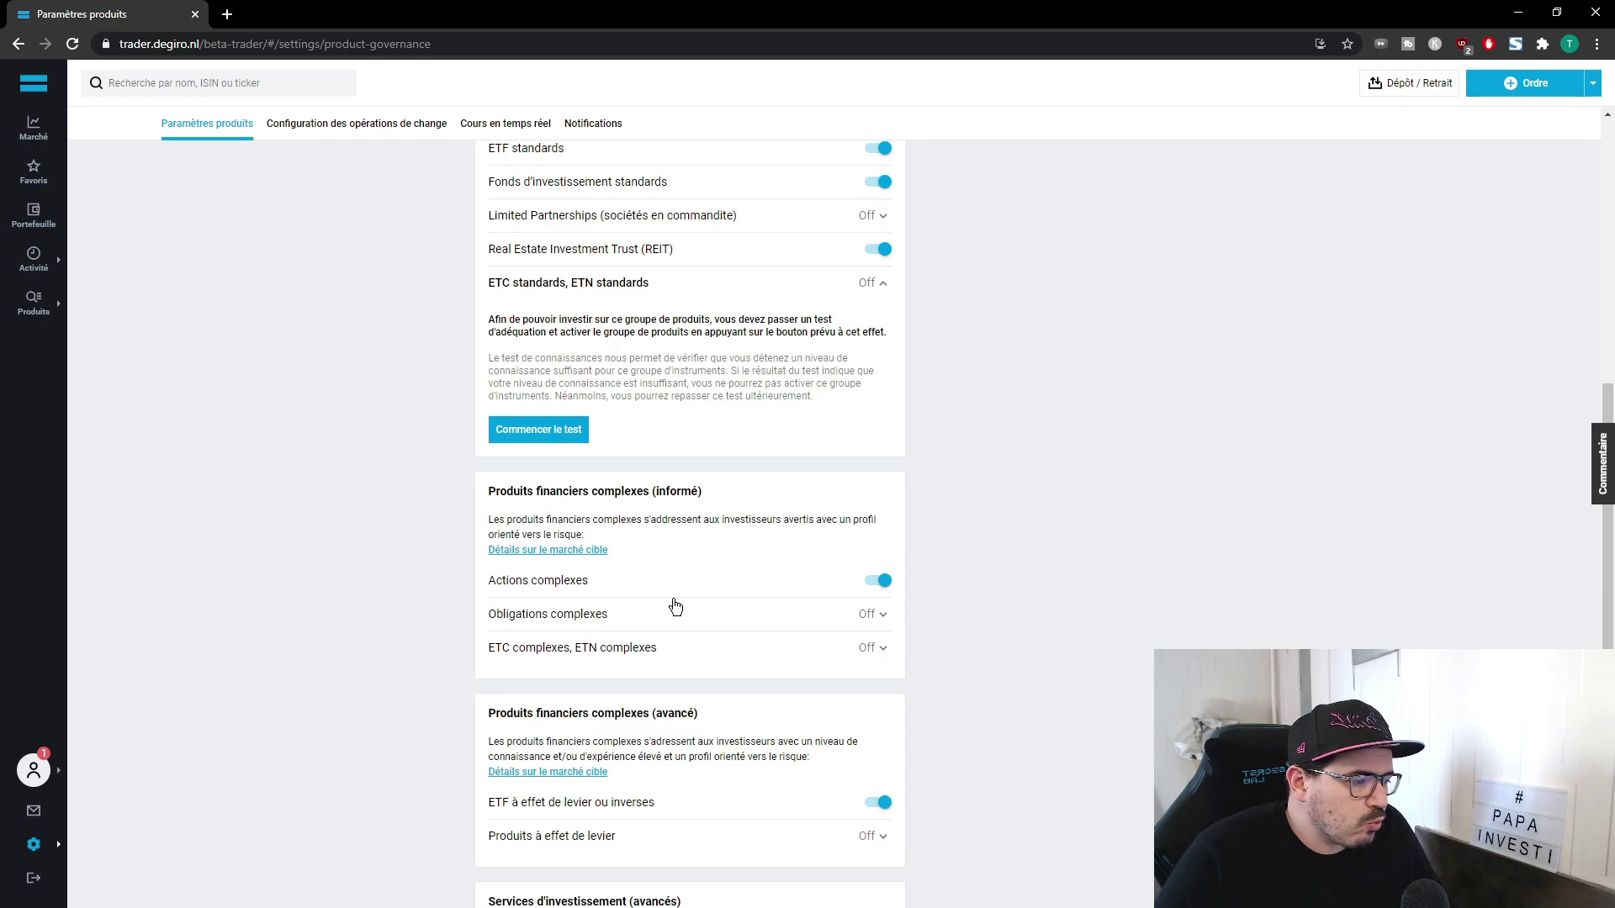
scroll(864, 488, down, 2)
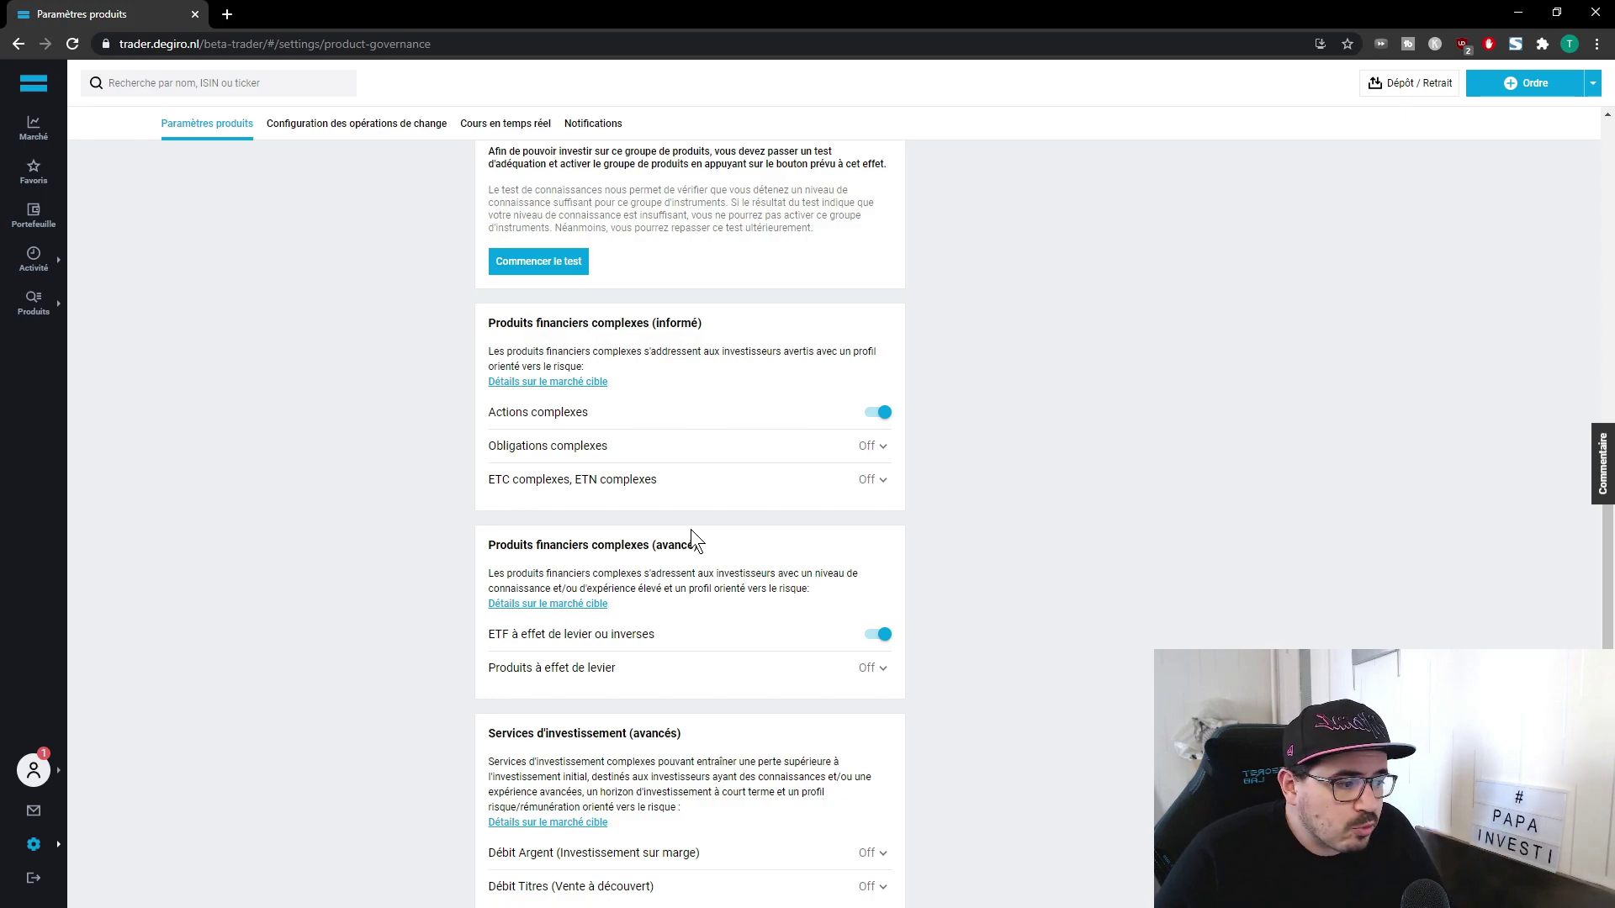
scroll(739, 557, down, 1)
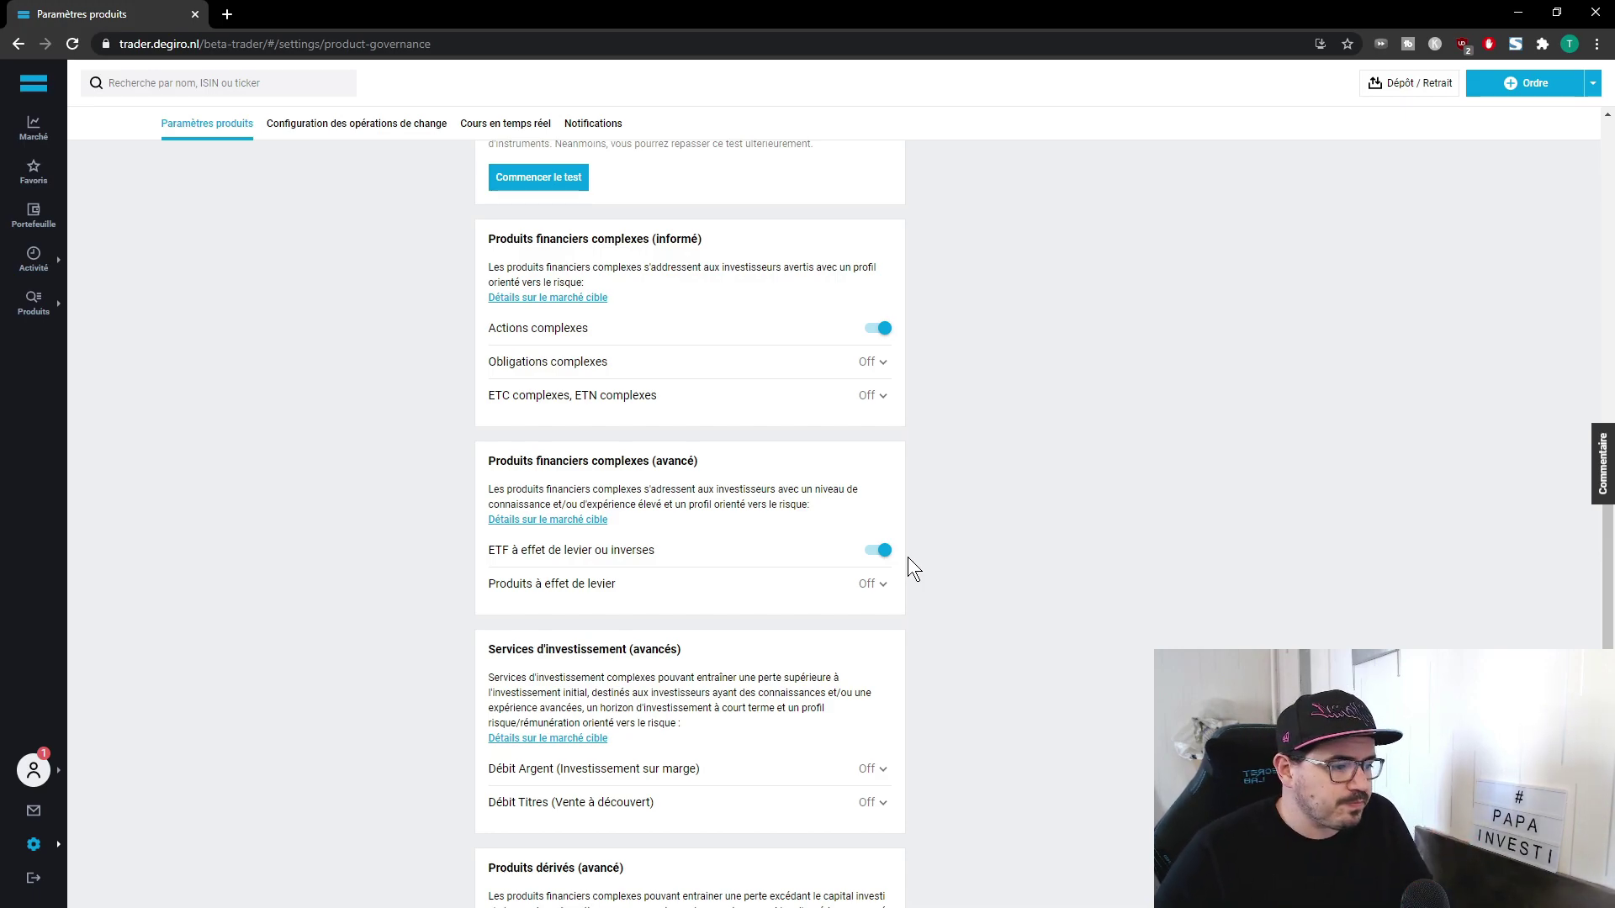
scroll(696, 610, down, 3)
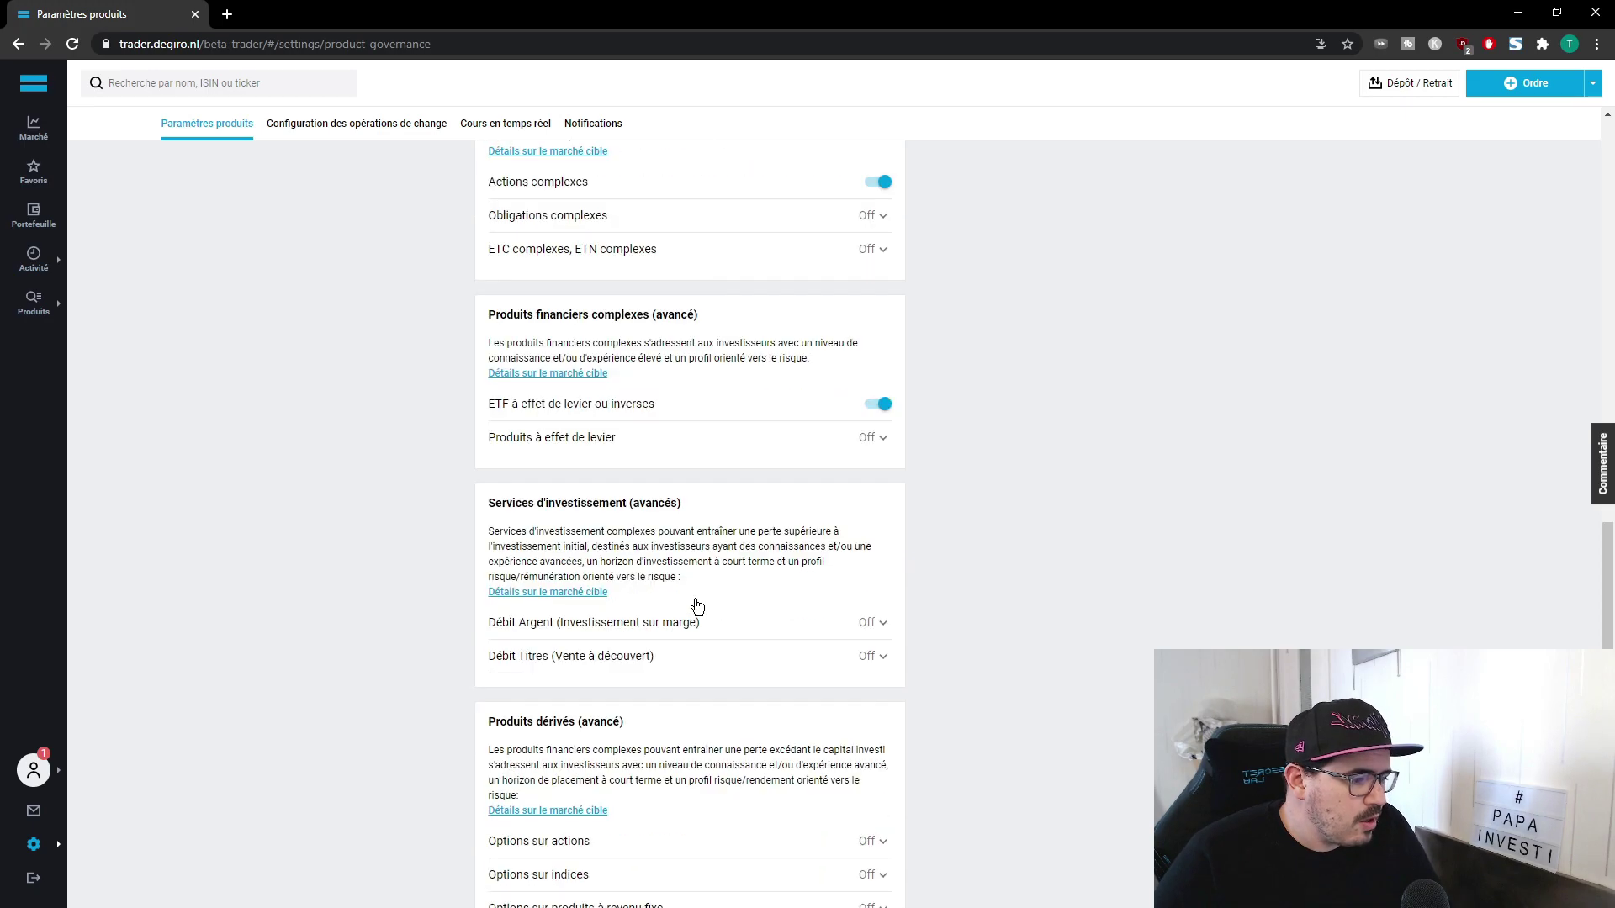
scroll(697, 605, down, 2)
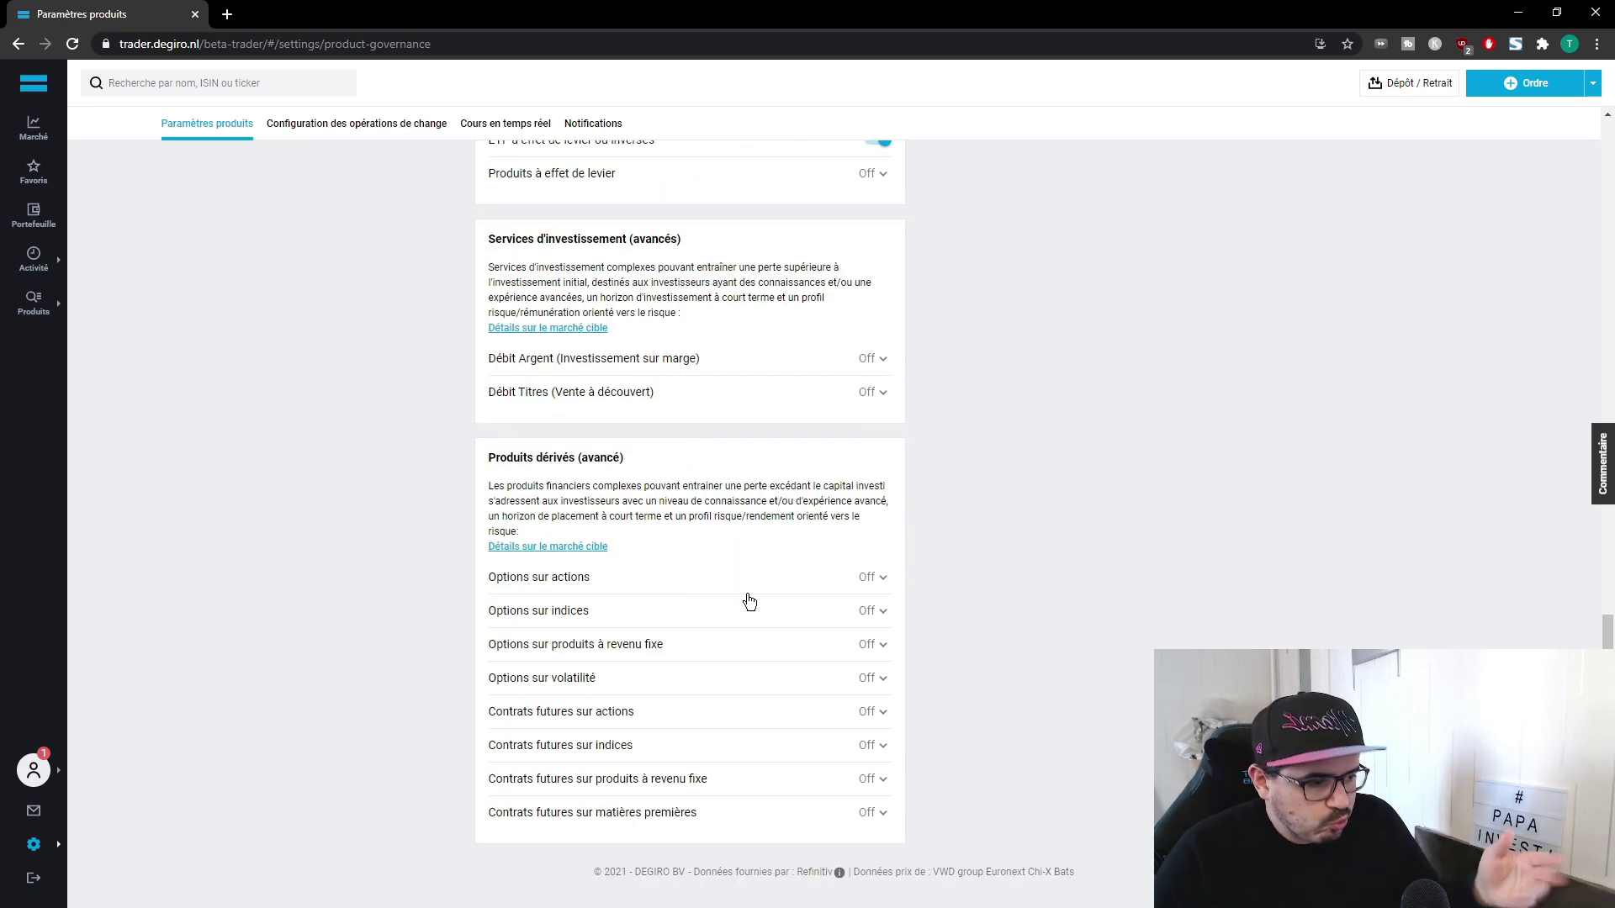
scroll(744, 604, up, 3)
scroll(737, 595, up, 13)
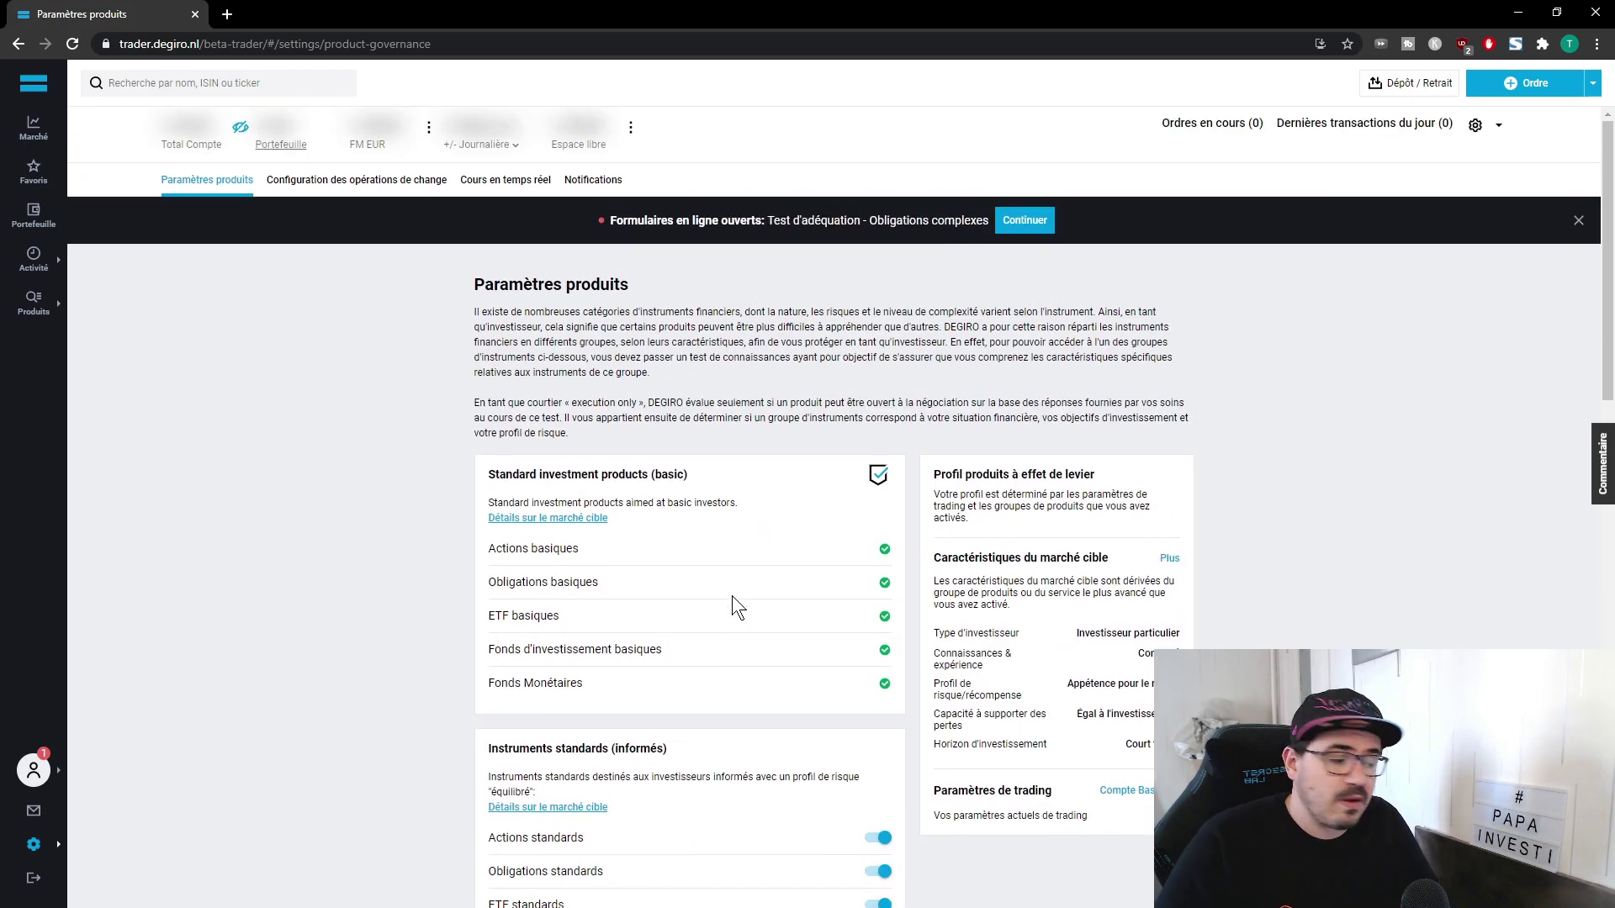
Step: Expand the Limited Partnerships (sociétés en commandite) entry to view its activation requirements and collapse it again
scroll(762, 591, down, 7)
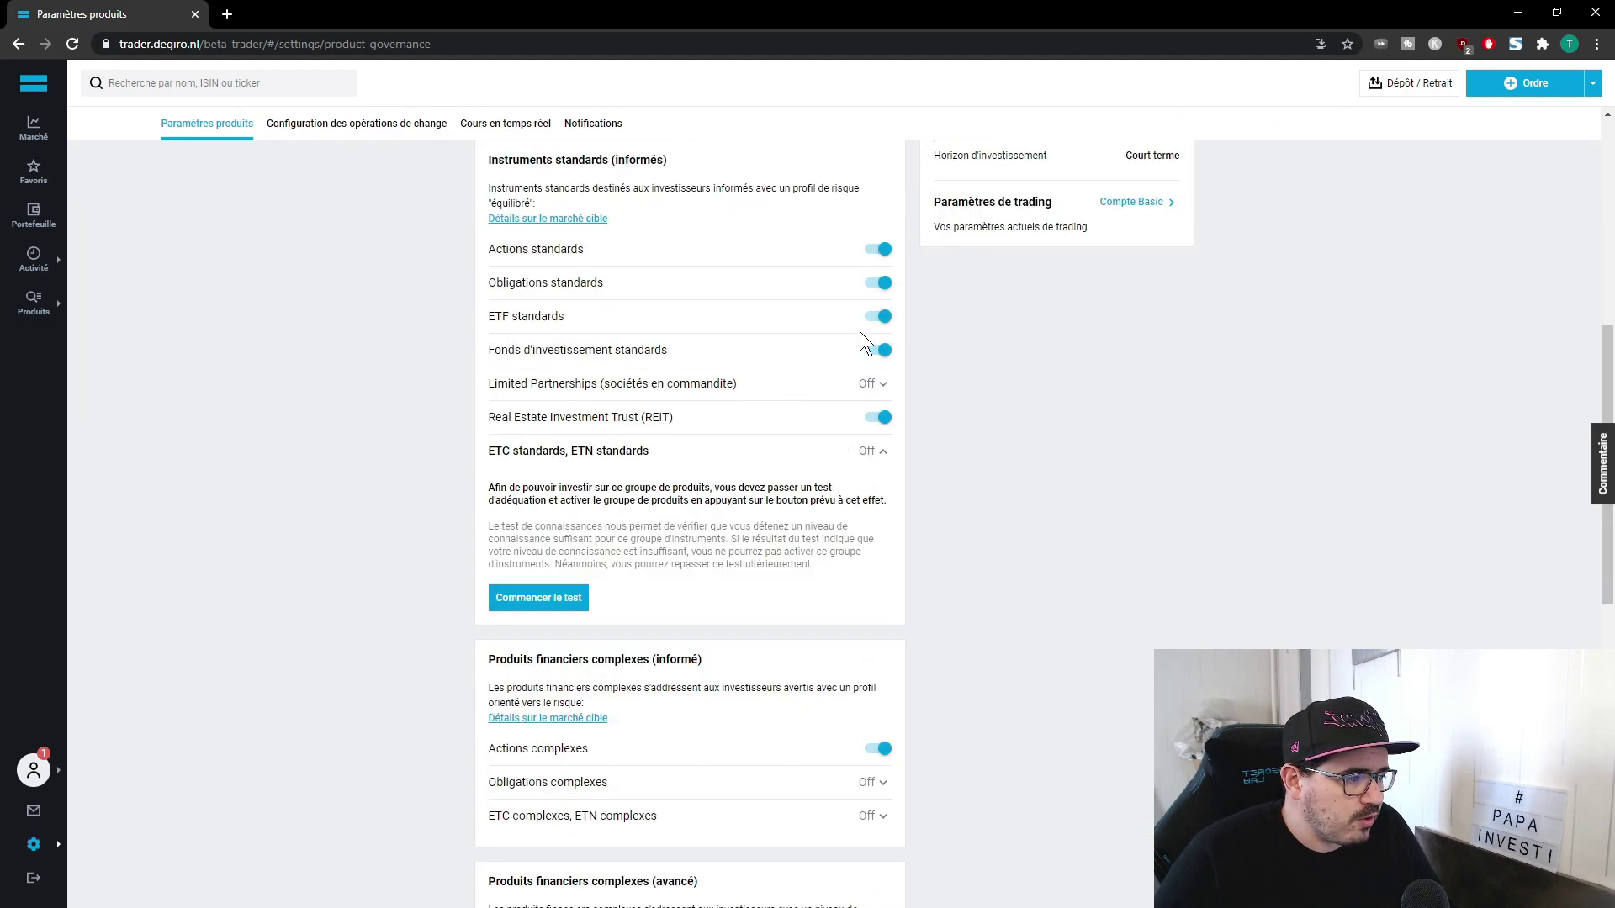
click(880, 388)
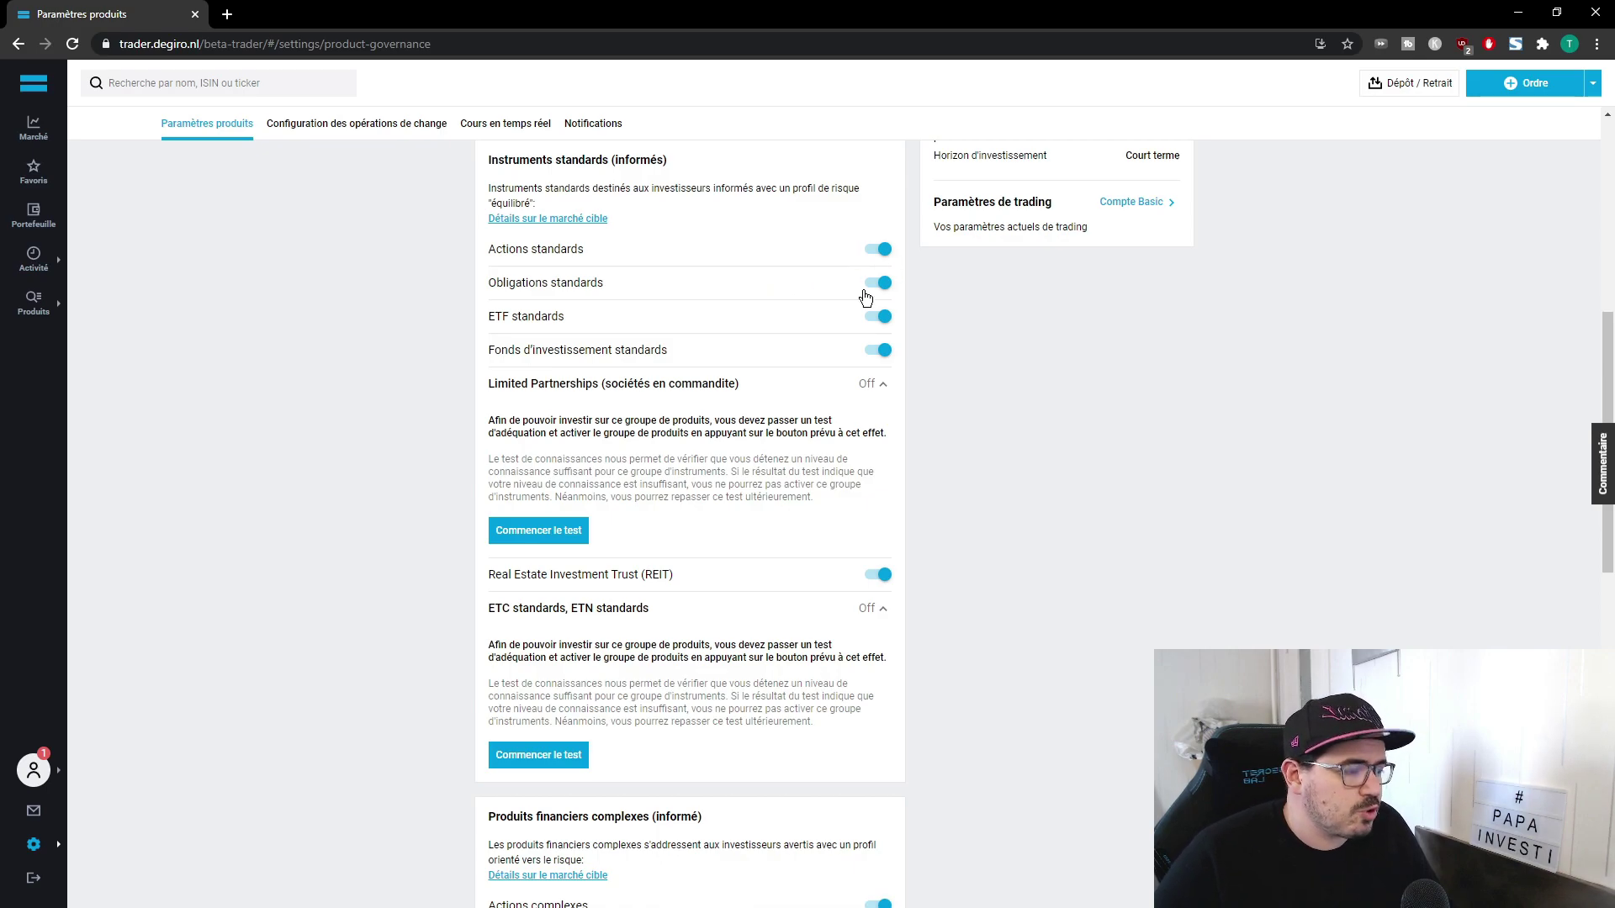
click(874, 386)
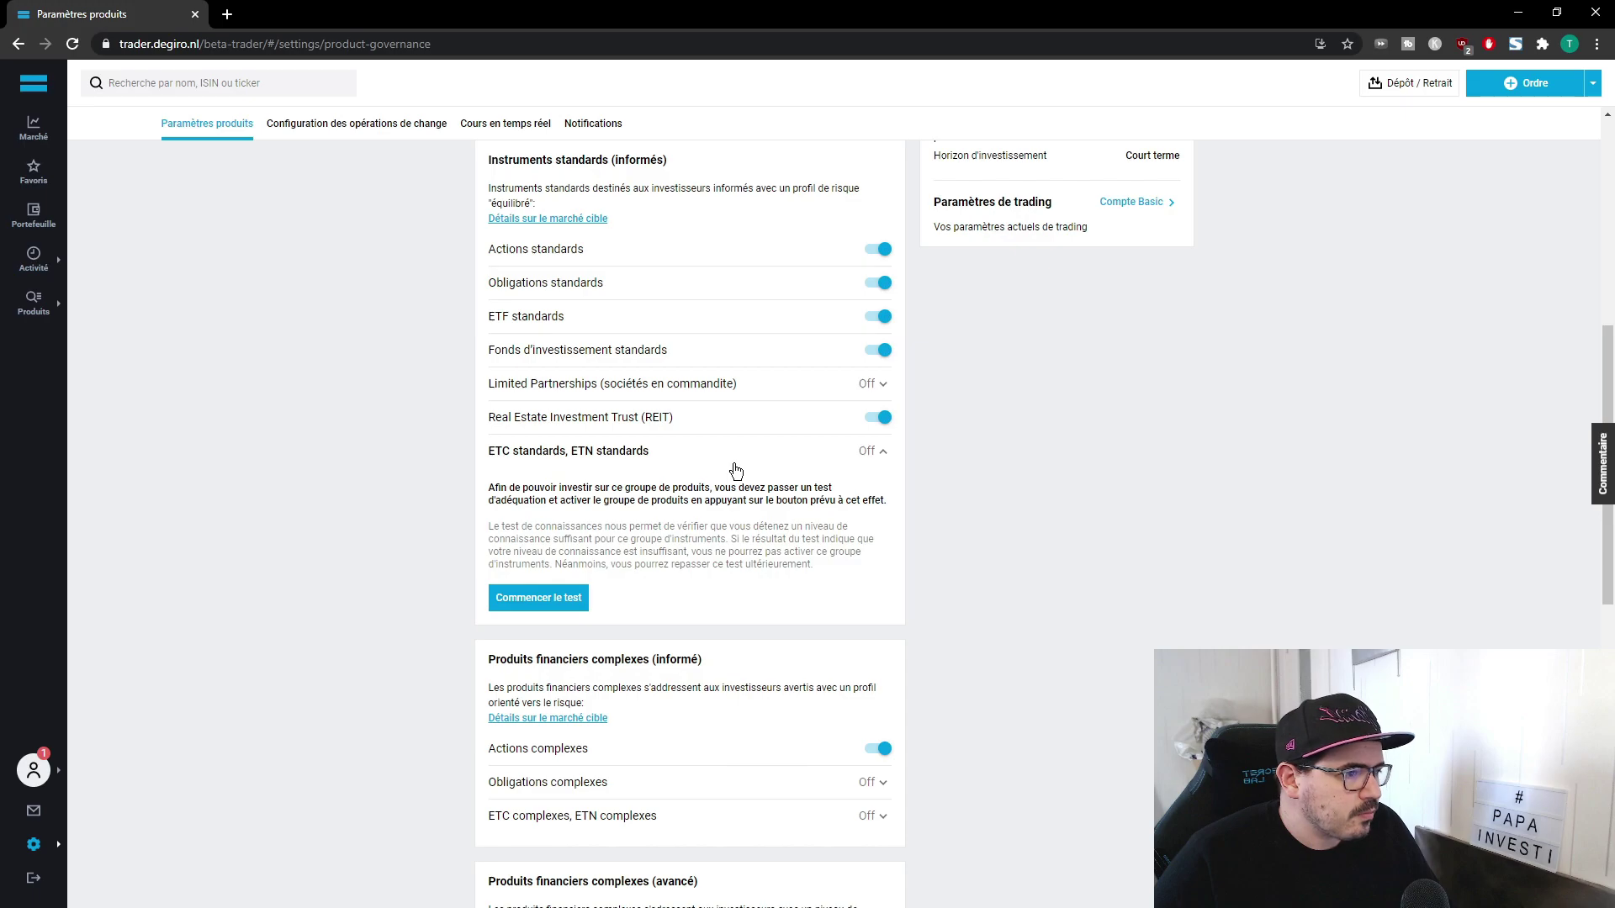
Step: Return to the market overview and dismiss the open online forms banner on both pages
scroll(736, 472, up, 7)
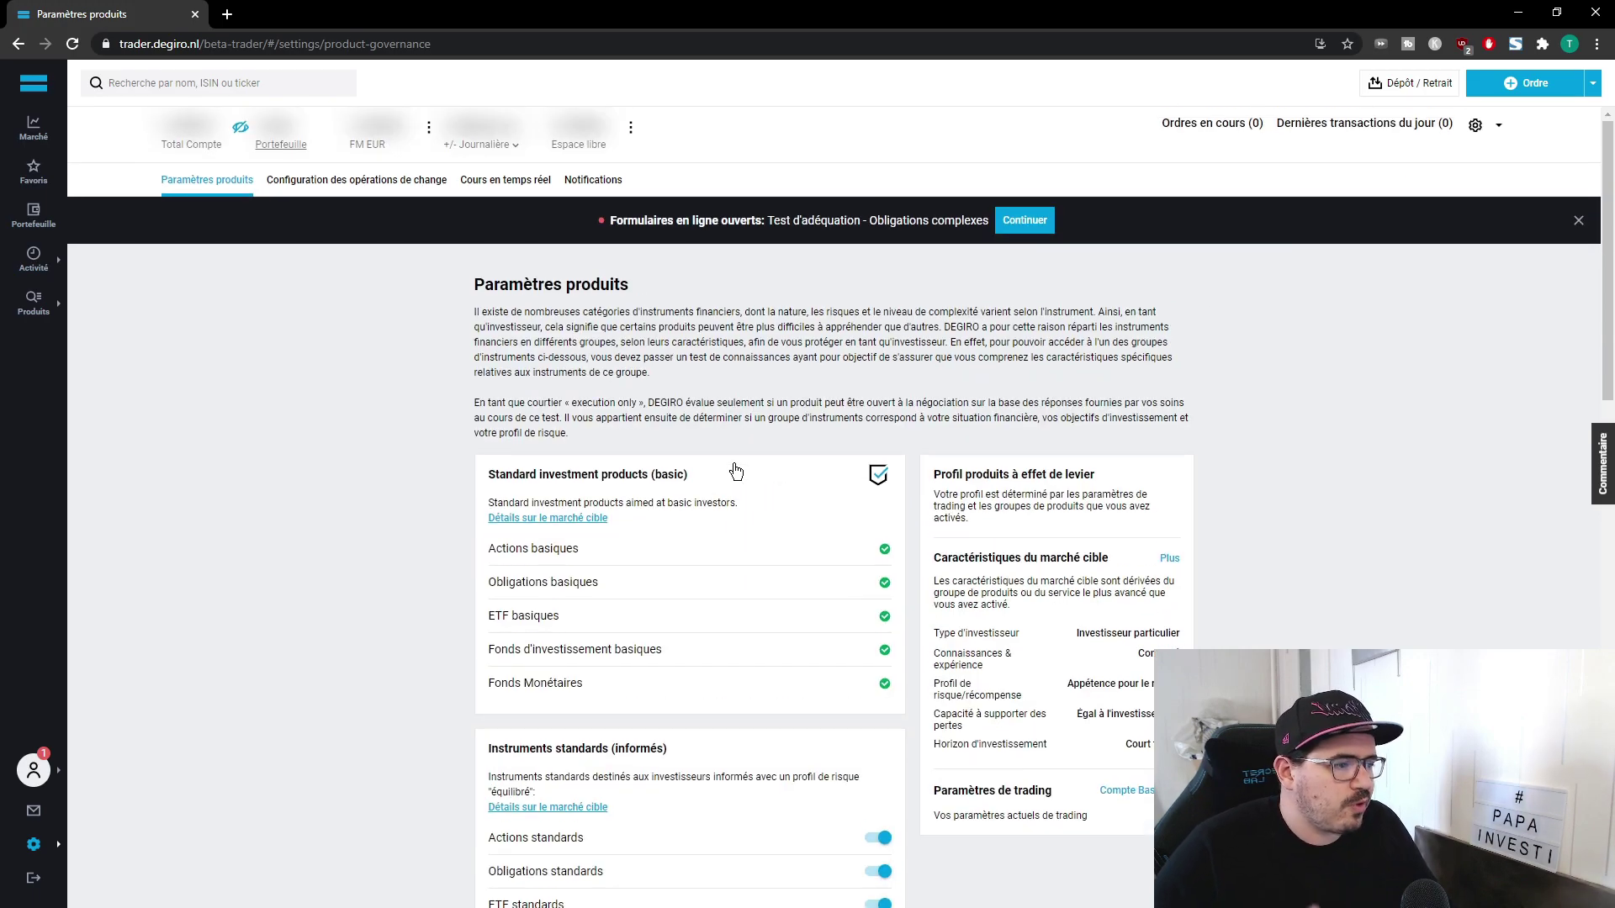
click(1578, 221)
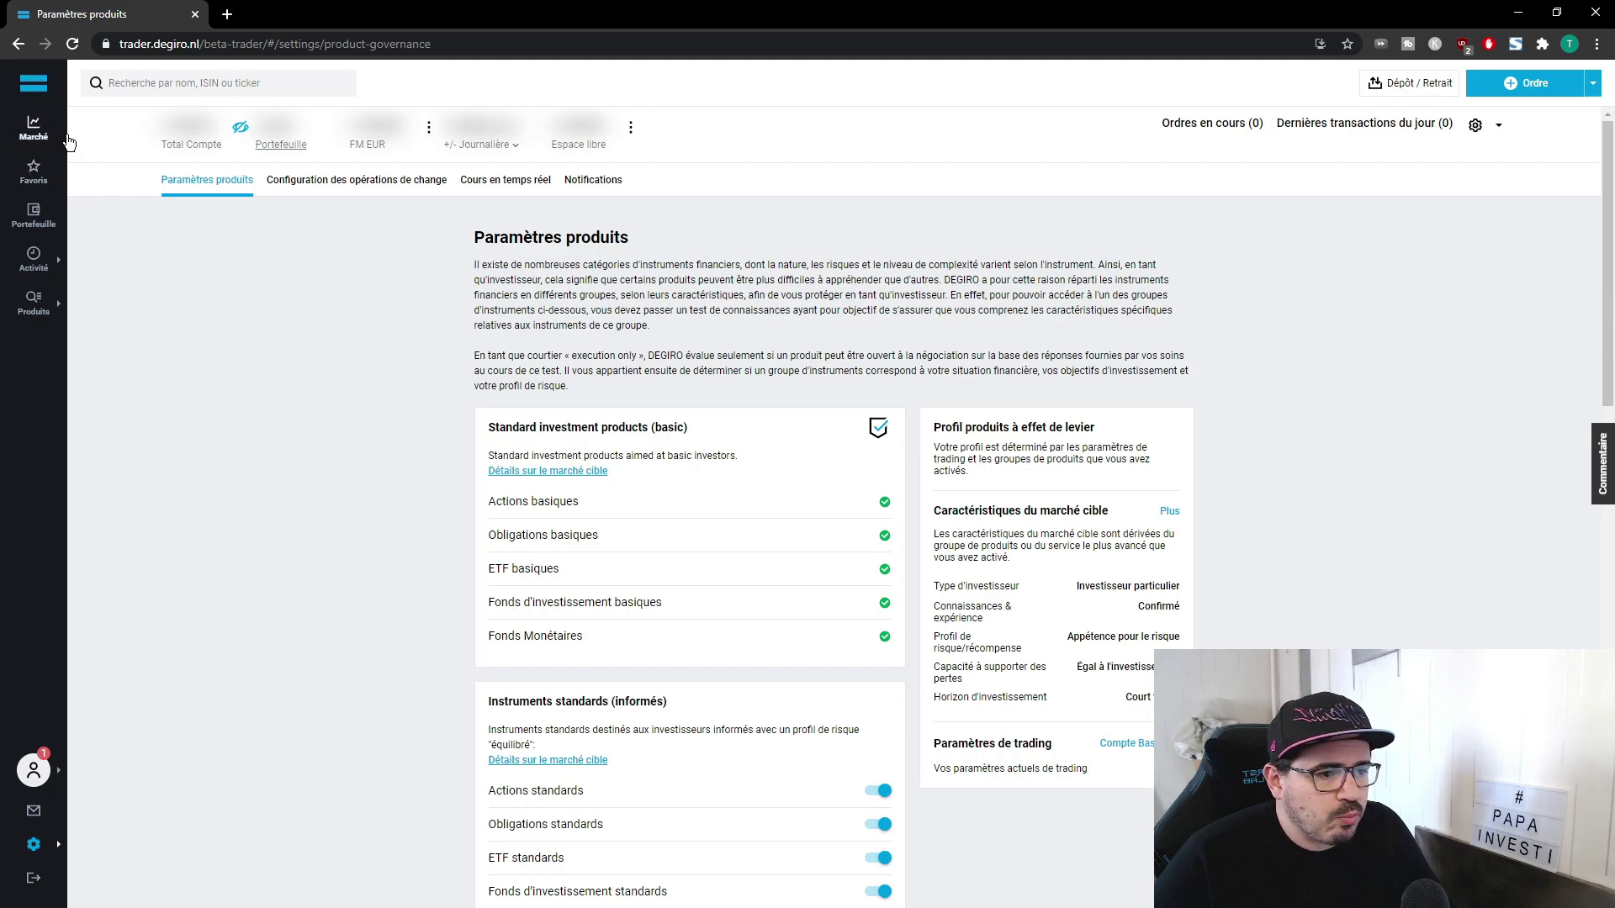
click(44, 92)
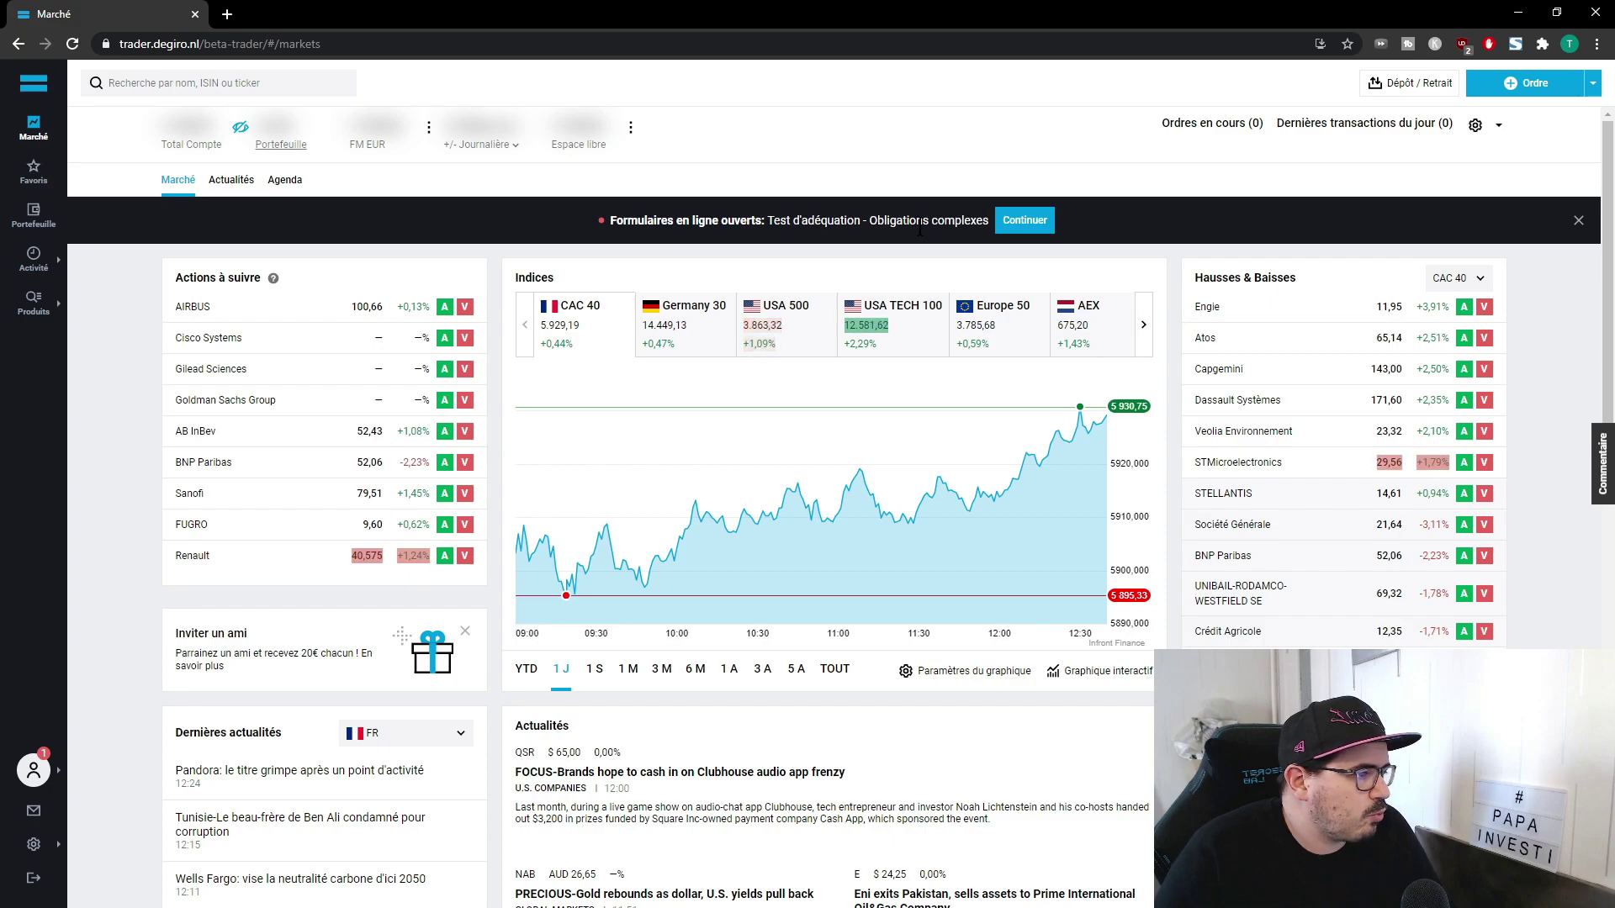
click(1579, 222)
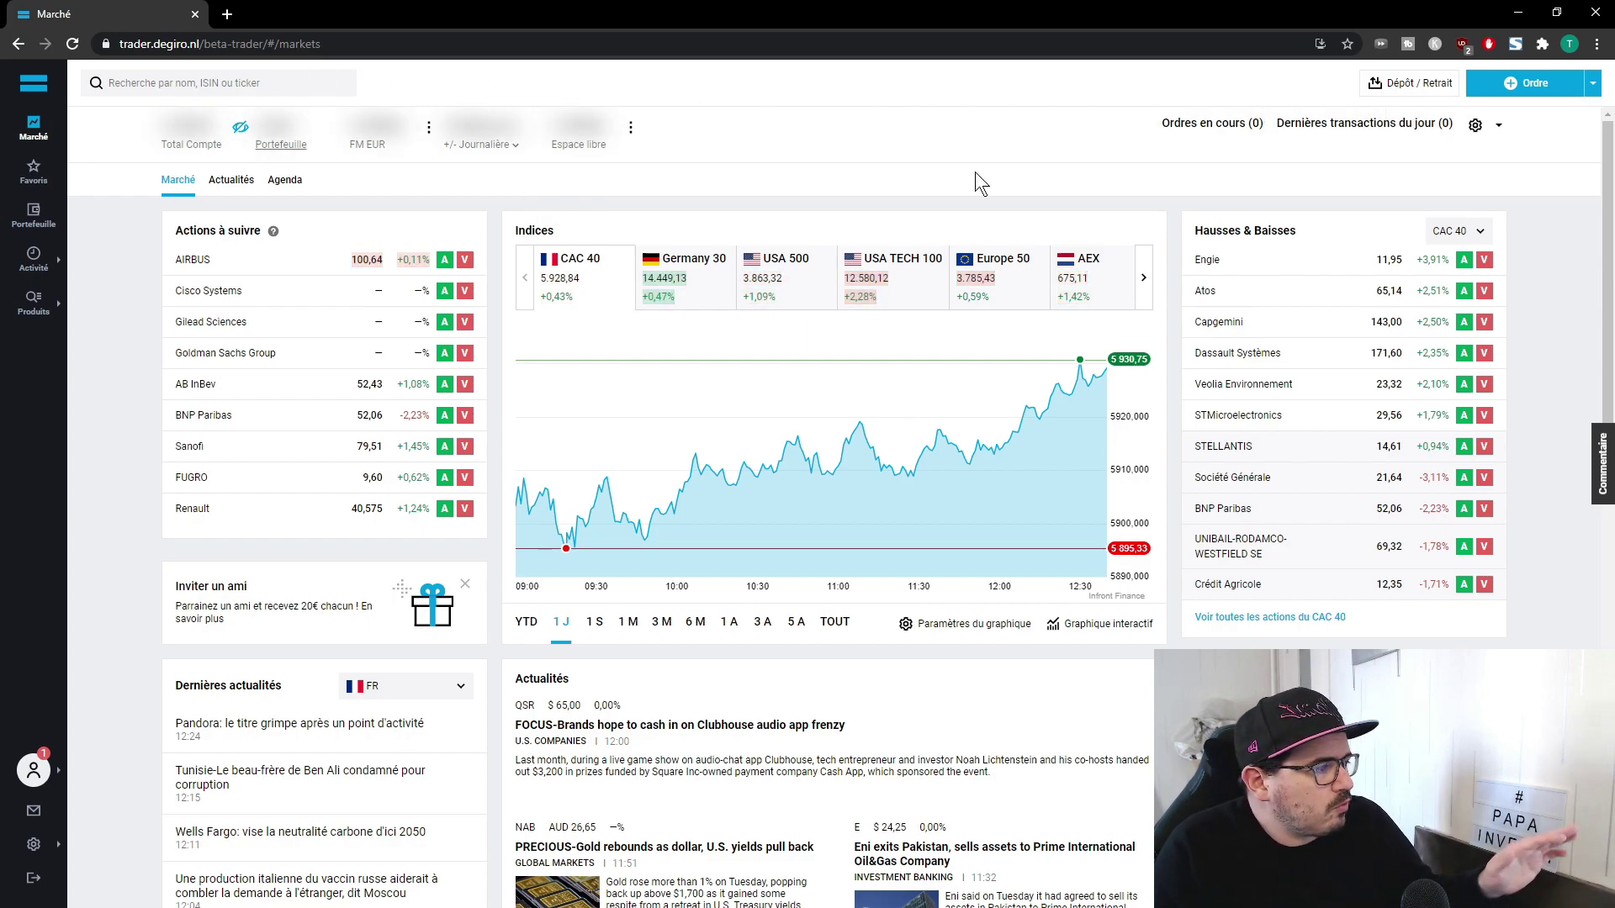
Step: Search the products for "apple", then clear the query and close the search
click(142, 82)
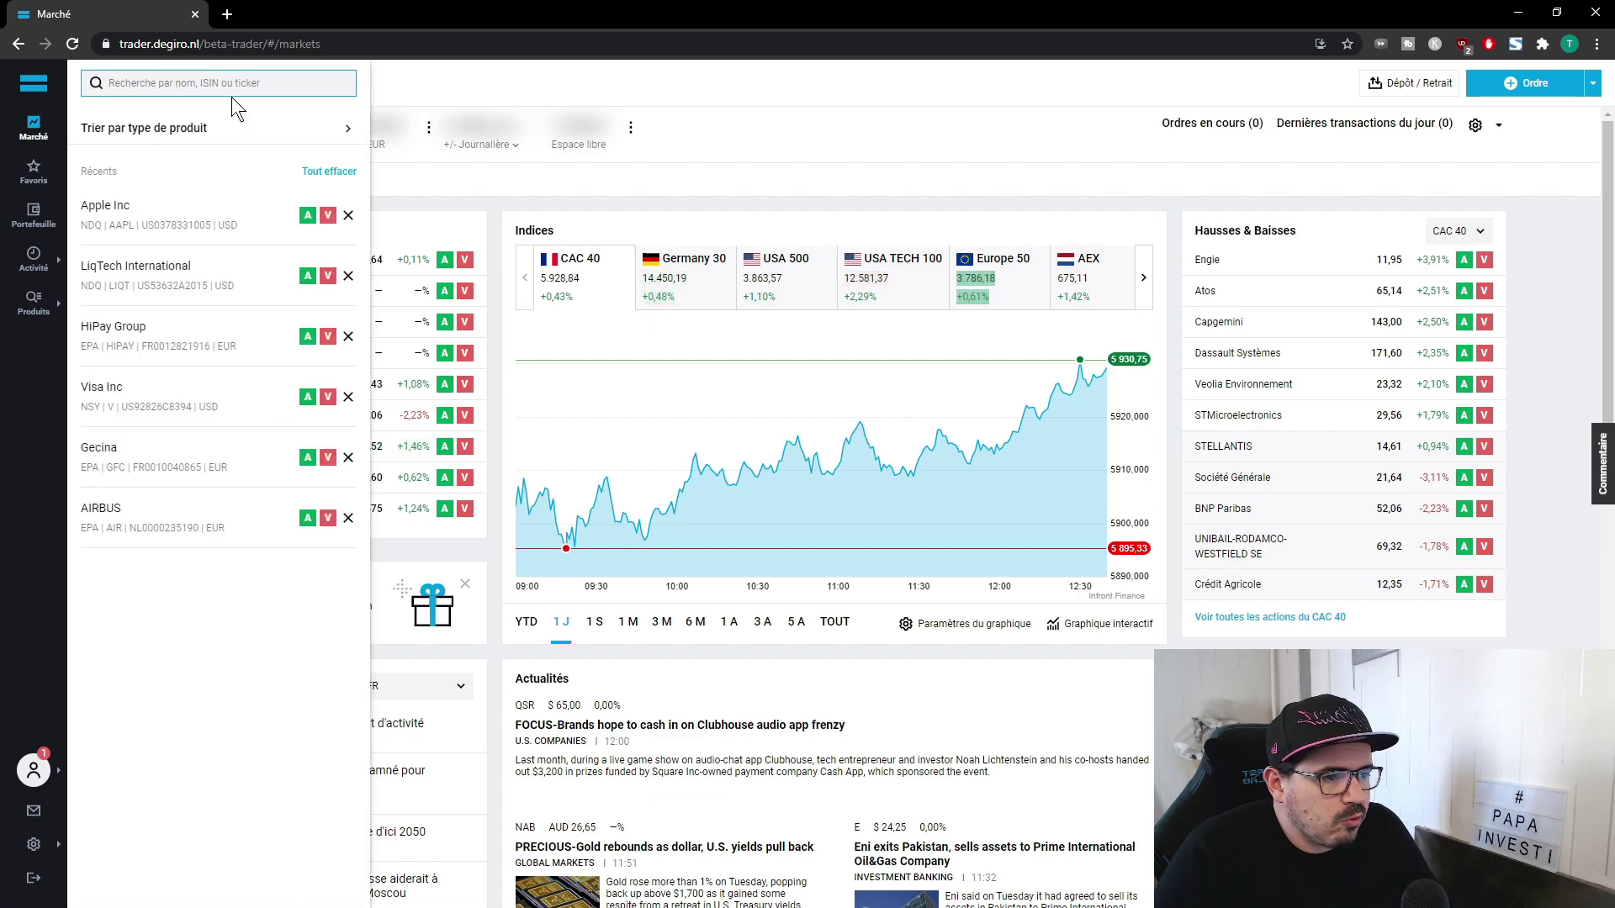
text(apple)
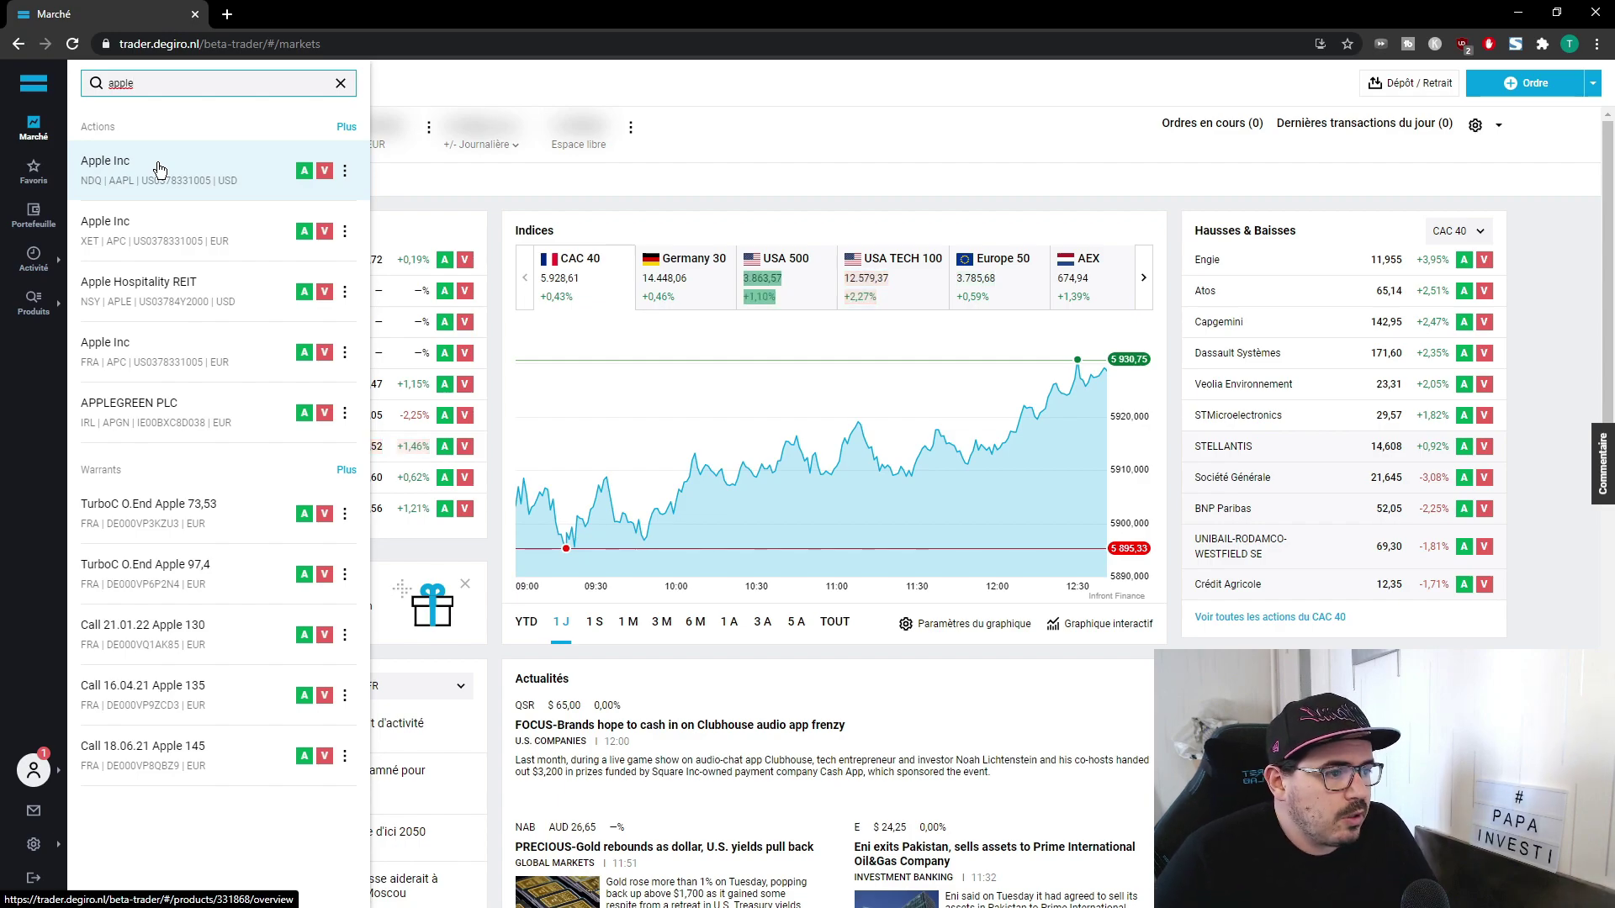
click(341, 84)
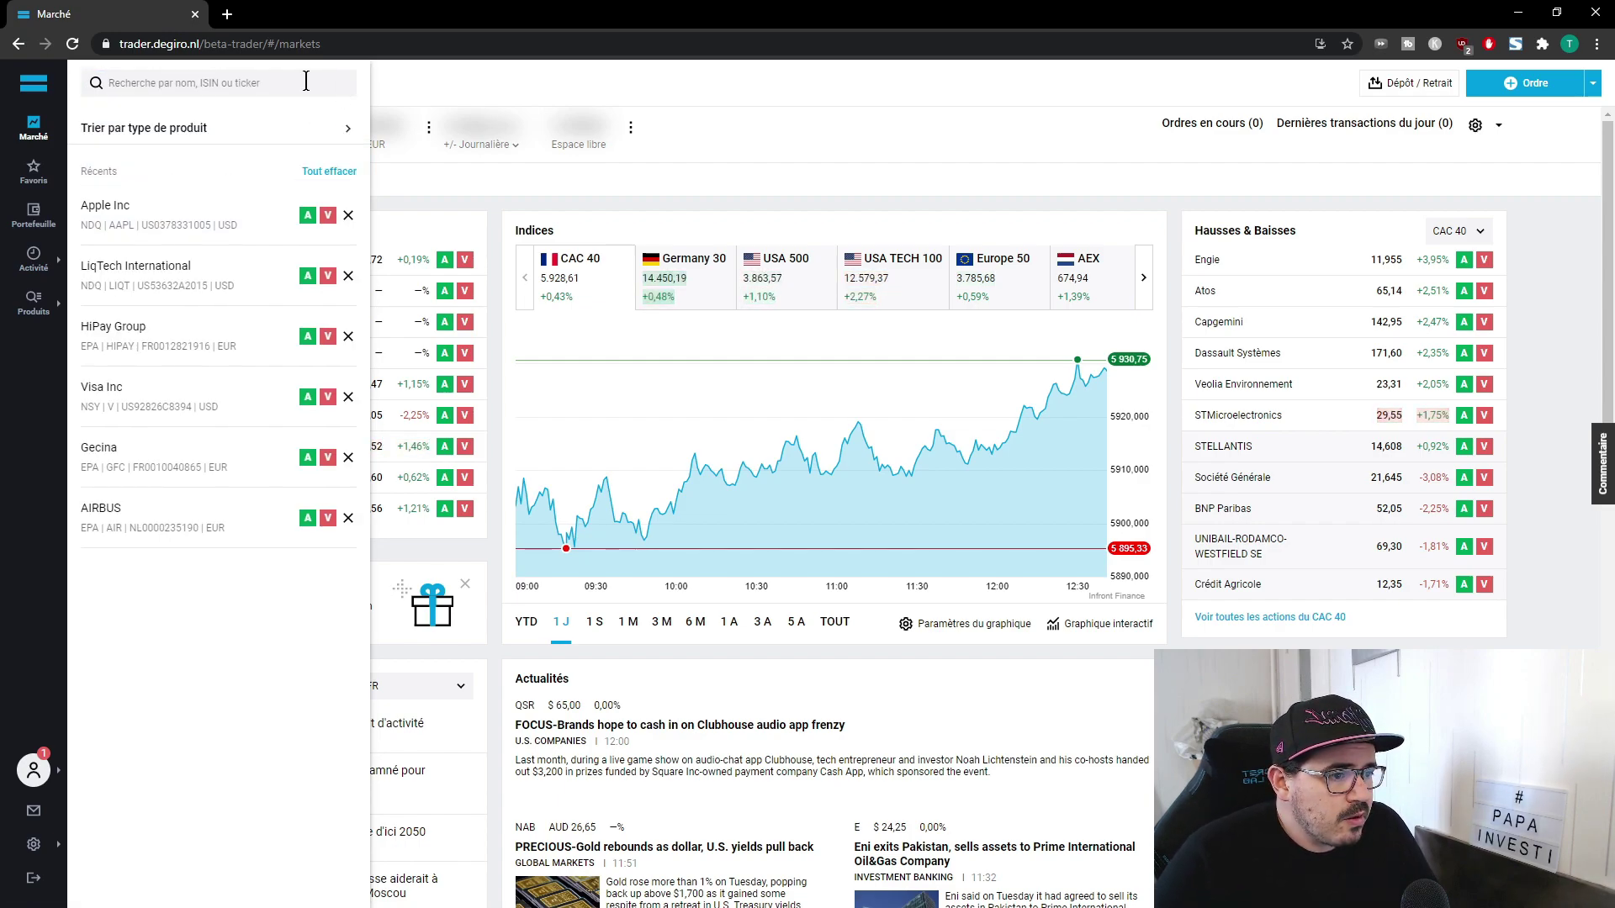
click(413, 74)
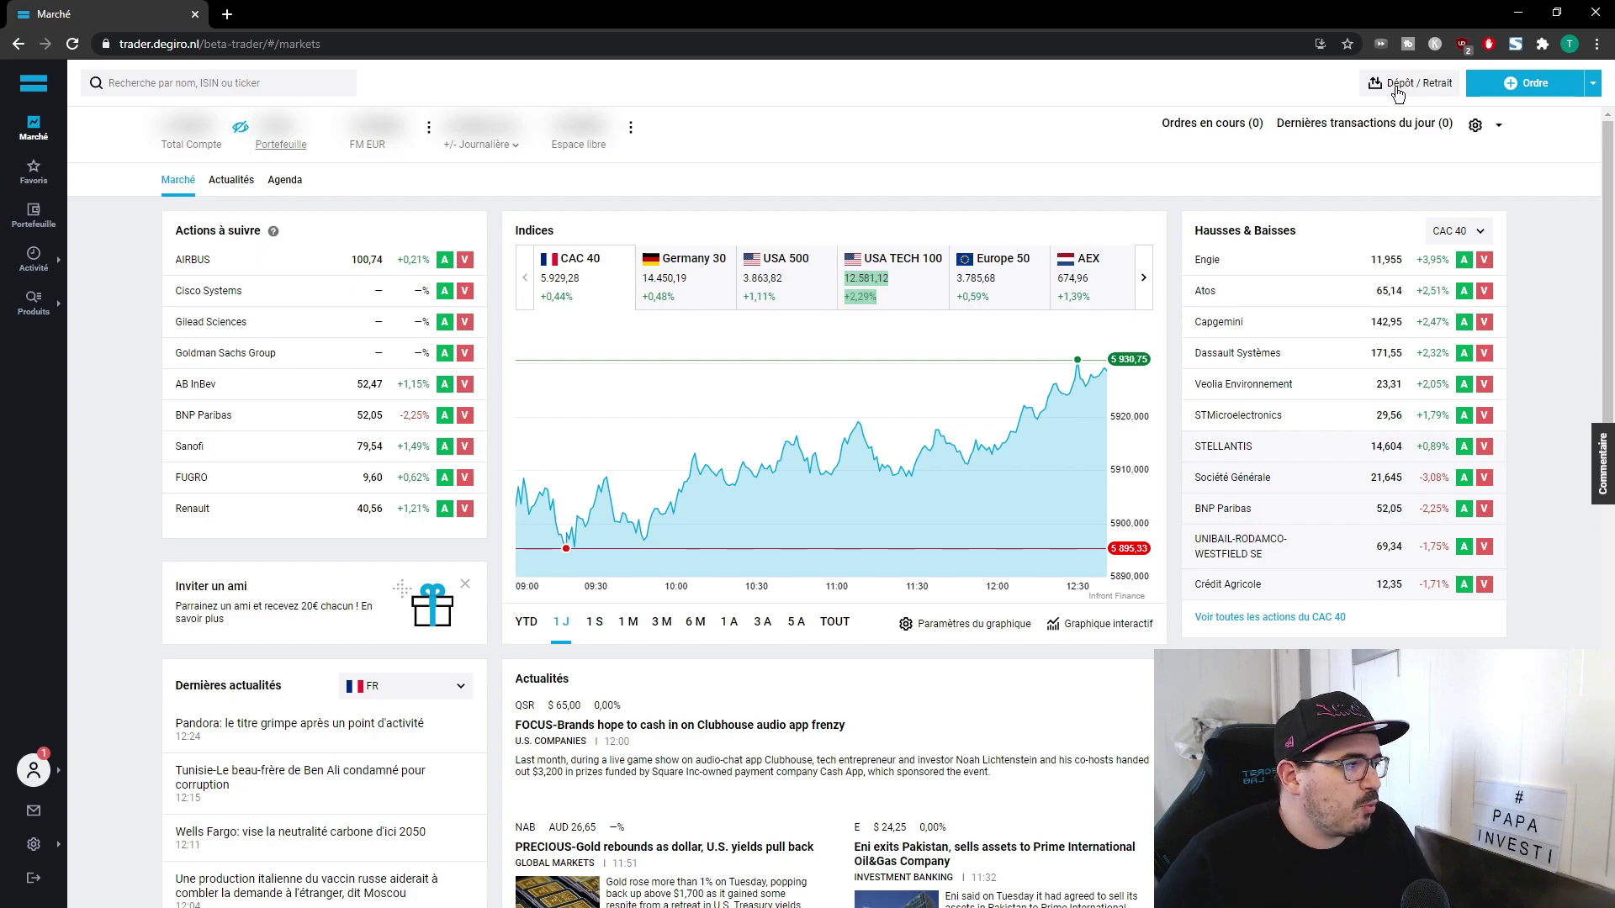
Step: View the Dépôt / Retrait options for transferring money and close the dialog
click(1398, 91)
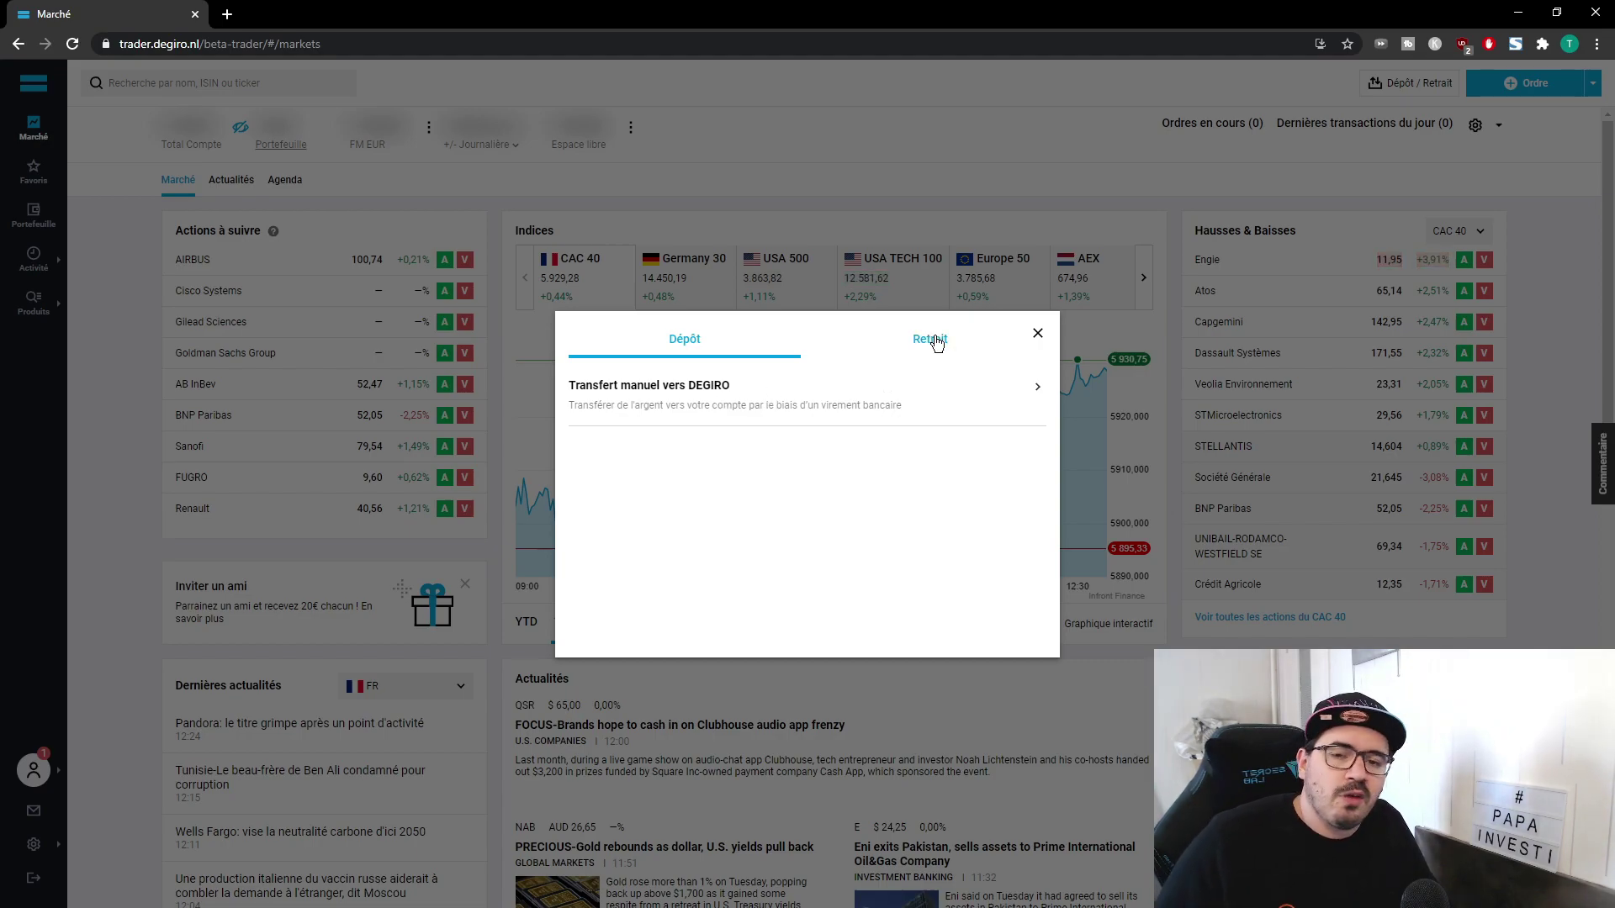
click(1037, 334)
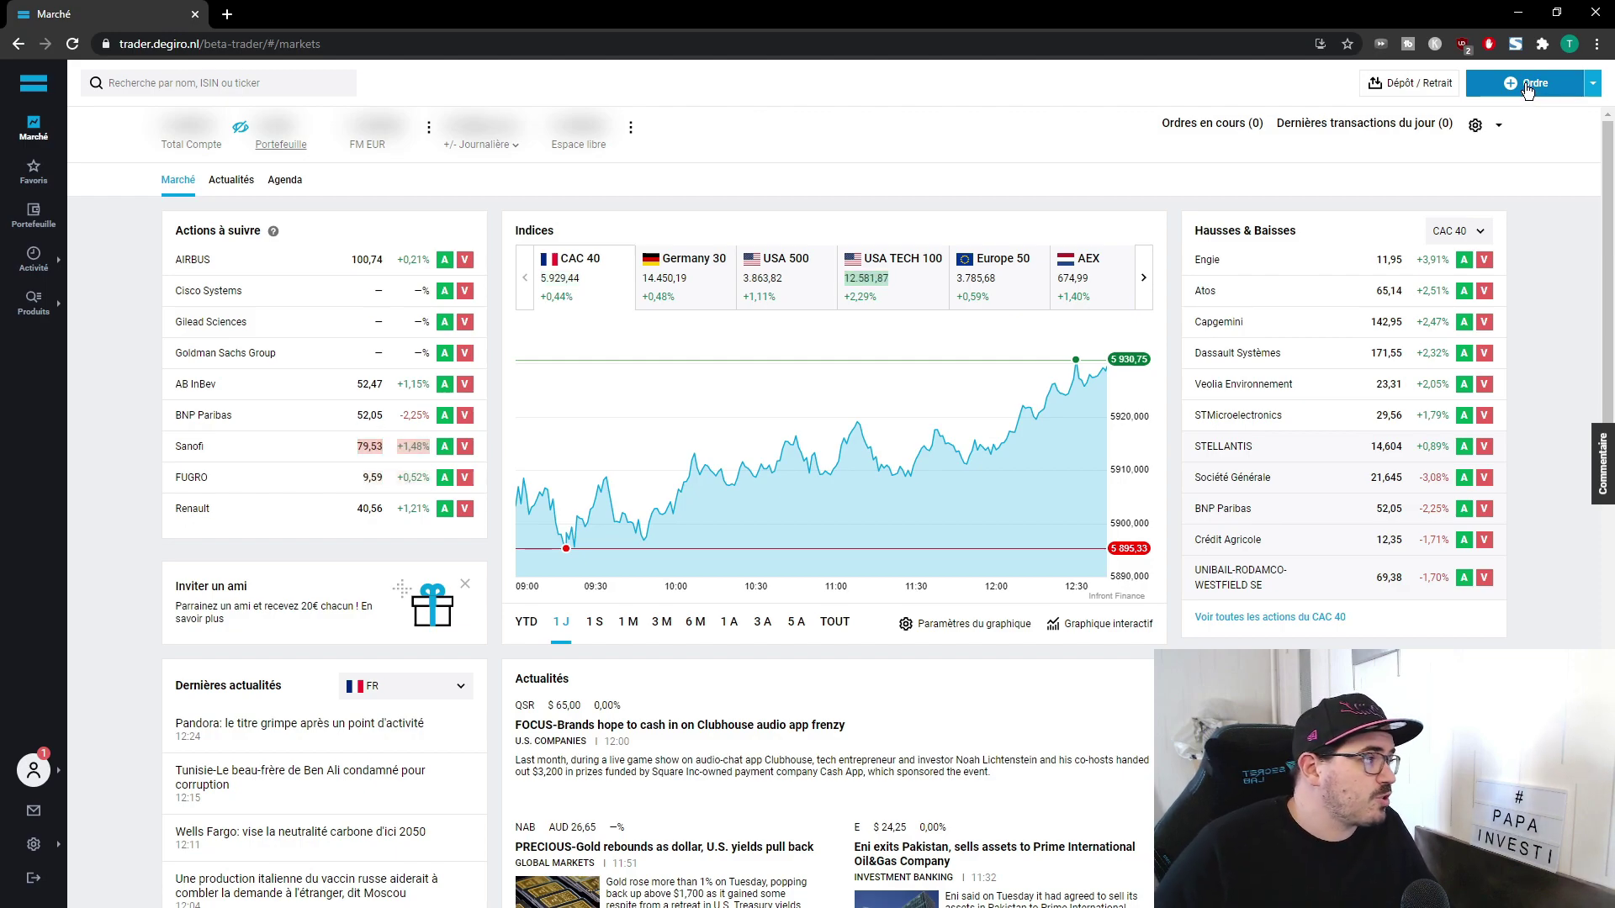
Step: Start a new order for Apple Inc, look over its order type, limit and quantity fields, and close the order form without submitting
click(1528, 87)
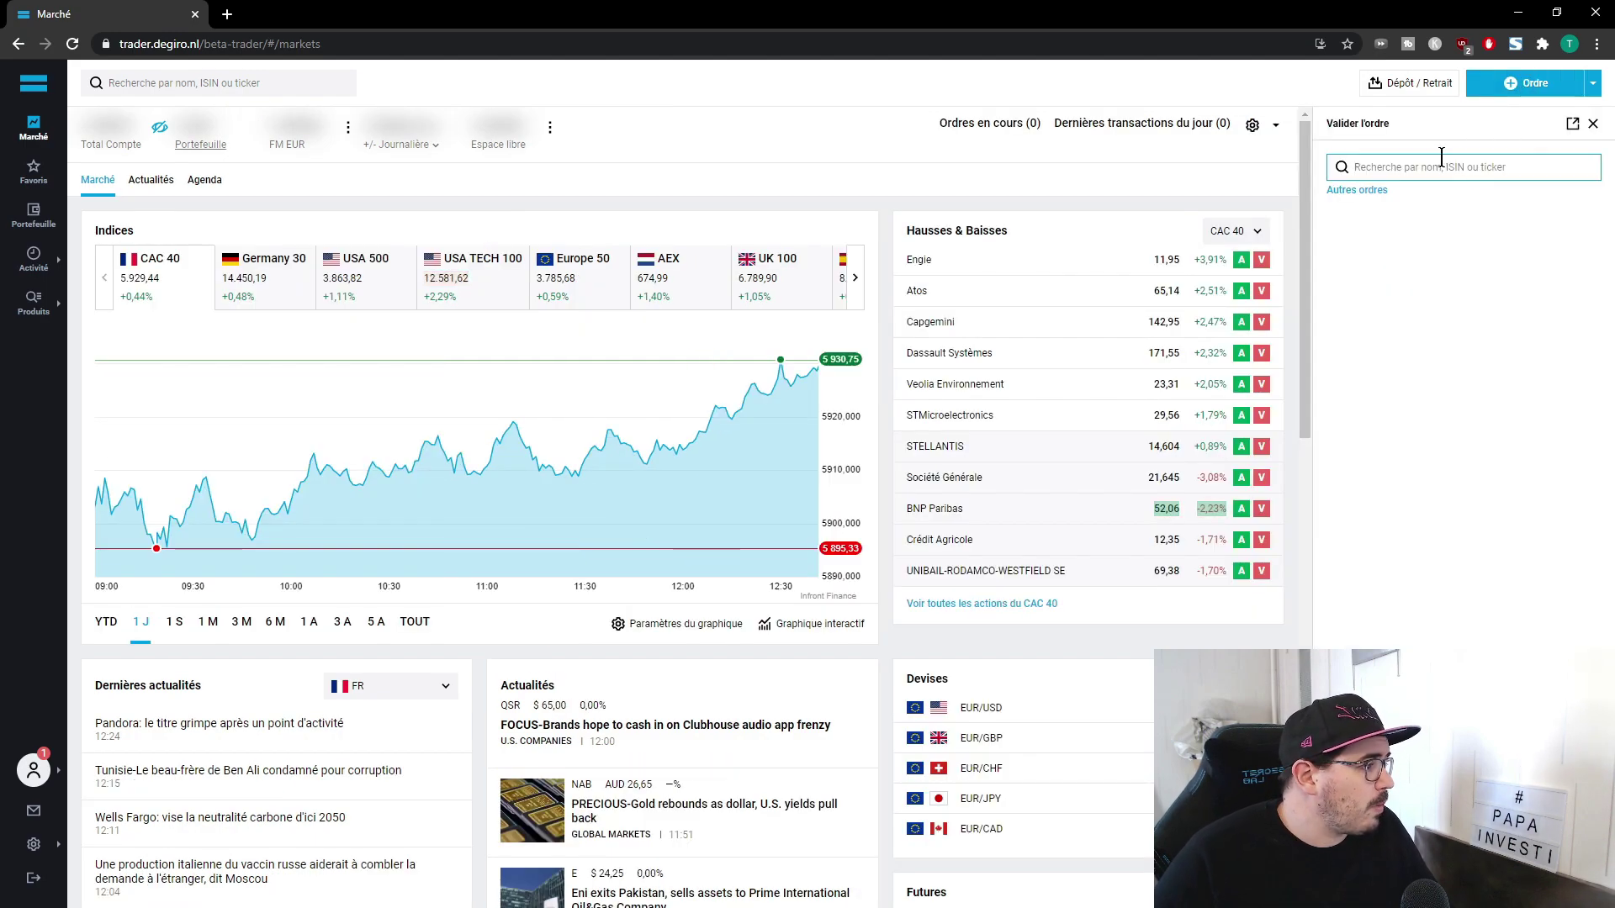
text(apple)
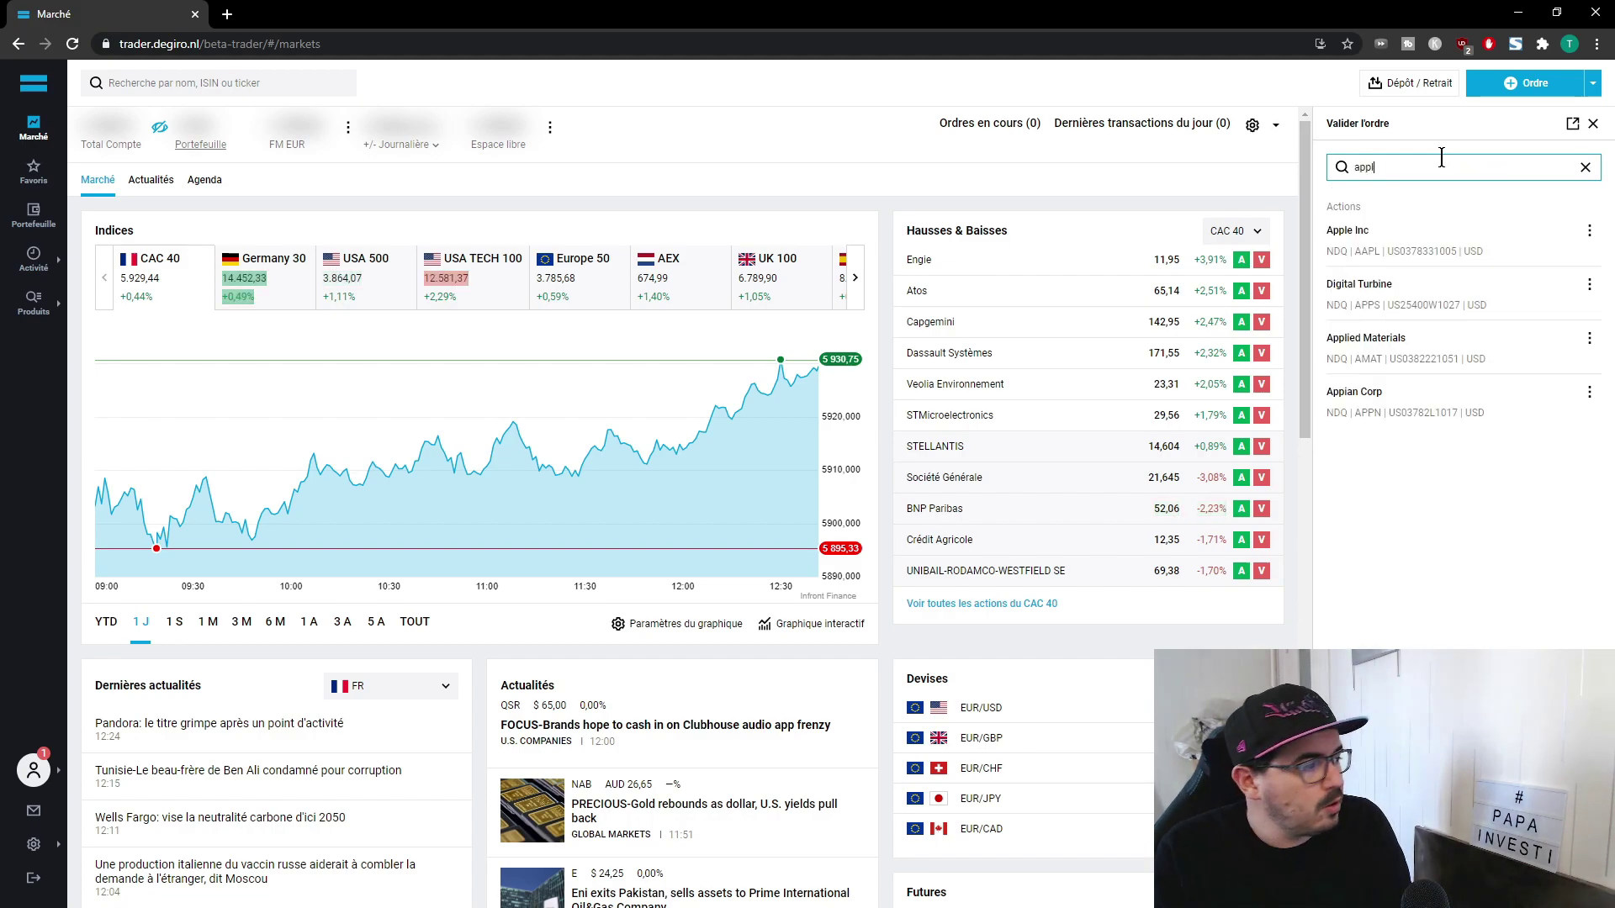
click(1361, 240)
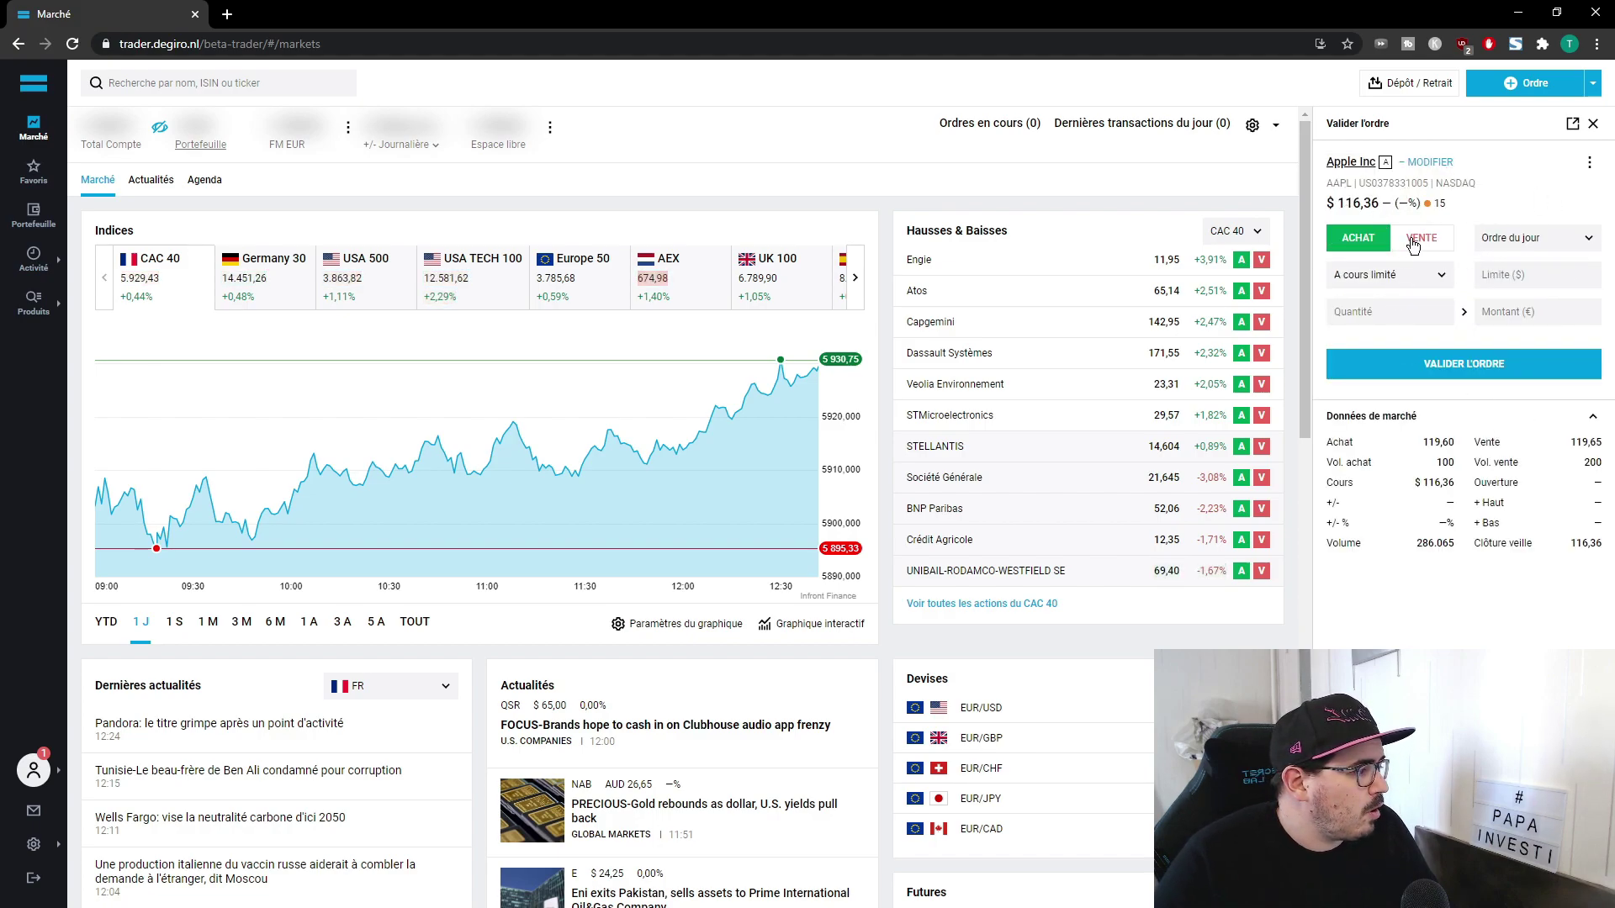
click(1386, 276)
click(1435, 272)
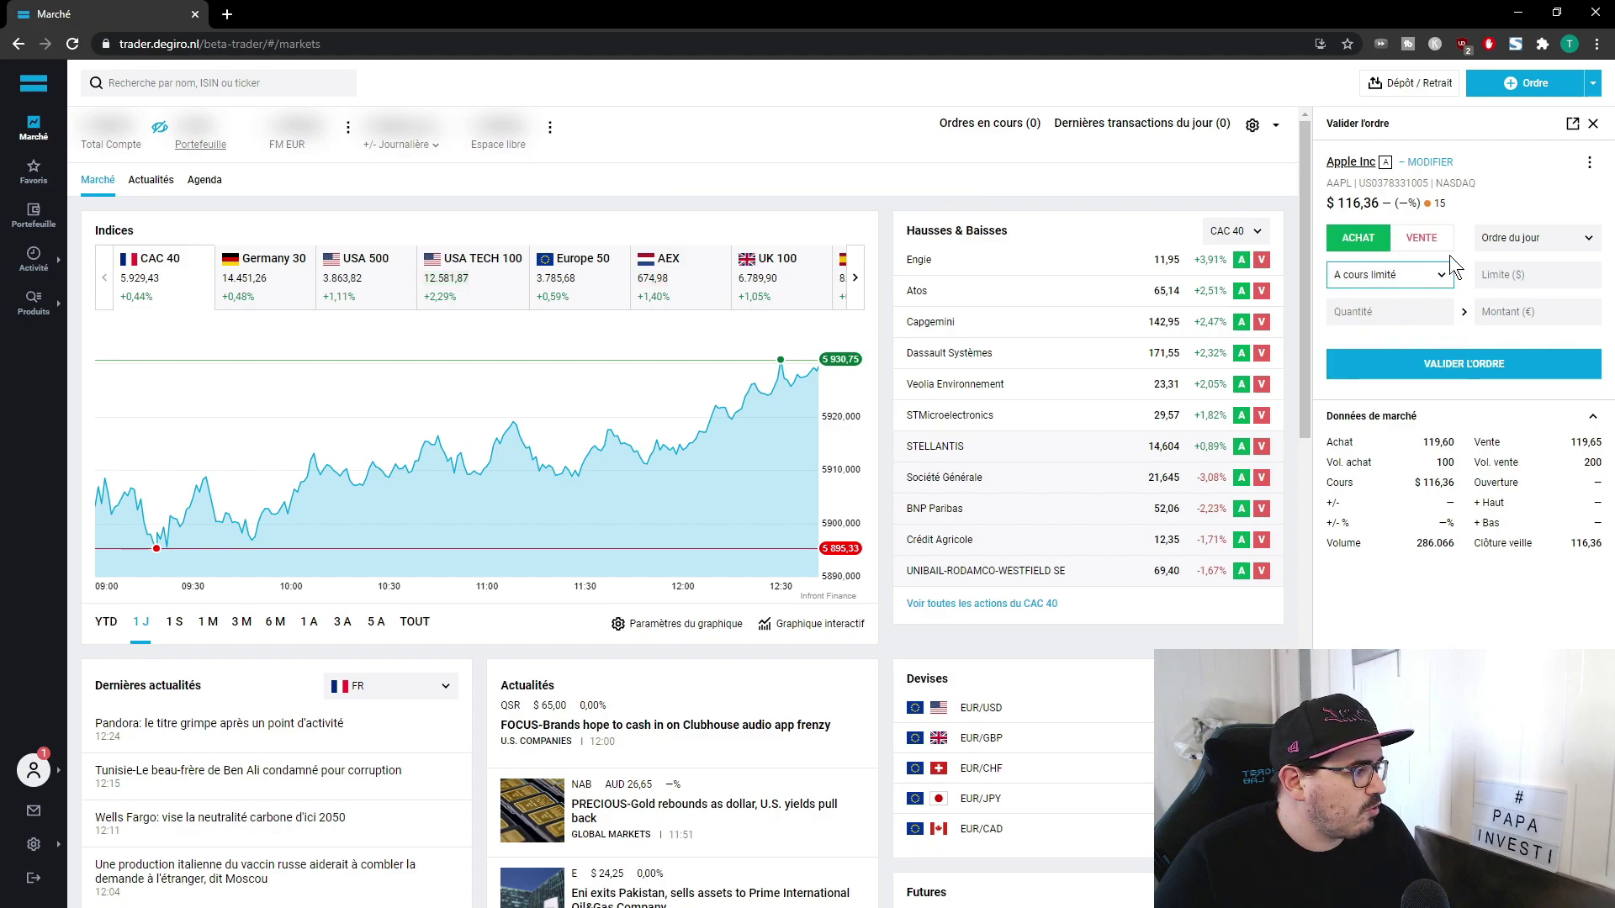
click(1371, 312)
click(1532, 341)
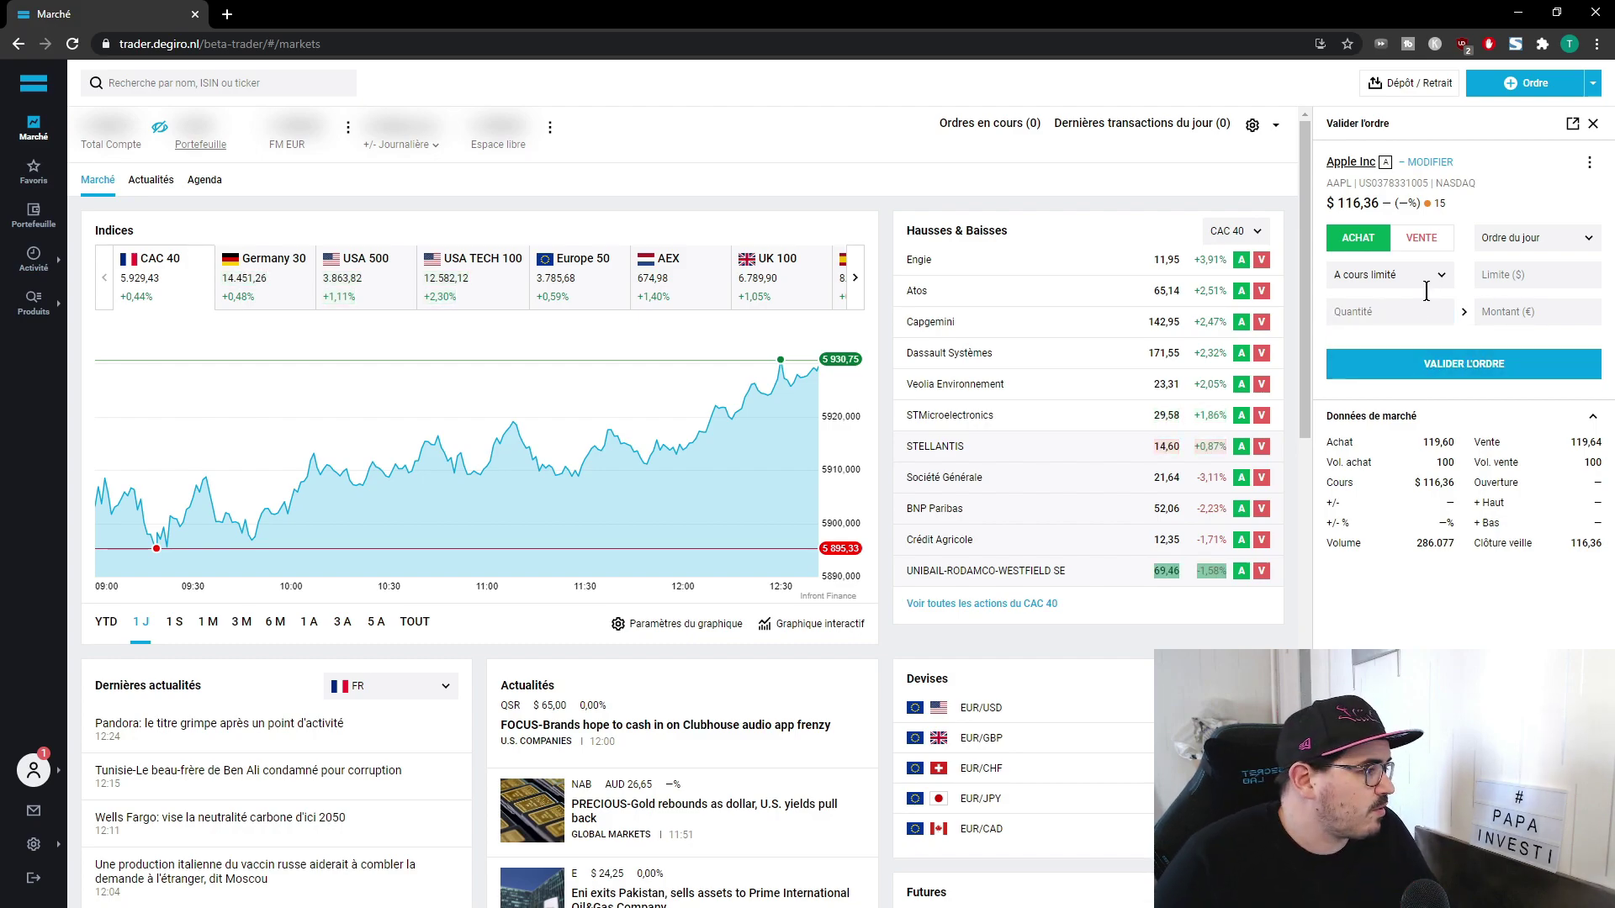
click(1594, 126)
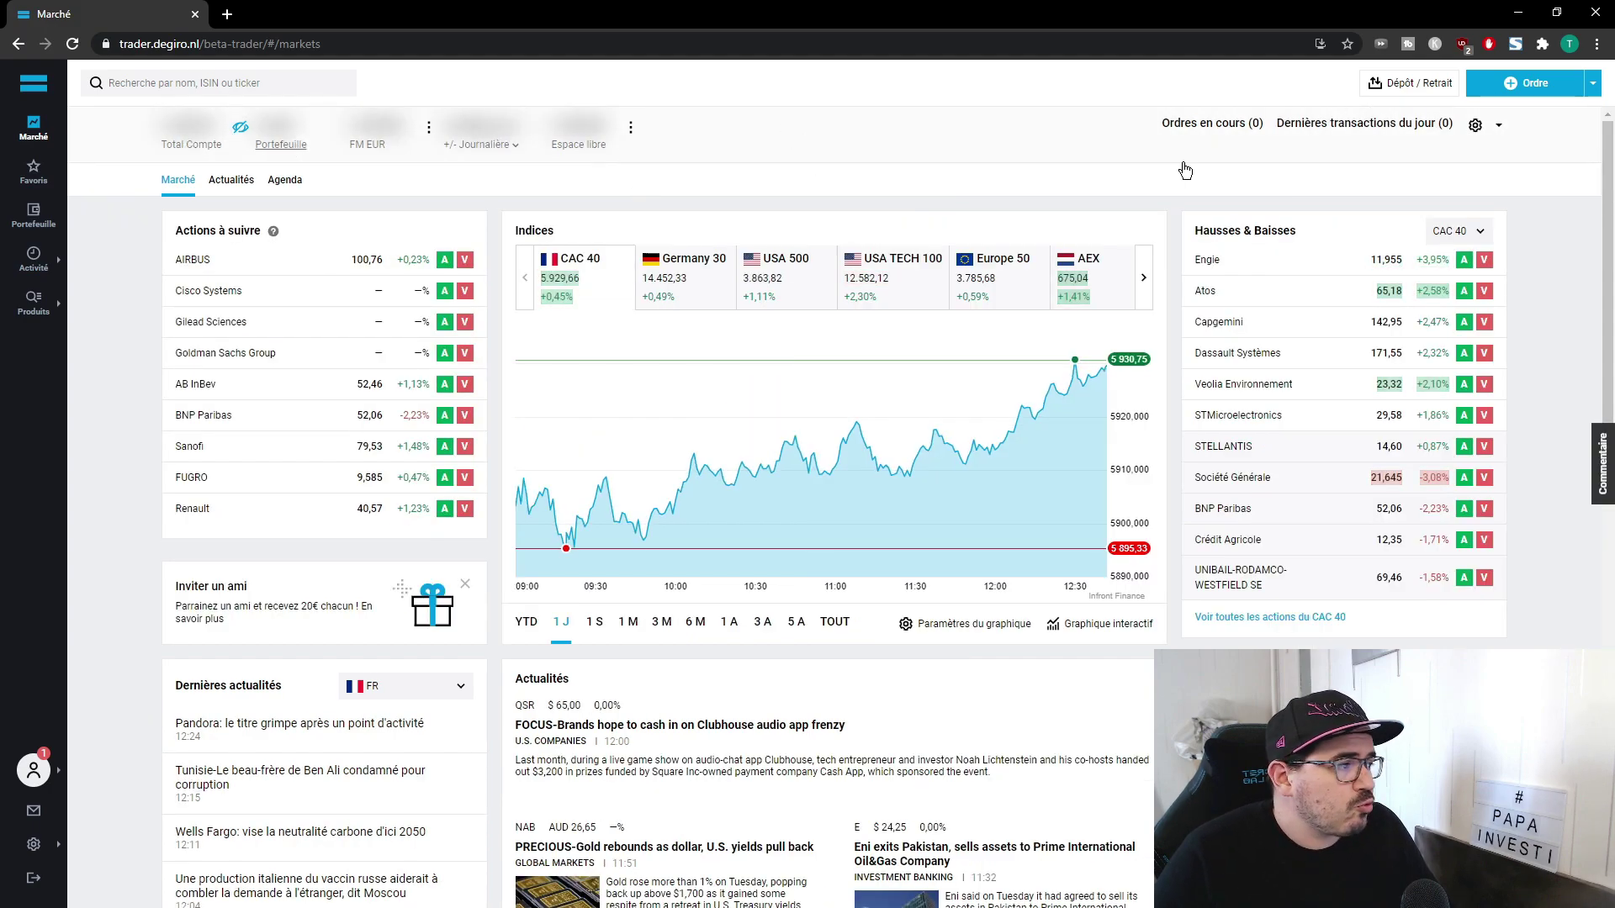
Step: Reveal the account balances, and use the account bar settings to hide them and show them again
click(240, 126)
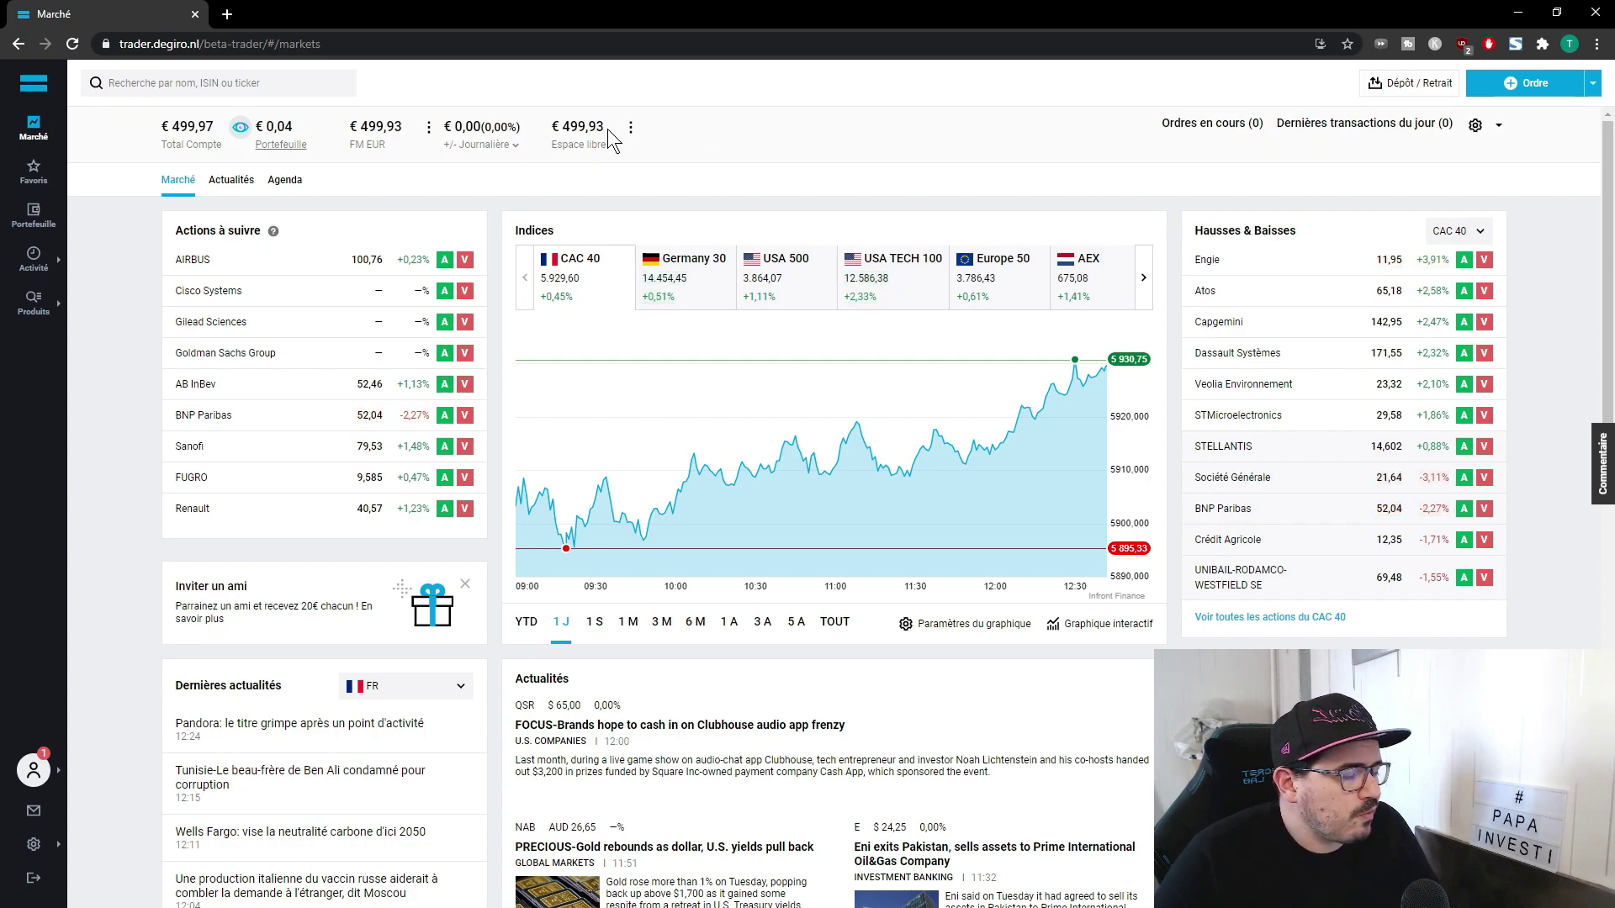
click(1474, 134)
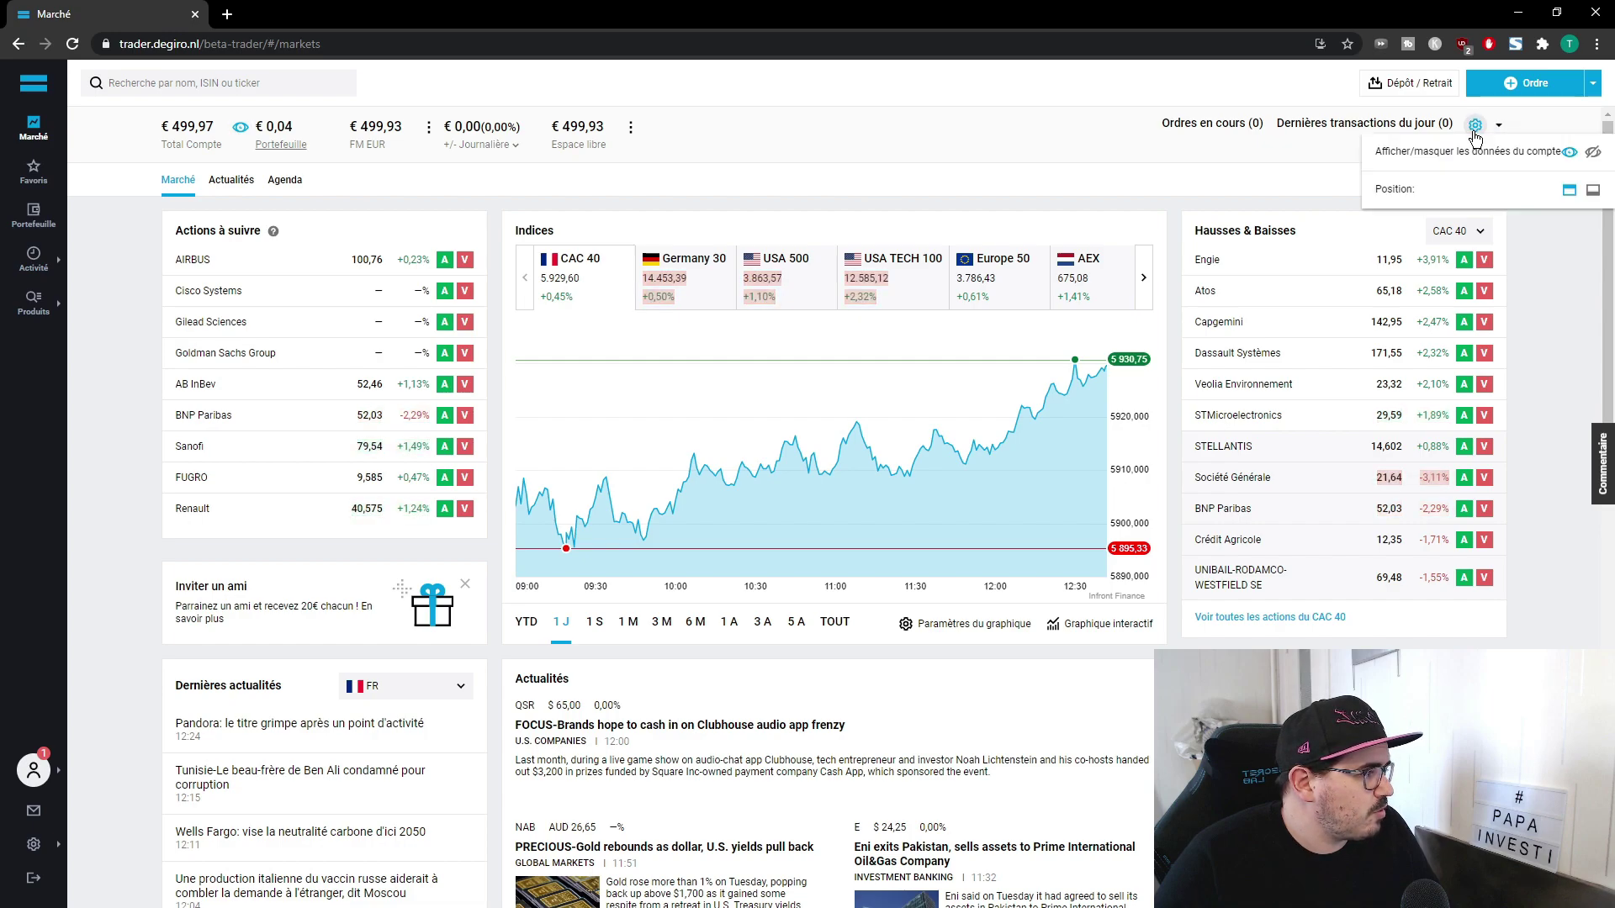
click(1570, 153)
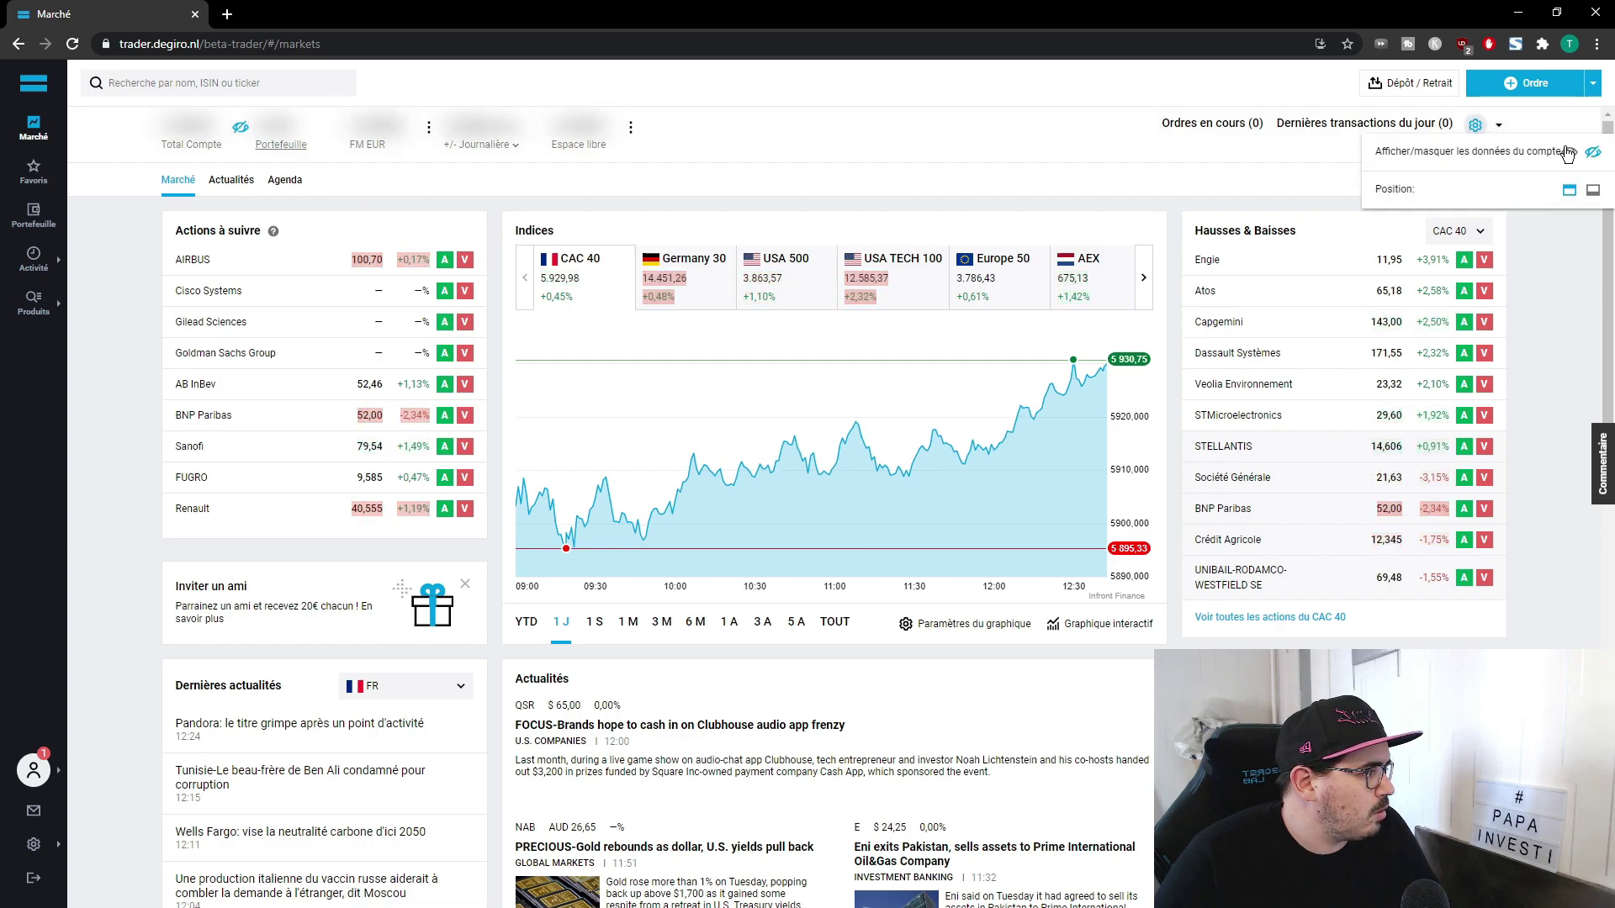
click(1570, 155)
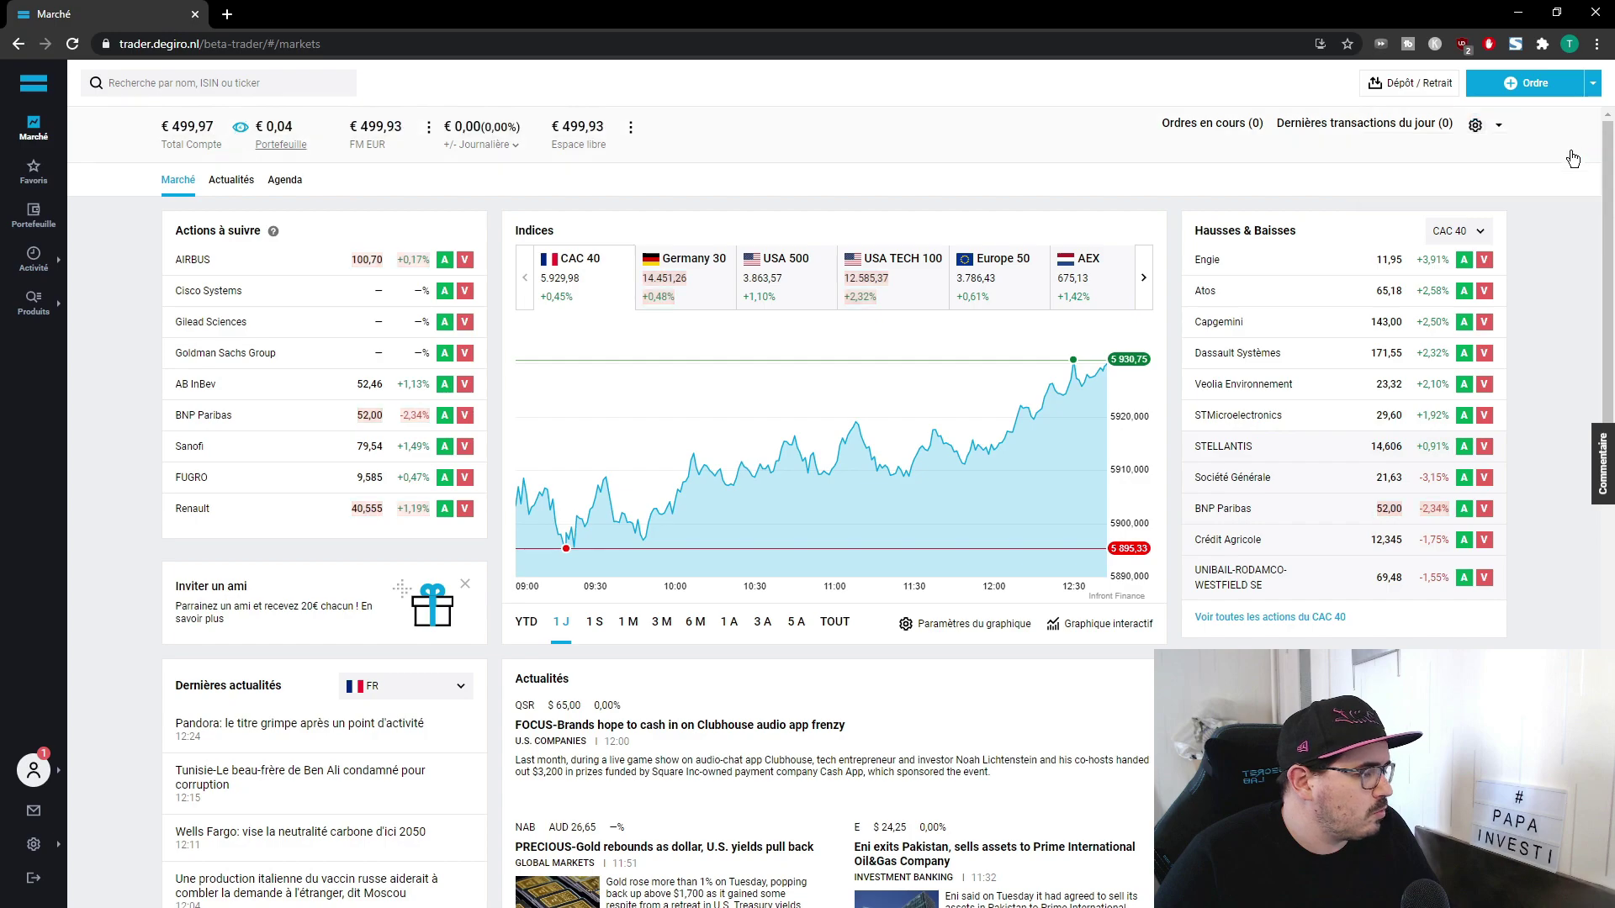
Step: Set the account bar's position to the bottom of the page and restore it to the top
click(1476, 134)
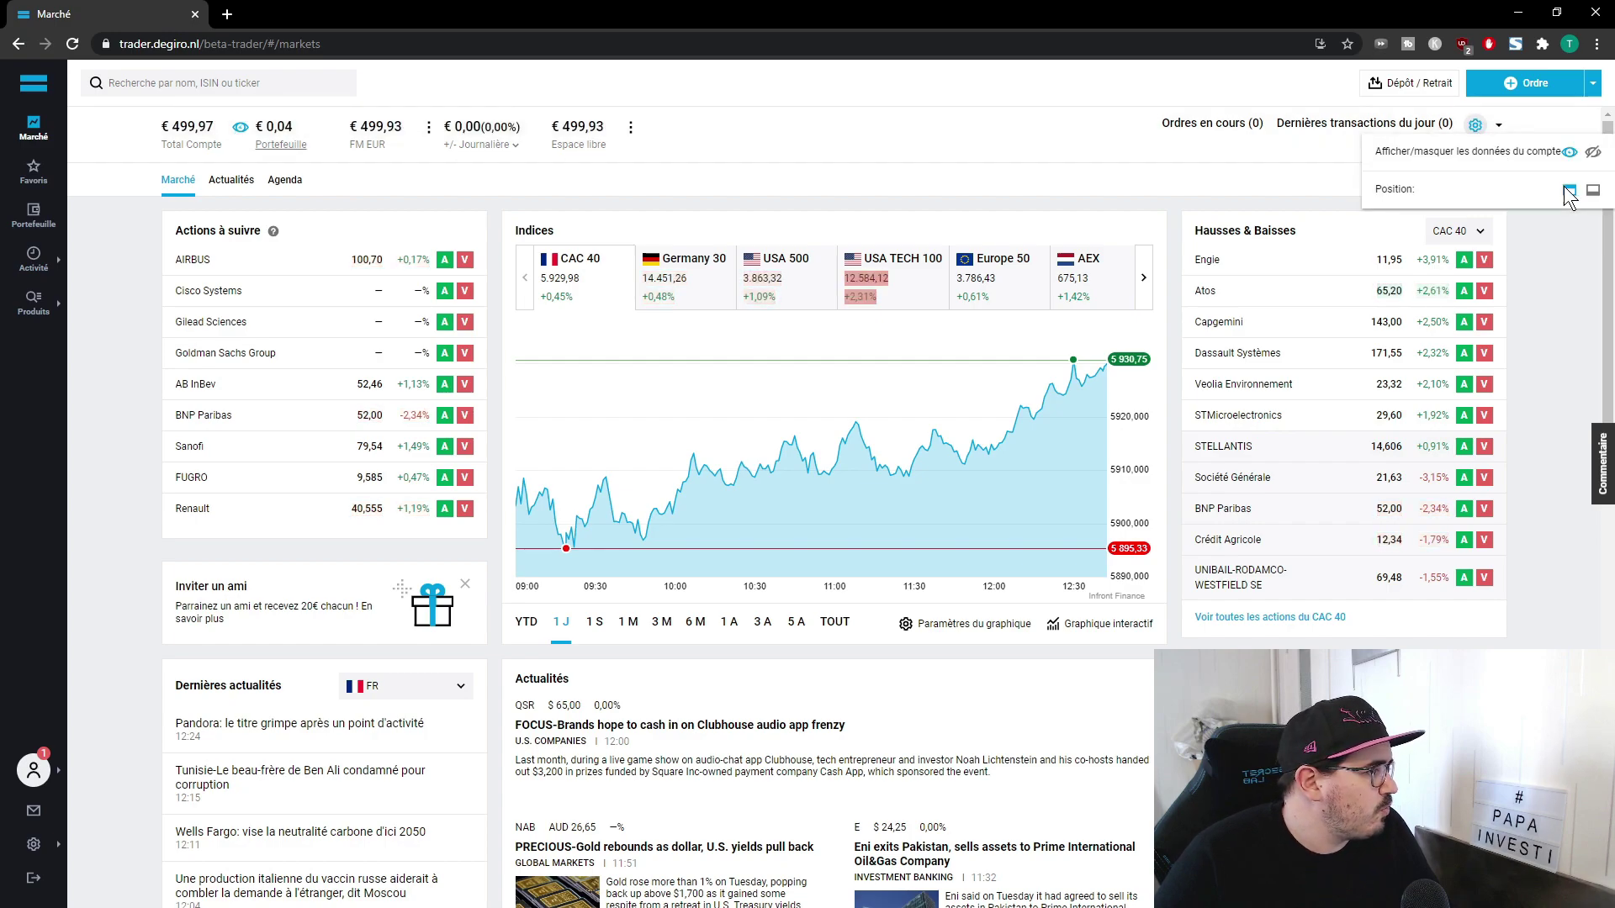
click(1593, 194)
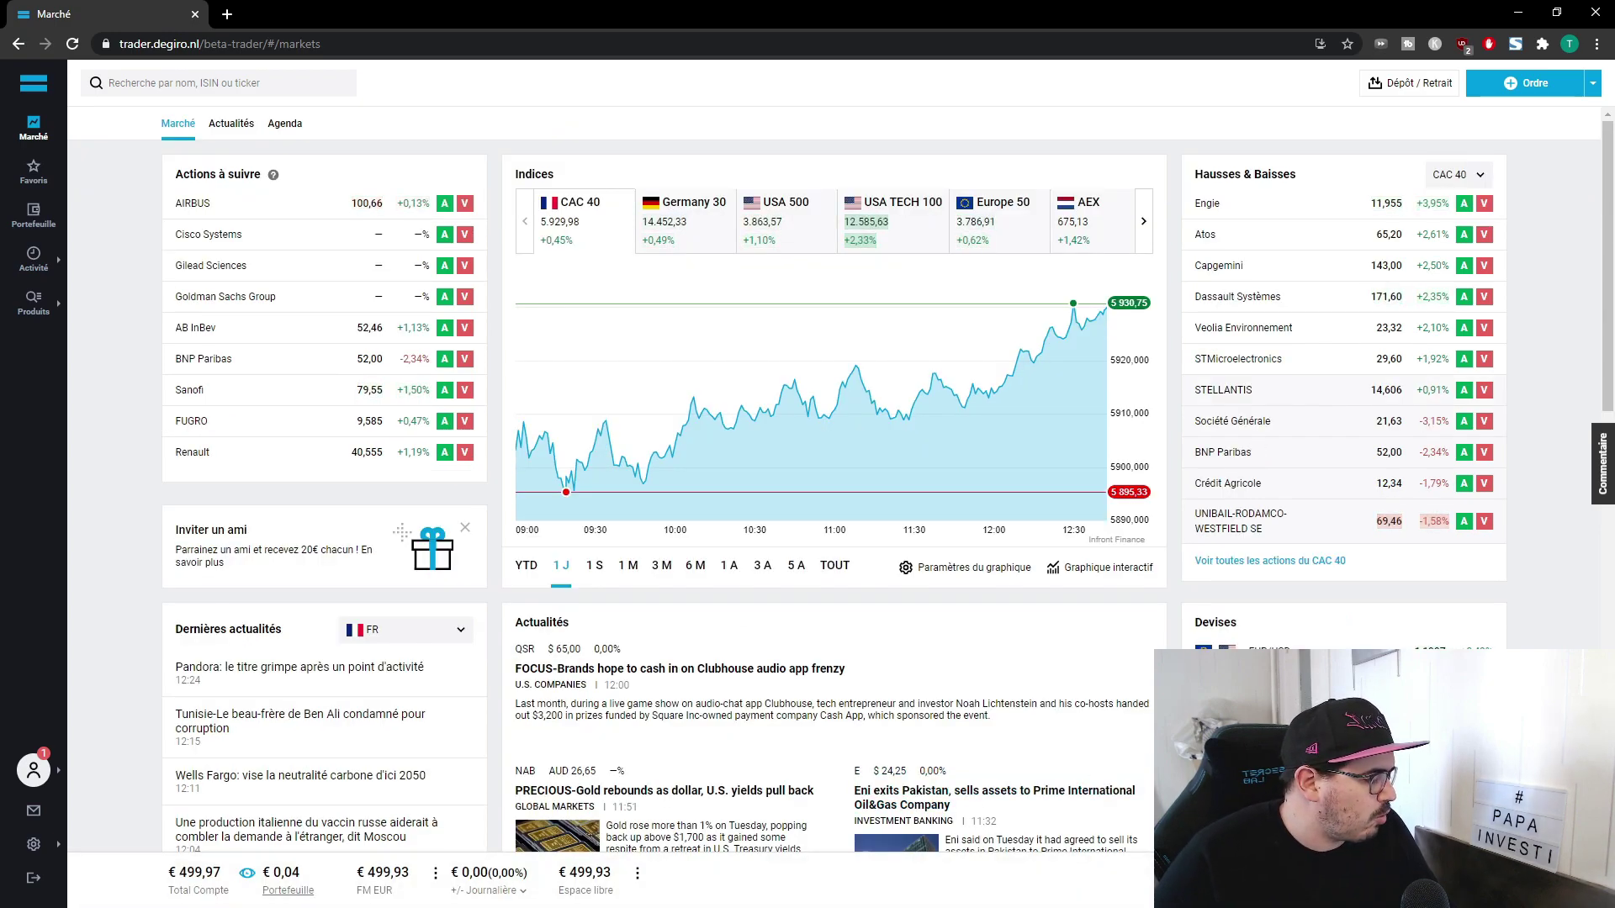
click(1564, 799)
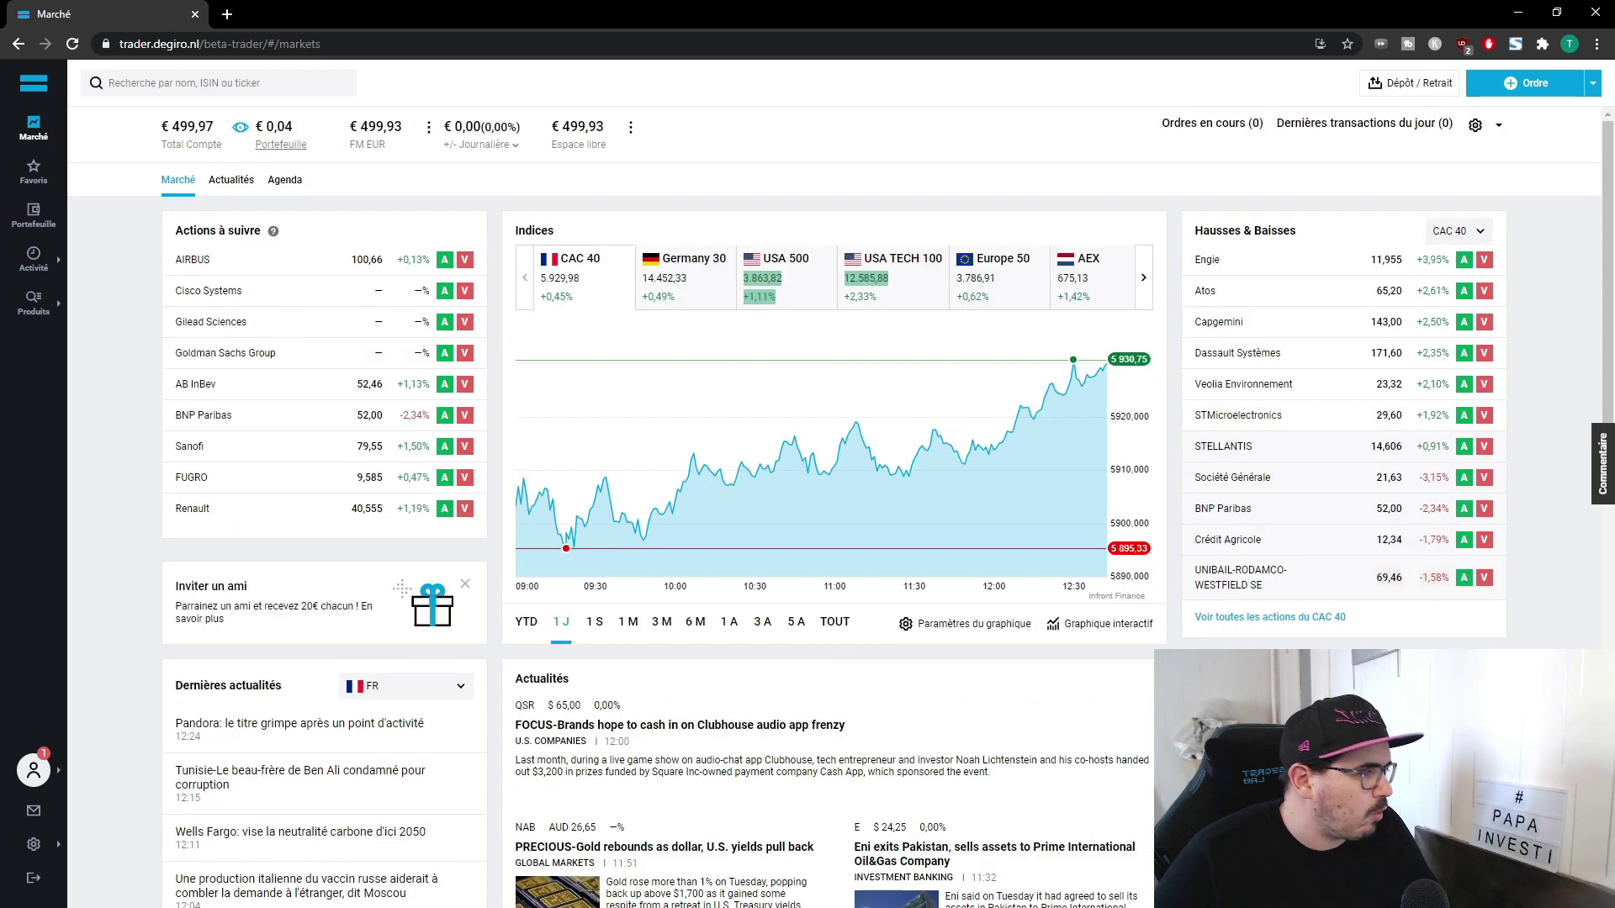
Step: Expand the account summary to view the current orders and the day's latest transactions, and collapse it again
click(1499, 126)
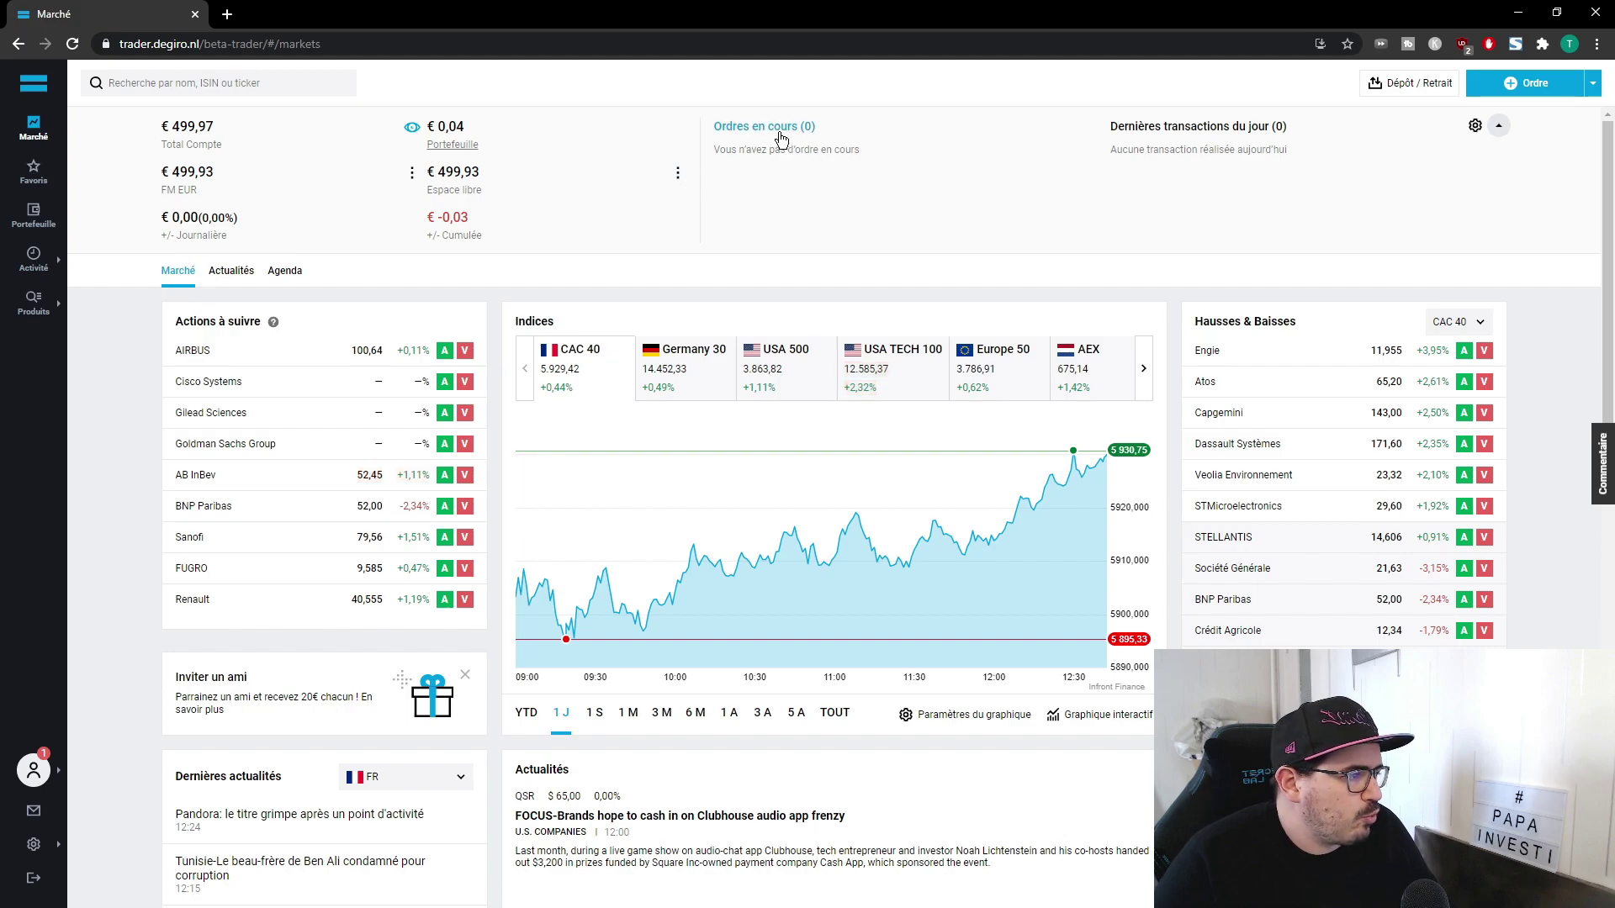
click(1497, 130)
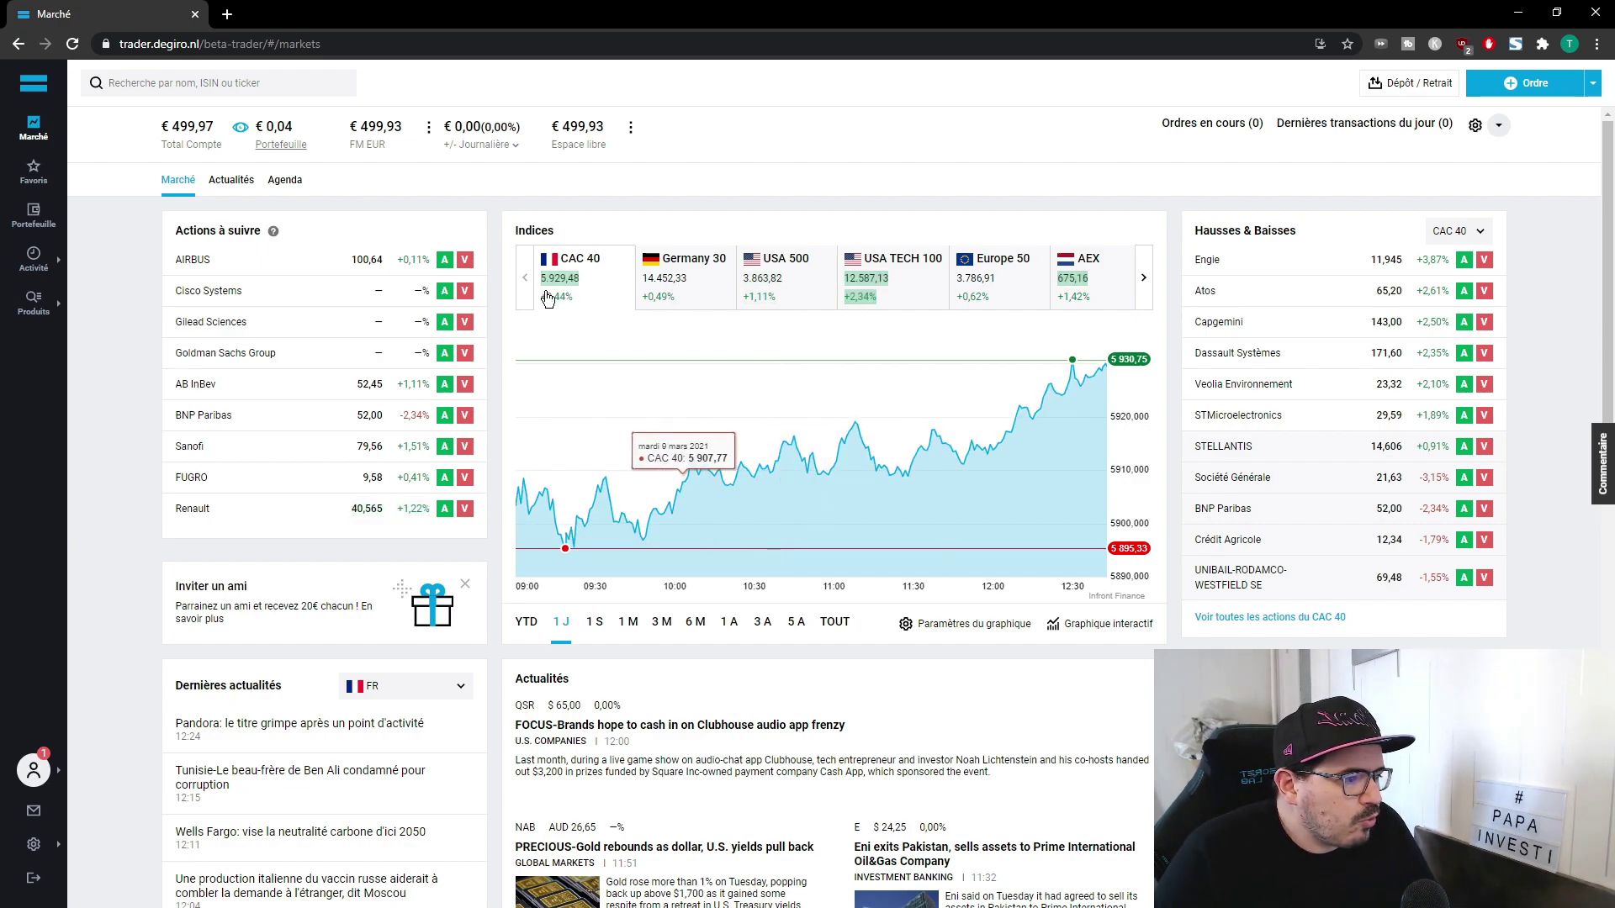
Step: View the CAC 40 chart over the 1 M, 6 M, 1 A and TOUT periods and return it to 6 M
click(630, 623)
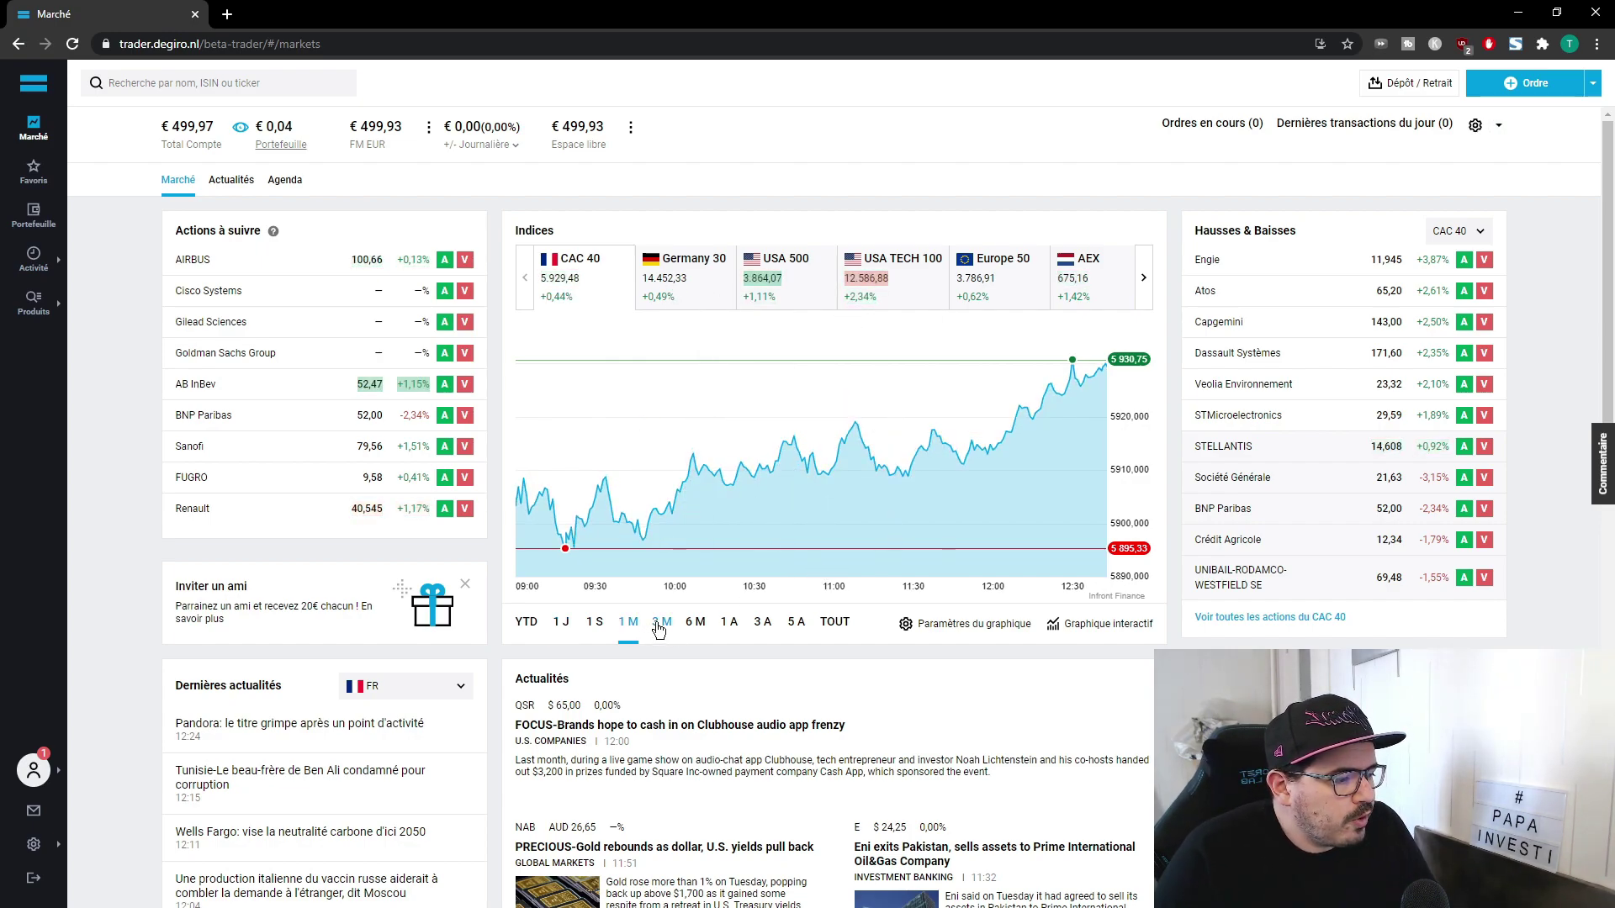
click(696, 622)
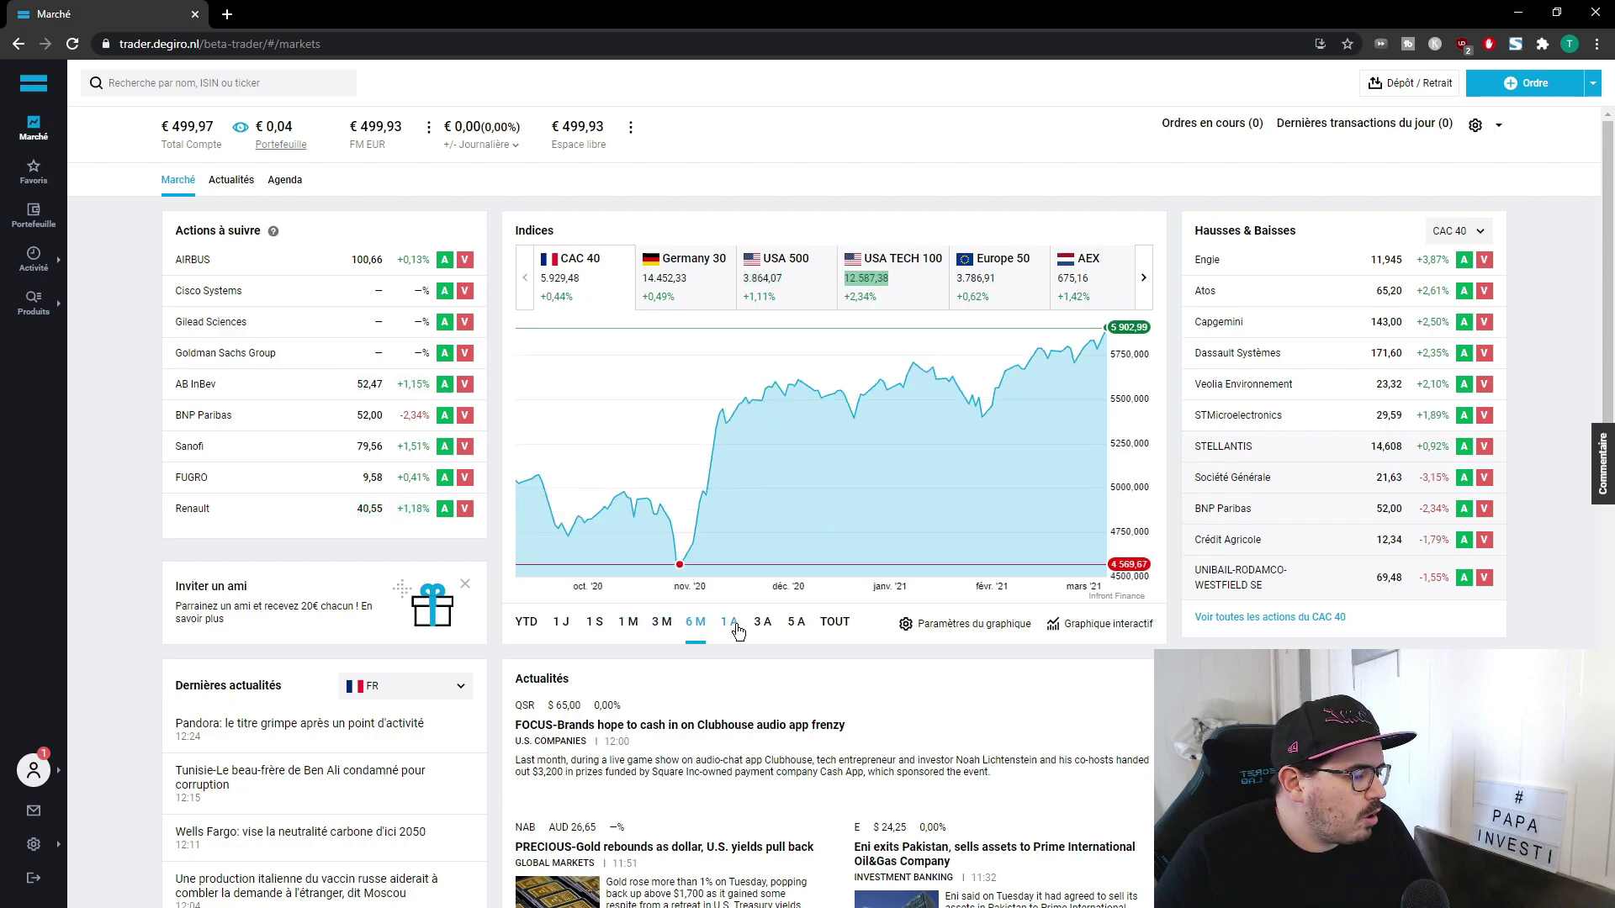
click(728, 623)
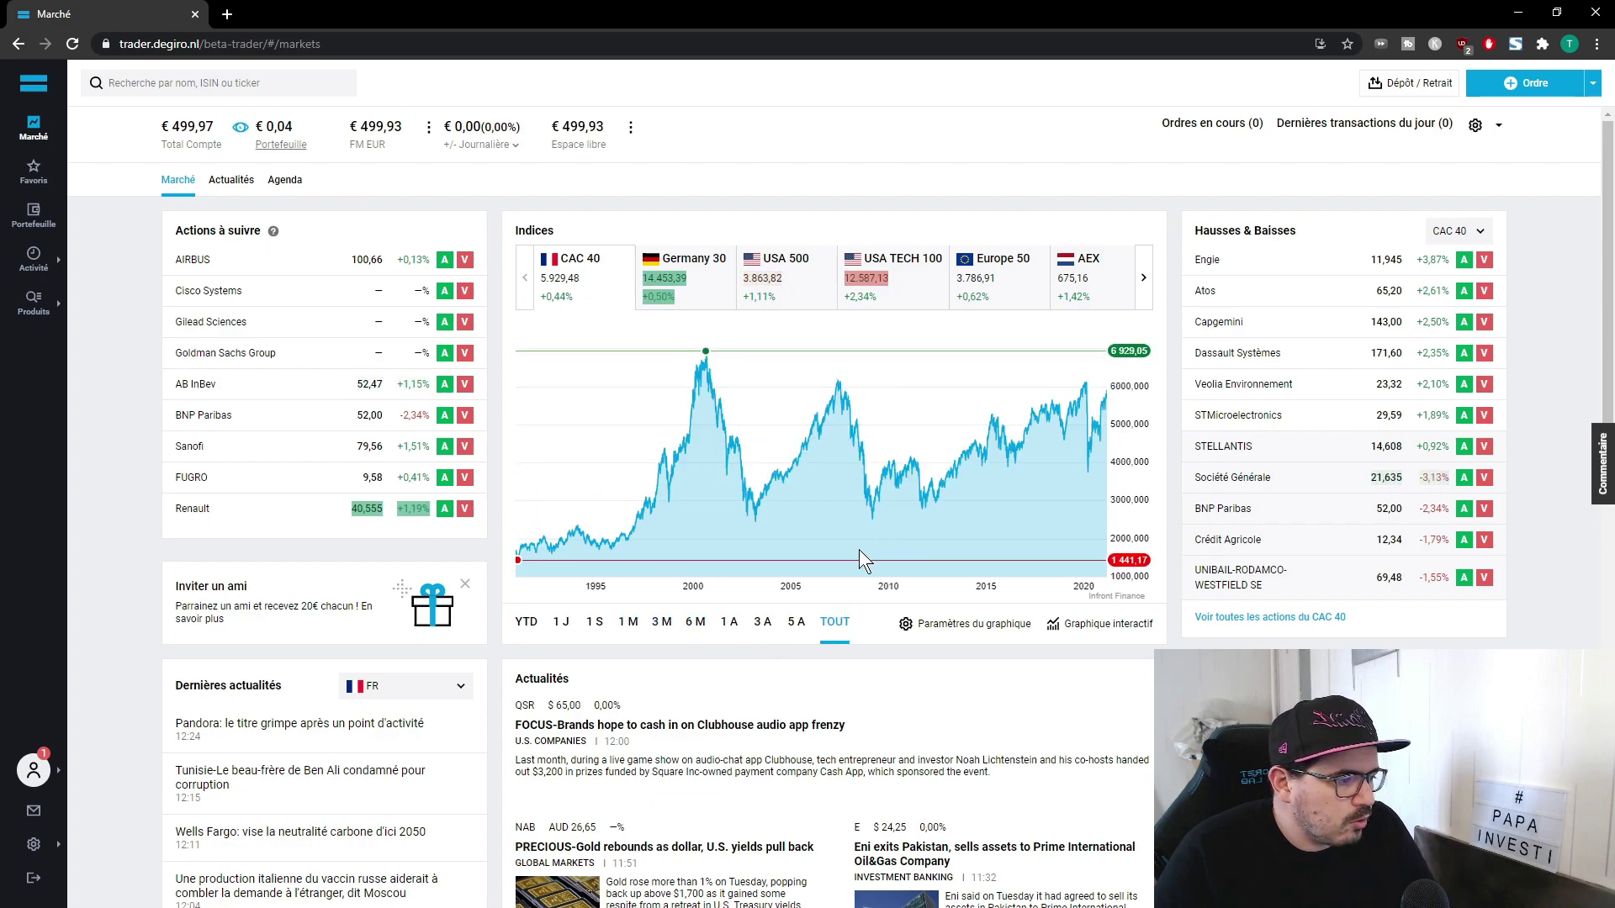
click(695, 622)
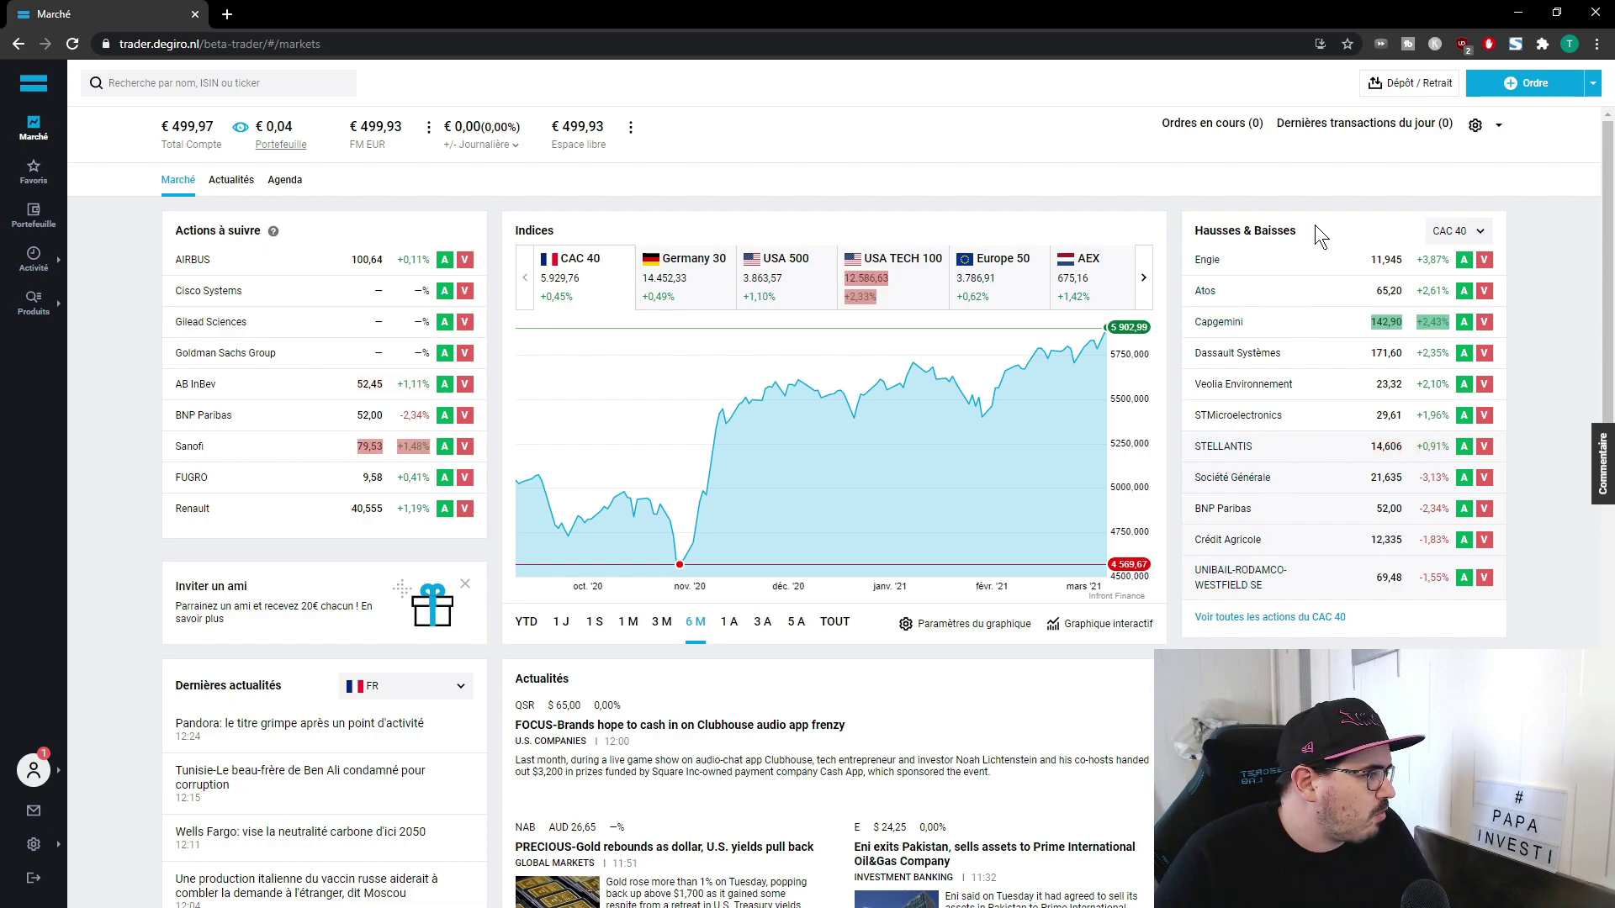
Step: Switch the Hausses & Baisses list to the DOW JONES index and return it to CAC 40
click(1479, 232)
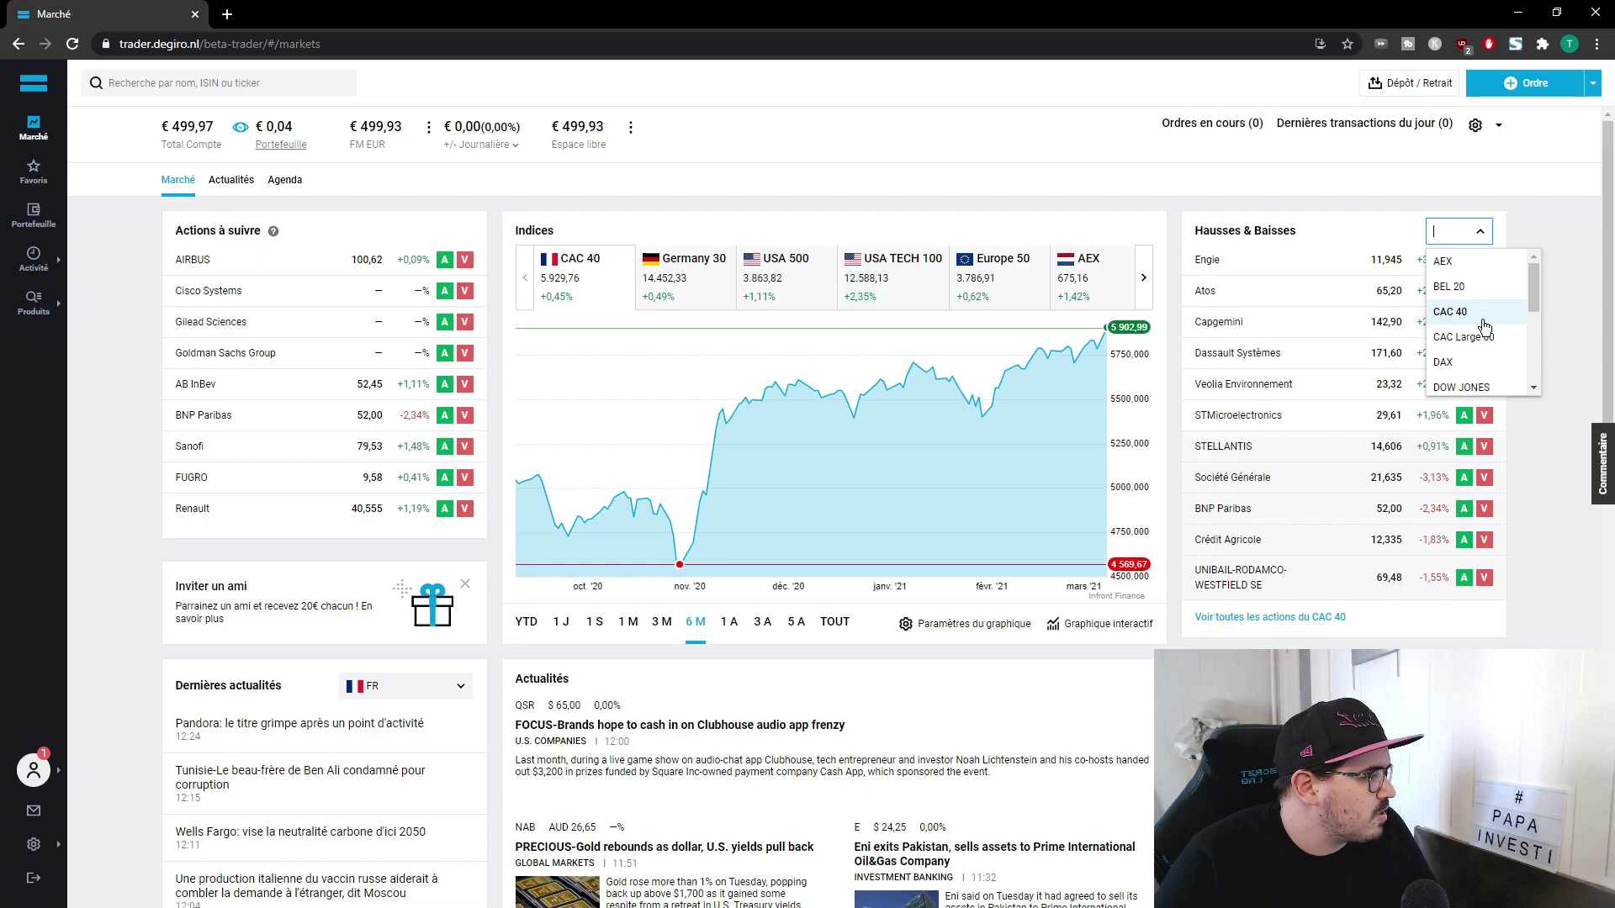
click(1469, 389)
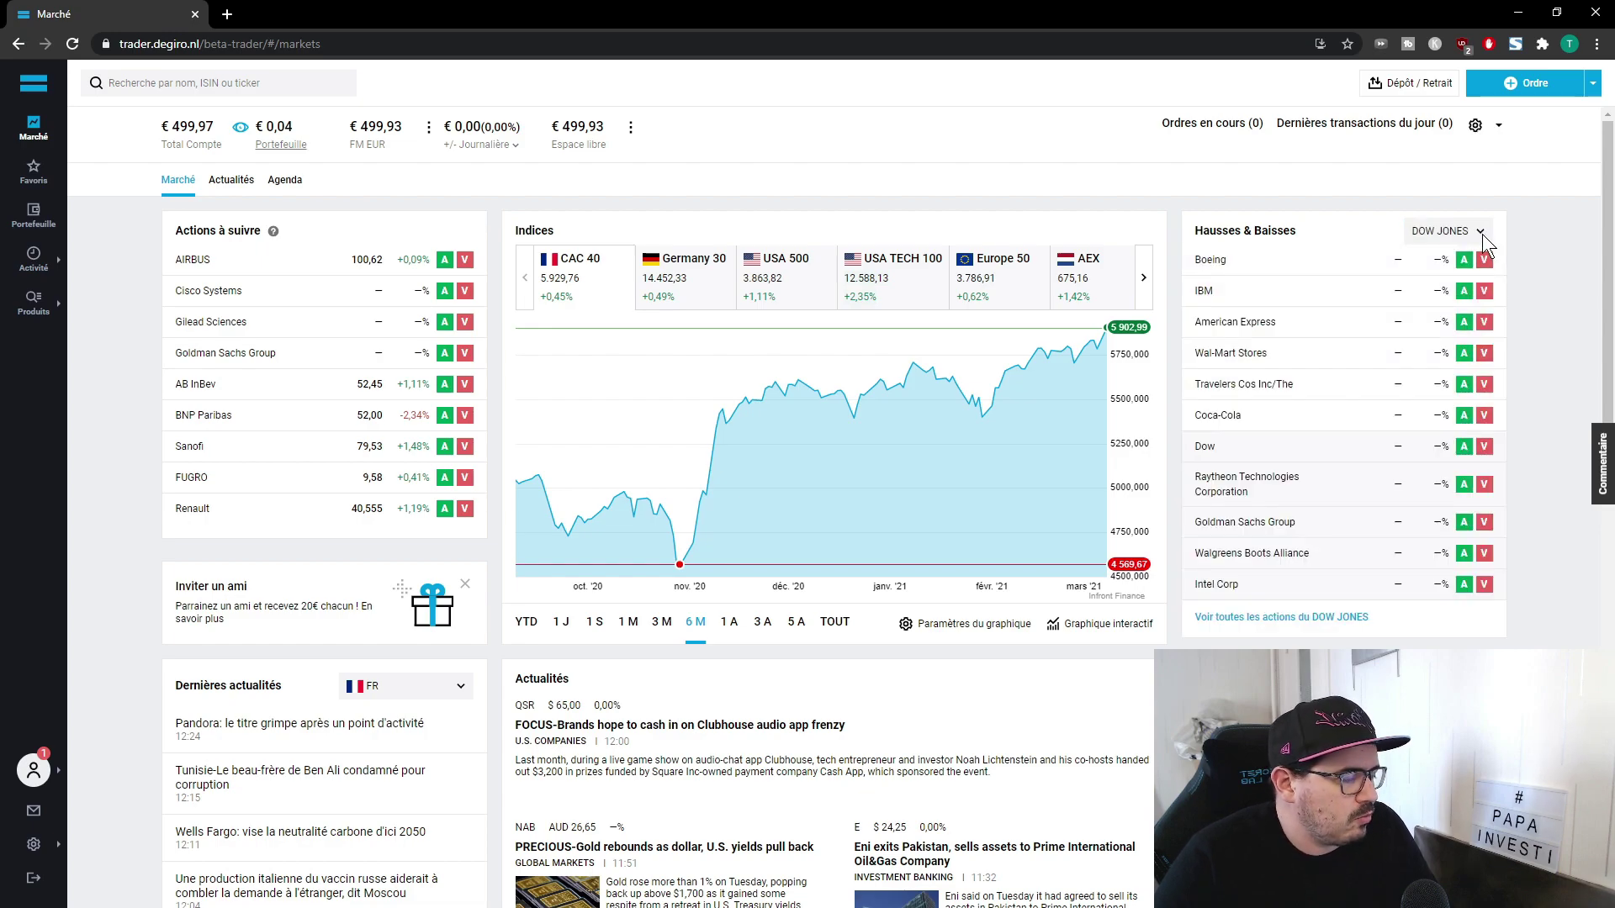
click(1480, 239)
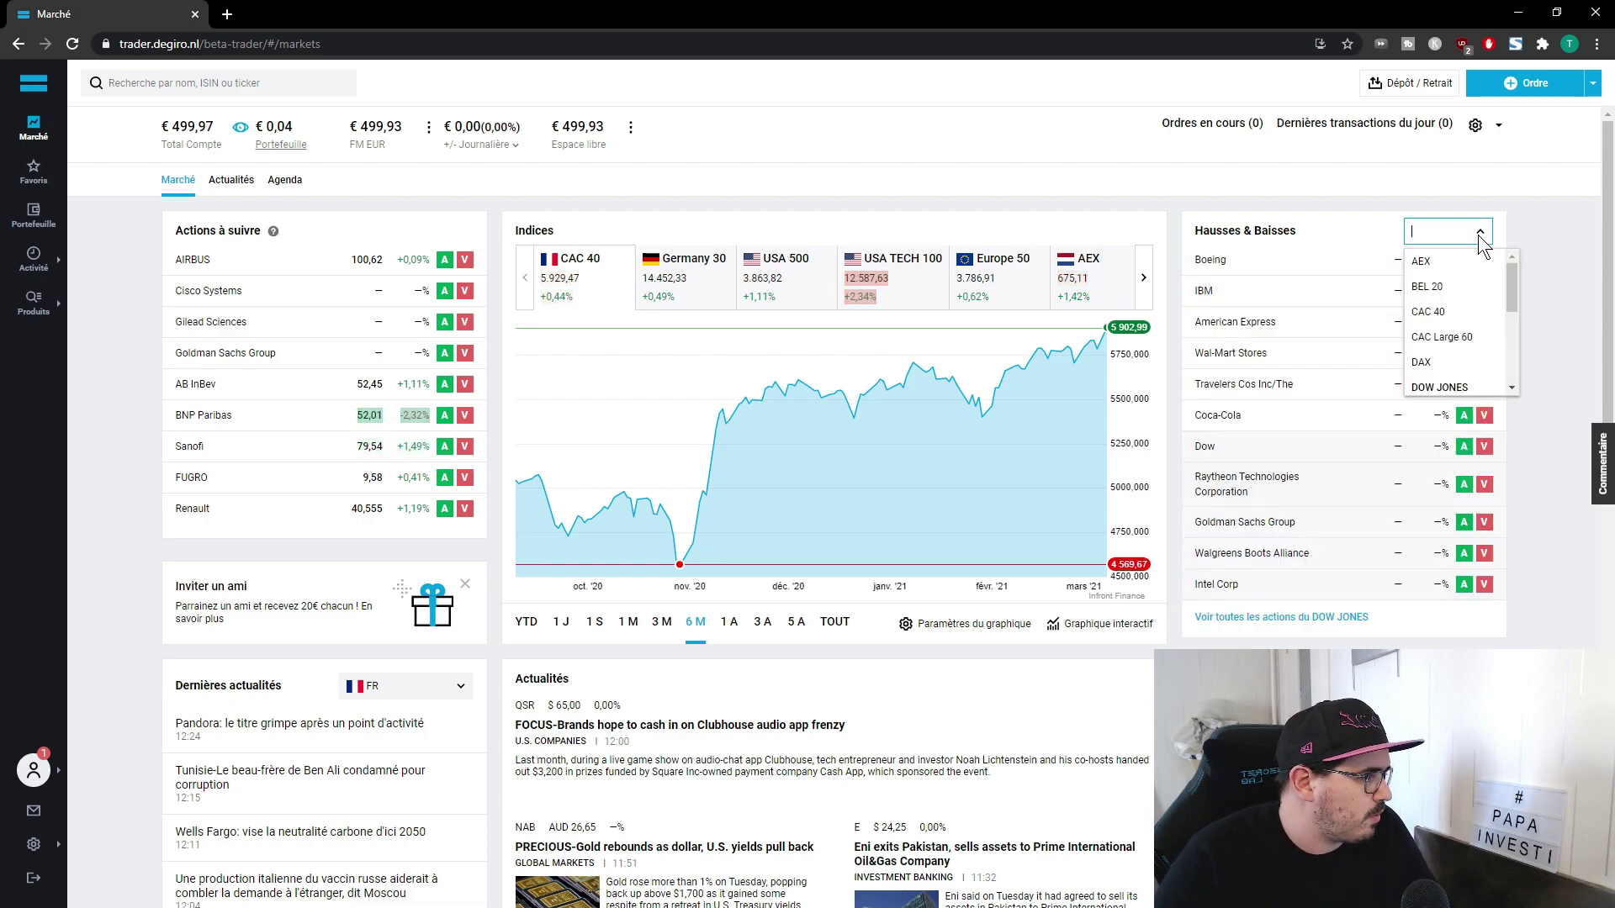
click(1469, 318)
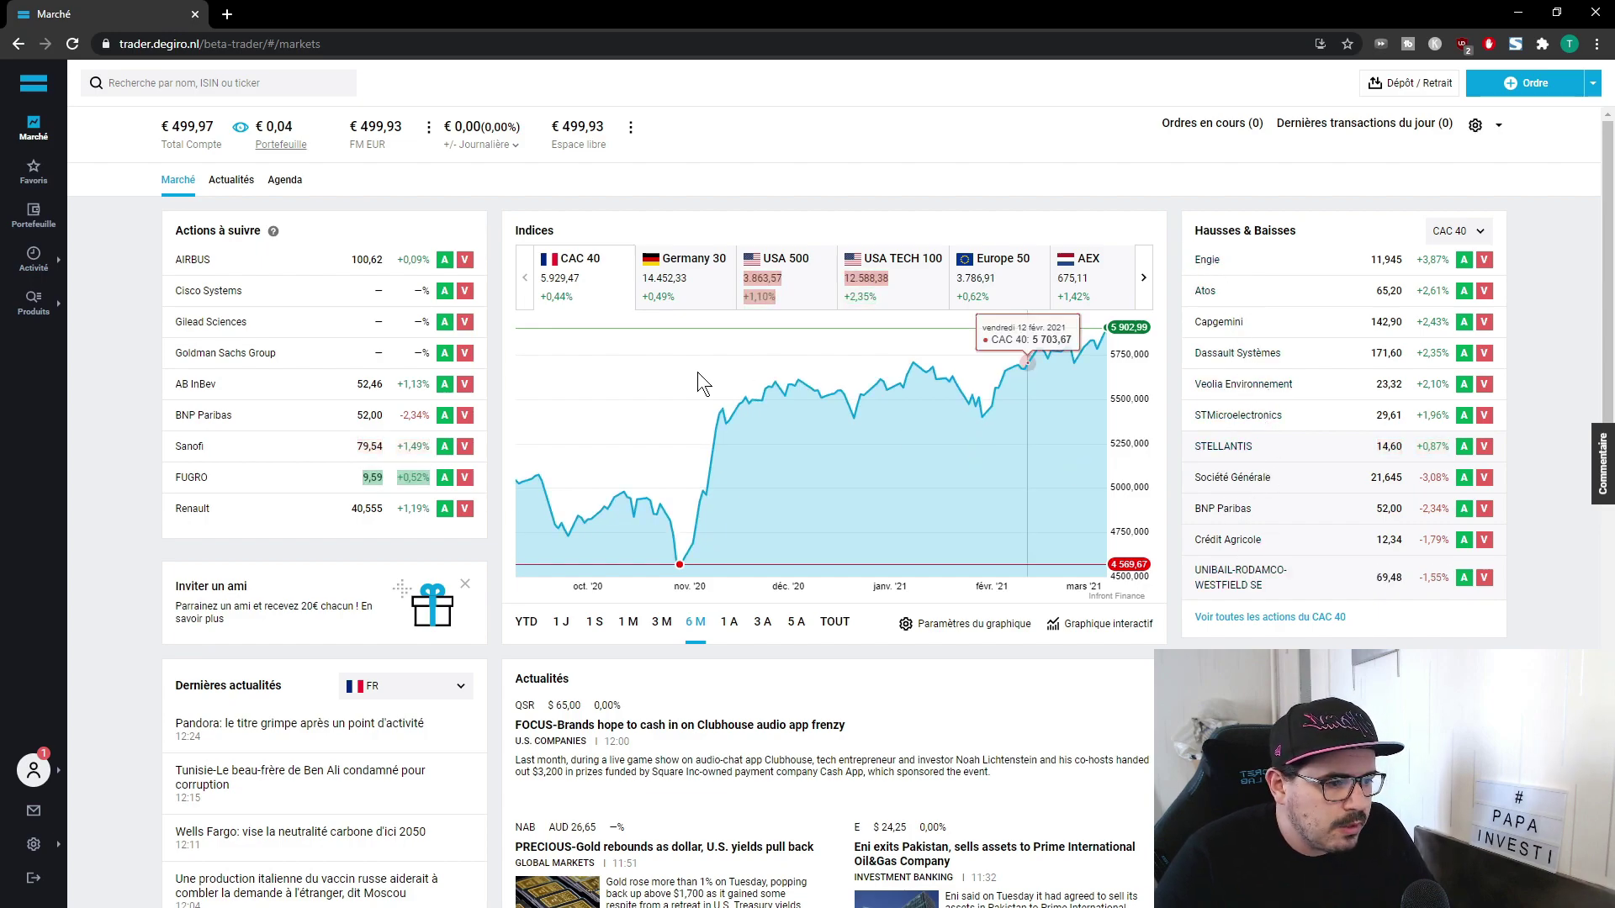
Step: Look over the market news, and open the Inviter un ami offer to read how the referral and 20€ brokerage fee refund work
scroll(486, 535, down, 3)
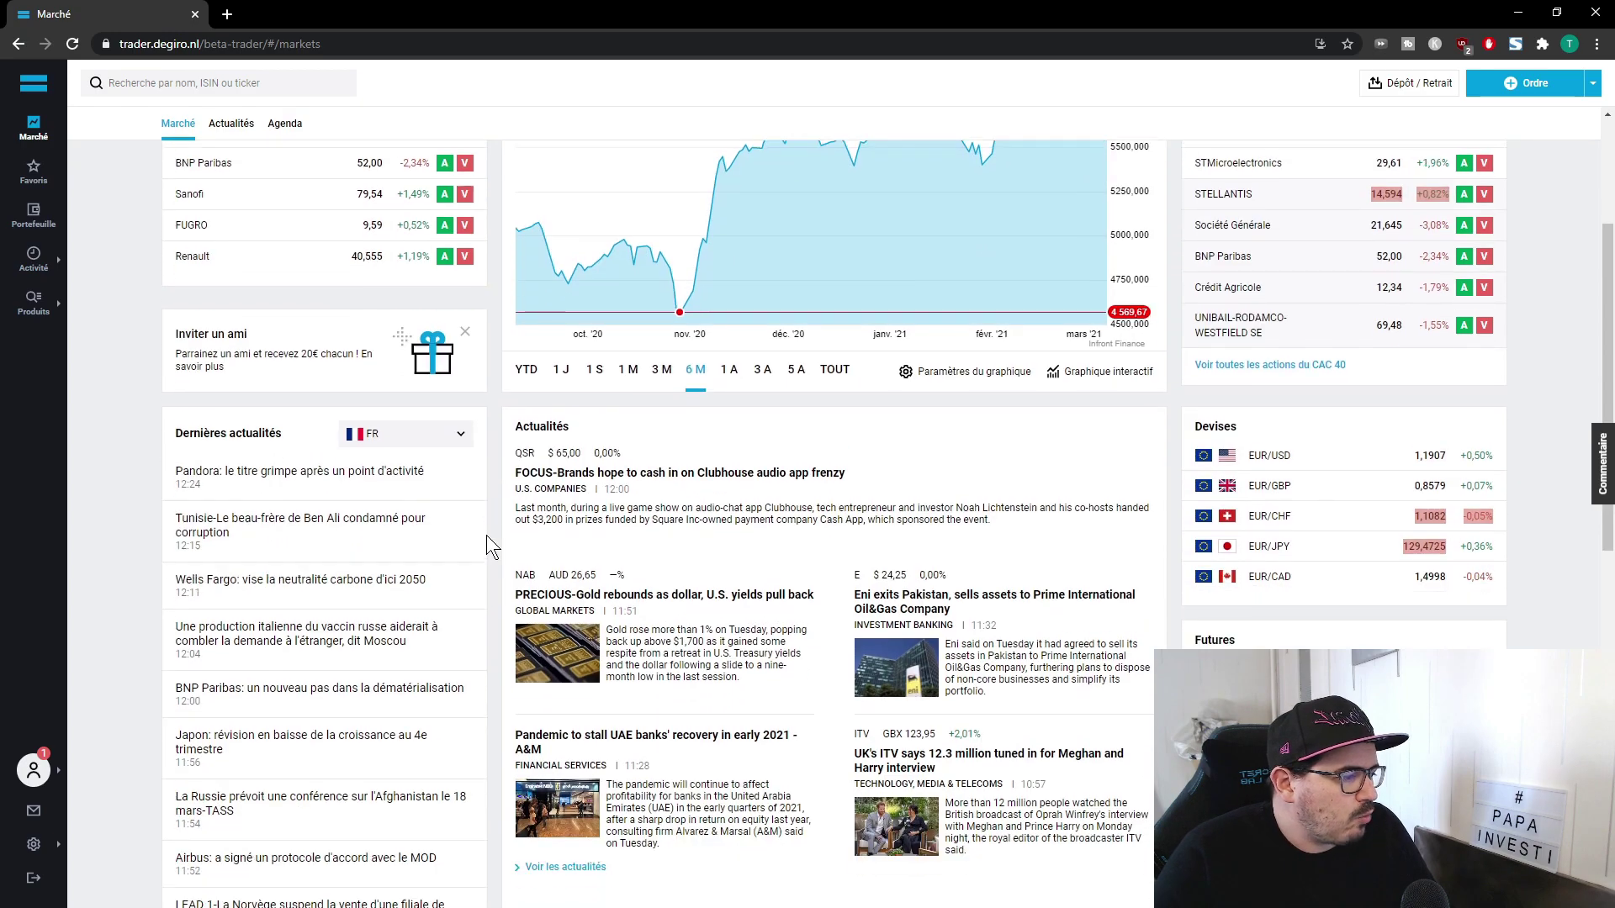
scroll(686, 548, up, 2)
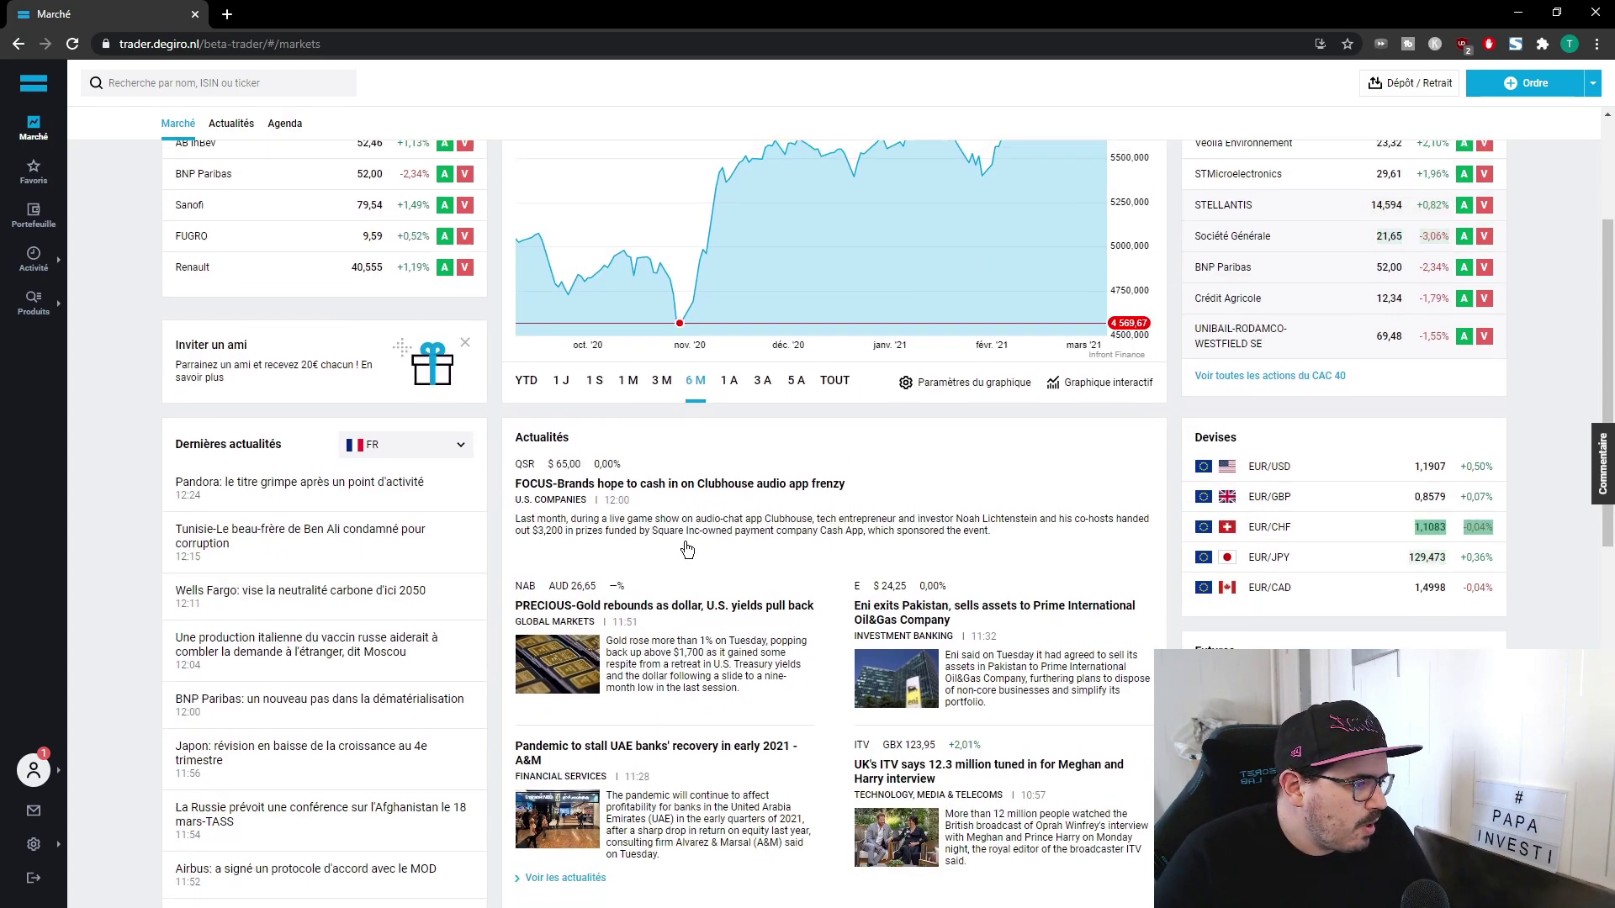
scroll(686, 548, up, 3)
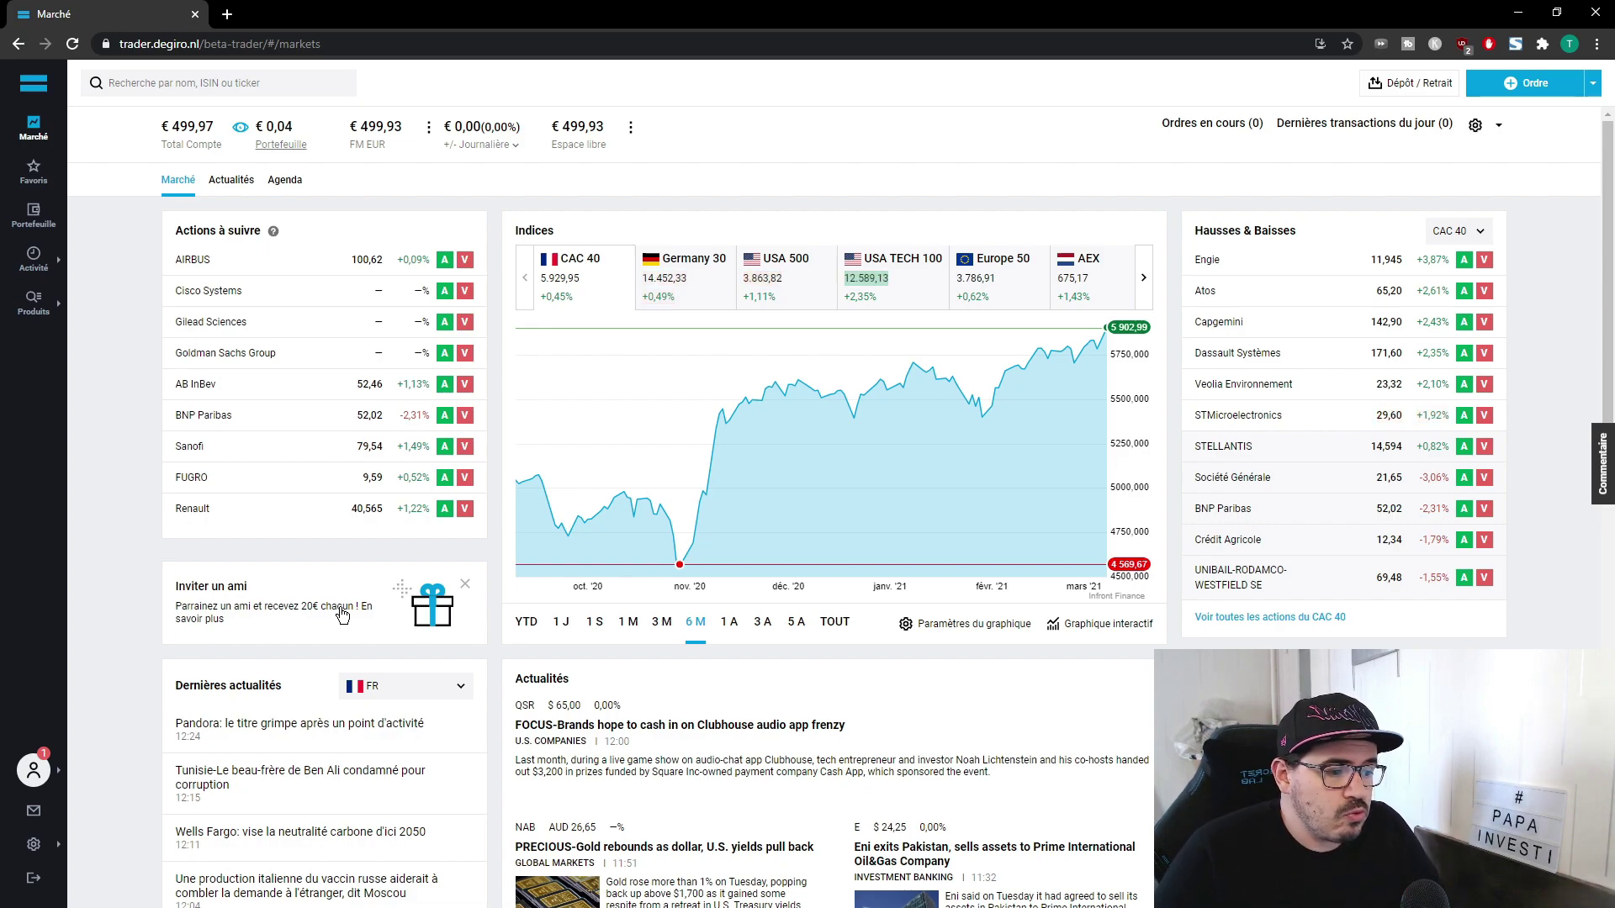
click(287, 606)
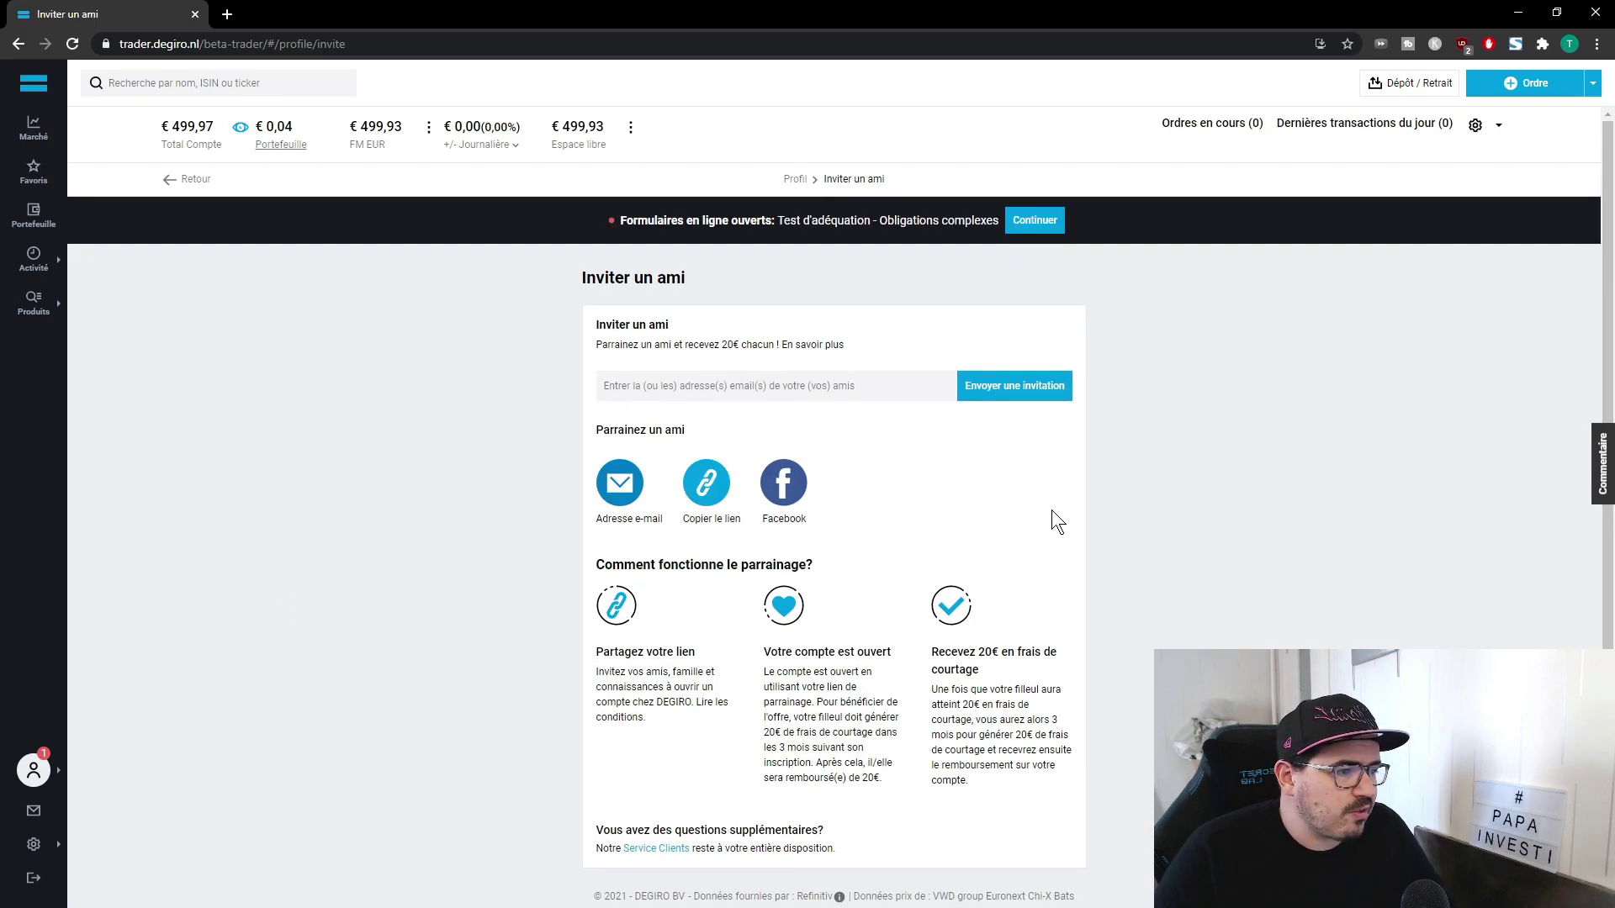
scroll(1052, 509, down, 1)
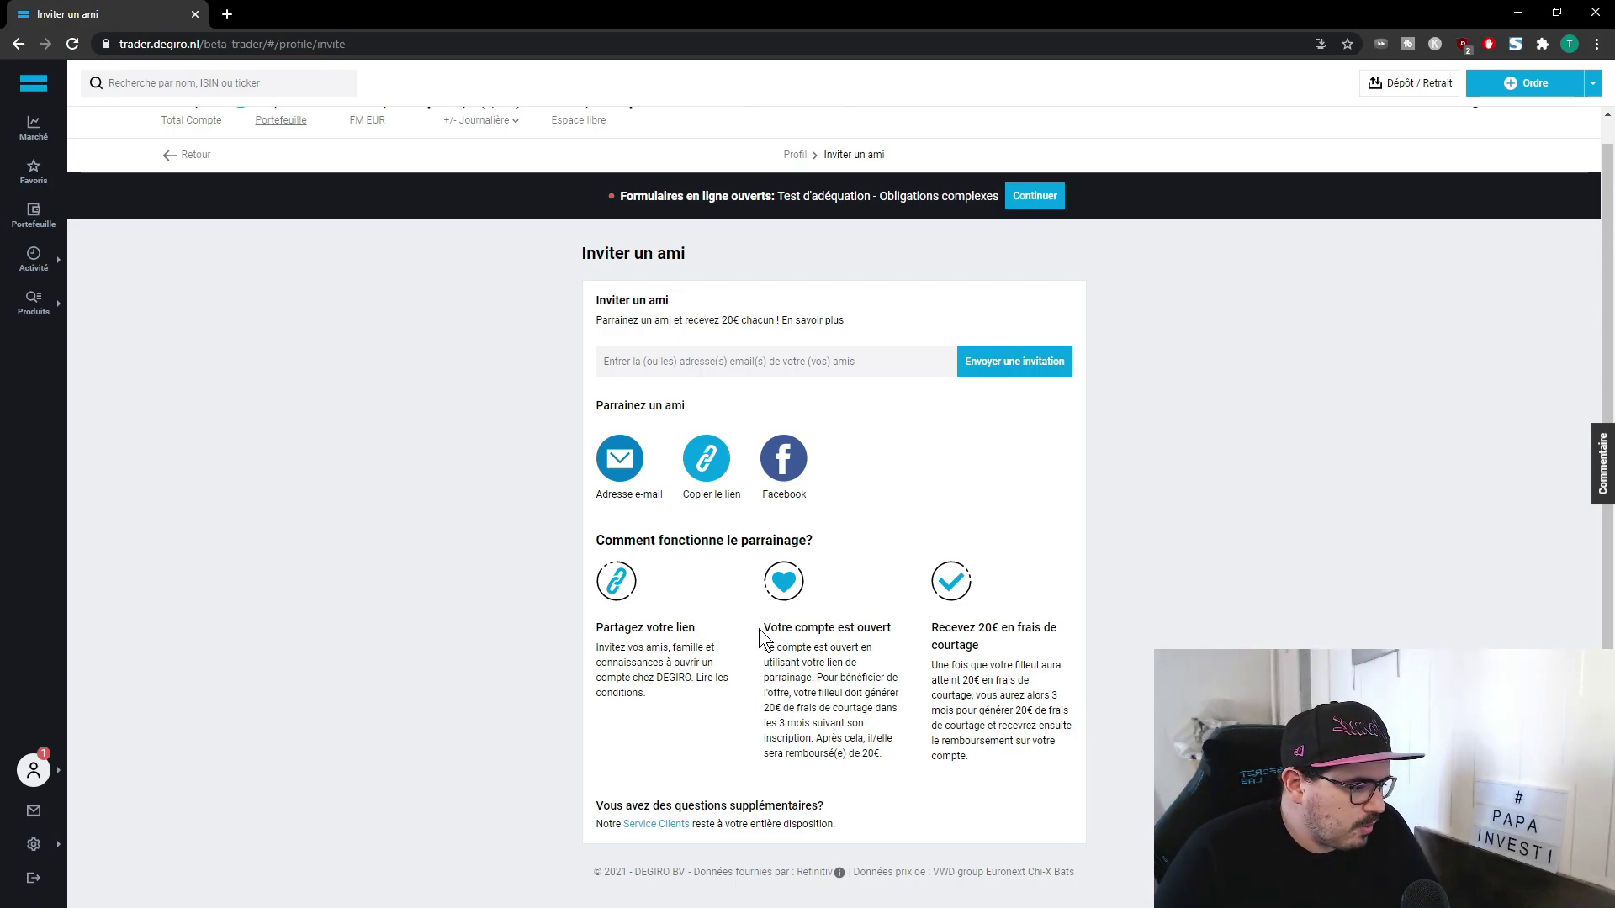
drag(767, 627, 837, 675)
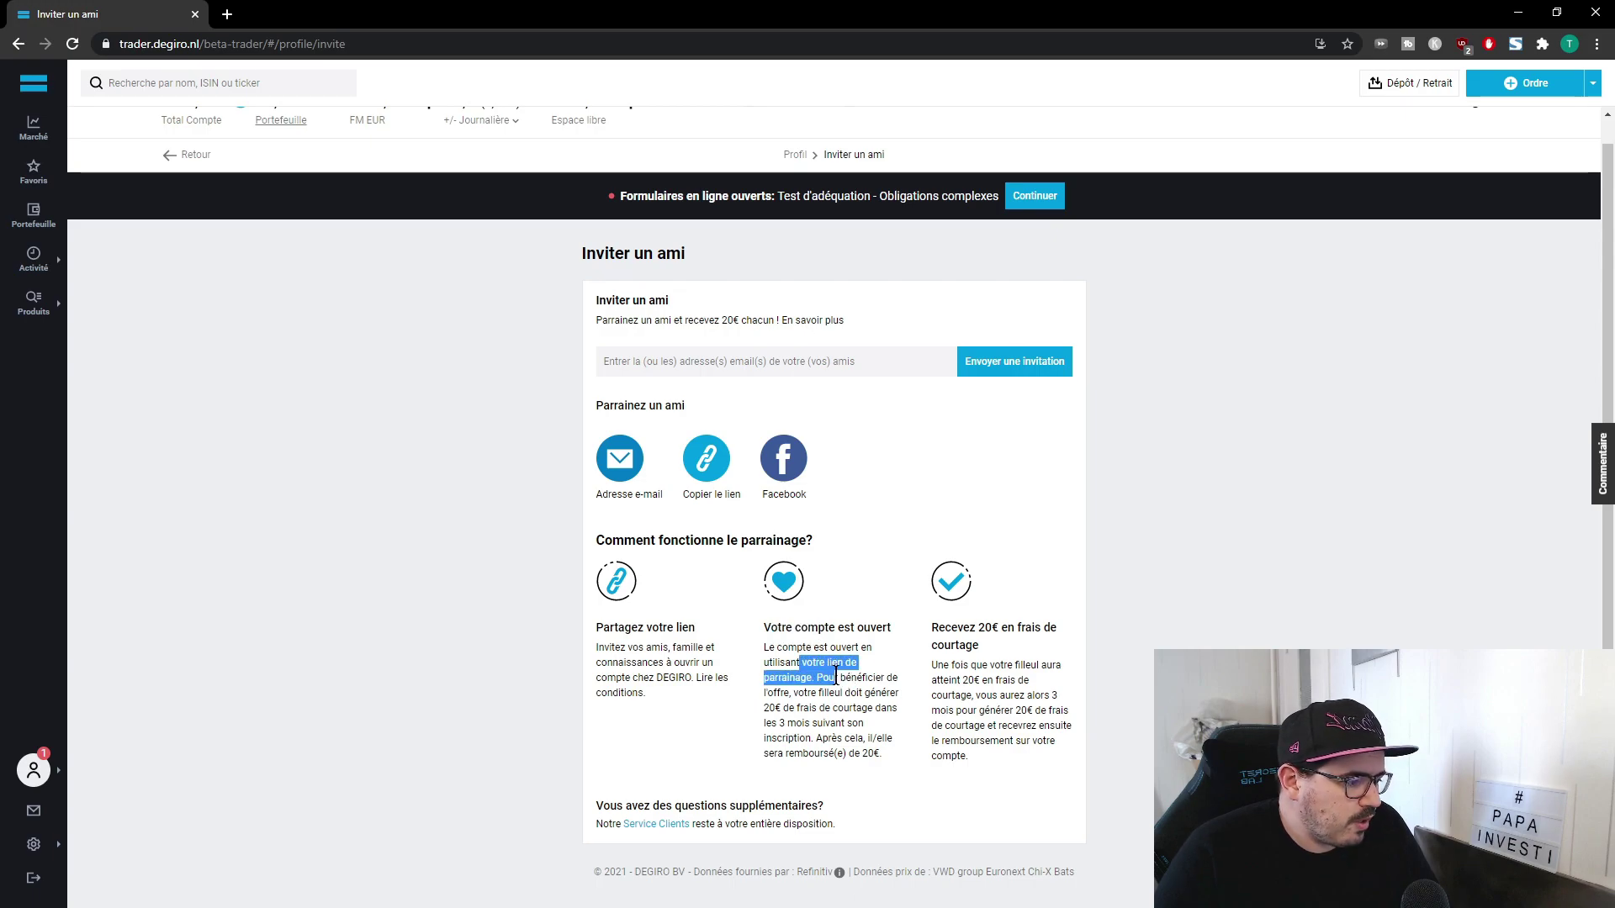
click(846, 678)
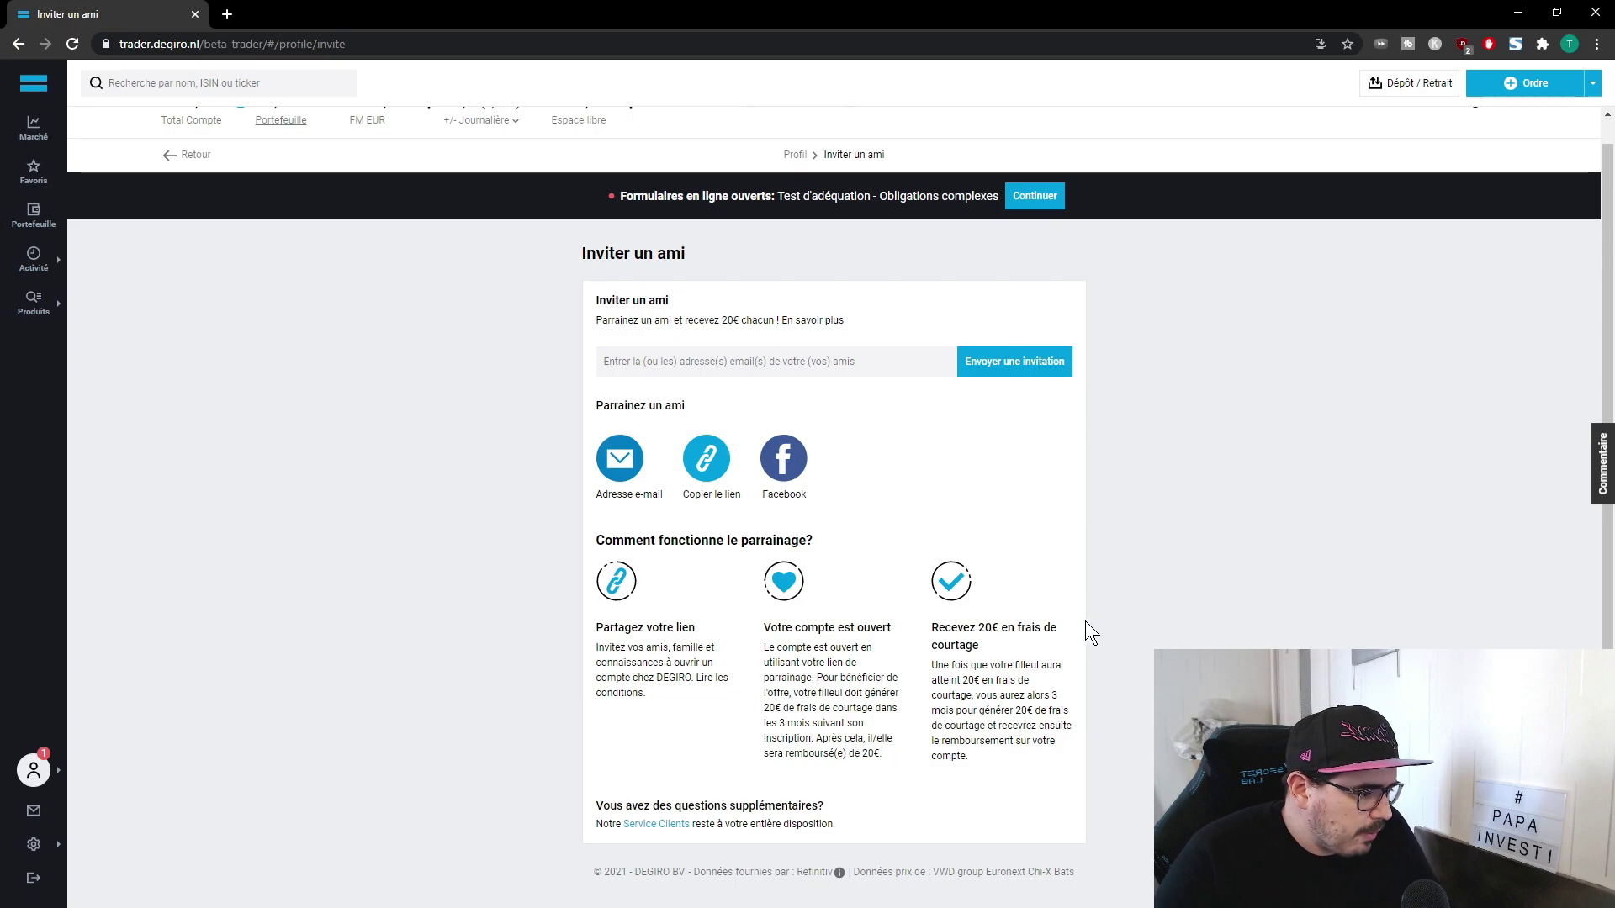
drag(939, 665, 1018, 694)
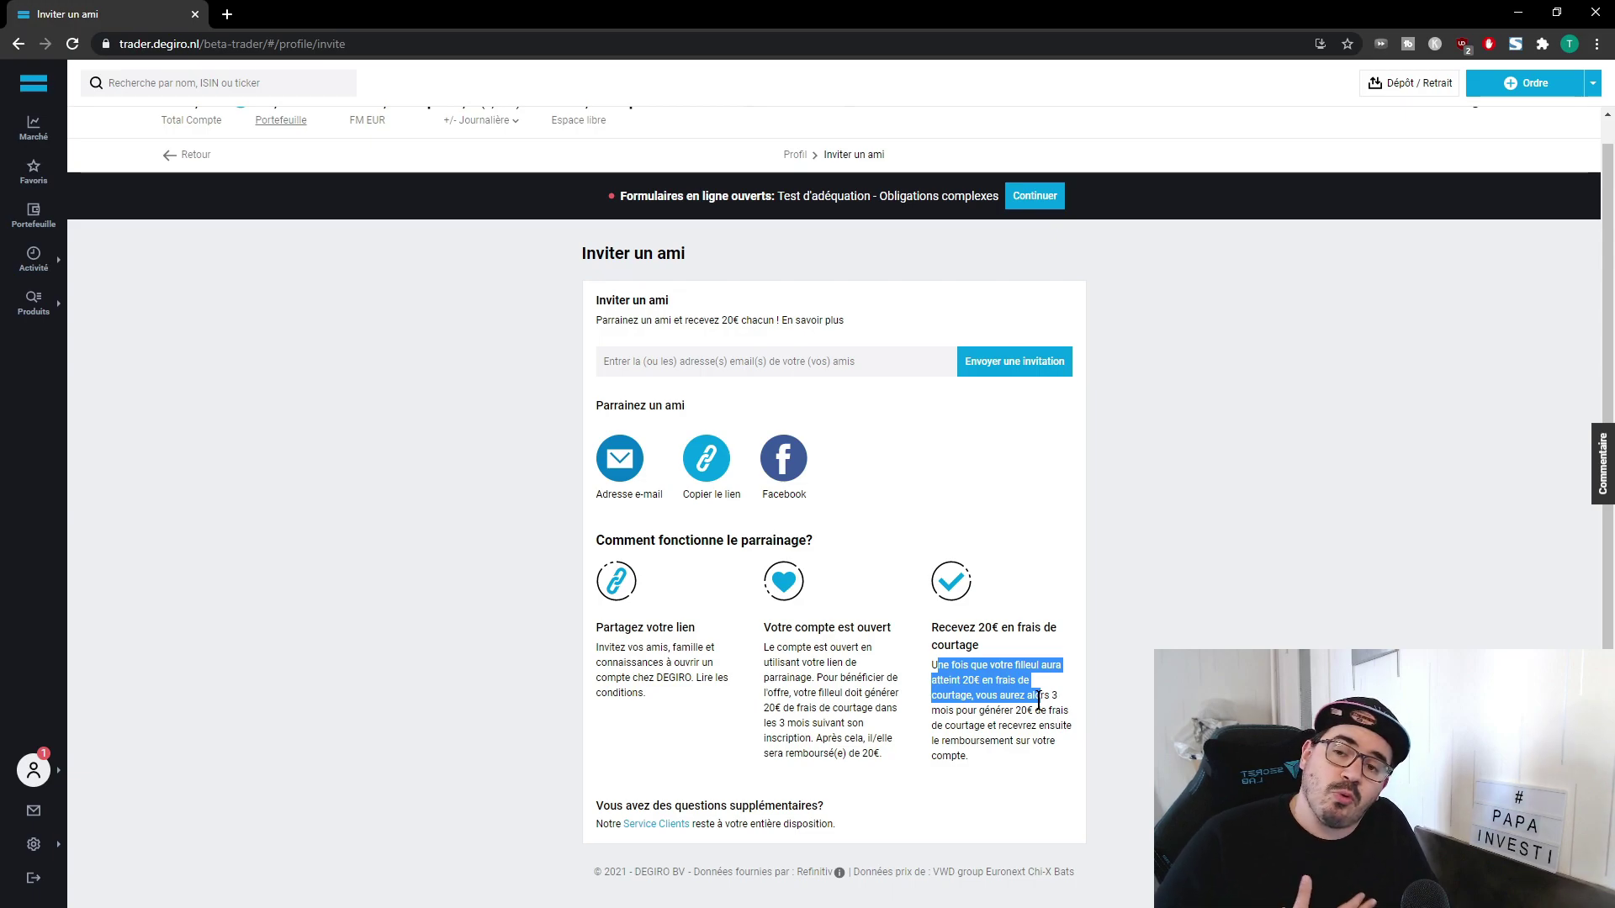
drag(1036, 699, 1034, 716)
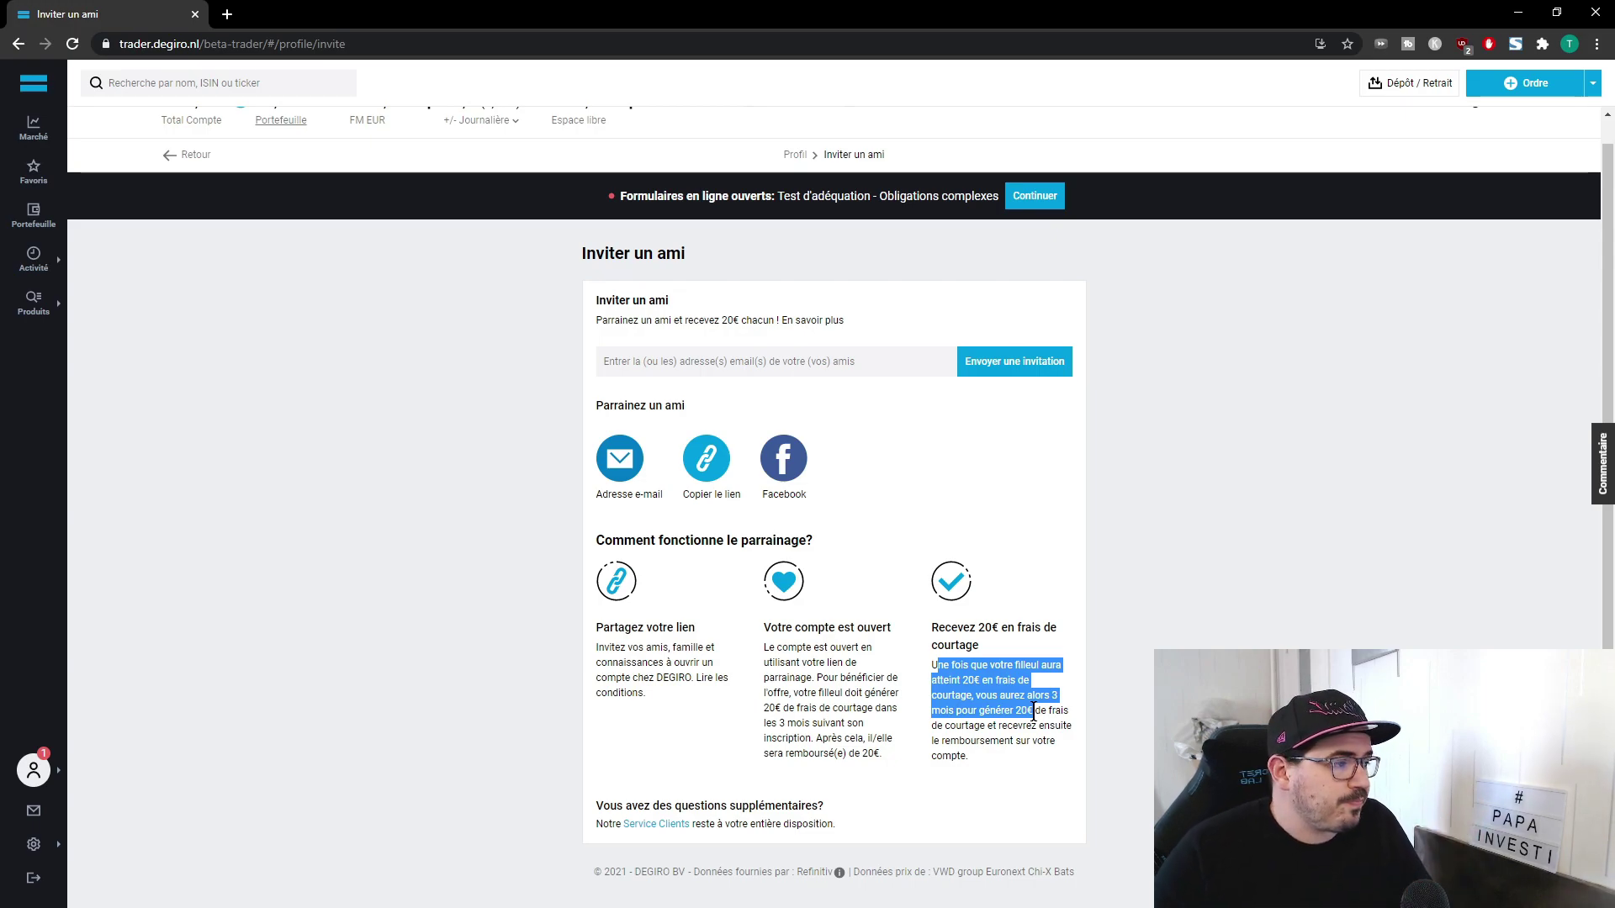
Step: Return to the market overview, dismiss the open online forms banner, and open the Actualités news page
click(34, 128)
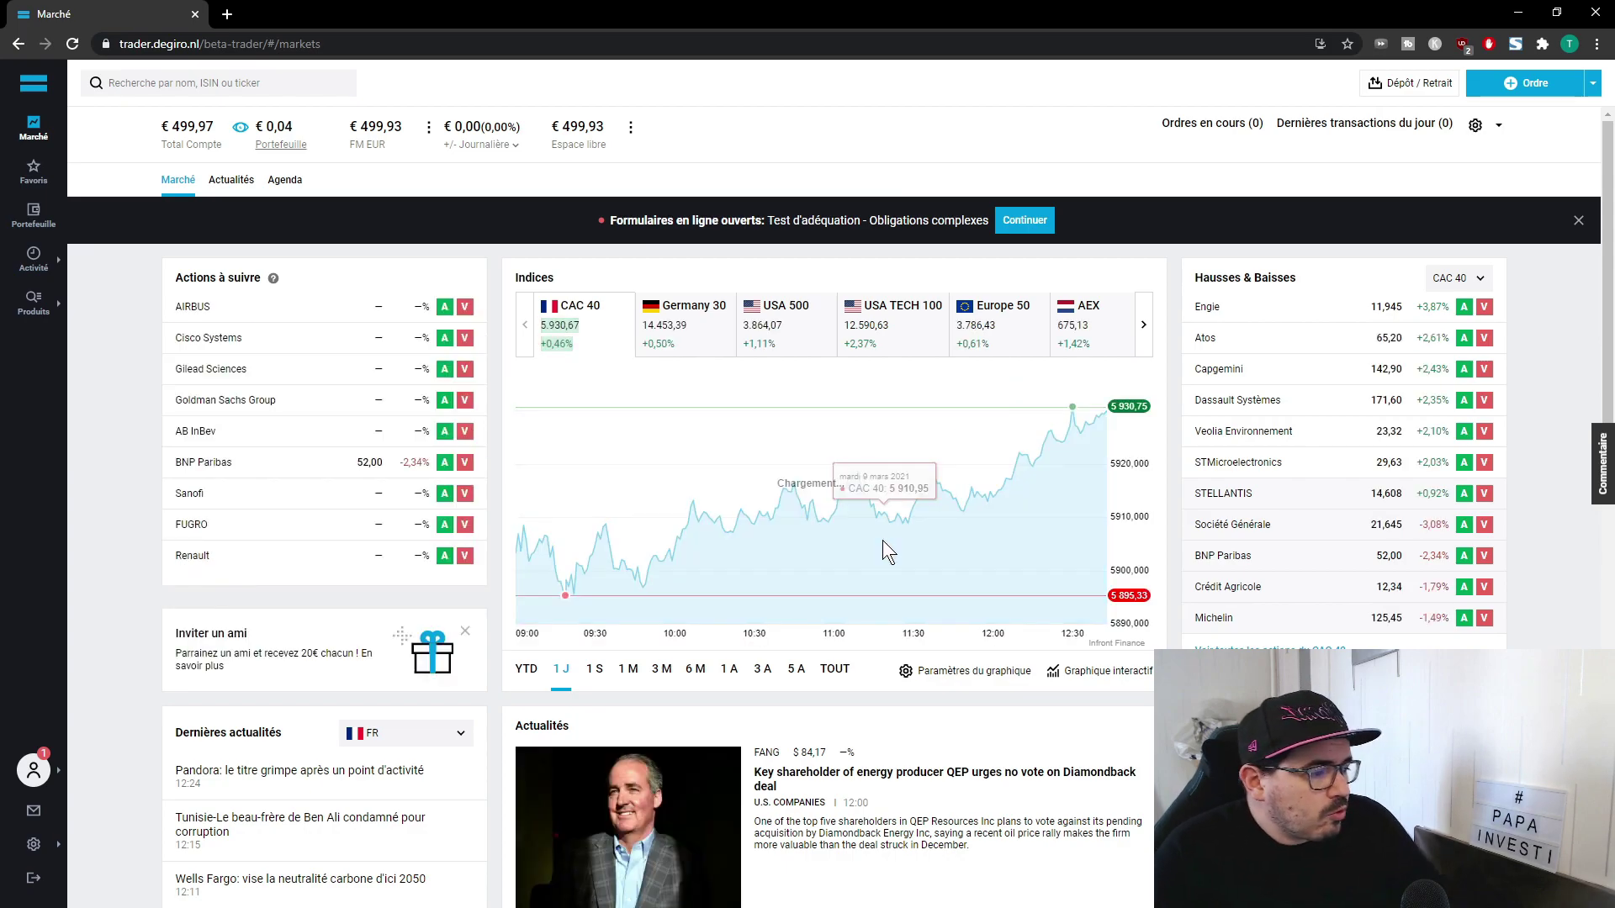
click(1577, 221)
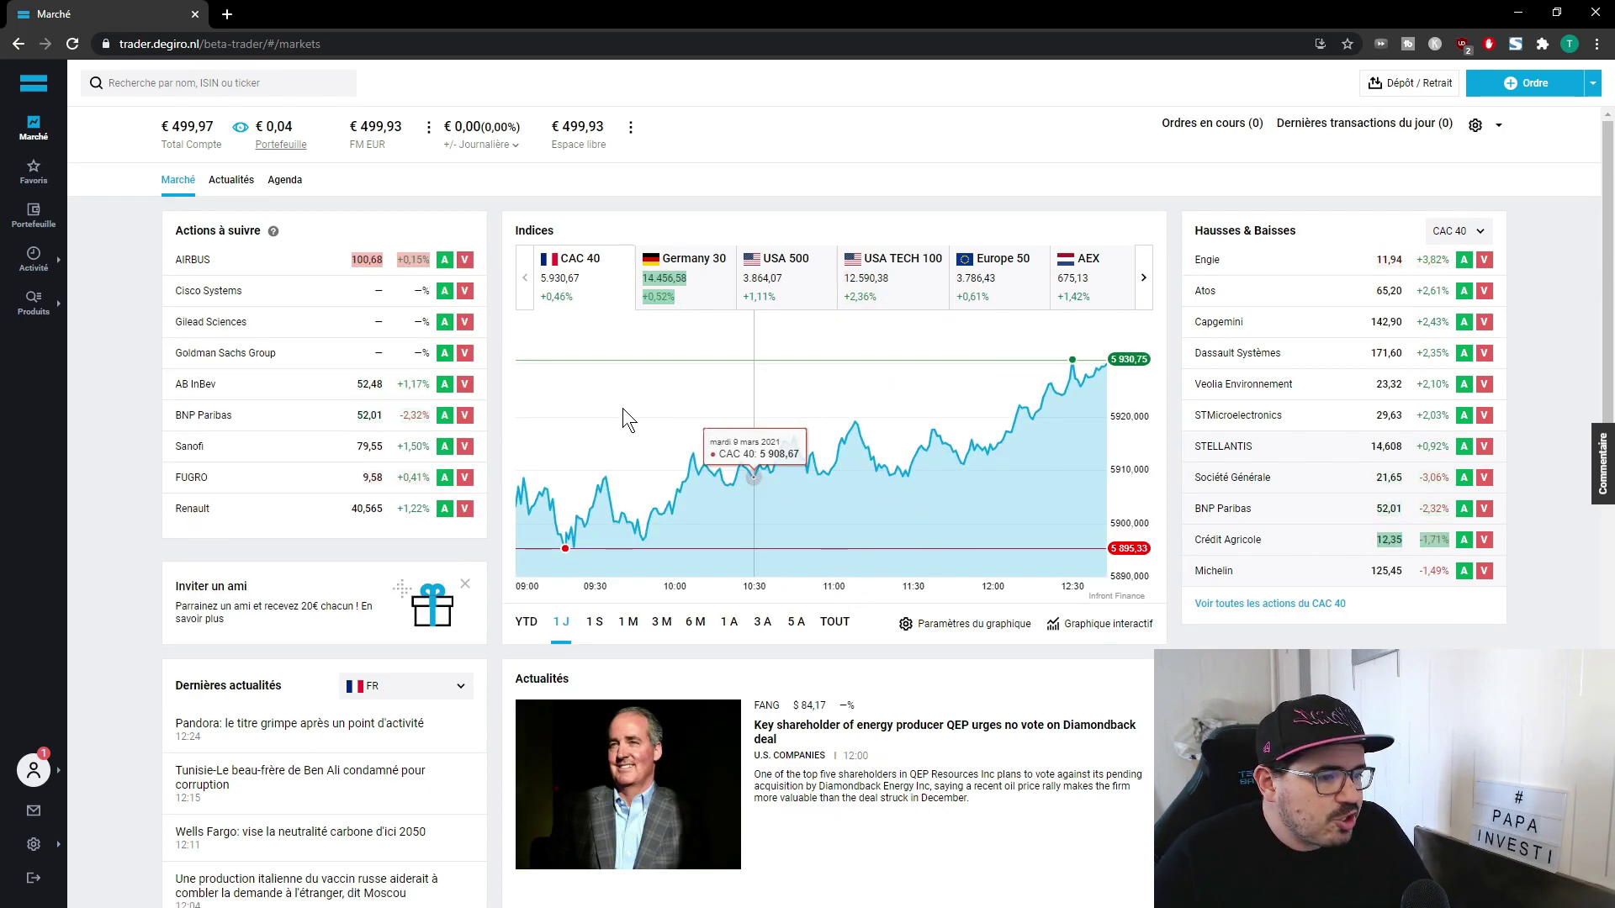
click(250, 182)
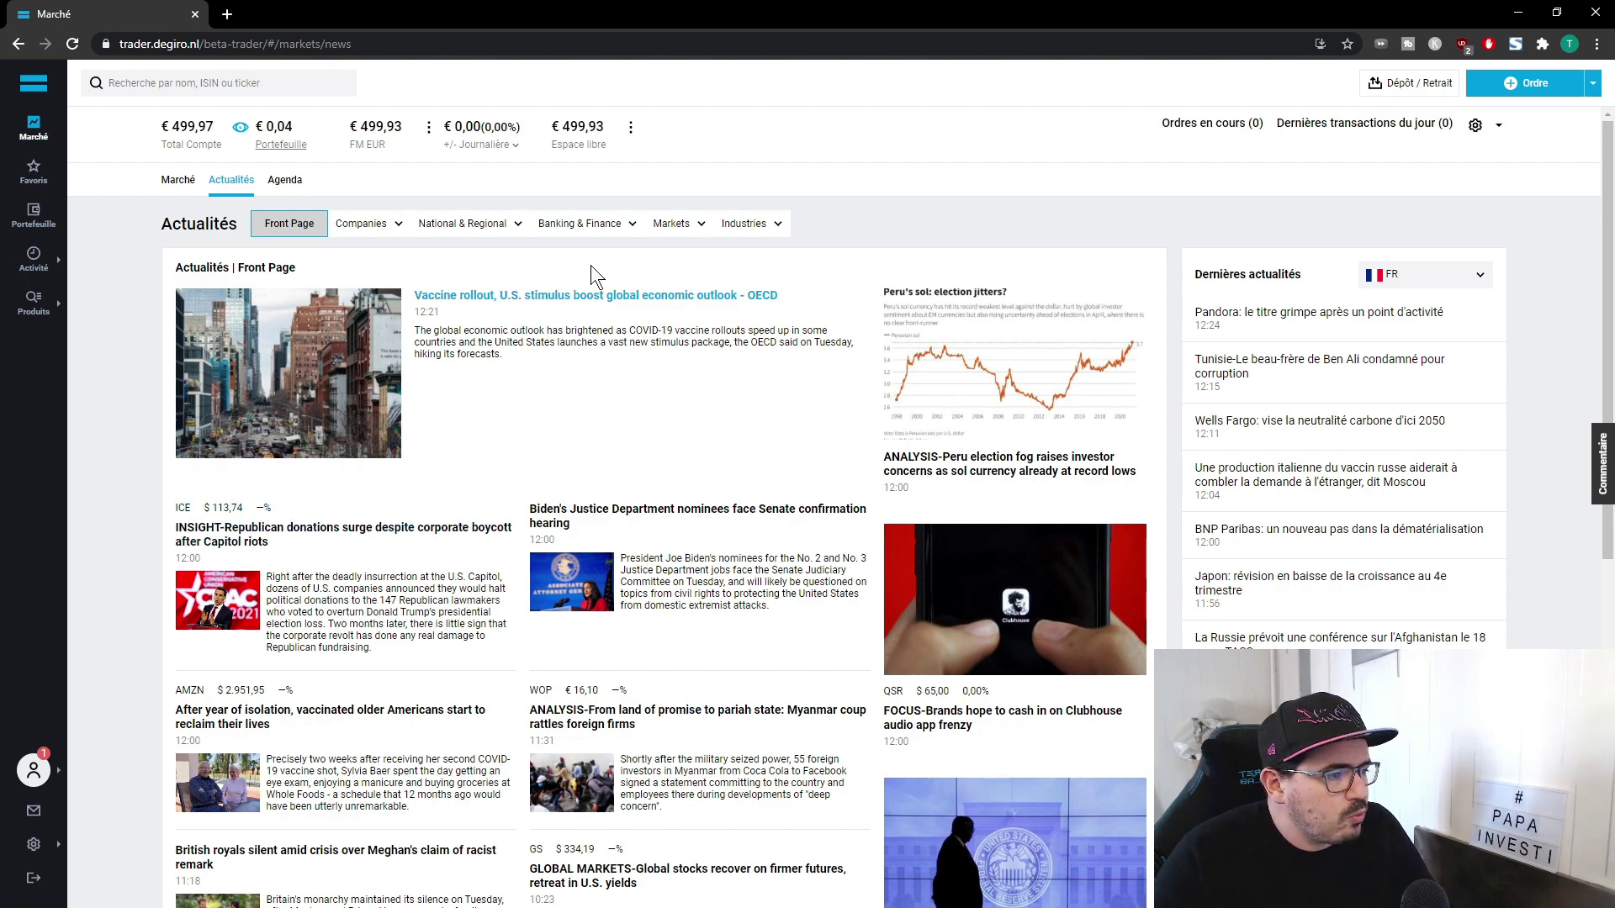
Step: Filter the Actualités page to the Healthcare & Pharma industry news, look it over, and return to the market overview
click(749, 225)
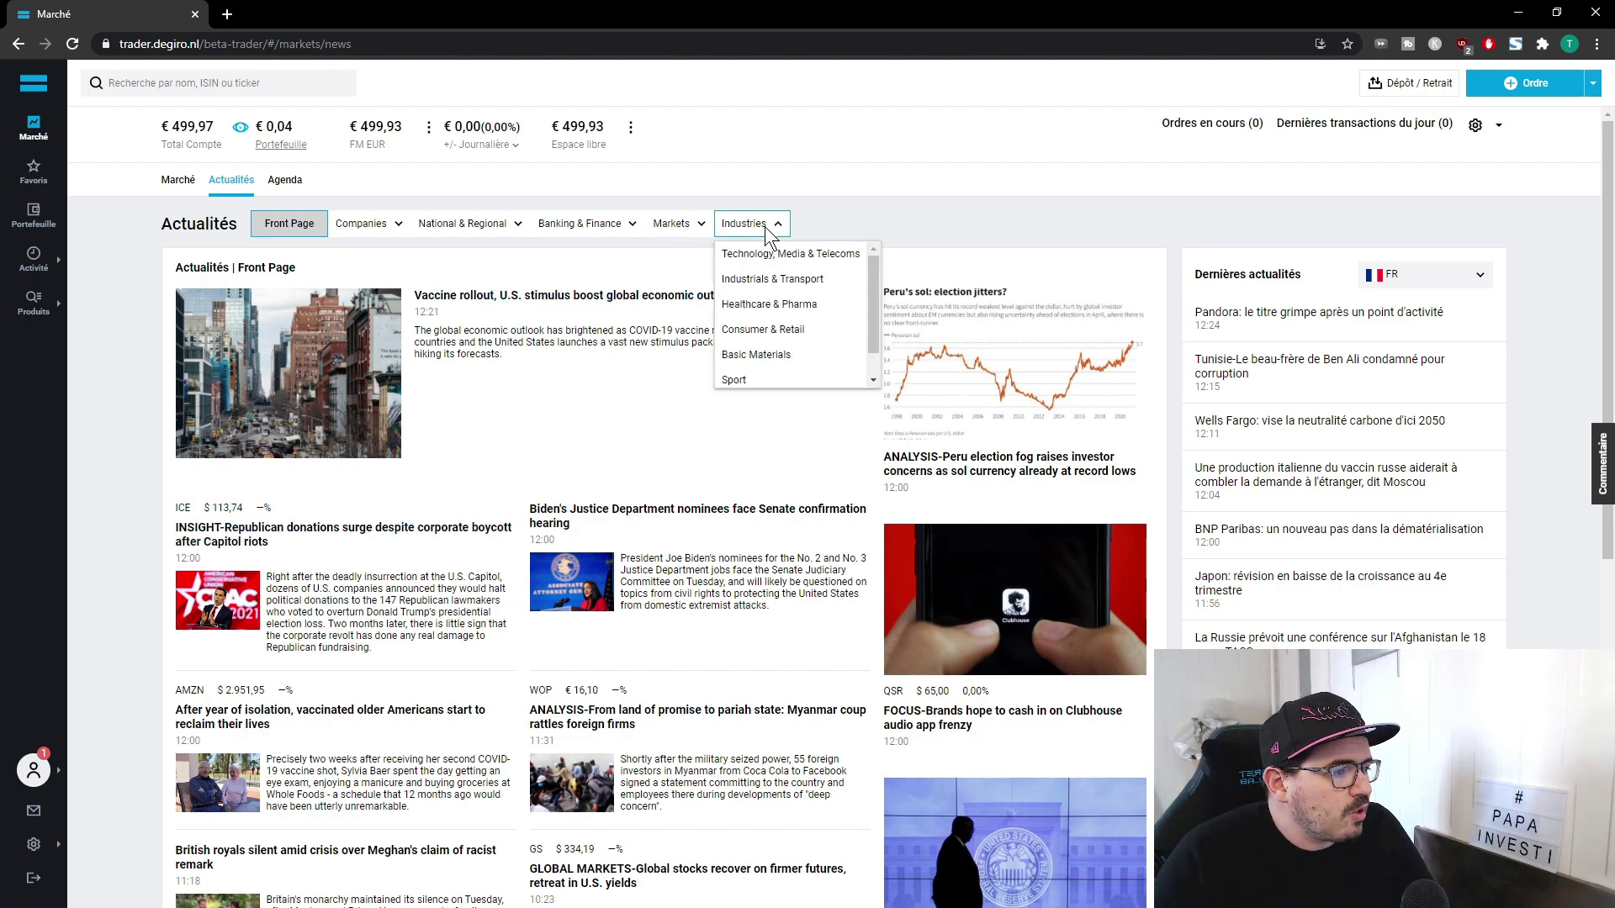
click(763, 307)
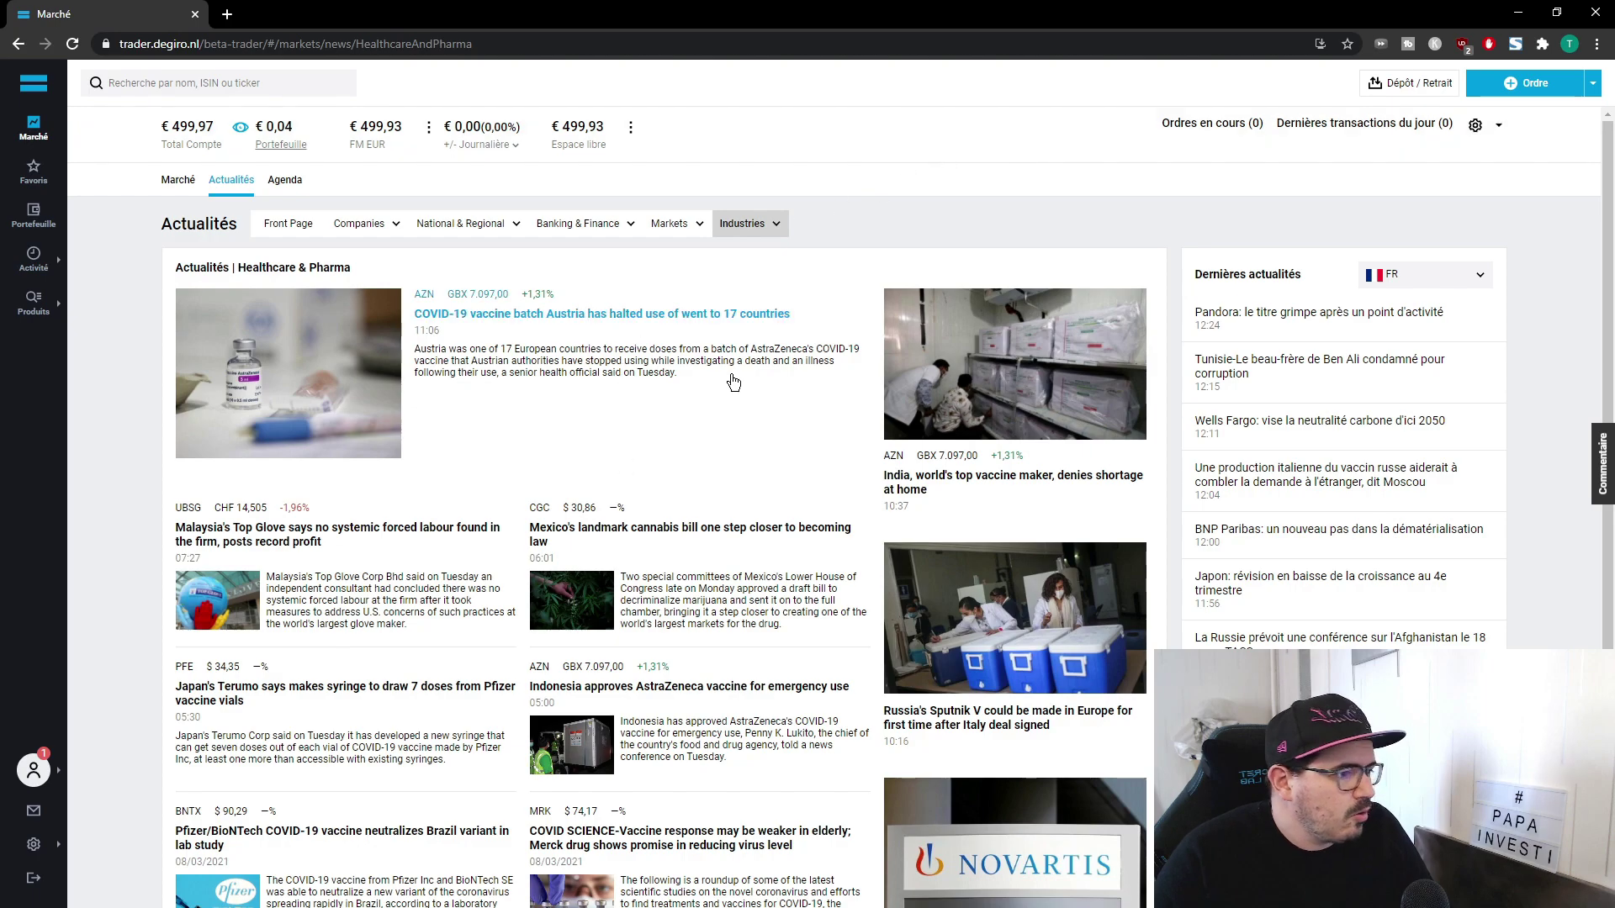
click(195, 181)
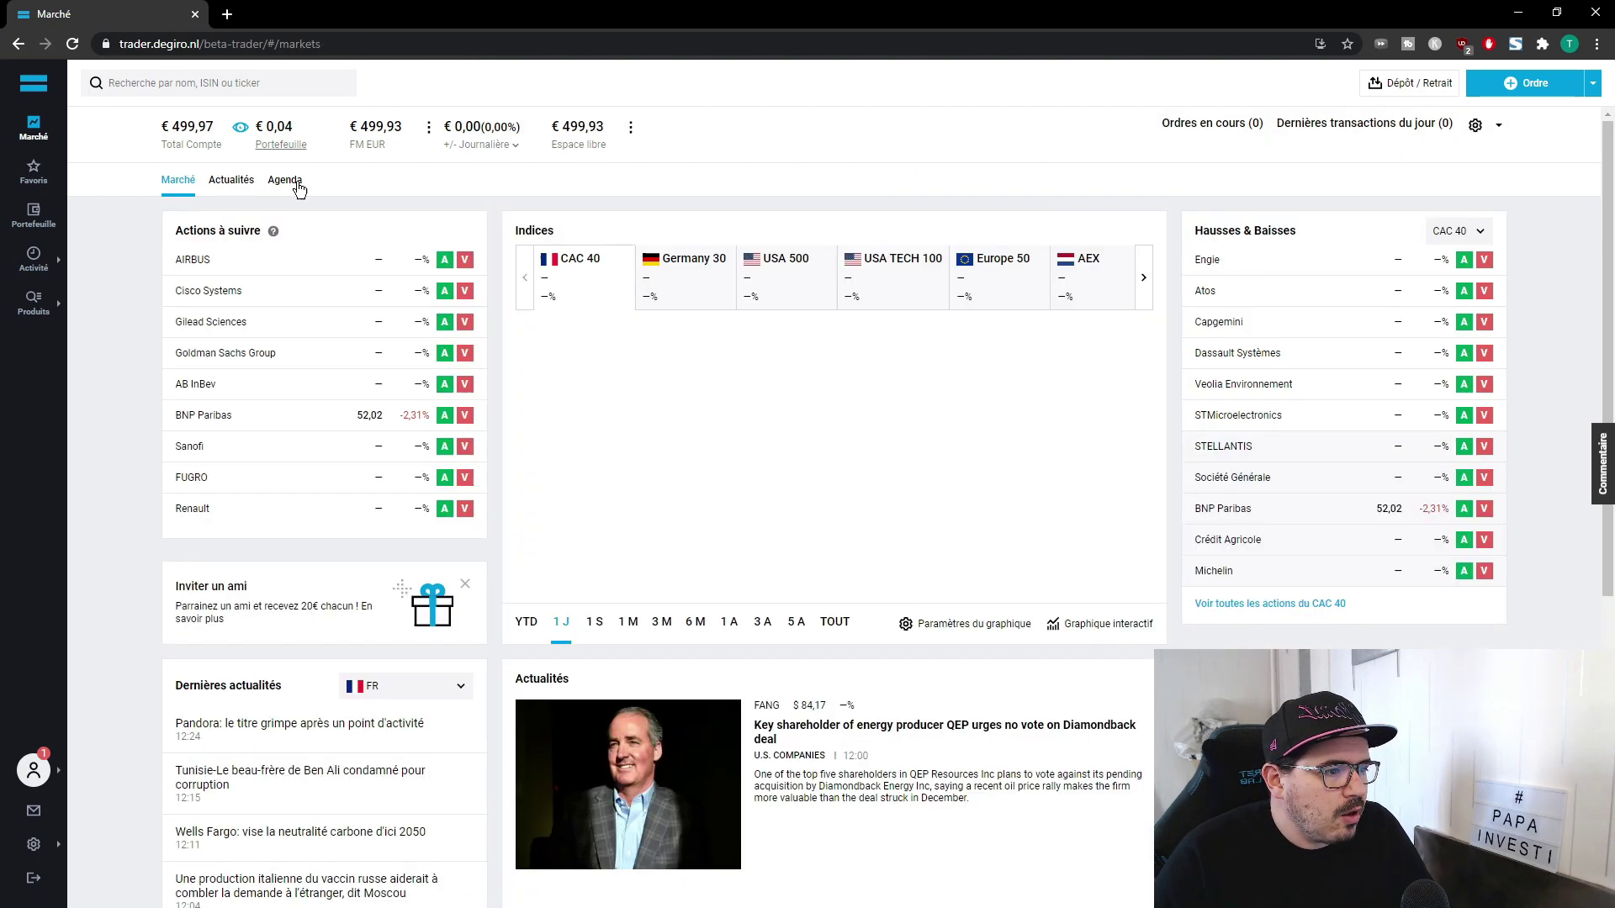
Step: Open the Agenda page and look over the Vacances list of stock exchange closures, including the Jour férié entries
click(286, 181)
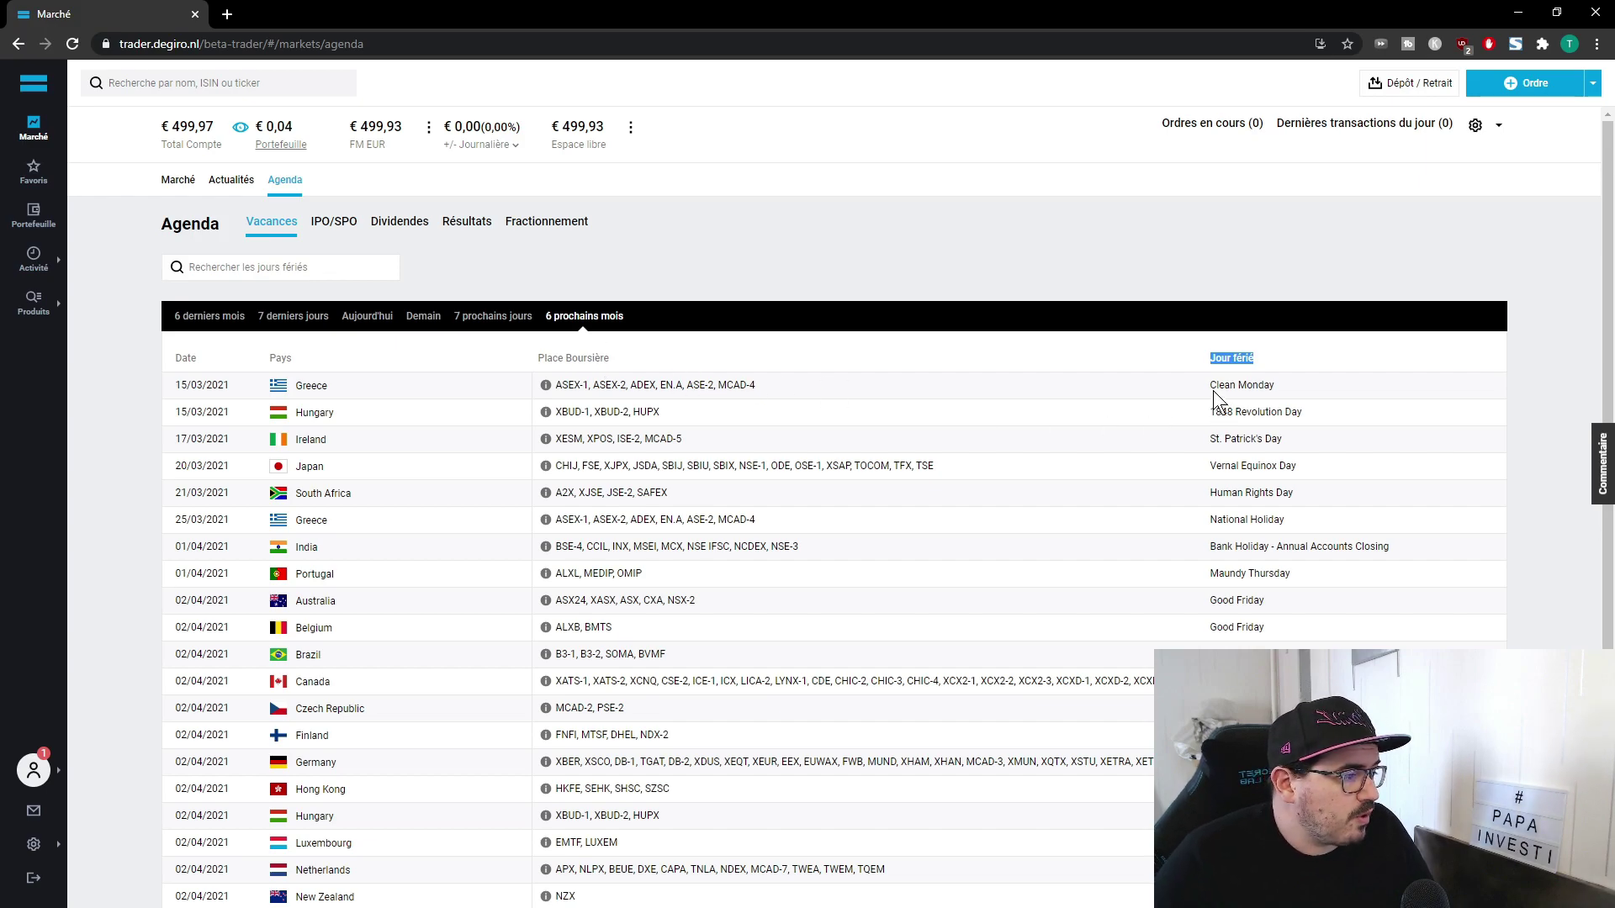
drag(1212, 388, 1290, 392)
click(1295, 386)
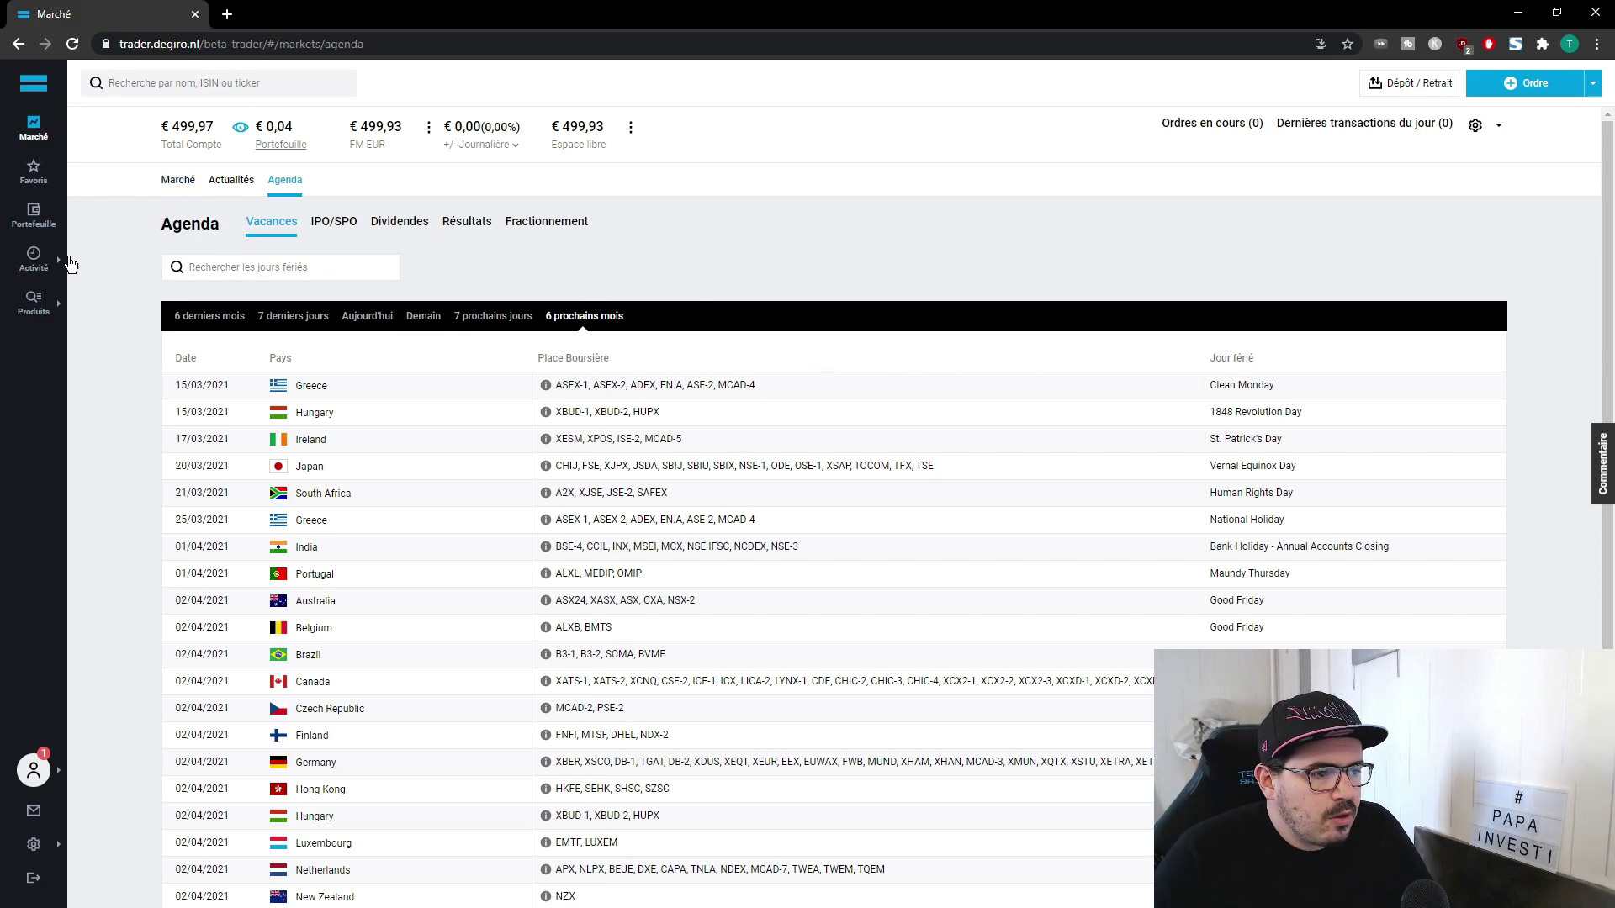
Step: View the Favoris page, and open Portefeuille to look through Positions fermées and Toutes with the open forms banner dismissed
click(34, 128)
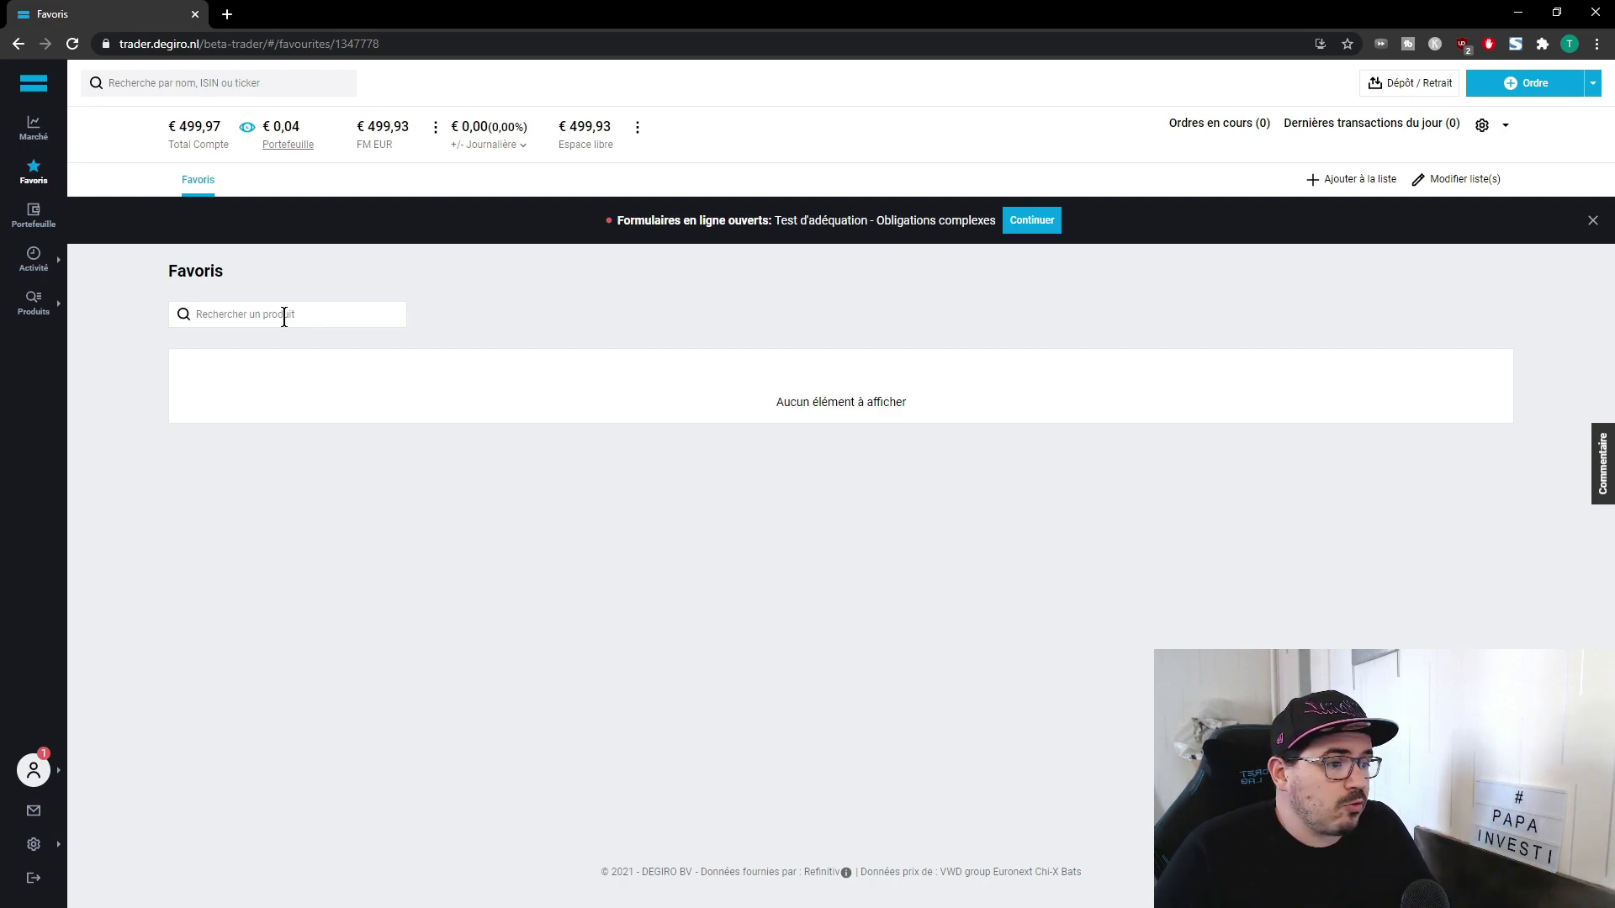
click(36, 215)
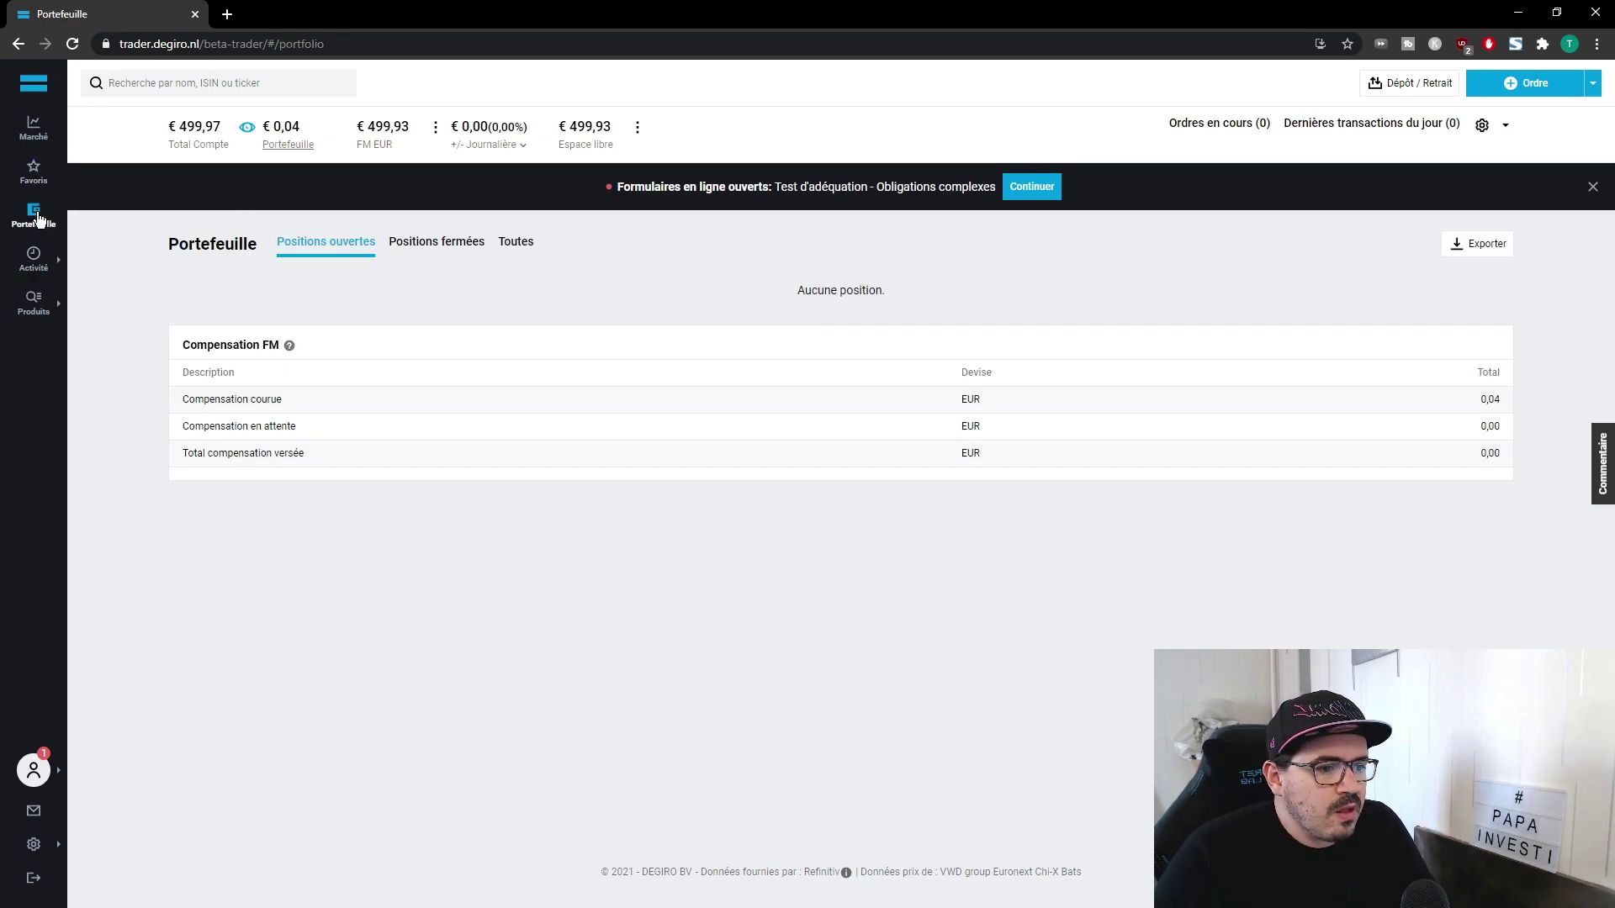
click(1592, 186)
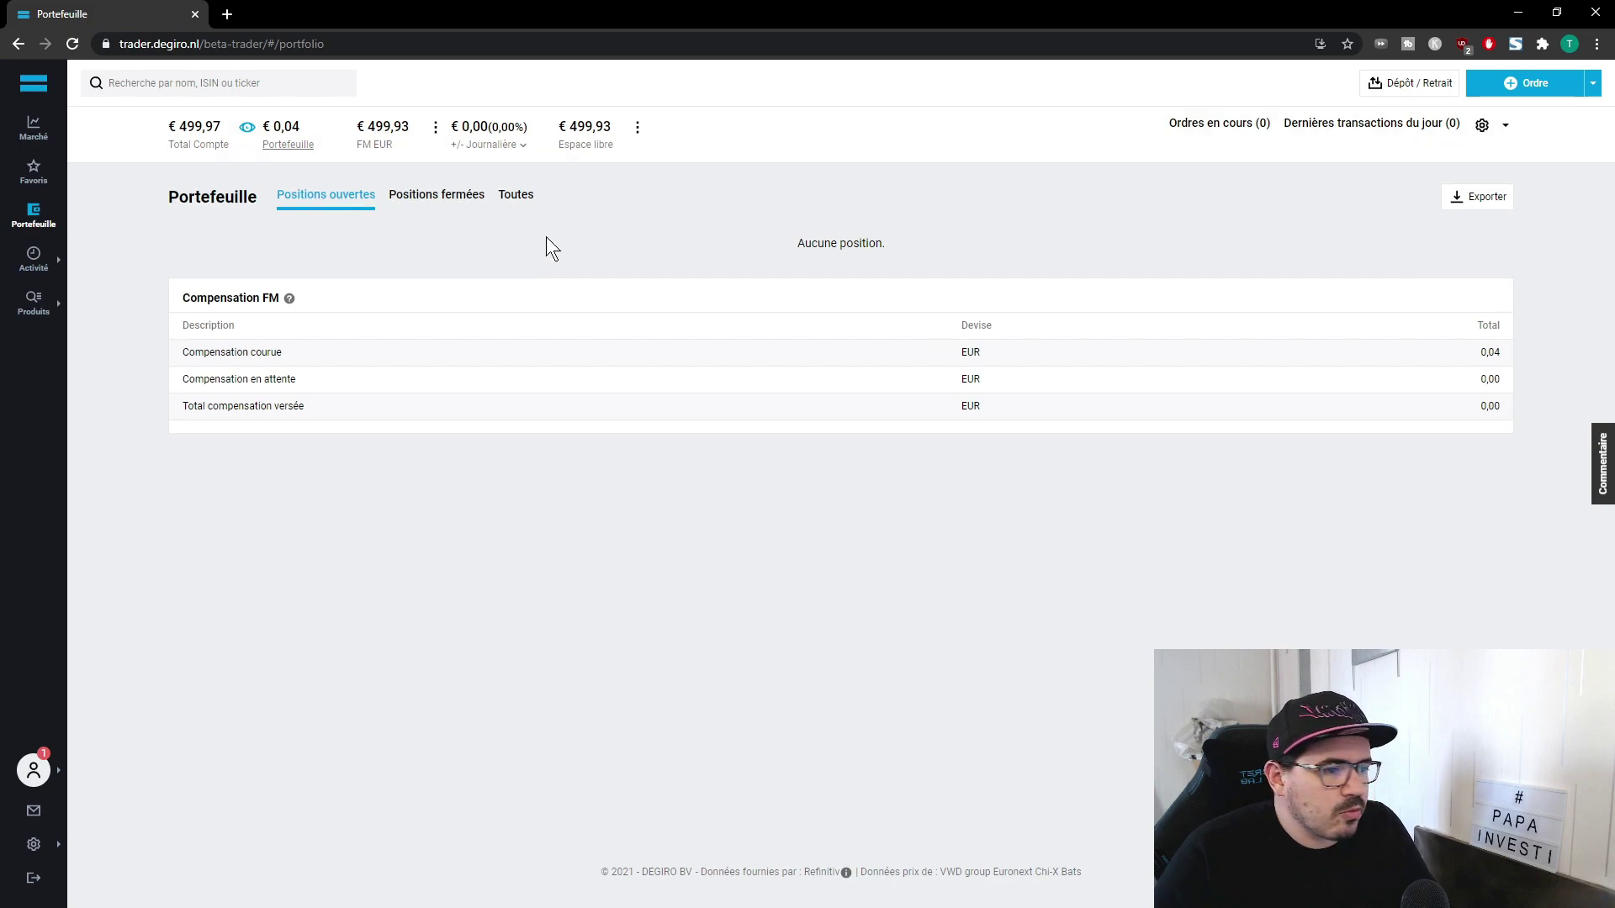
click(413, 202)
click(515, 199)
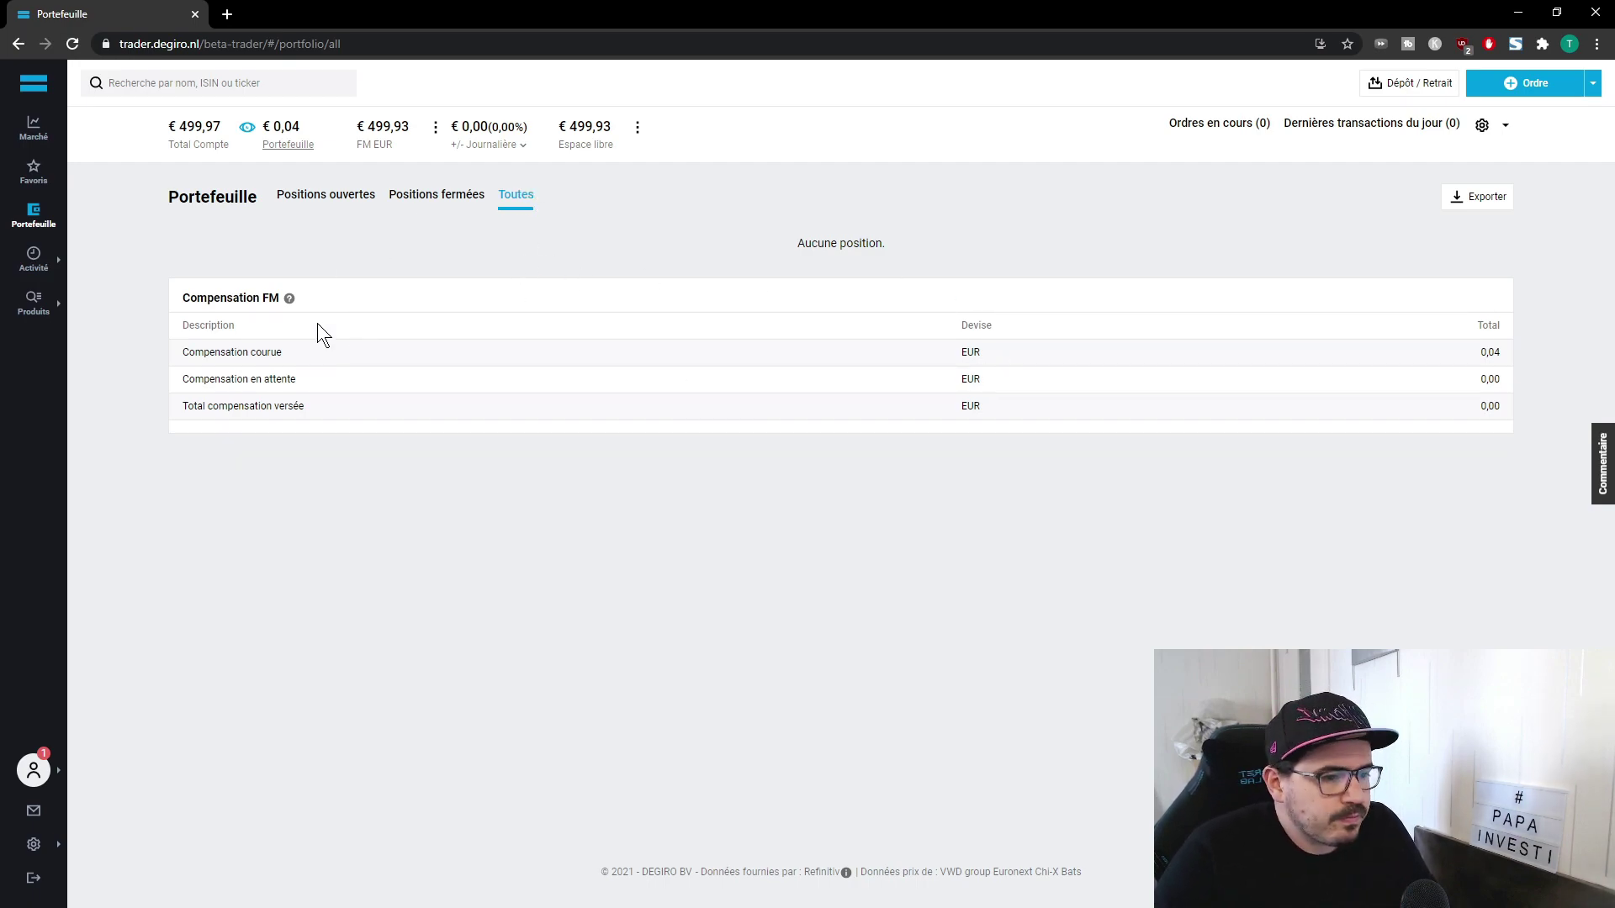
Step: Open the Activité section and view Ordres en cours and Historique, dismissing the open forms banner on each
click(37, 264)
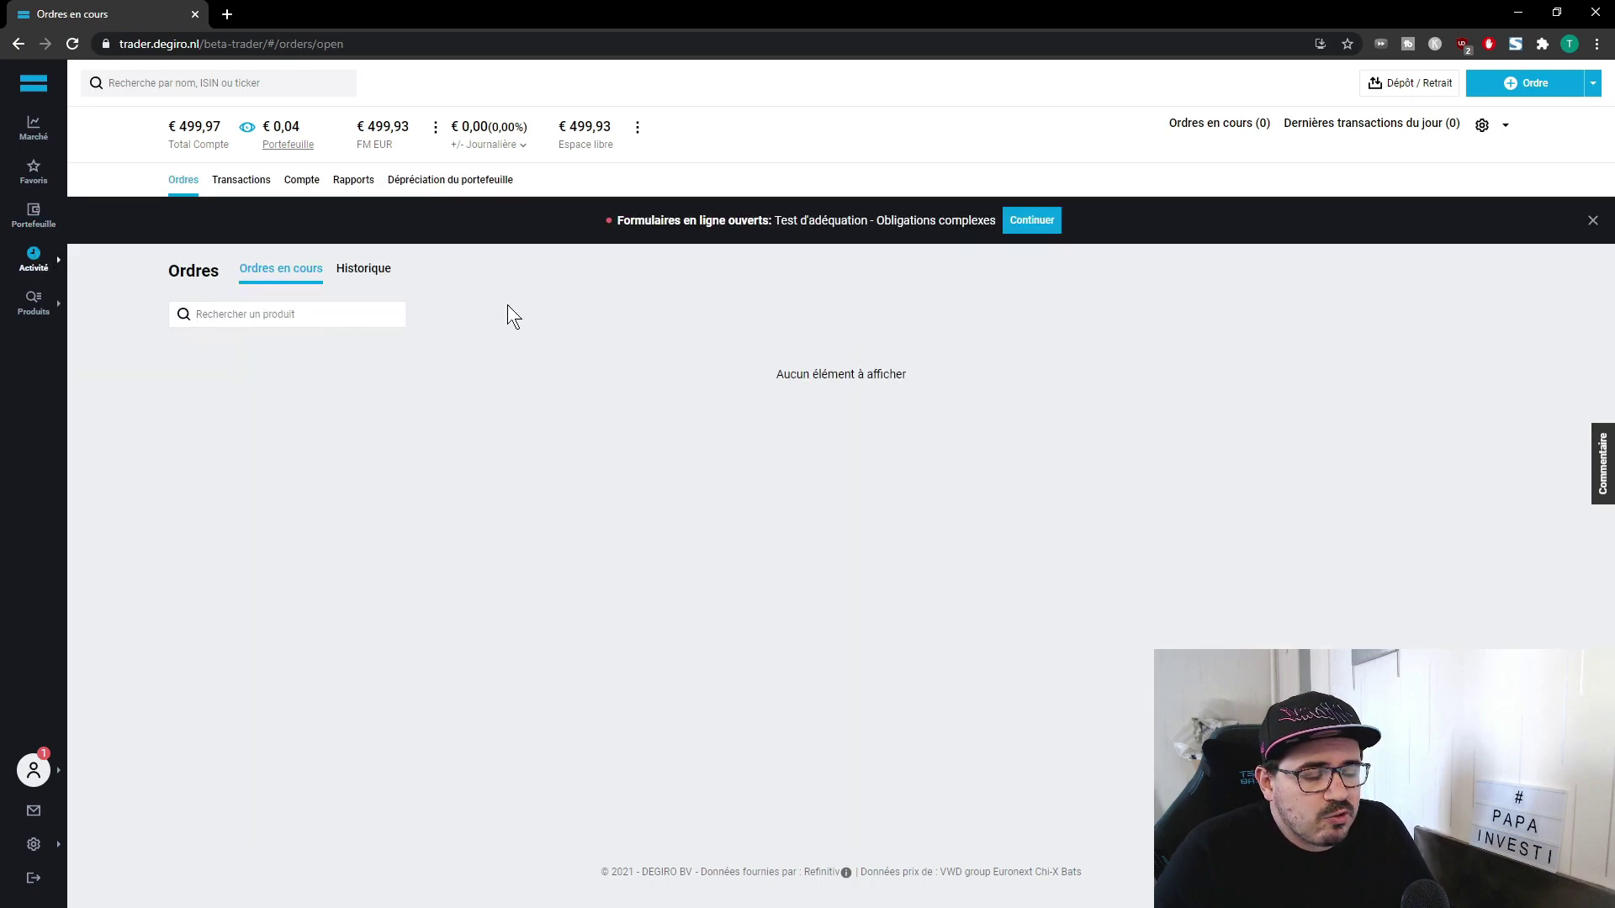
click(1591, 221)
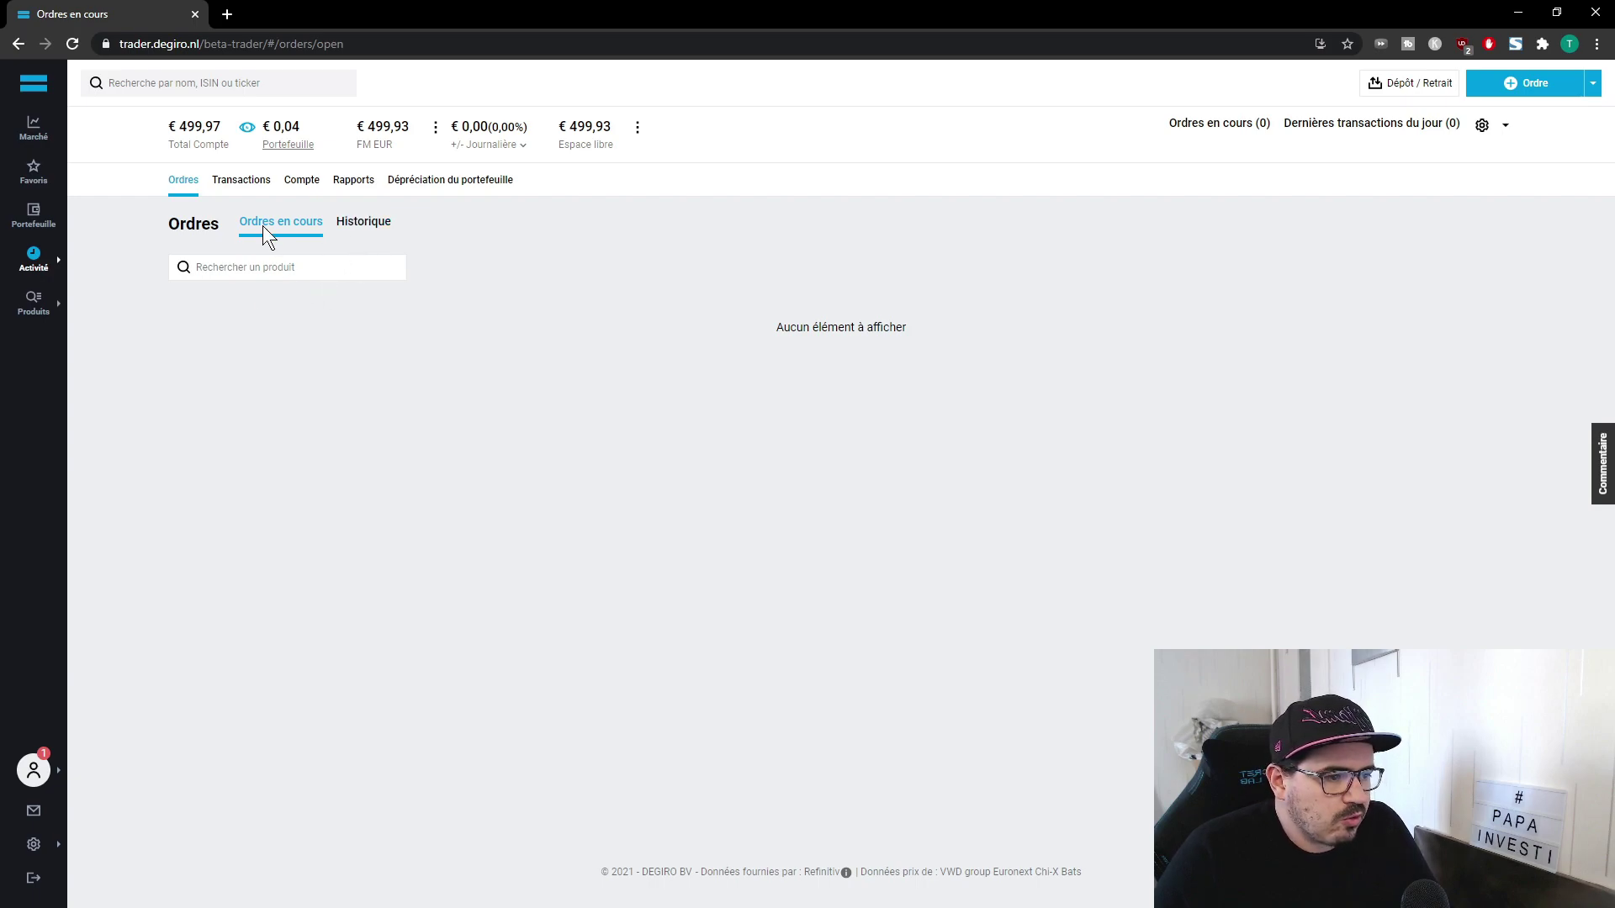
click(338, 223)
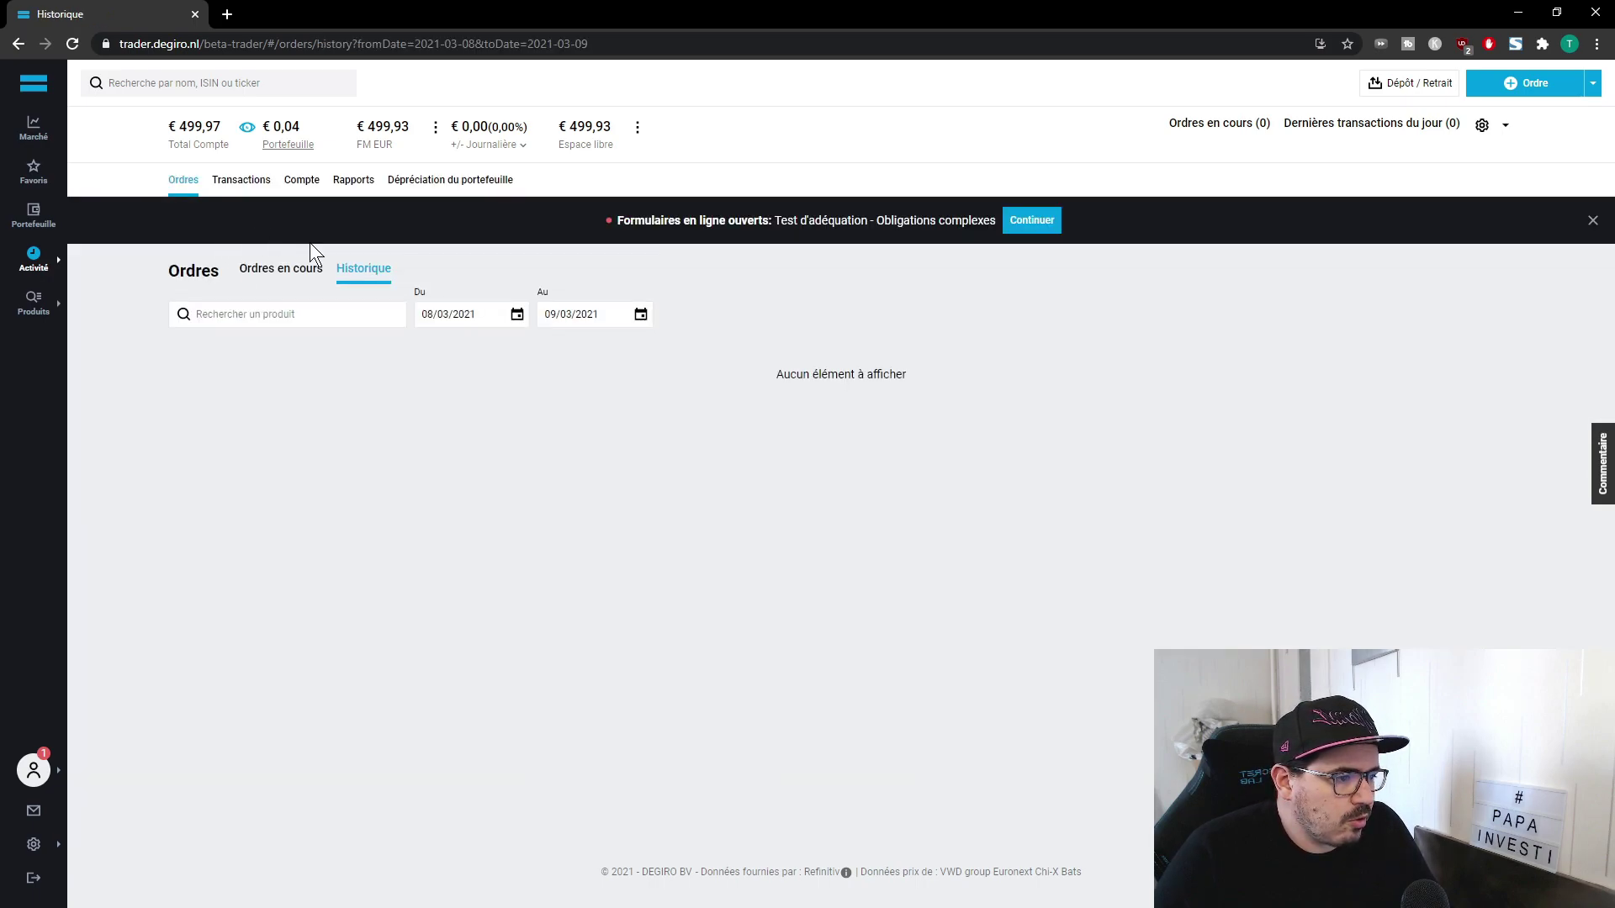
click(1592, 222)
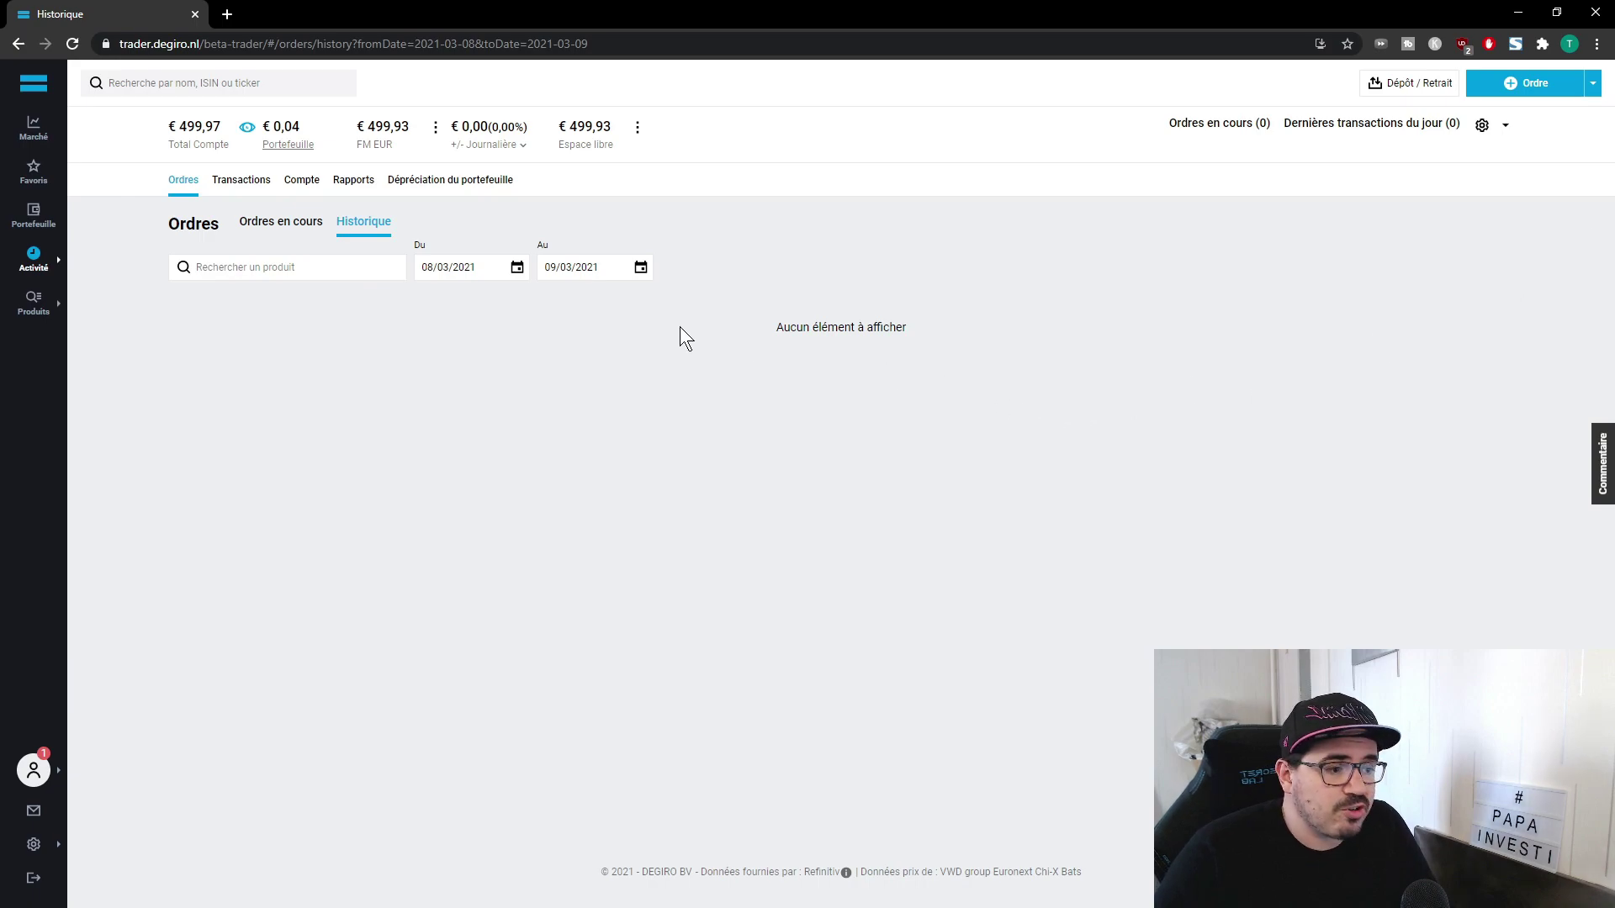
Step: View the Transactions page and the account movements on the Compte page, dismissing the open forms banner on both
click(250, 182)
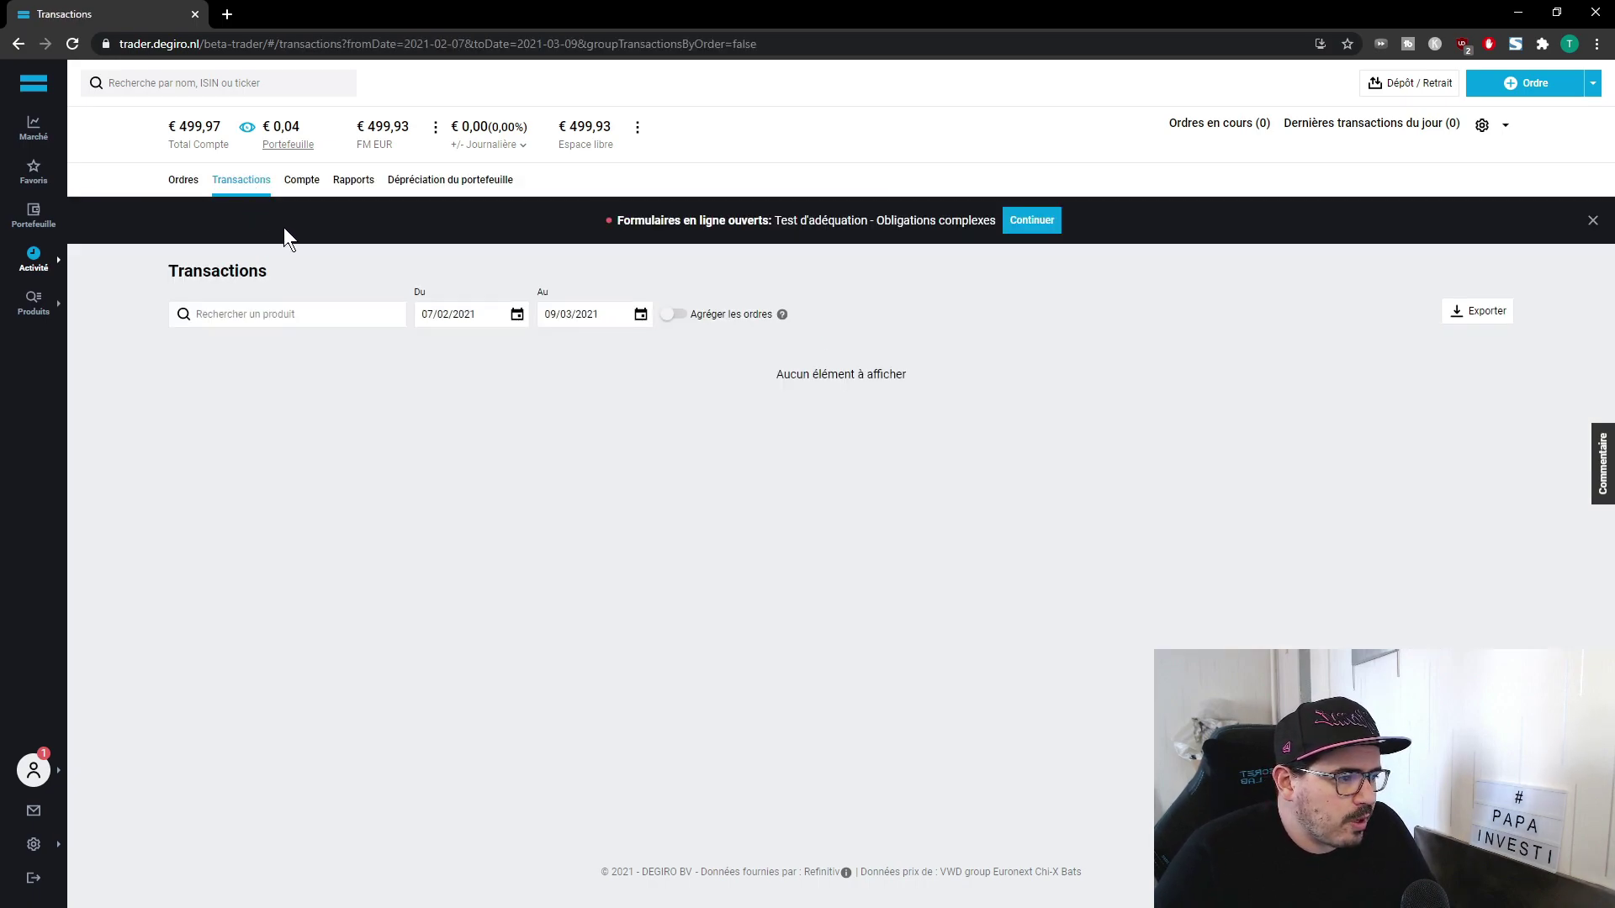
click(1591, 222)
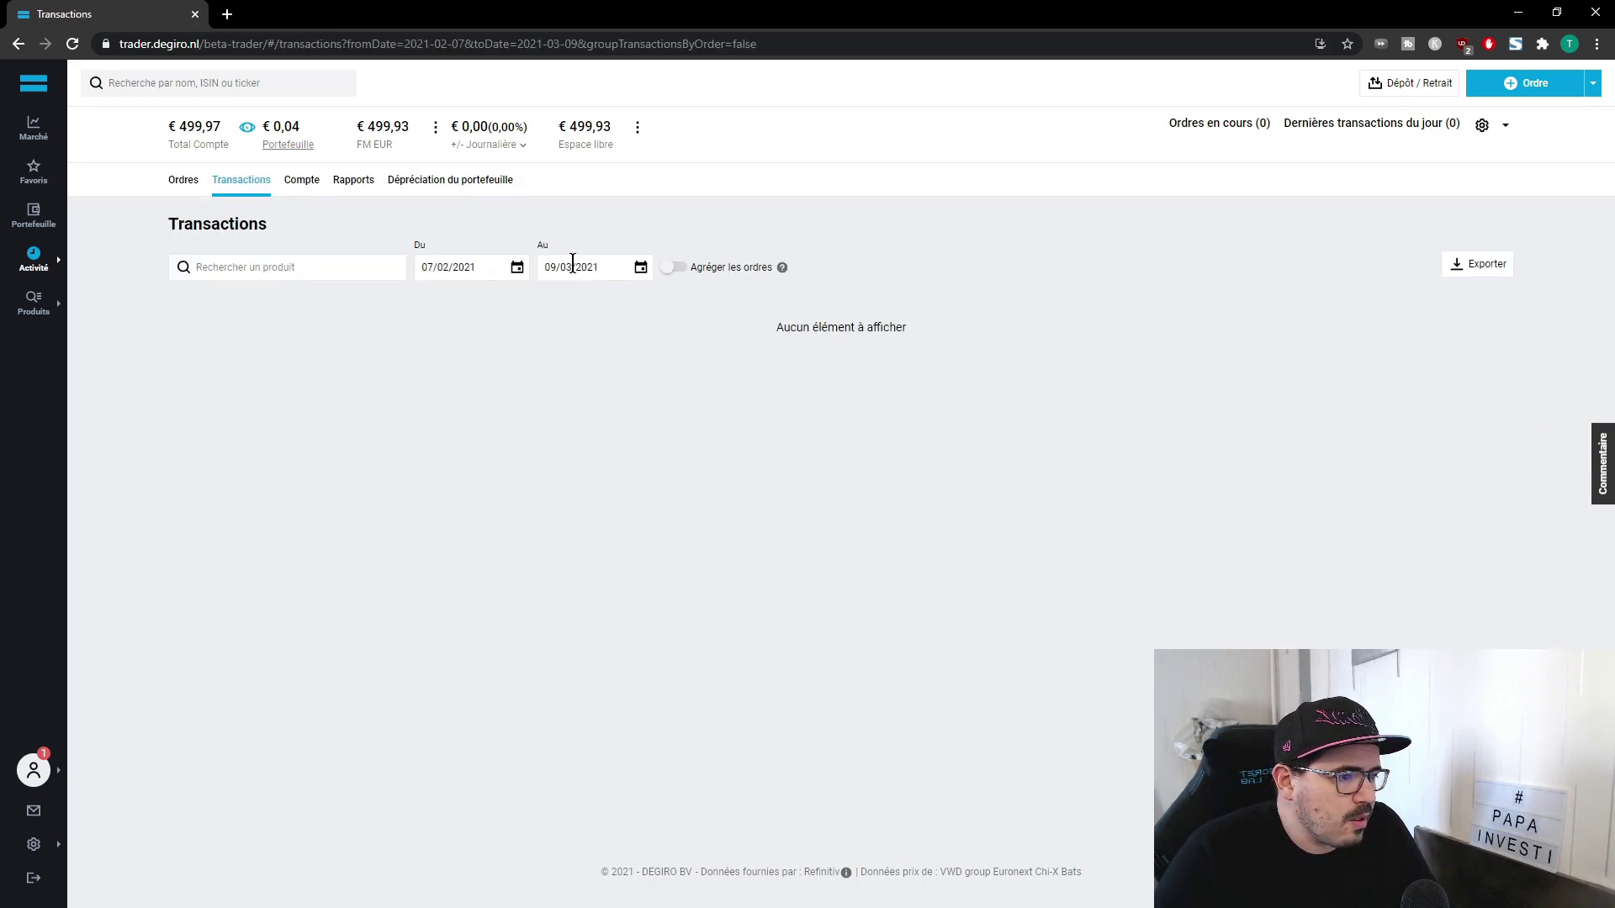
click(301, 183)
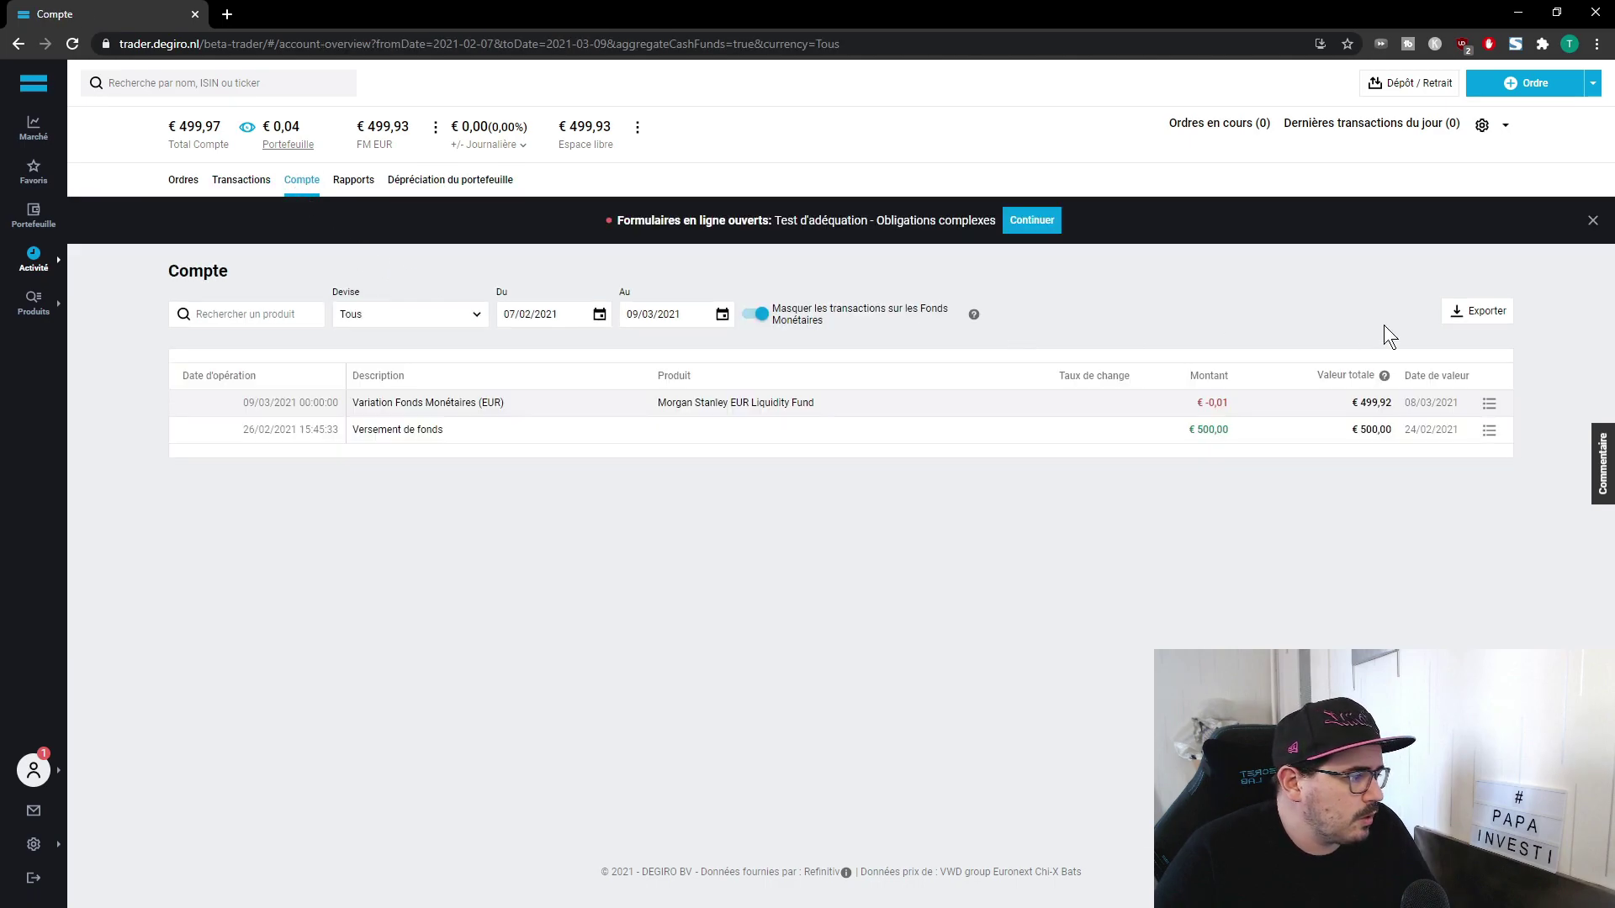
click(1591, 221)
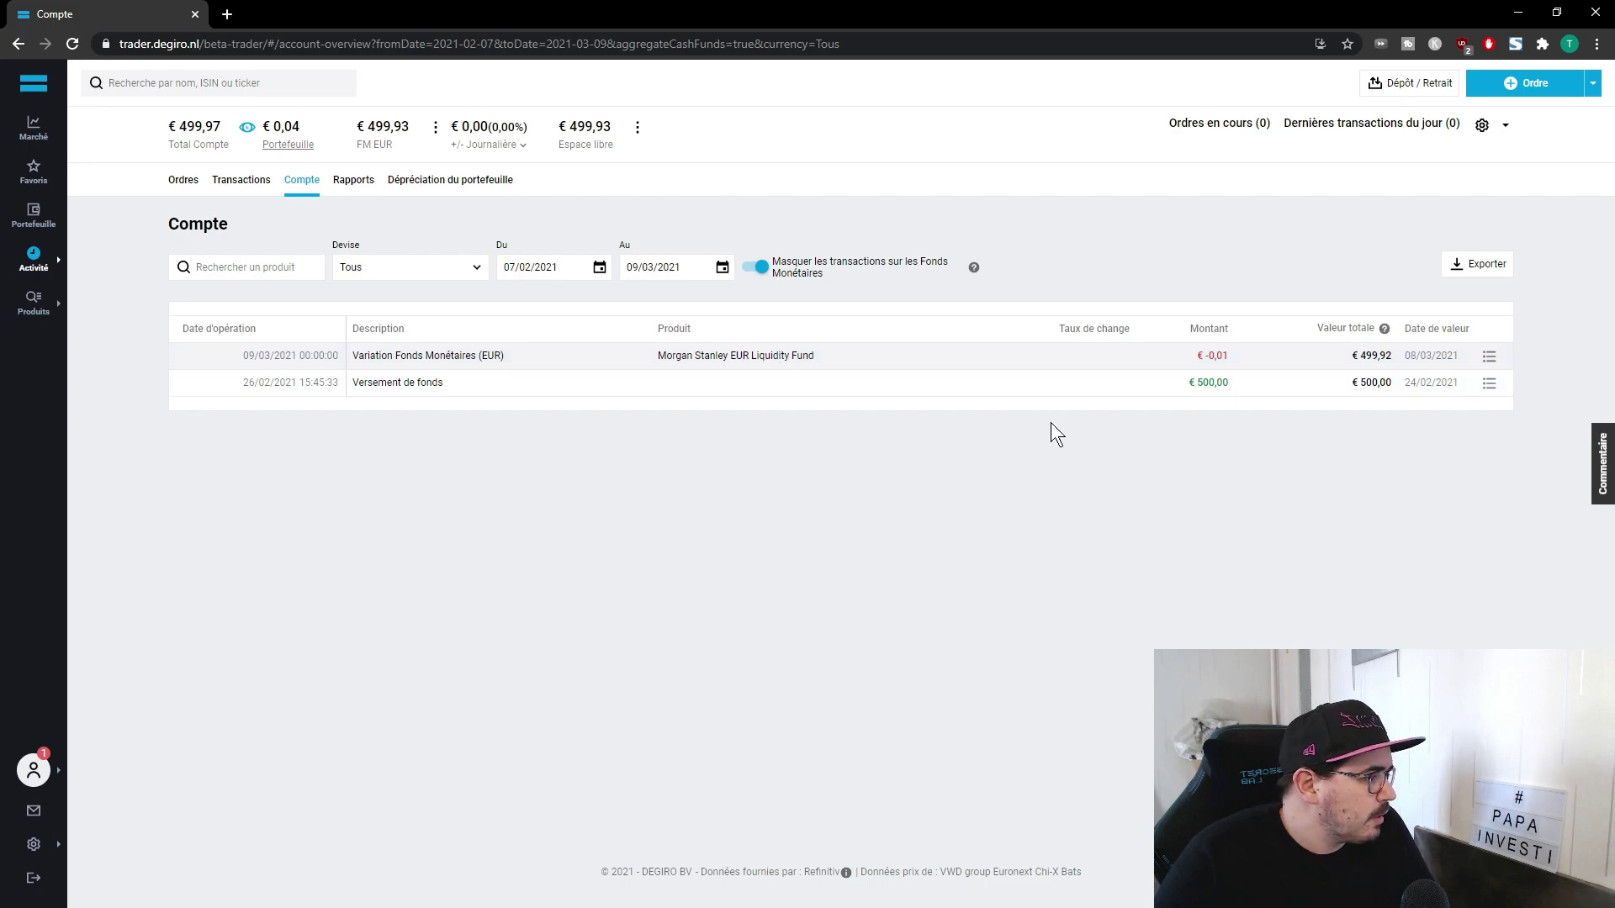
Step: View the Rapports and Dépréciation du portefeuille pages, and return to the Ordres page without the open forms banner
click(355, 183)
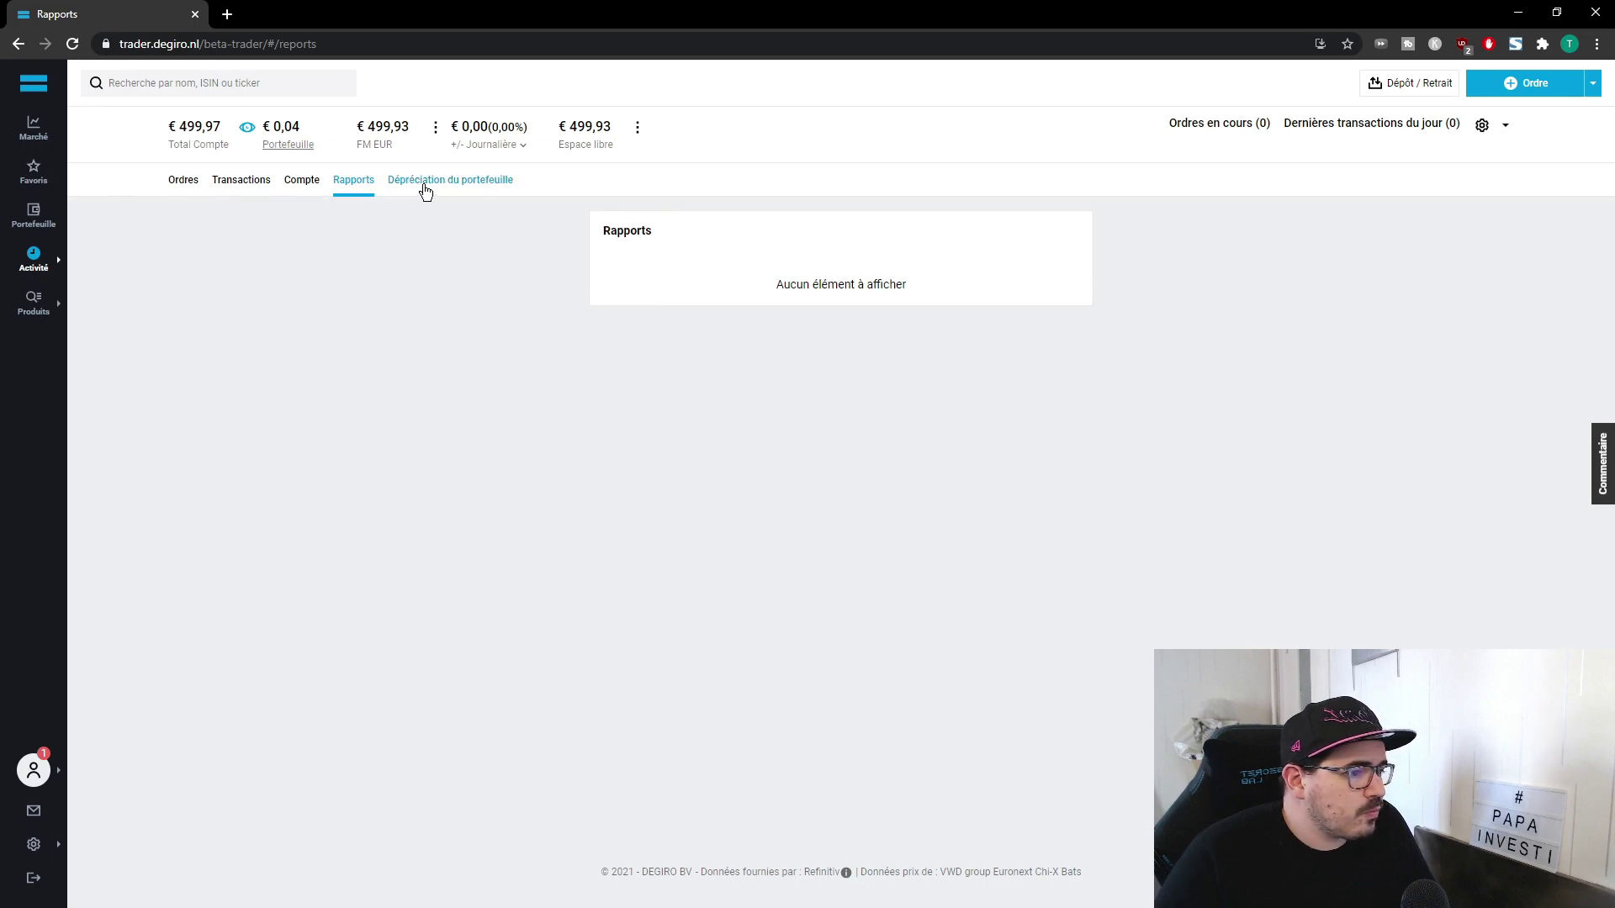
click(426, 182)
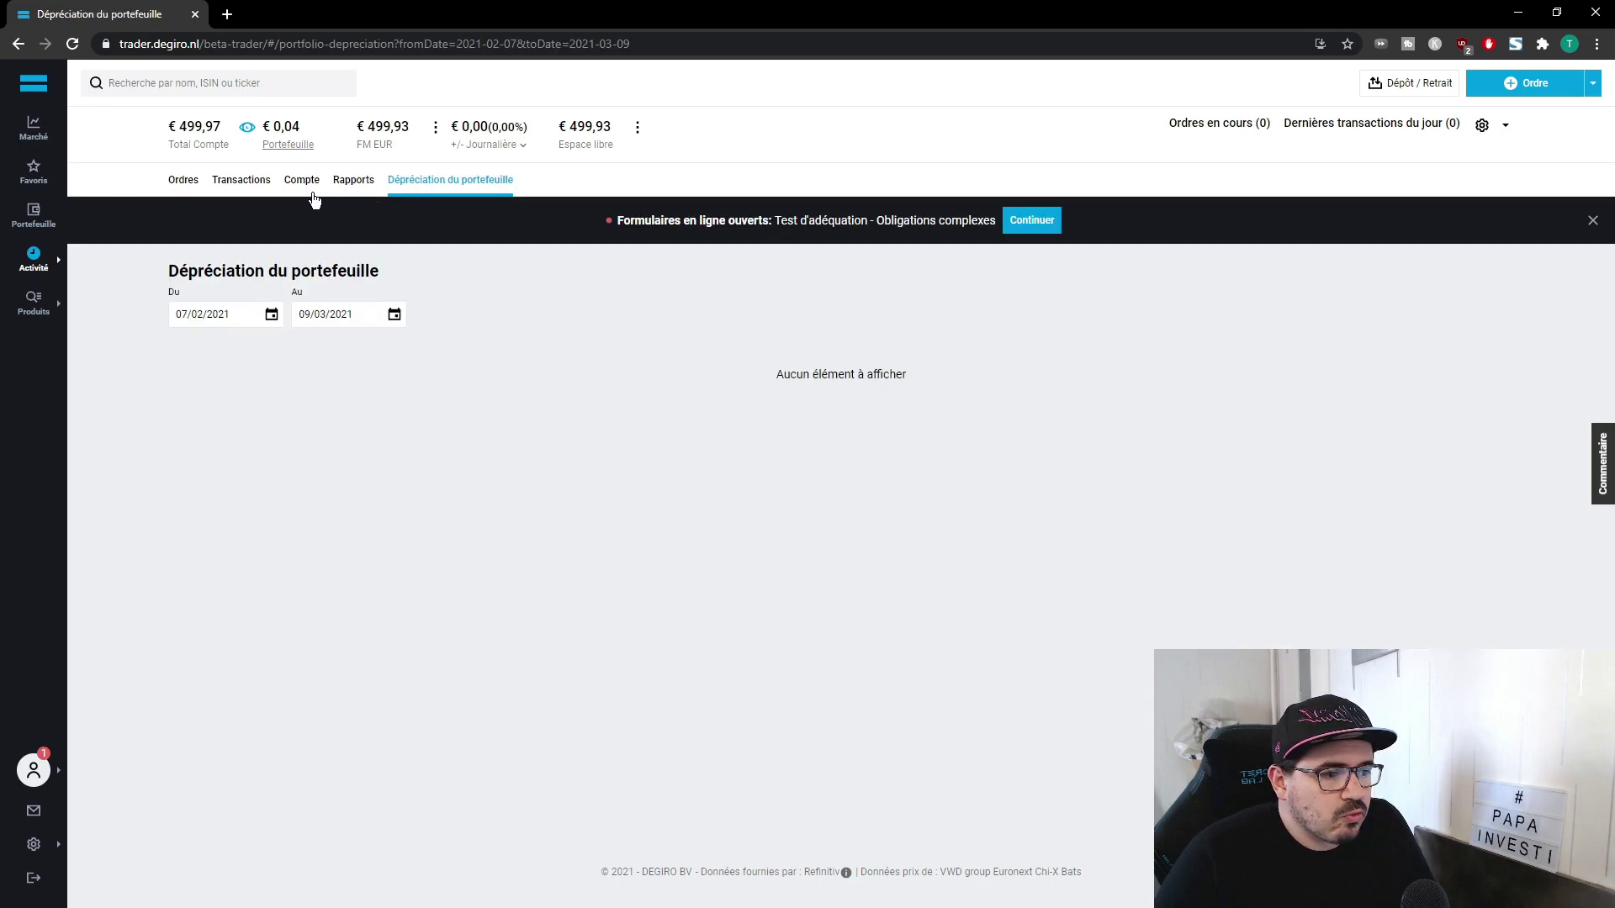
click(182, 180)
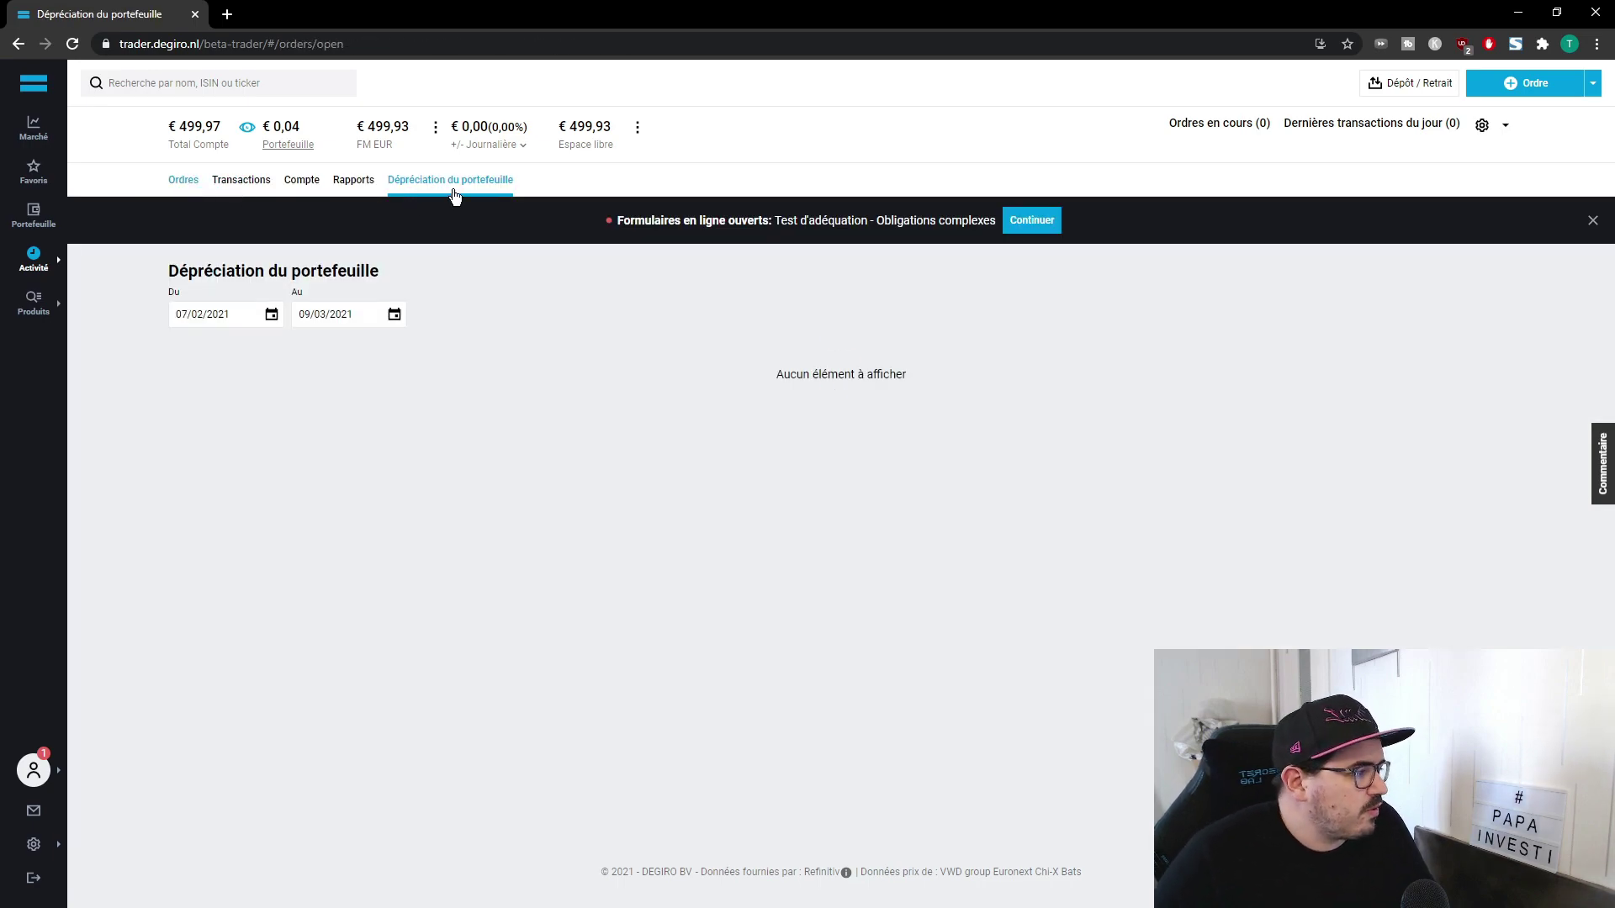
click(1592, 220)
Step: Open the product list of French stocks in the CAC 40 index and look over its quotes
mouse_move(36, 309)
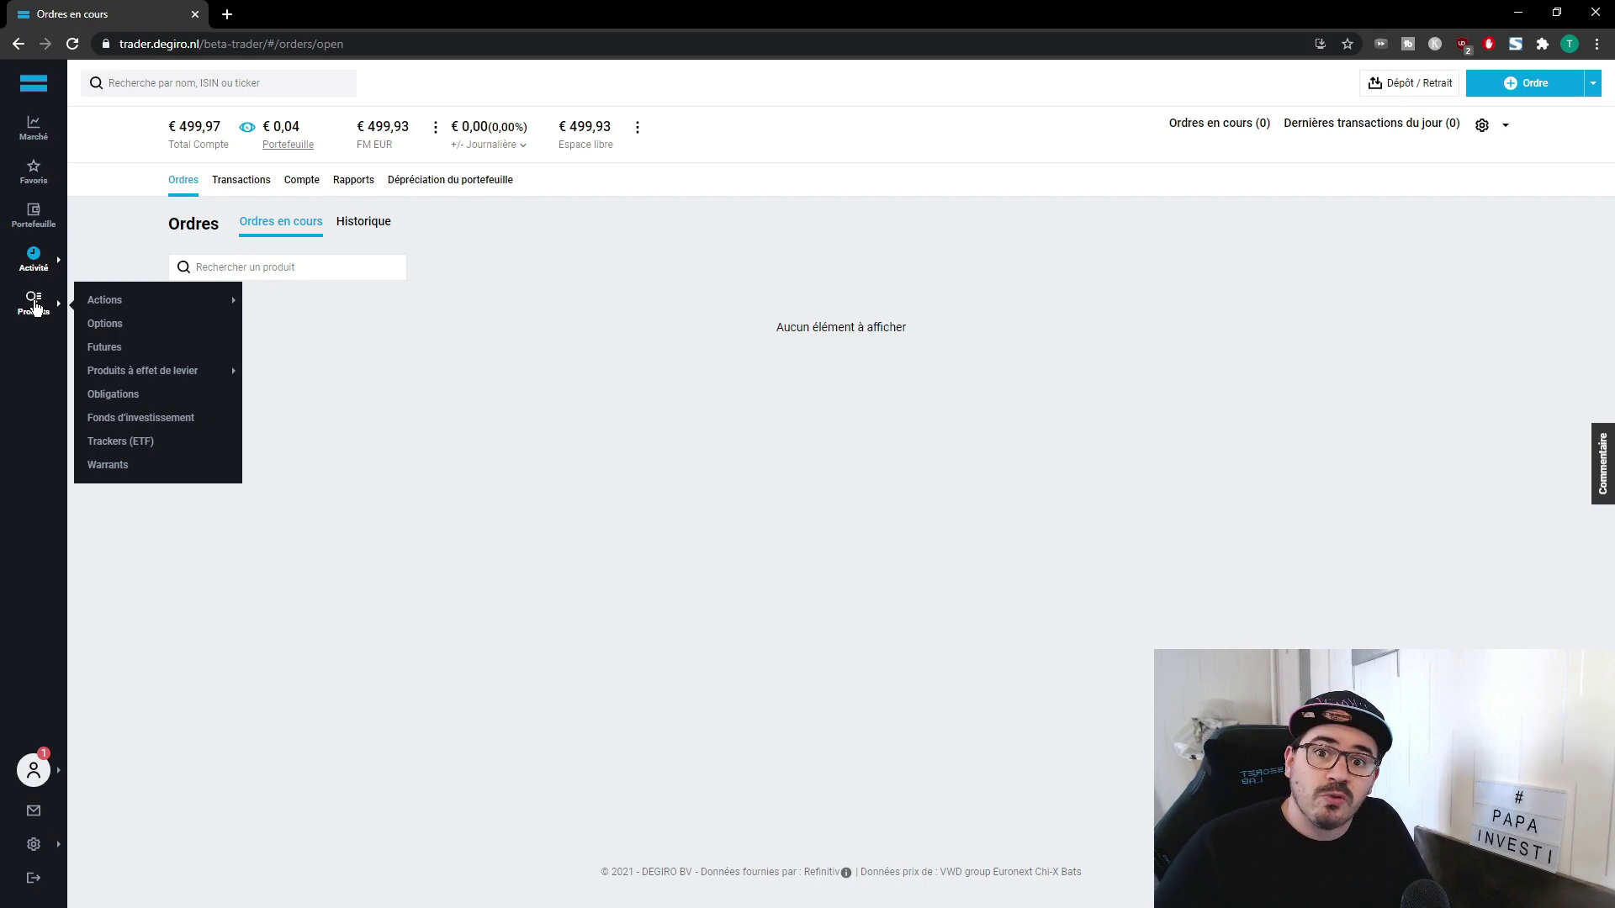
mouse_move(123, 308)
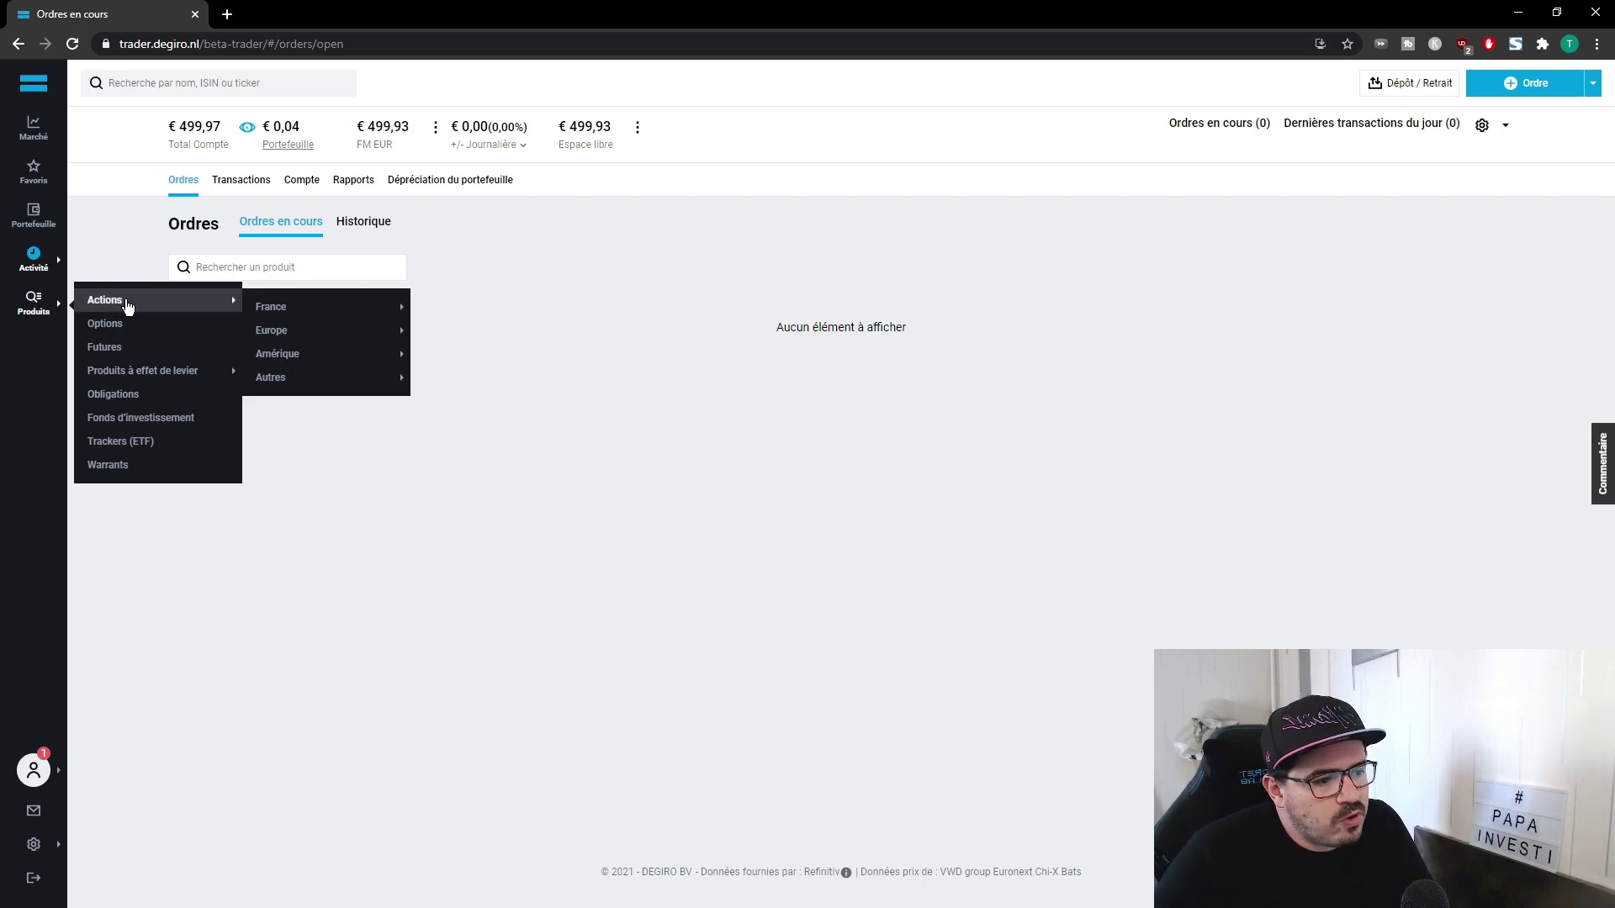
mouse_move(286, 319)
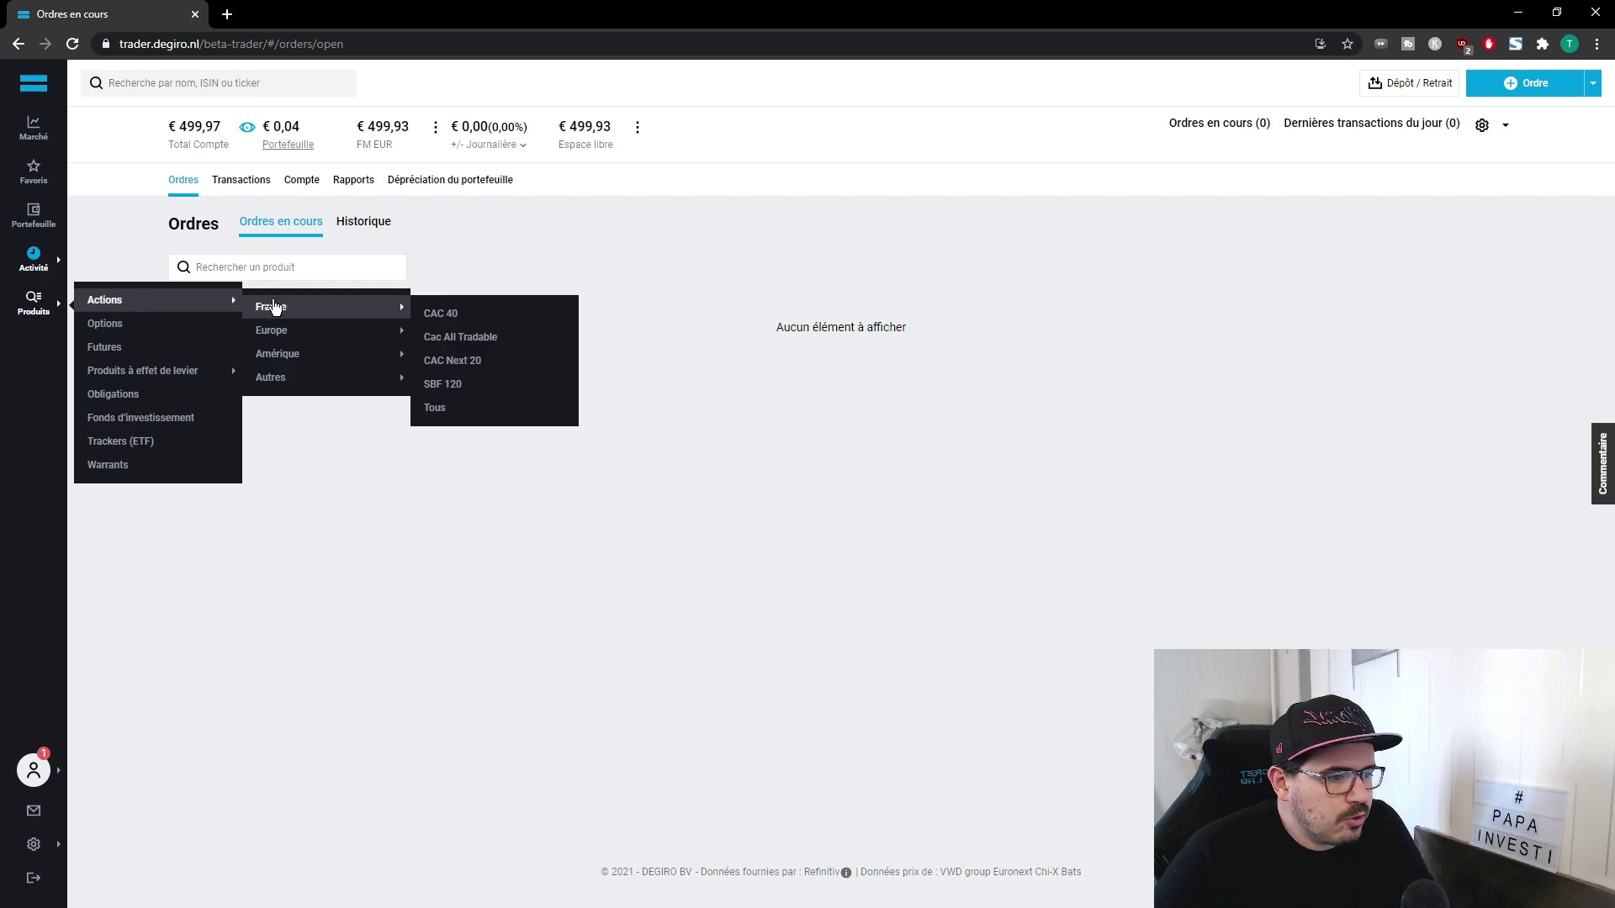
click(455, 318)
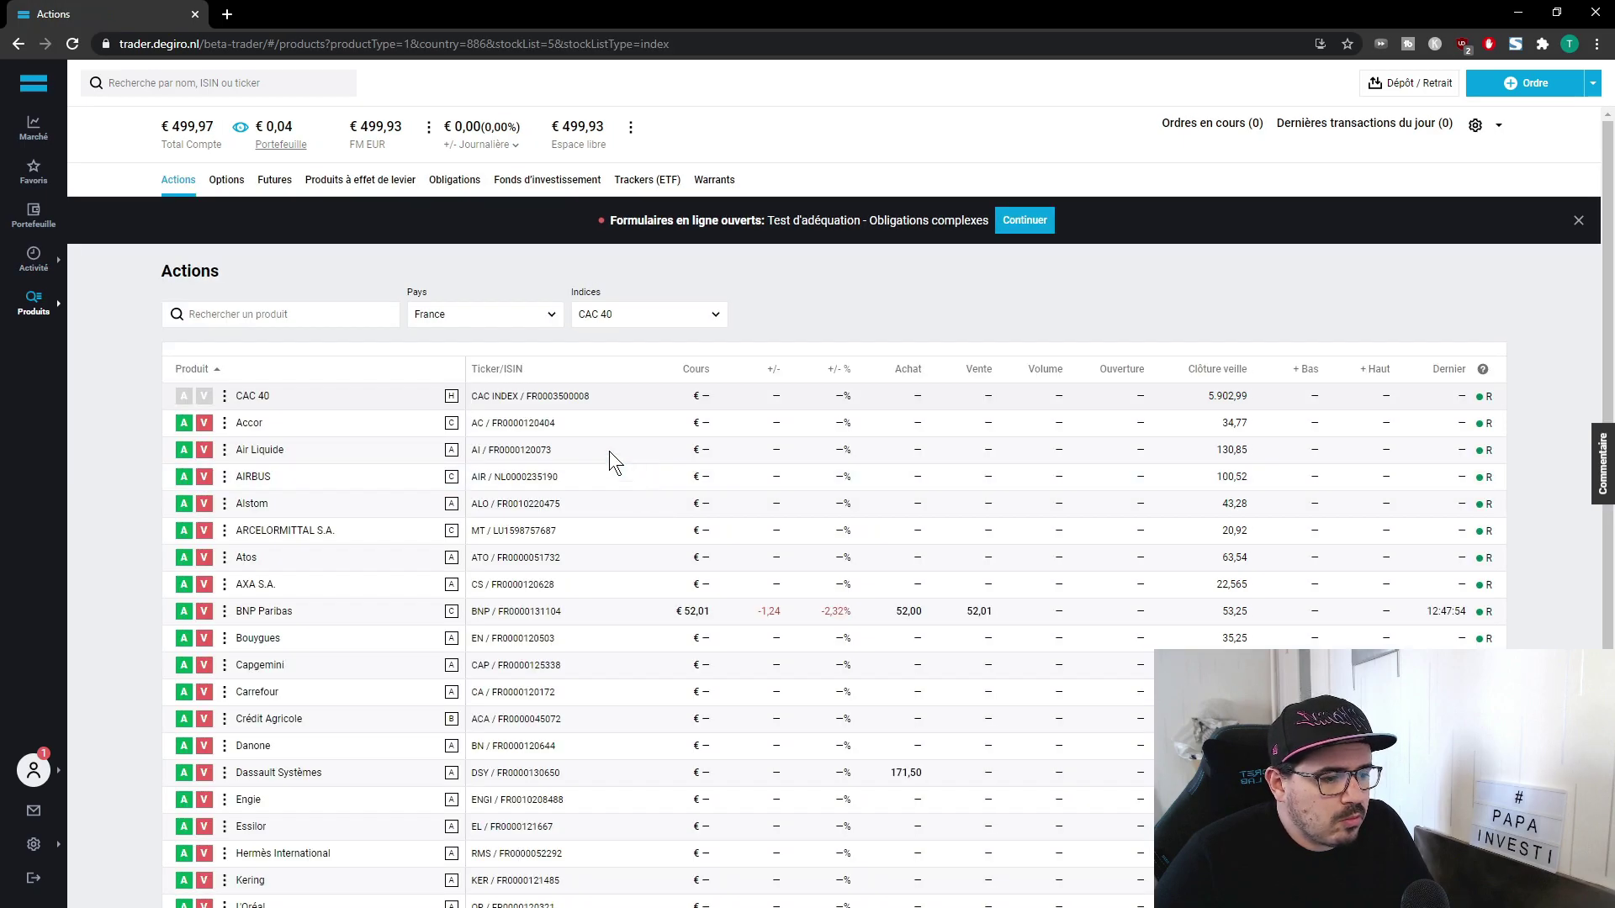
scroll(412, 537, down, 3)
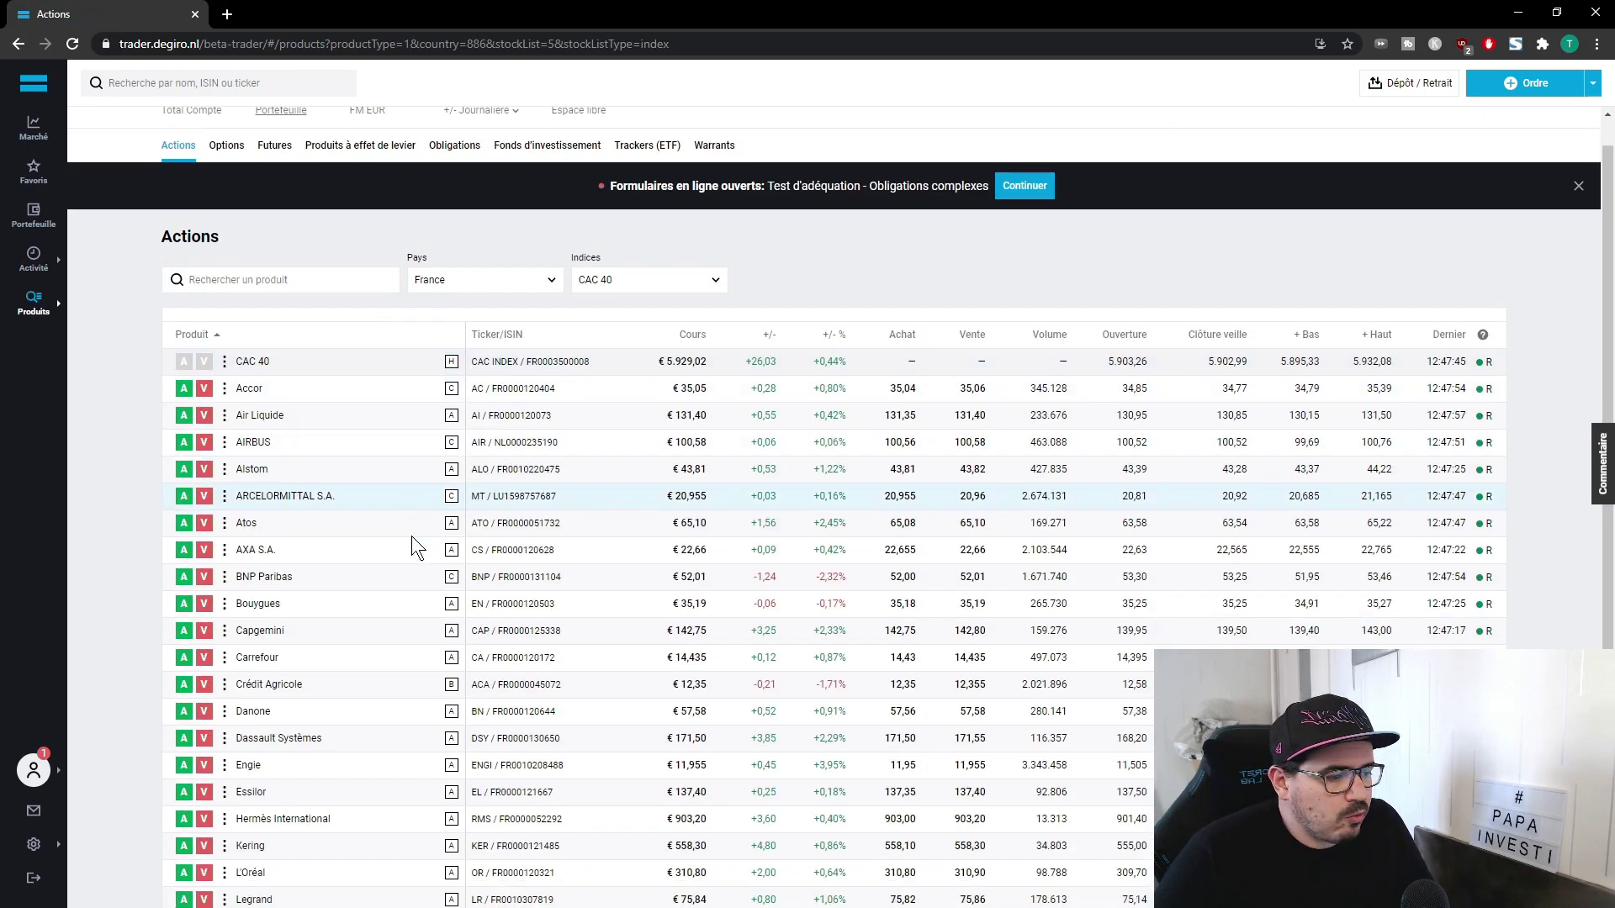
scroll(412, 537, up, 3)
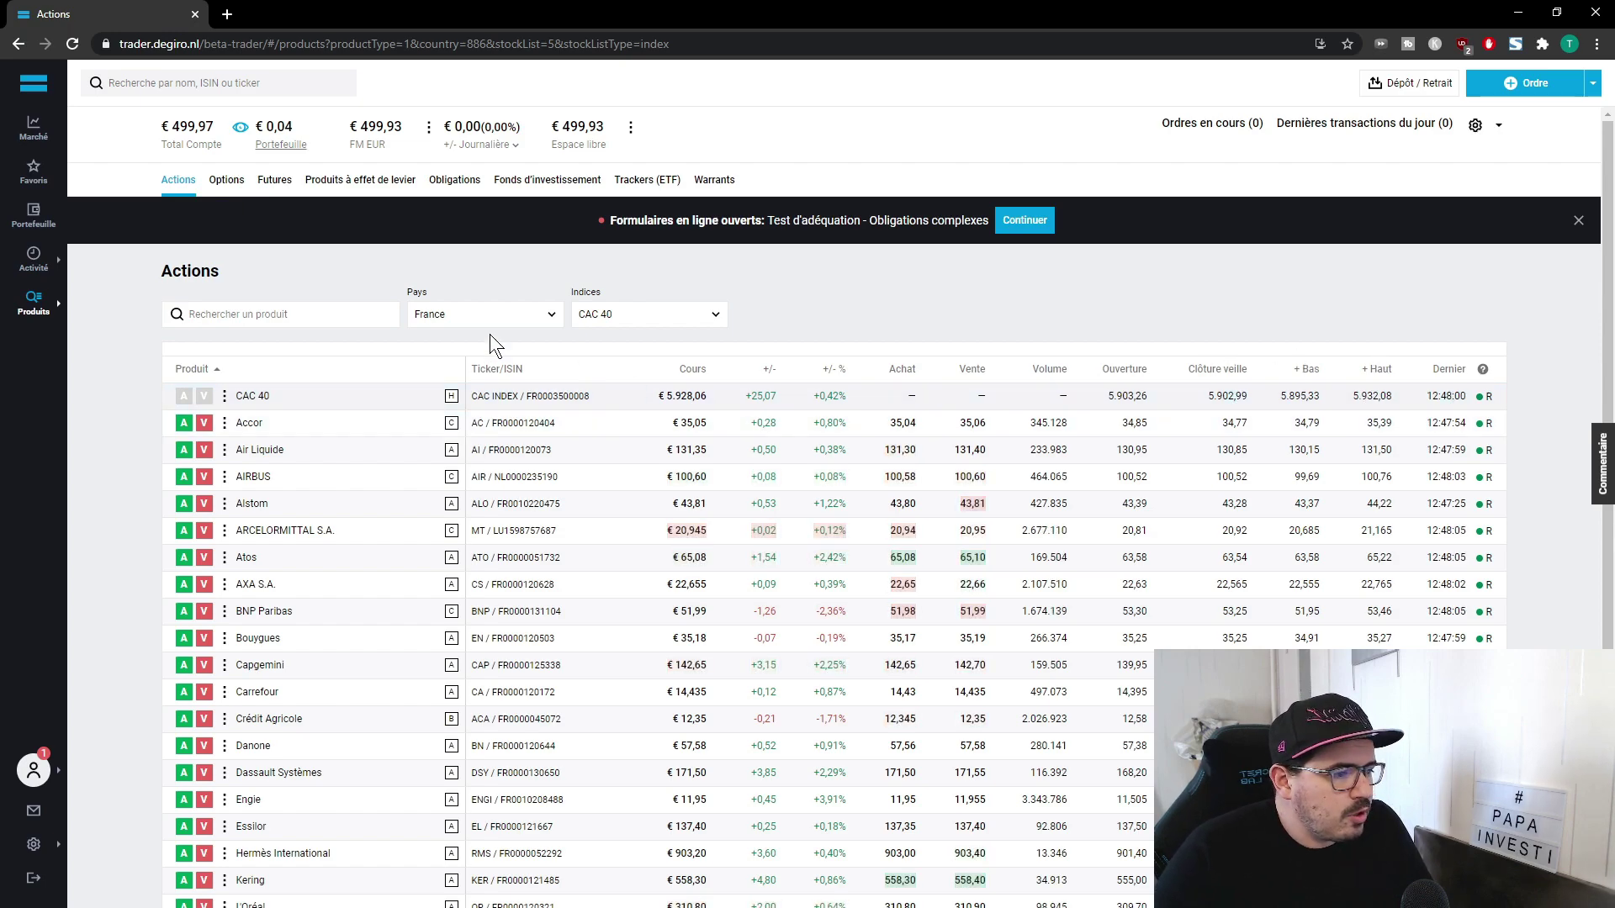
Step: Search the CAC 40 stock list for "total" and open the Total stock's detail page
click(296, 313)
text(t)
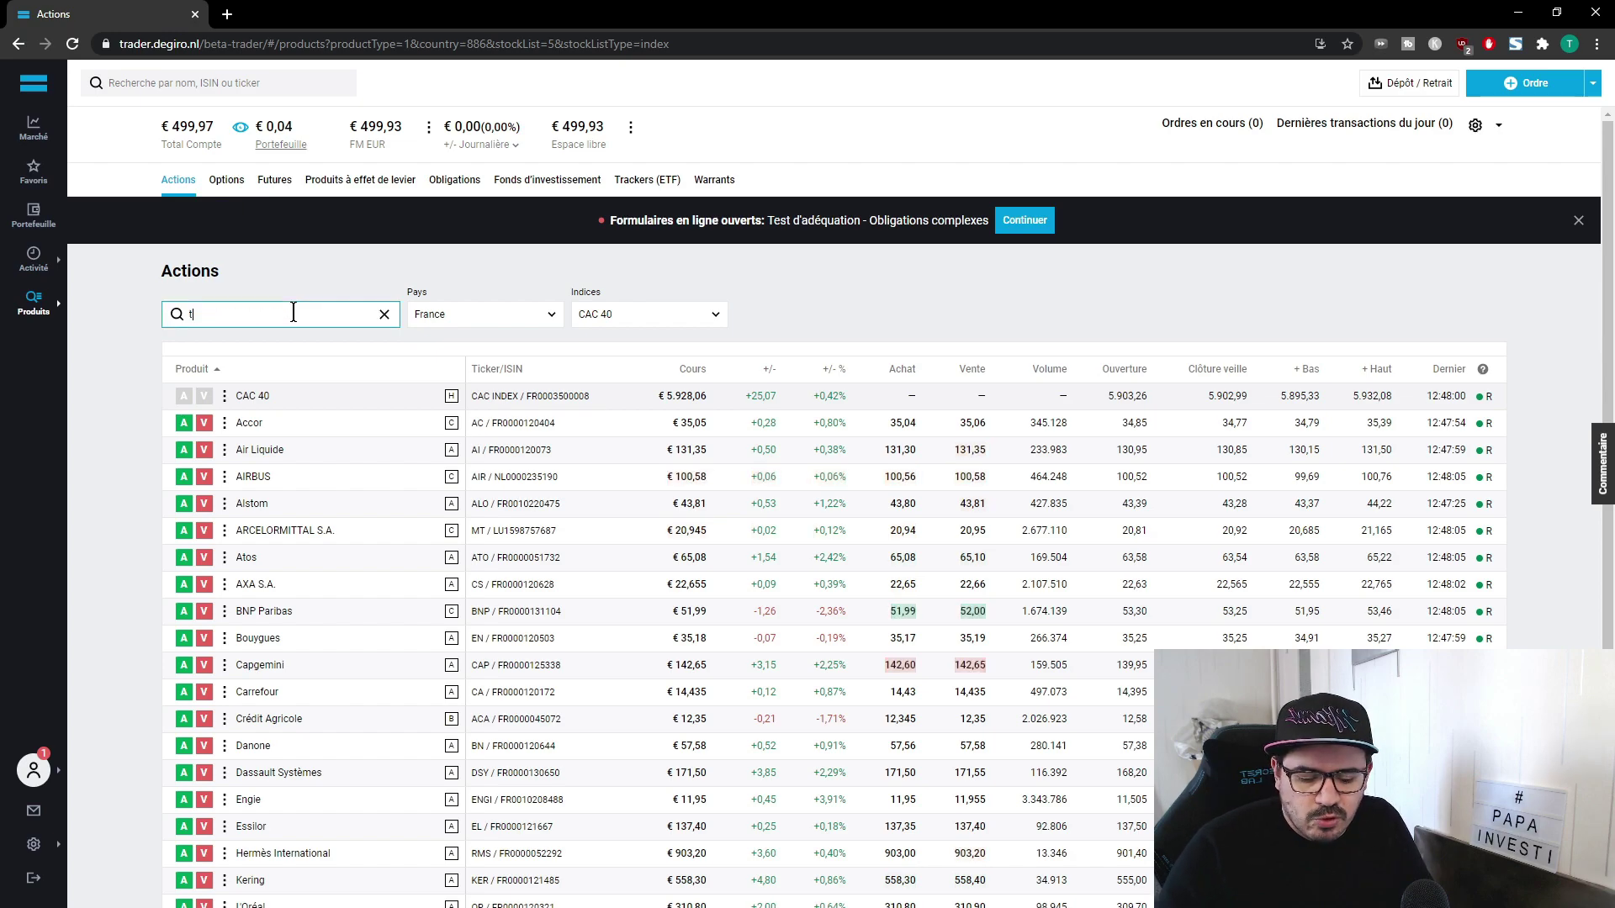
text(ota)
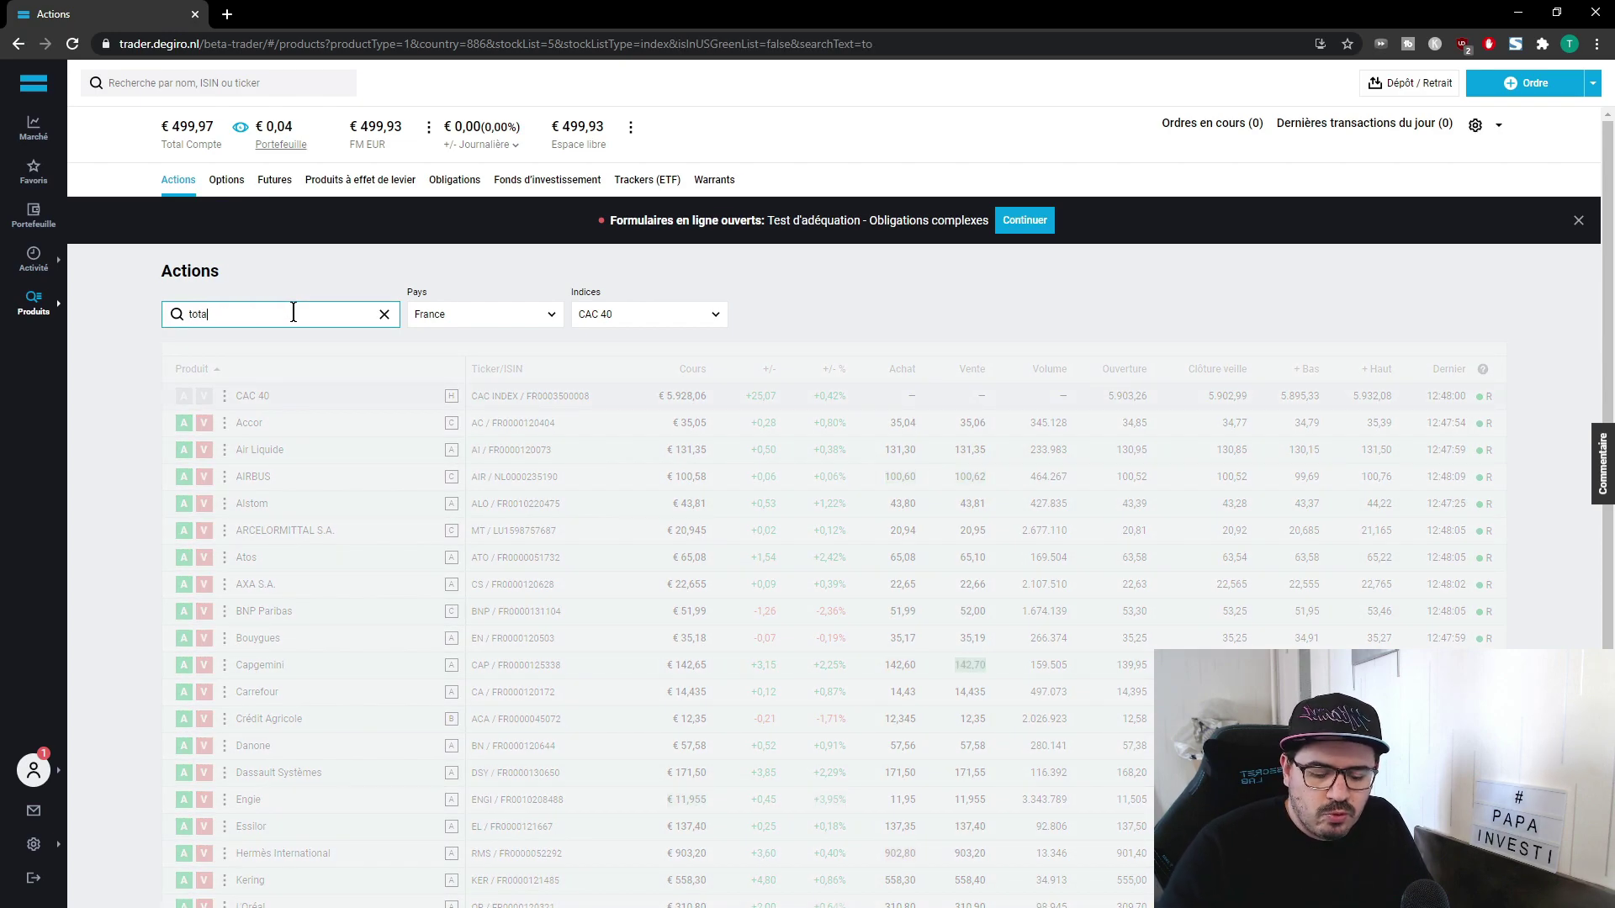
text(l)
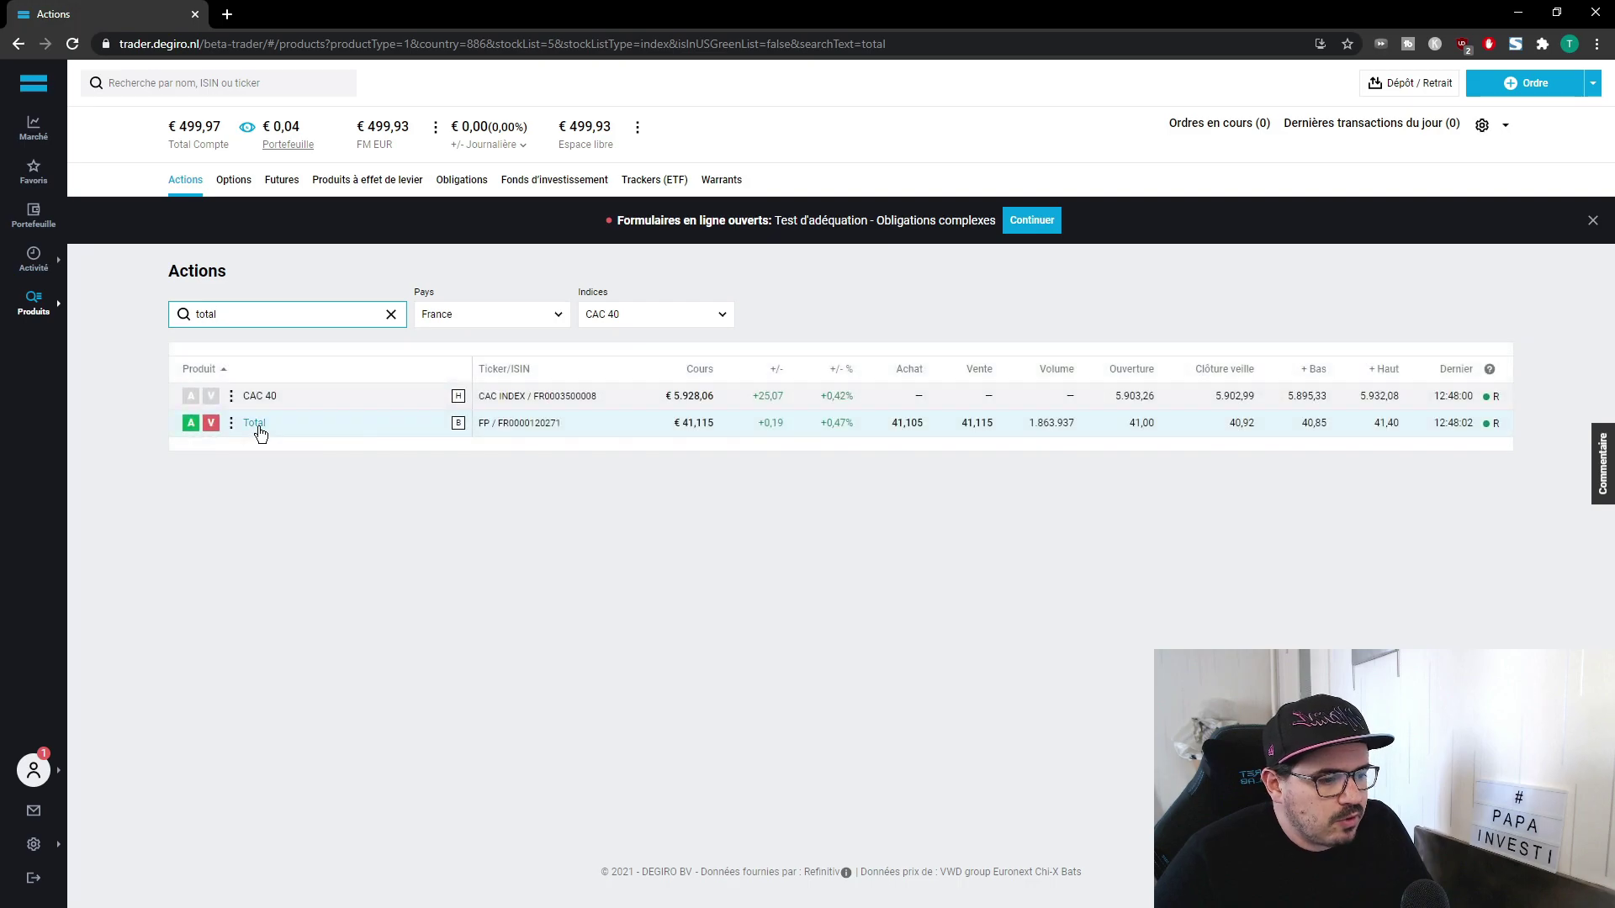
click(255, 423)
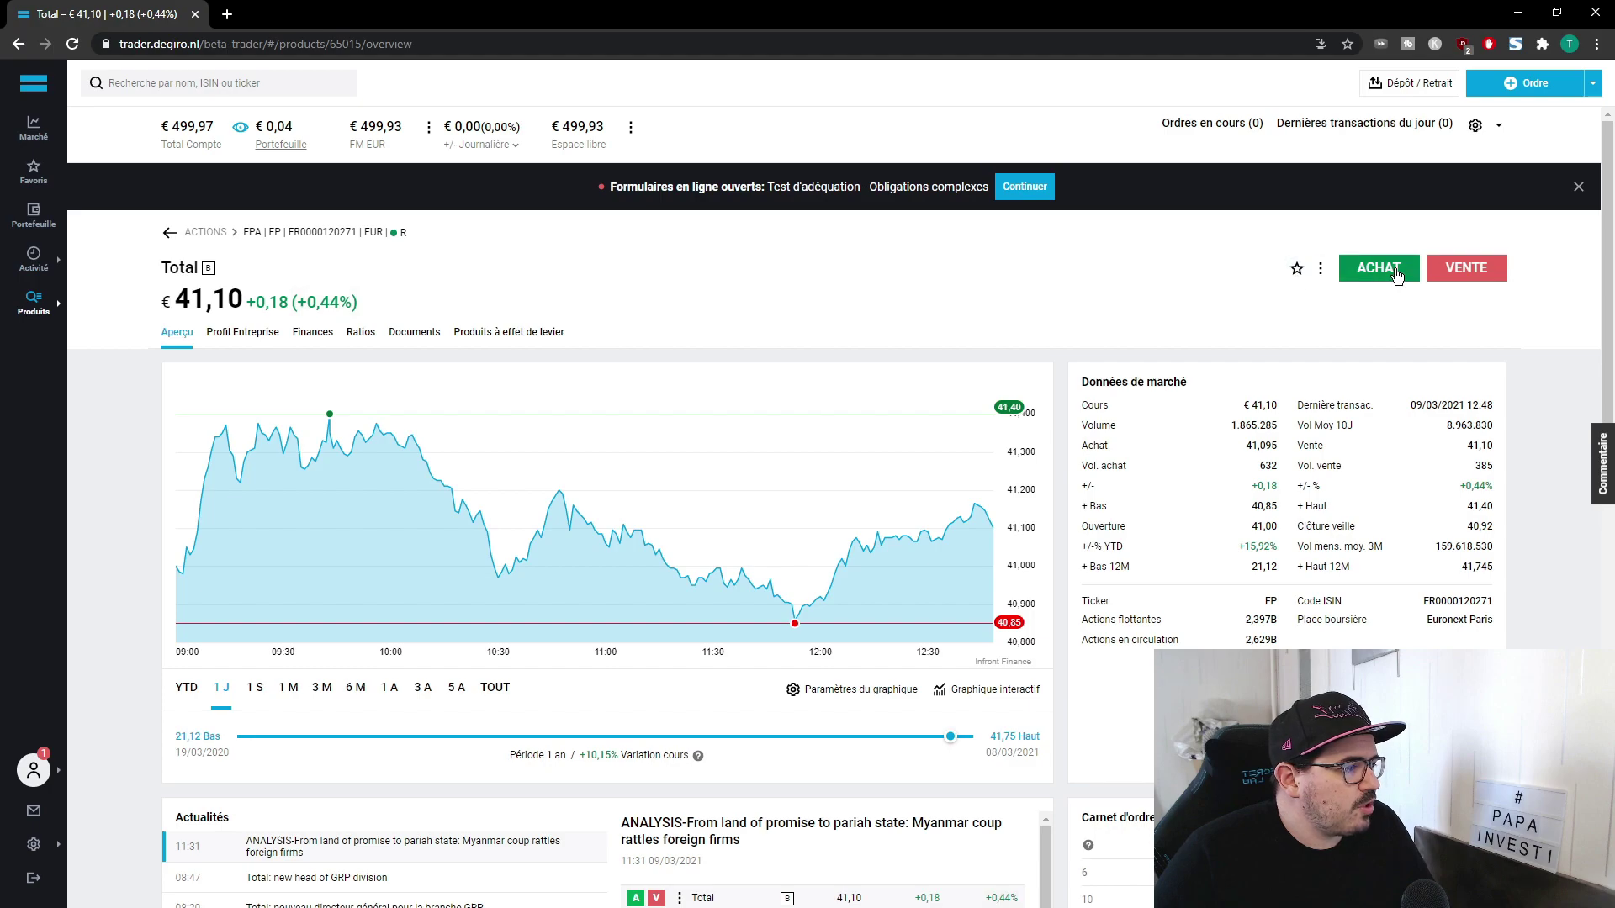
Step: Start adding the Total stock to favourites and create a new favourites list named Actions
click(1297, 269)
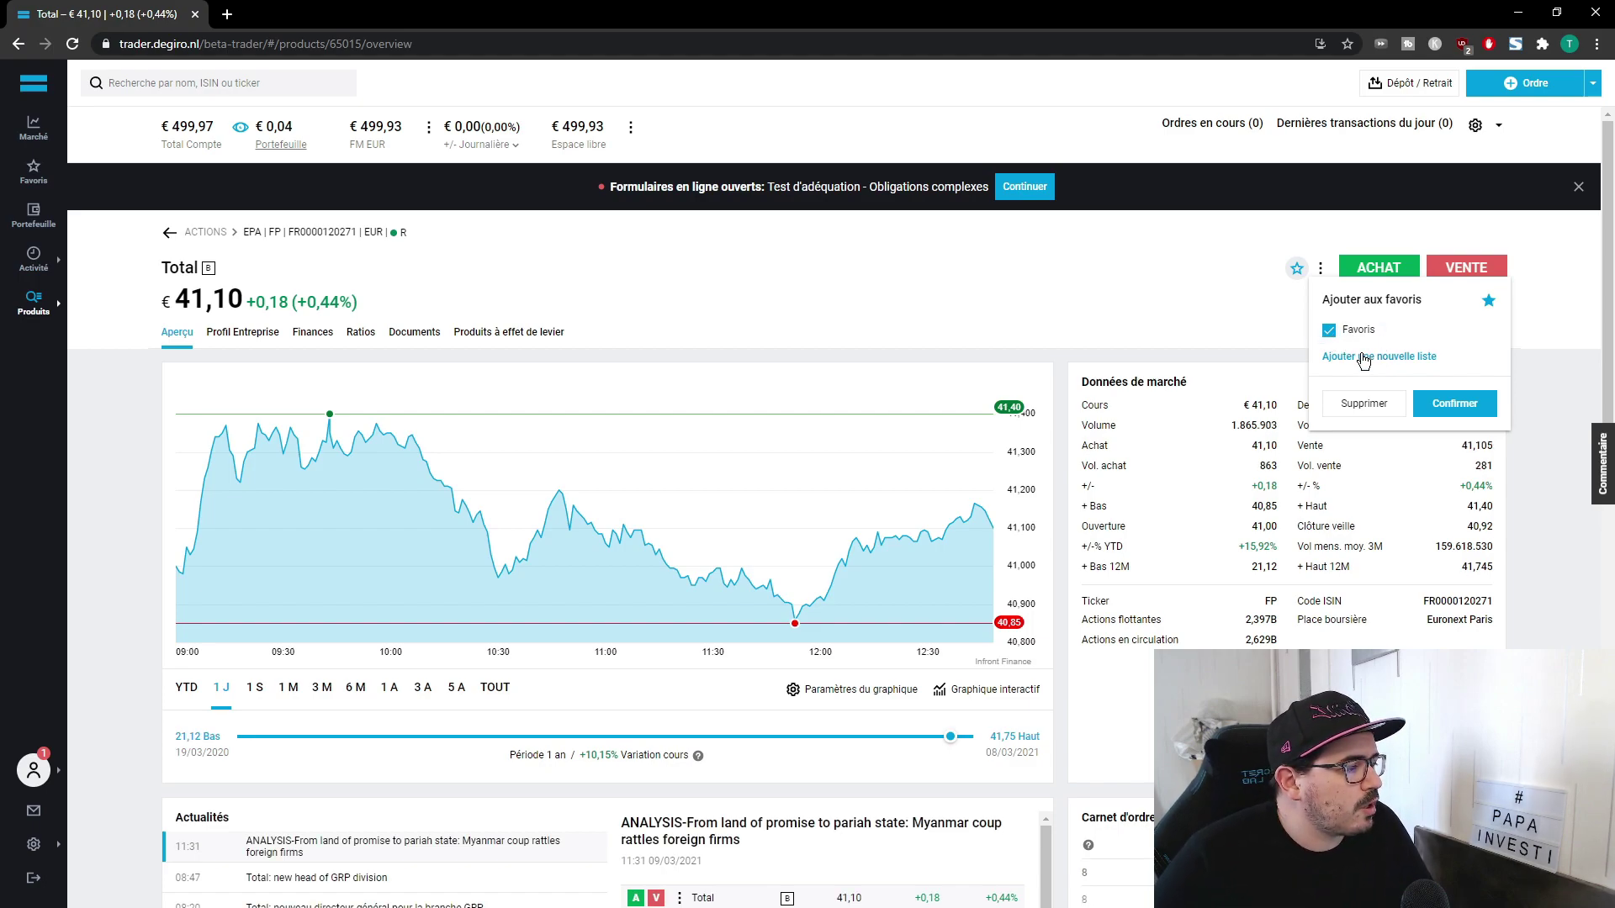
click(1367, 360)
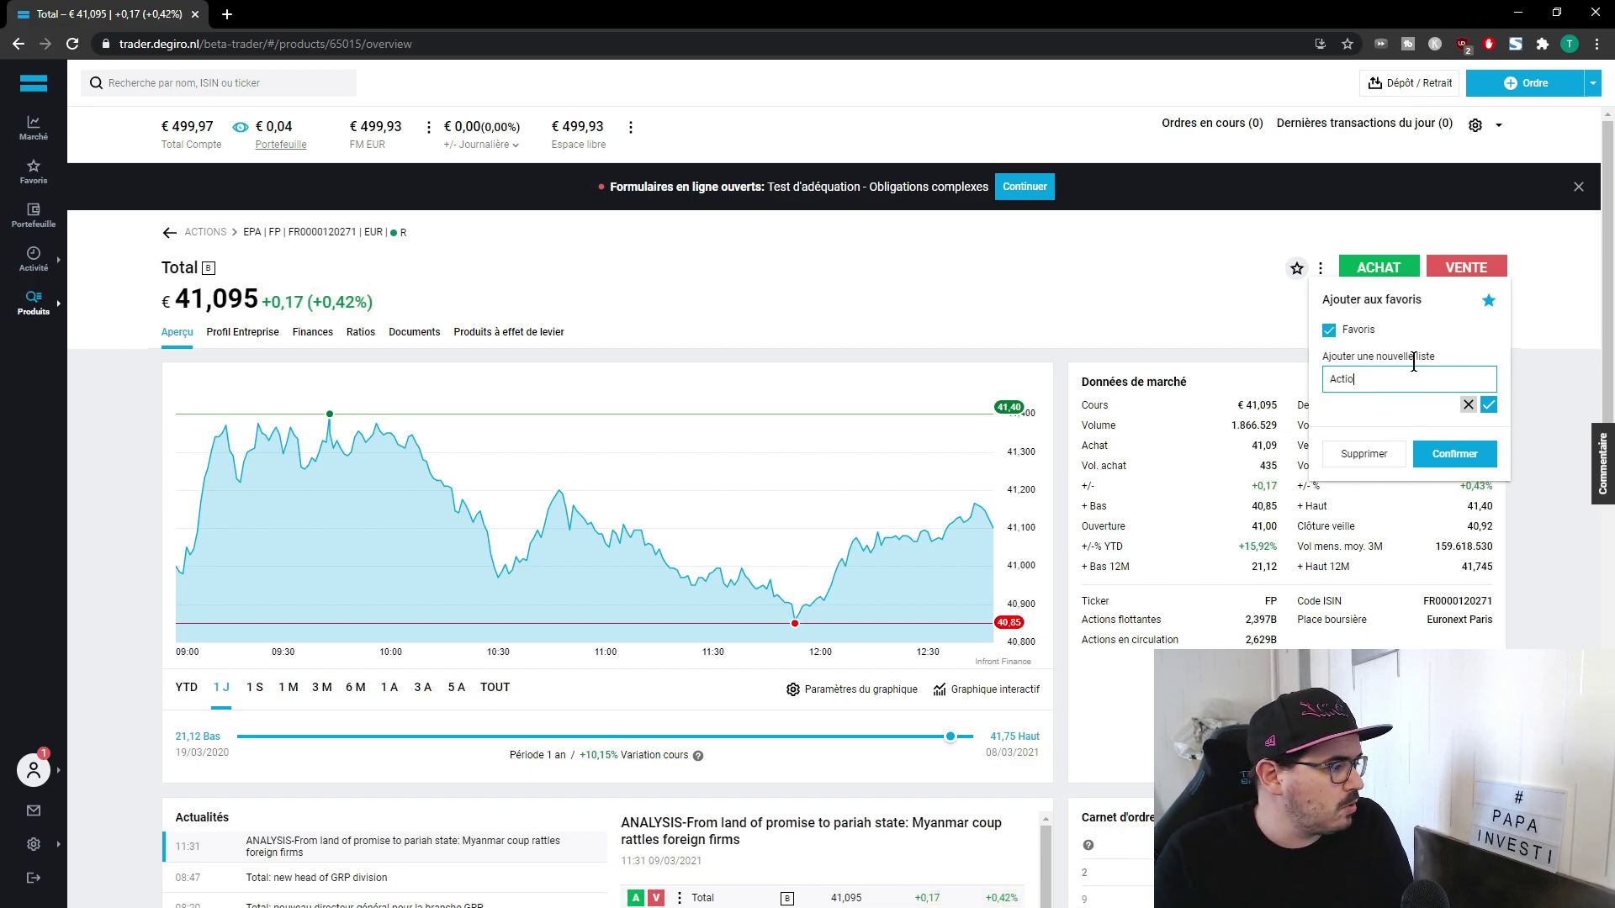
click(1489, 405)
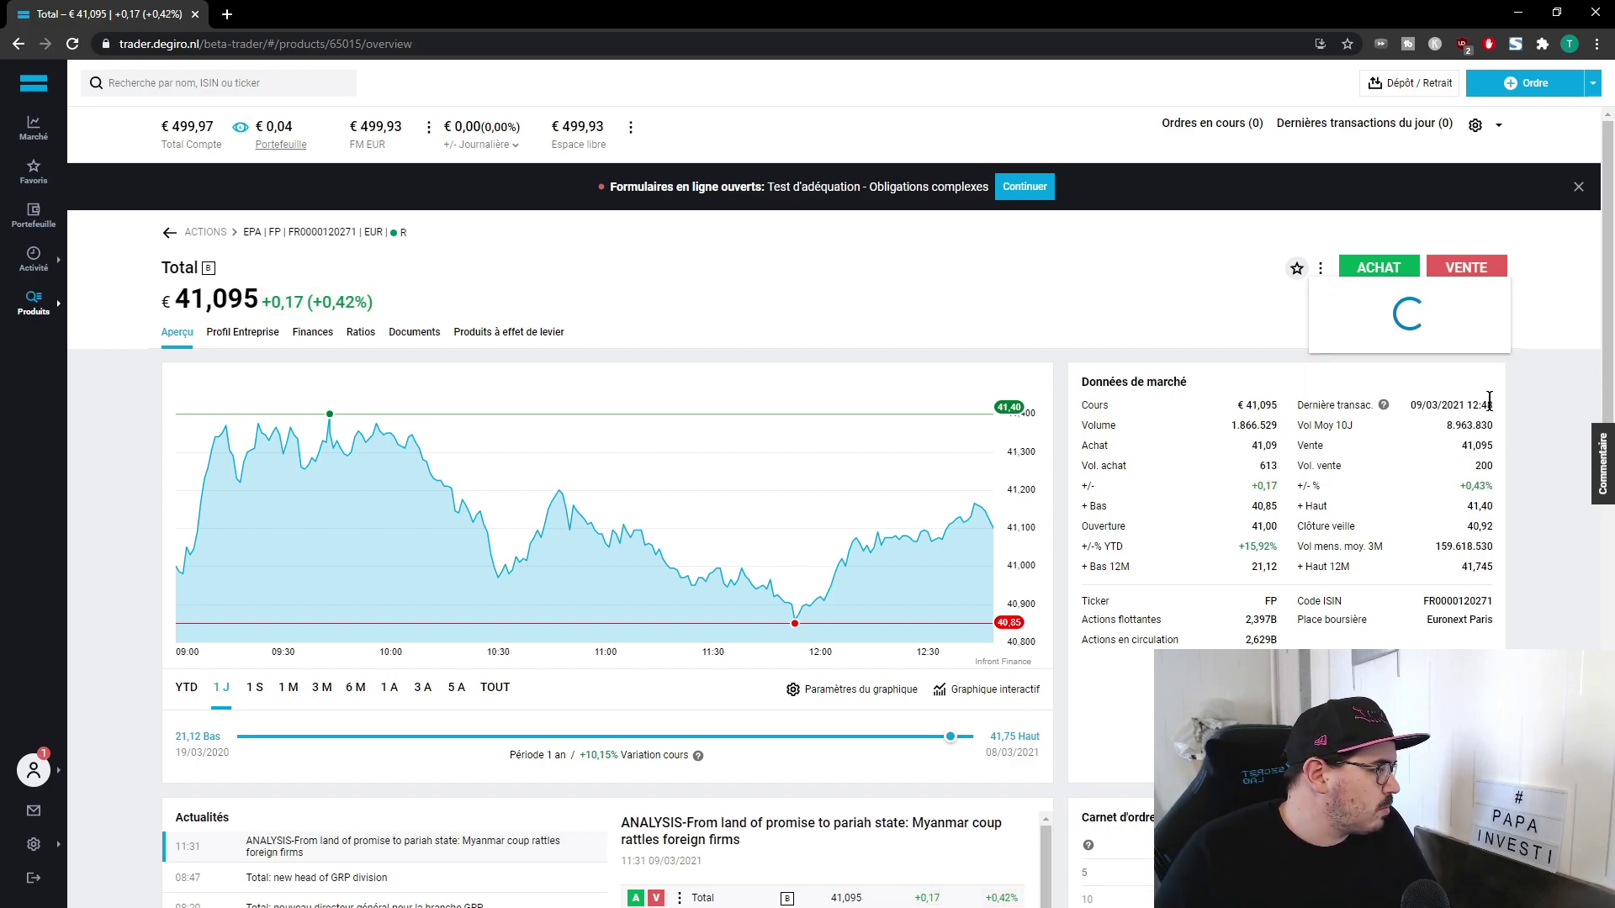
click(1329, 357)
click(1329, 330)
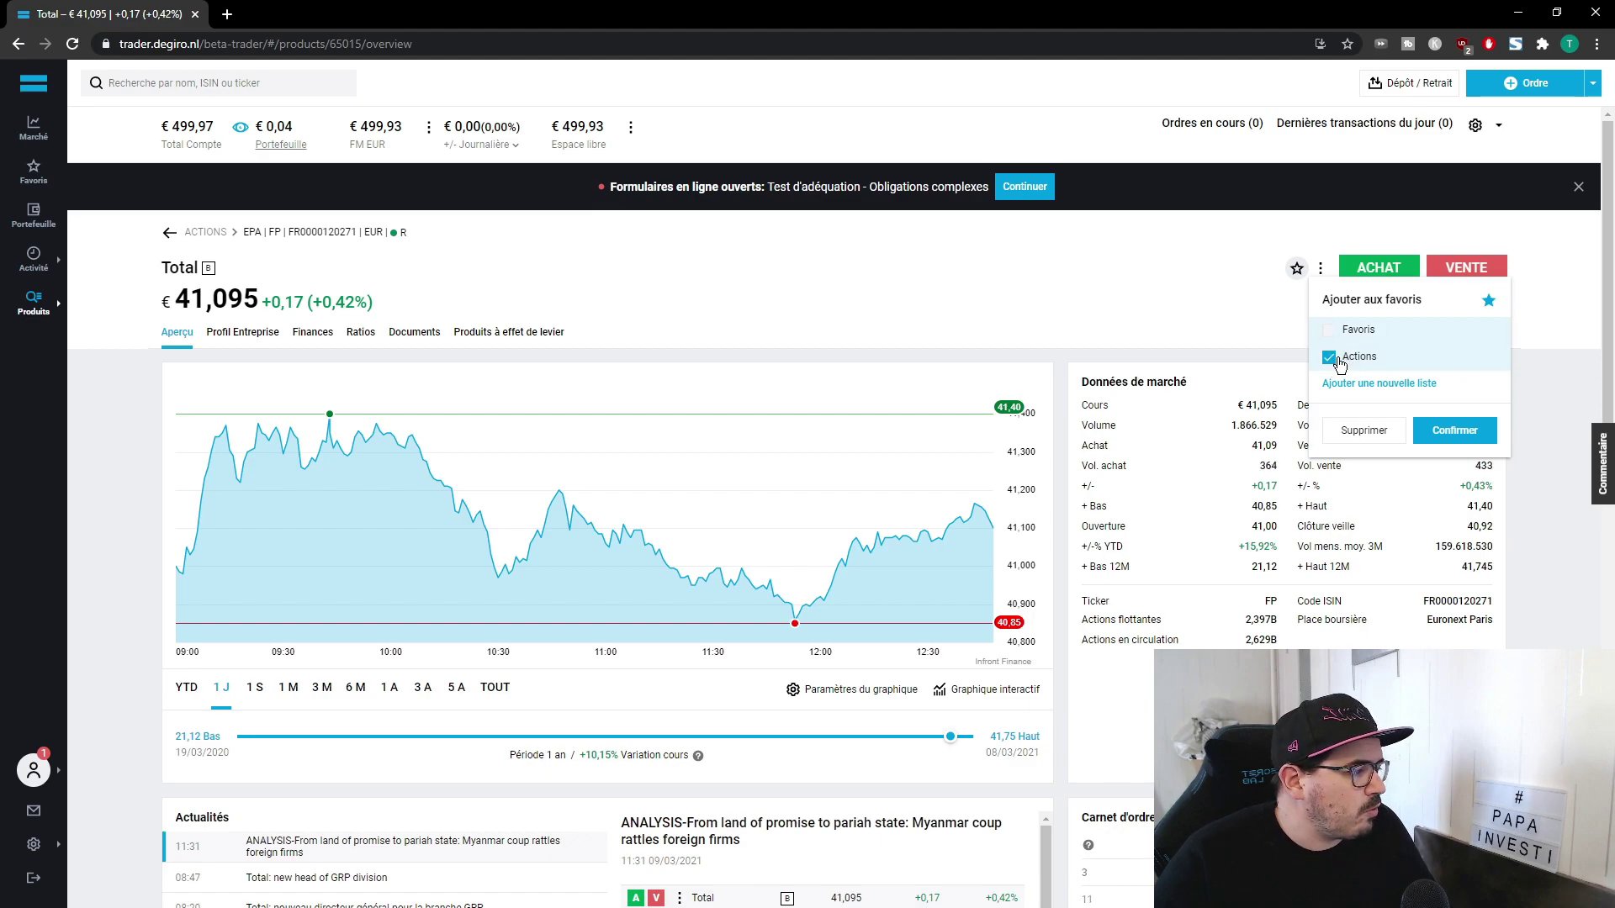
click(1329, 330)
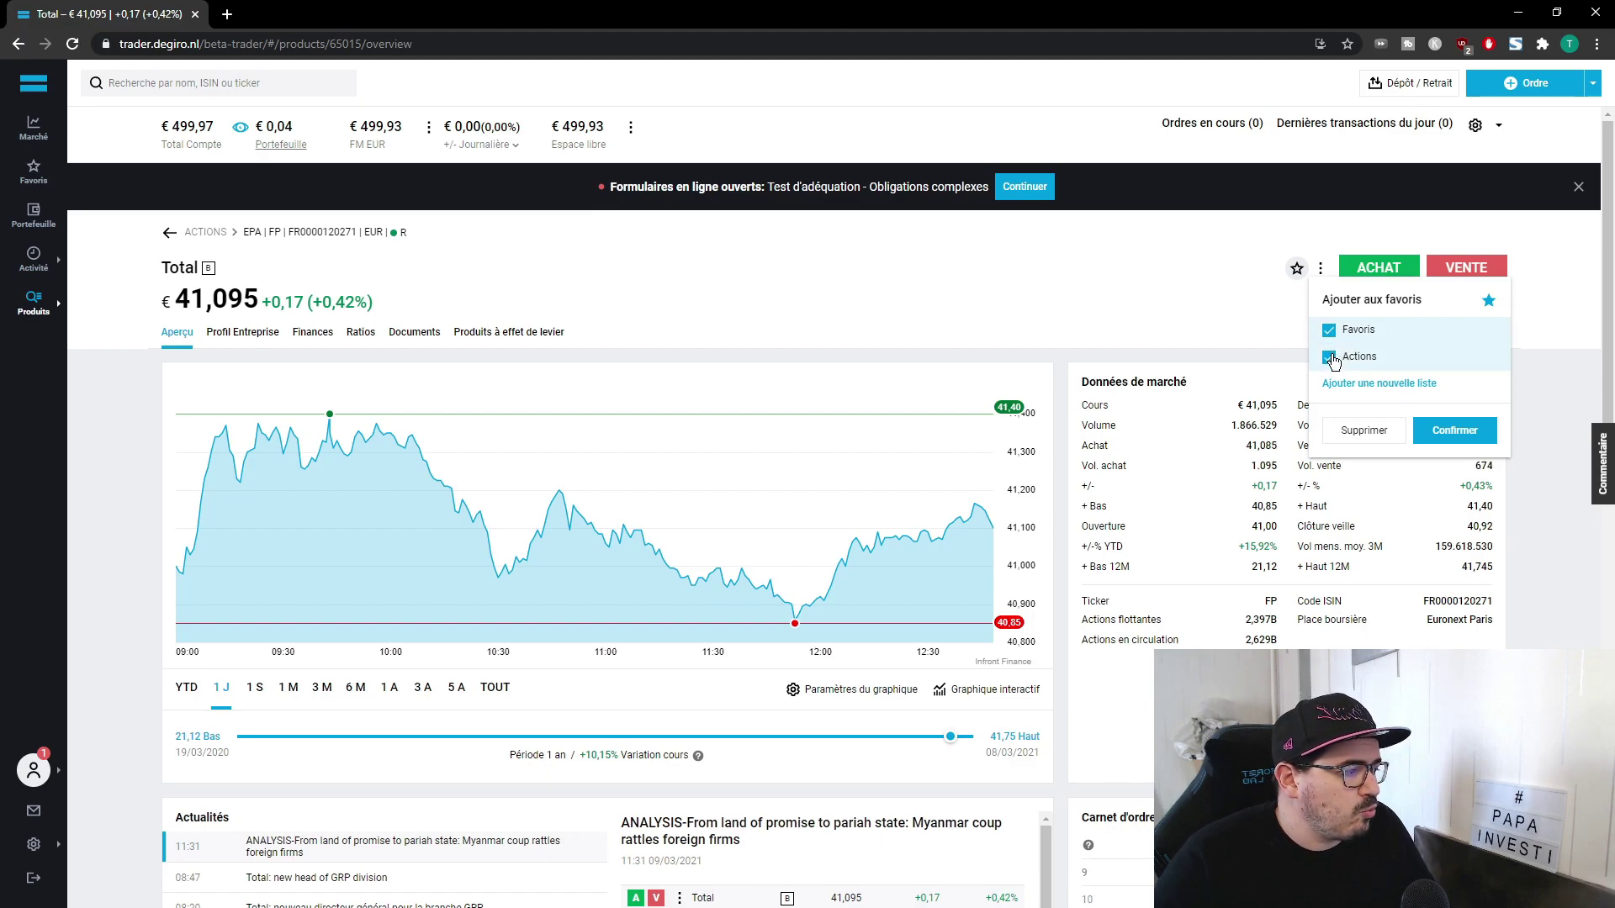
click(1329, 357)
Step: Create another favourites list named ETF while adding the Total stock
click(1368, 386)
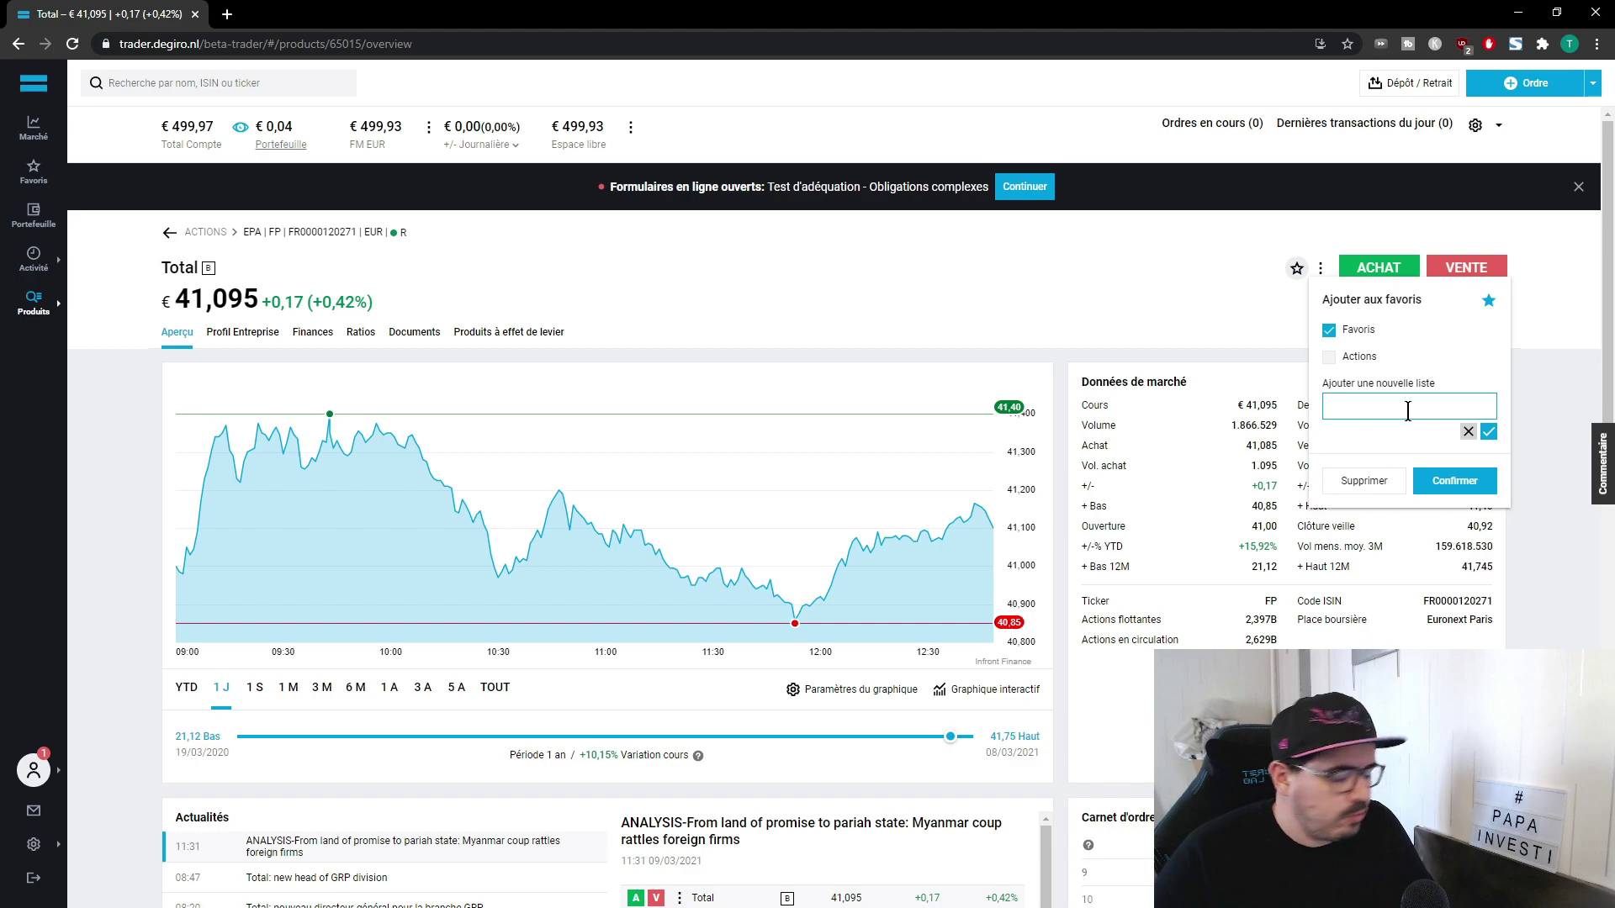
text(ETF)
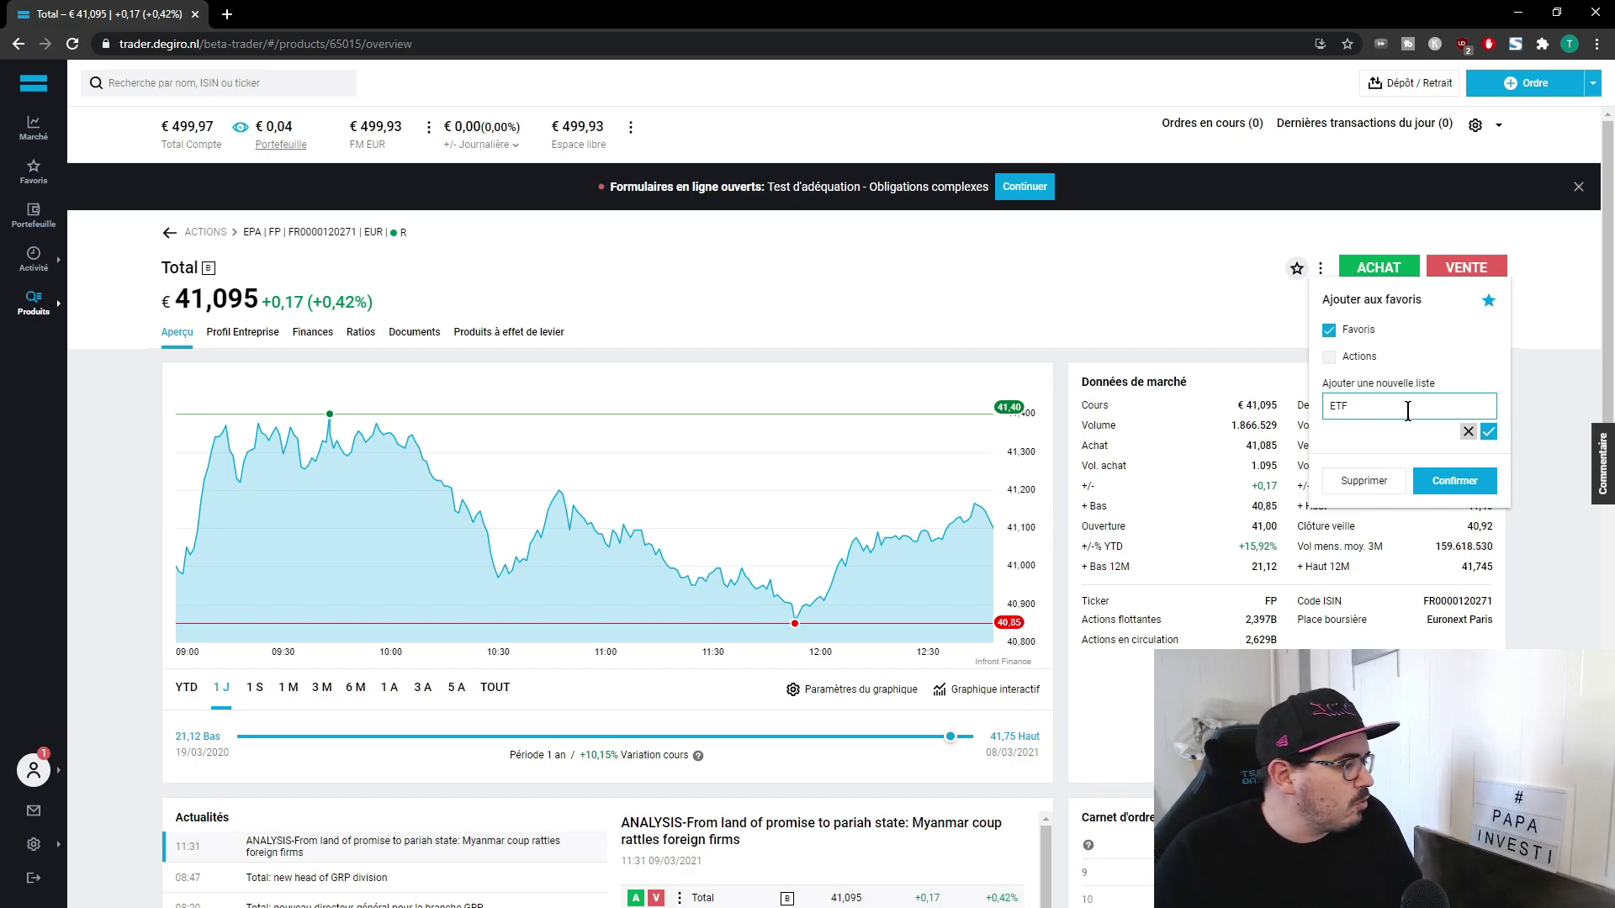
click(1489, 432)
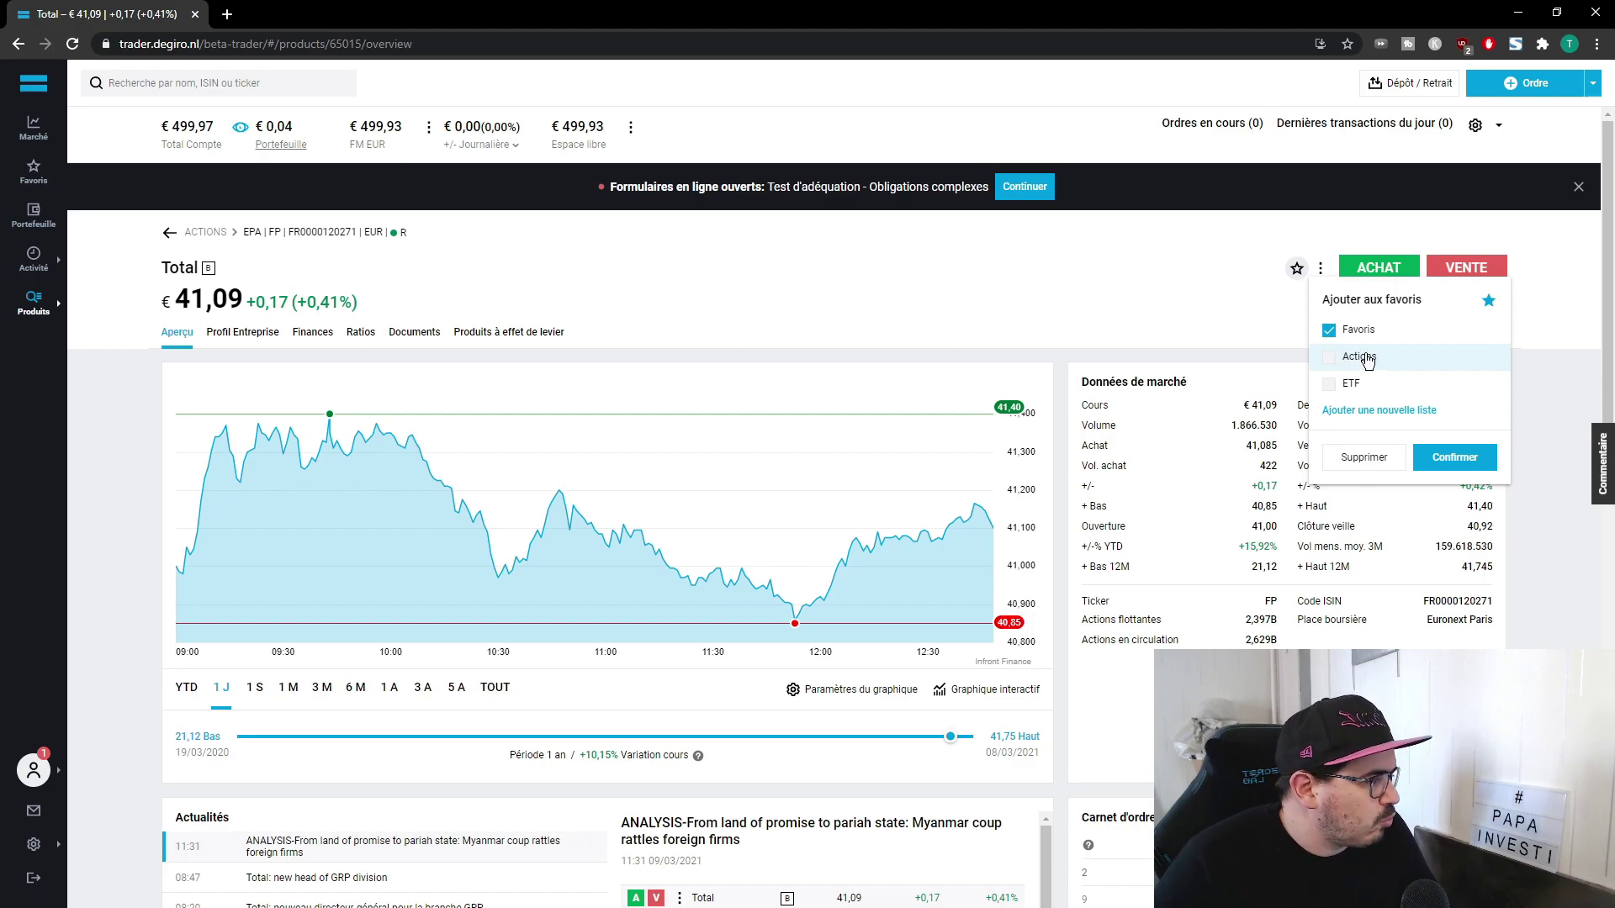
Step: Assign Total to the Actions list instead of Favoris and confirm the favourites selection
click(1330, 368)
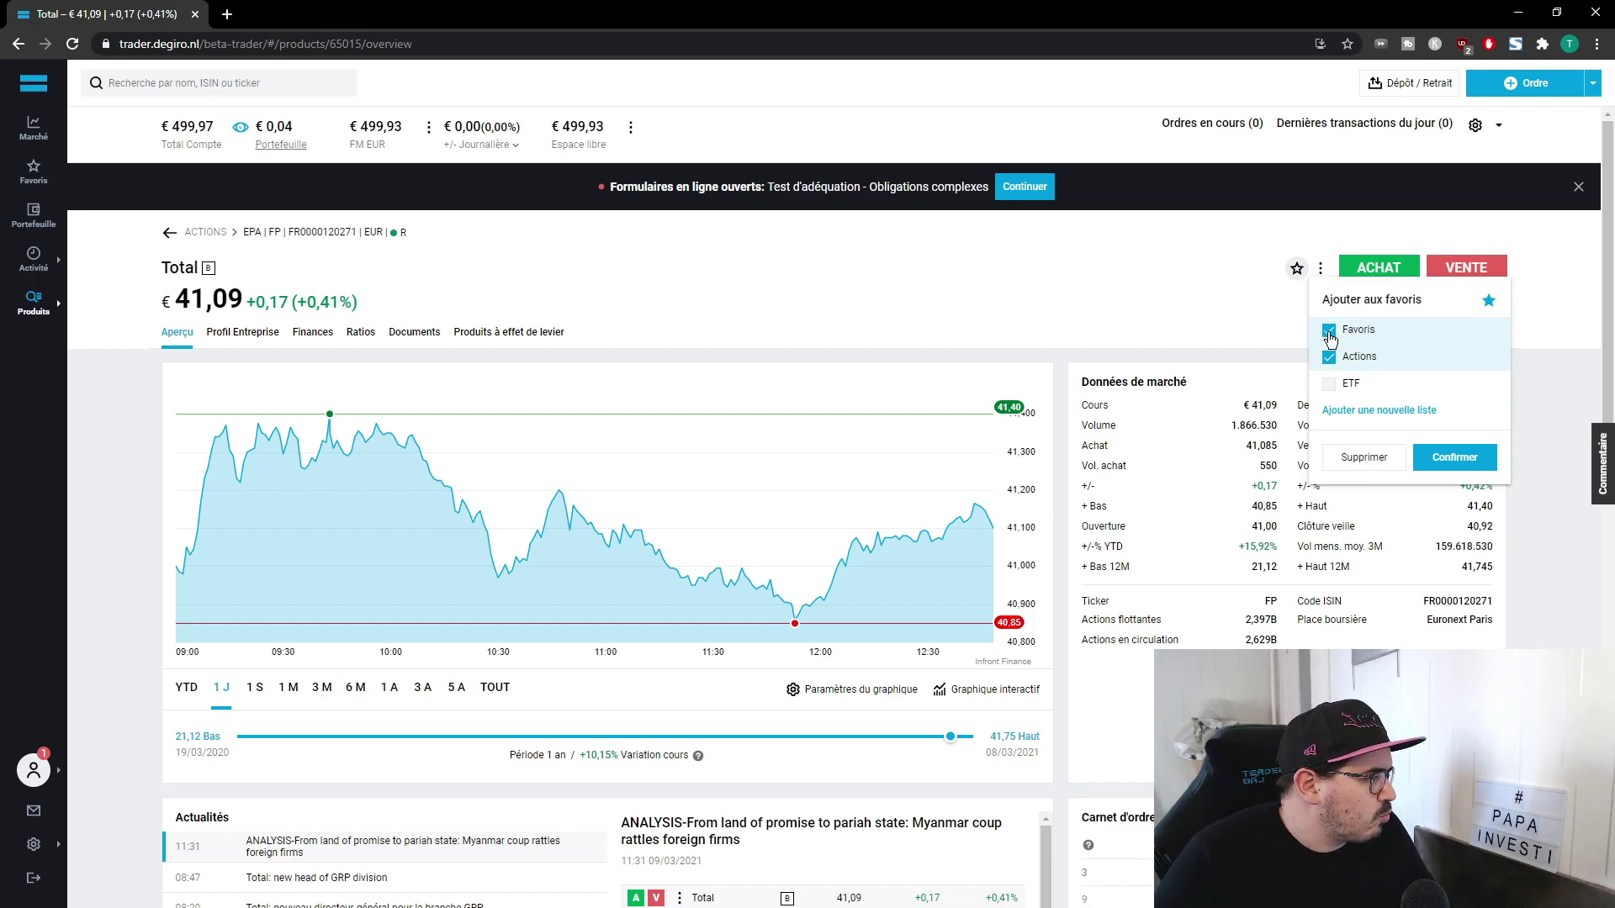
click(1329, 331)
click(1437, 461)
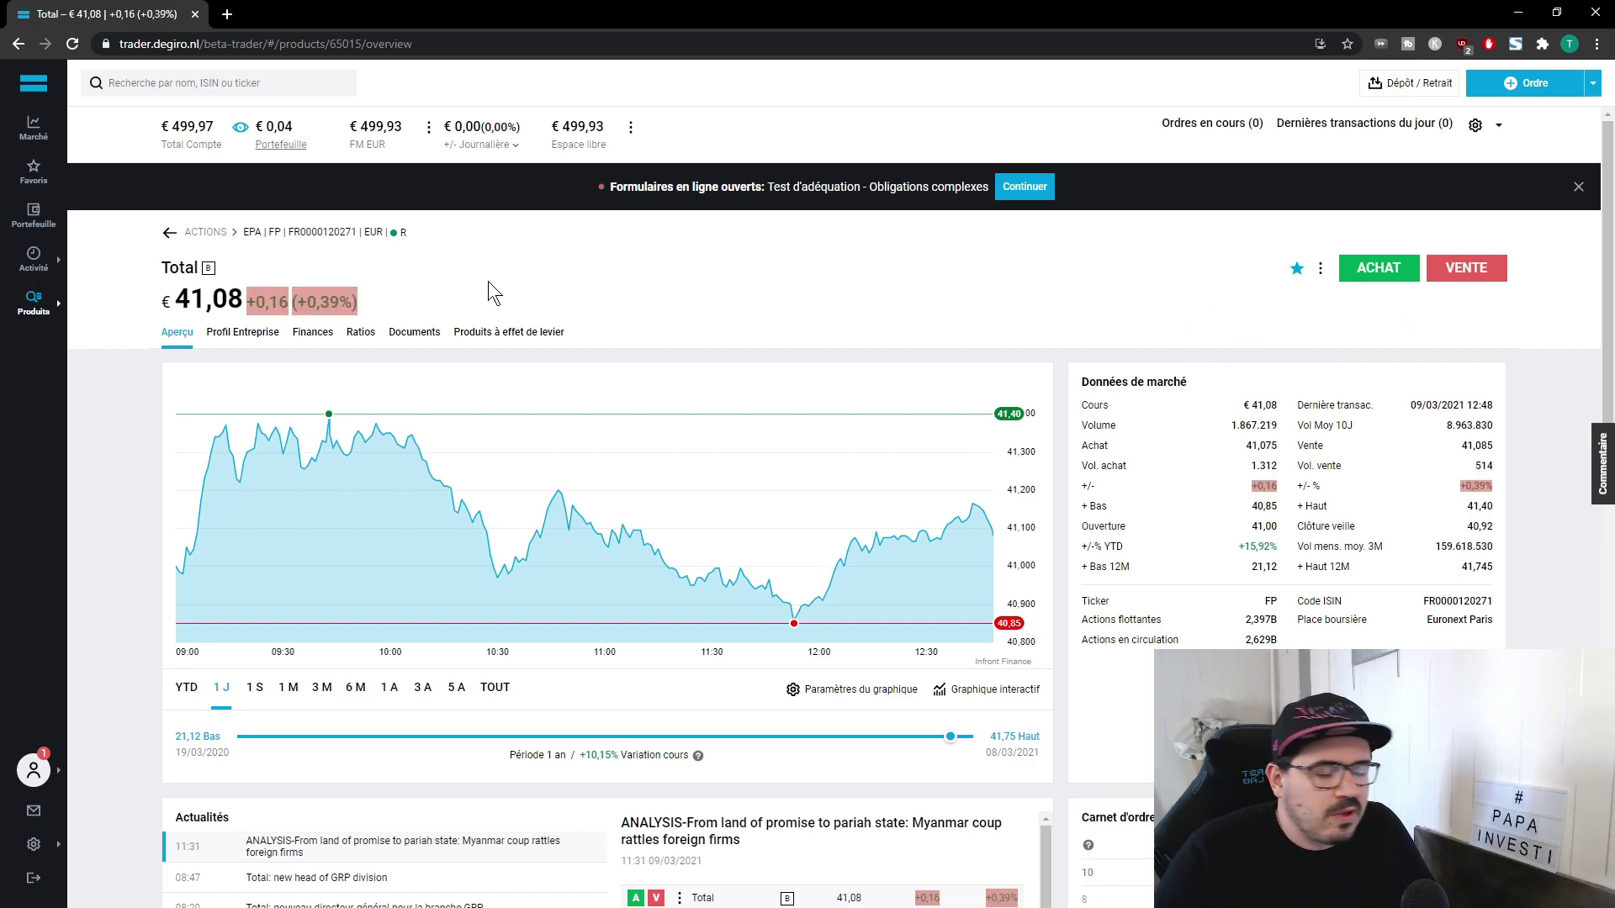
Step: View the Favoris, Actions and ETF lists on the favourites page, dismissing the open forms banner
click(34, 171)
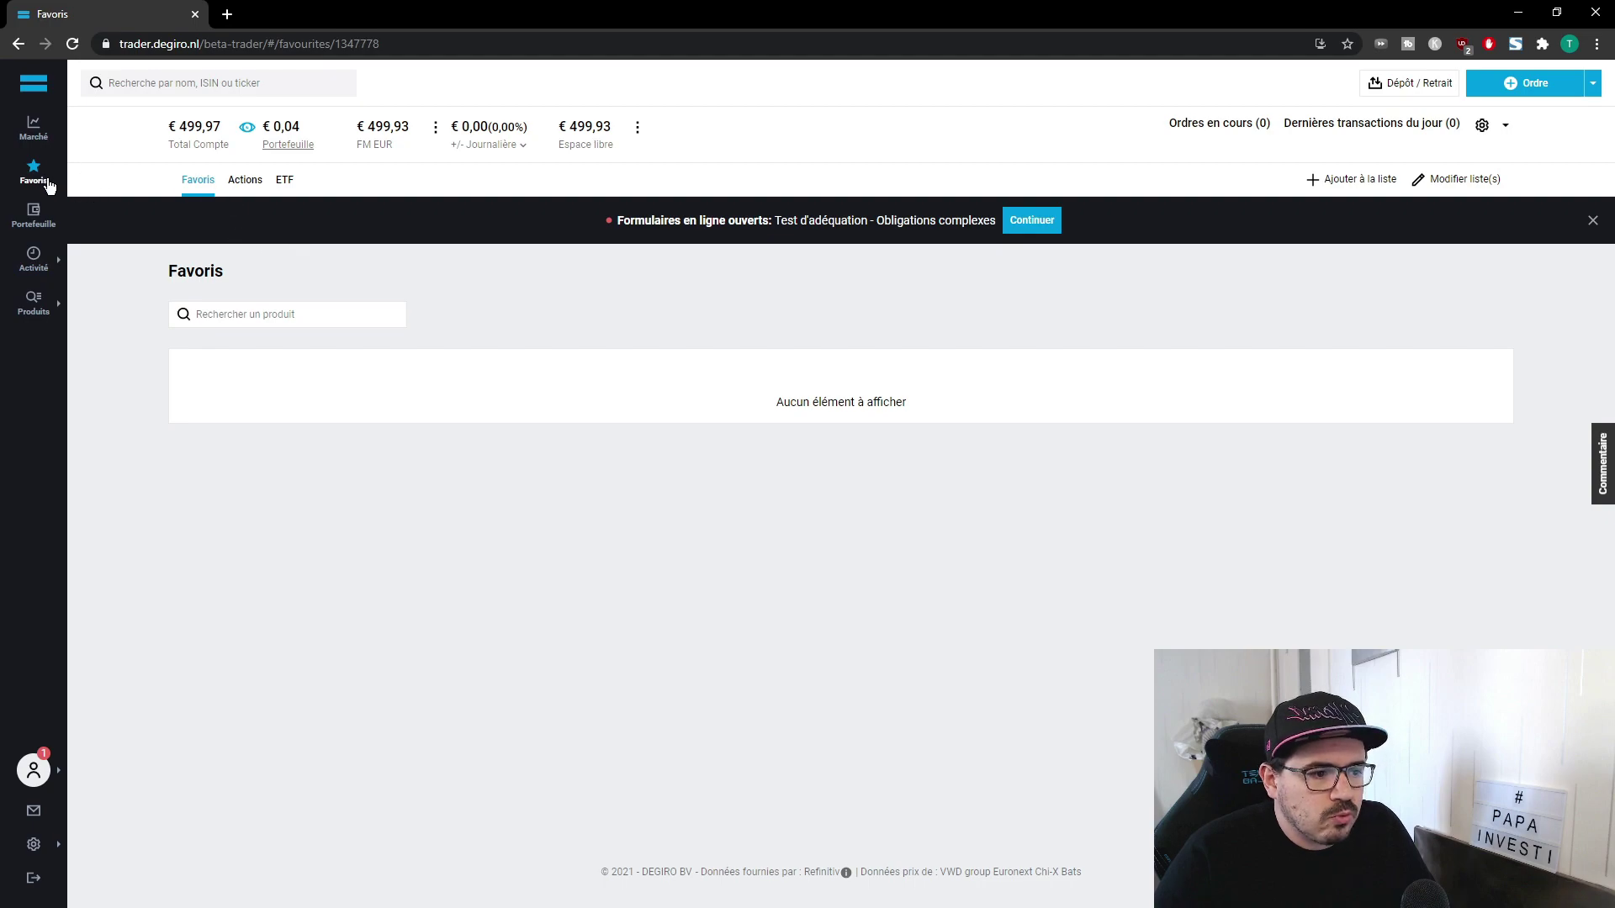
click(247, 180)
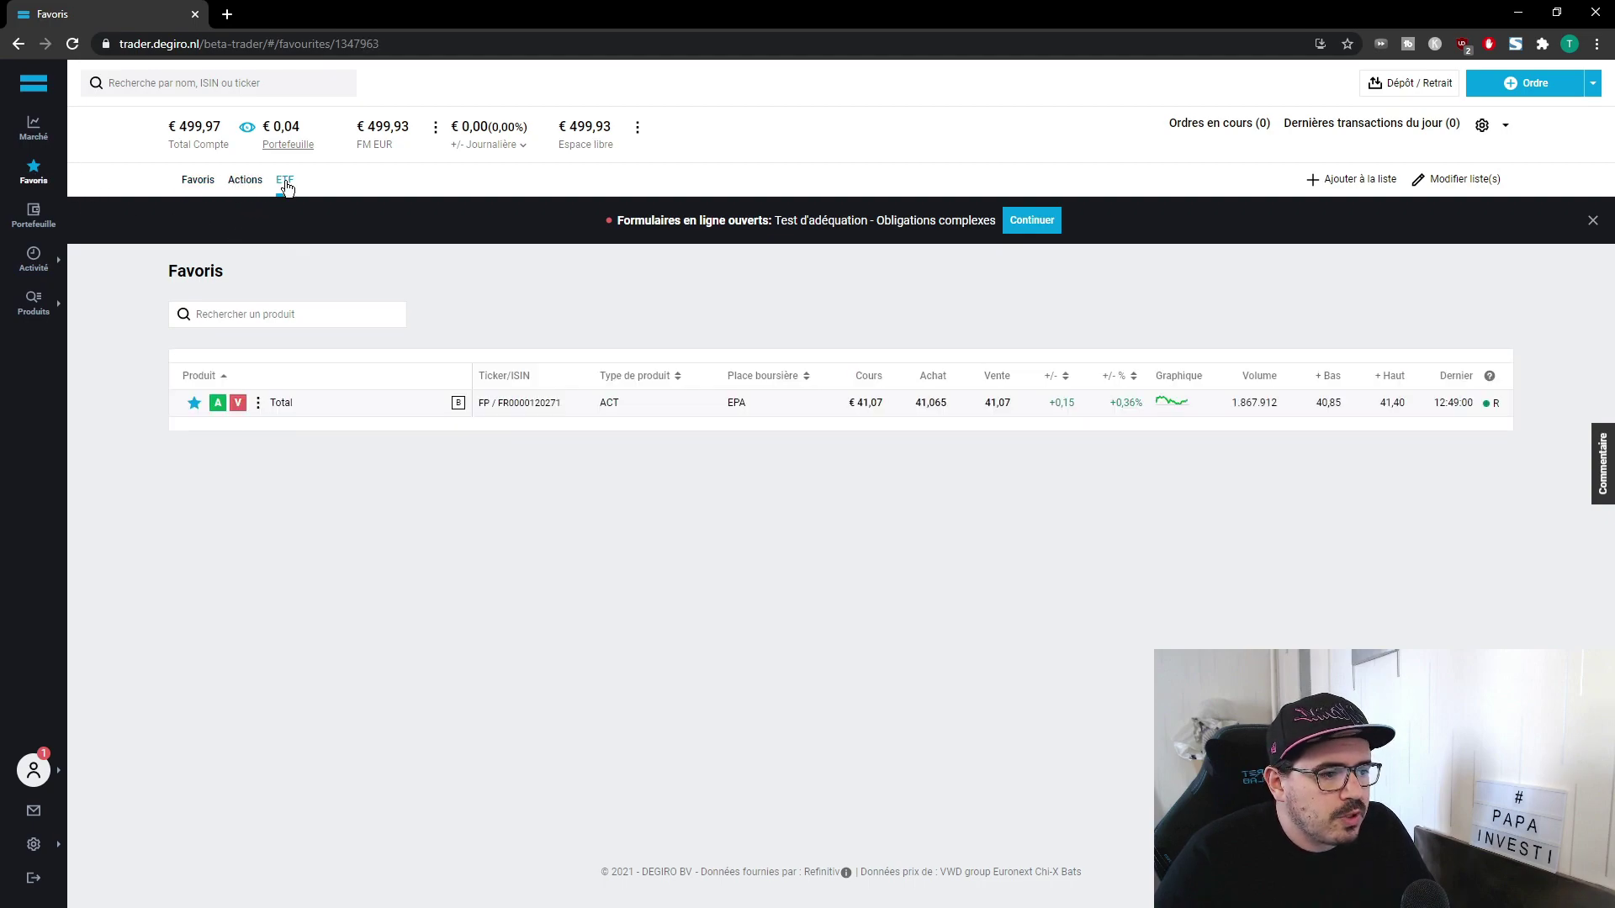
click(284, 180)
click(1593, 223)
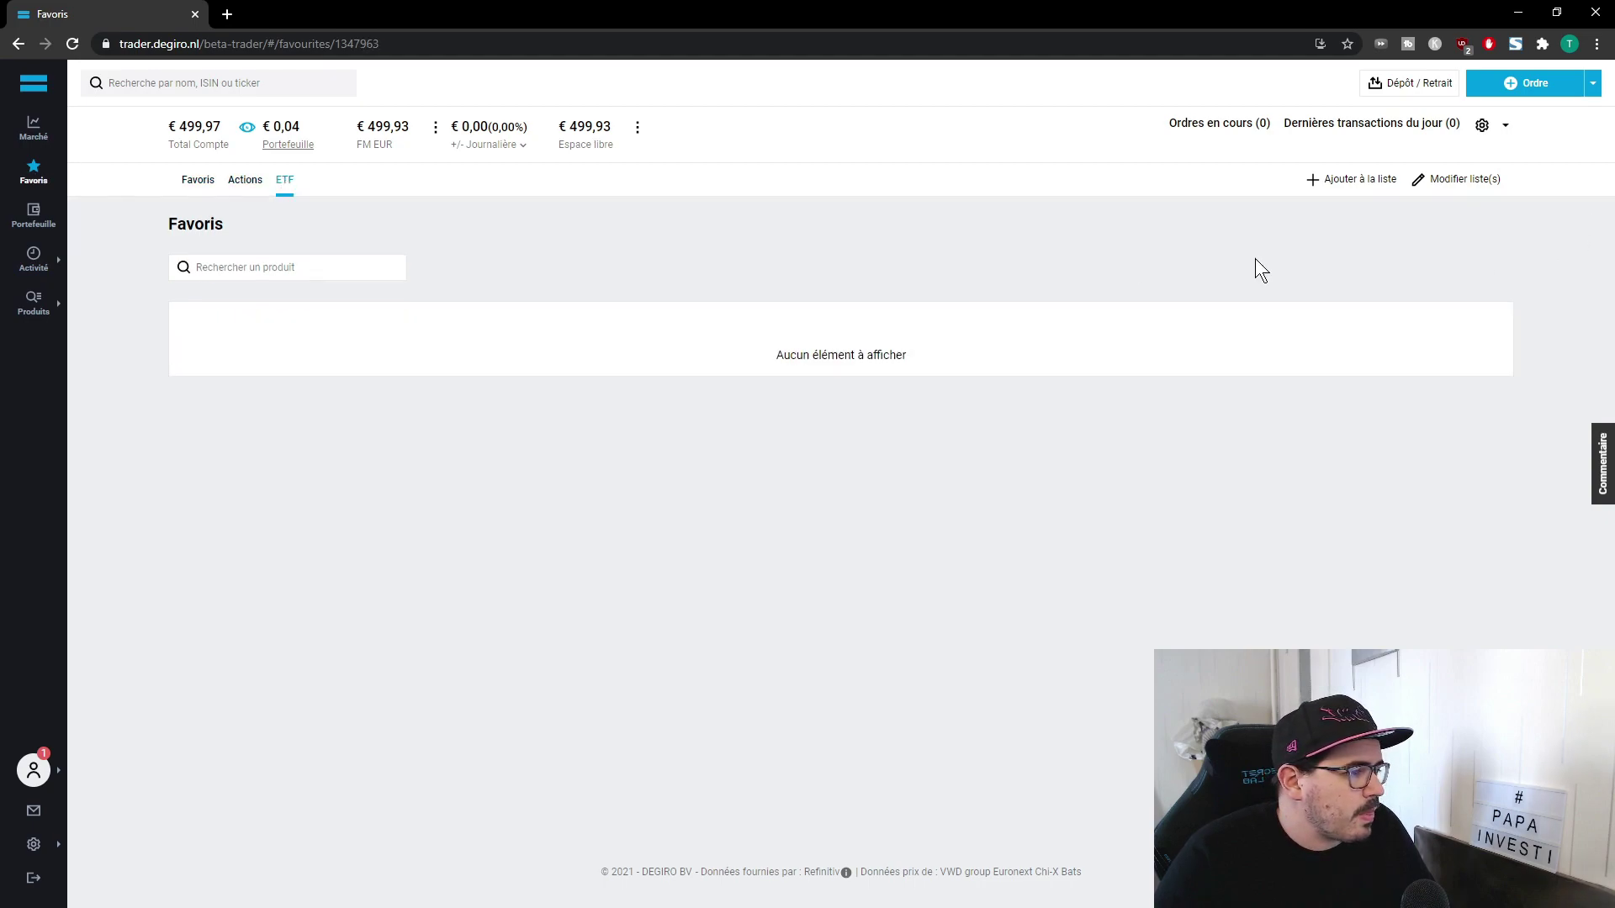
Step: Return to the Actions favourites list and remove Total from favourites
click(249, 185)
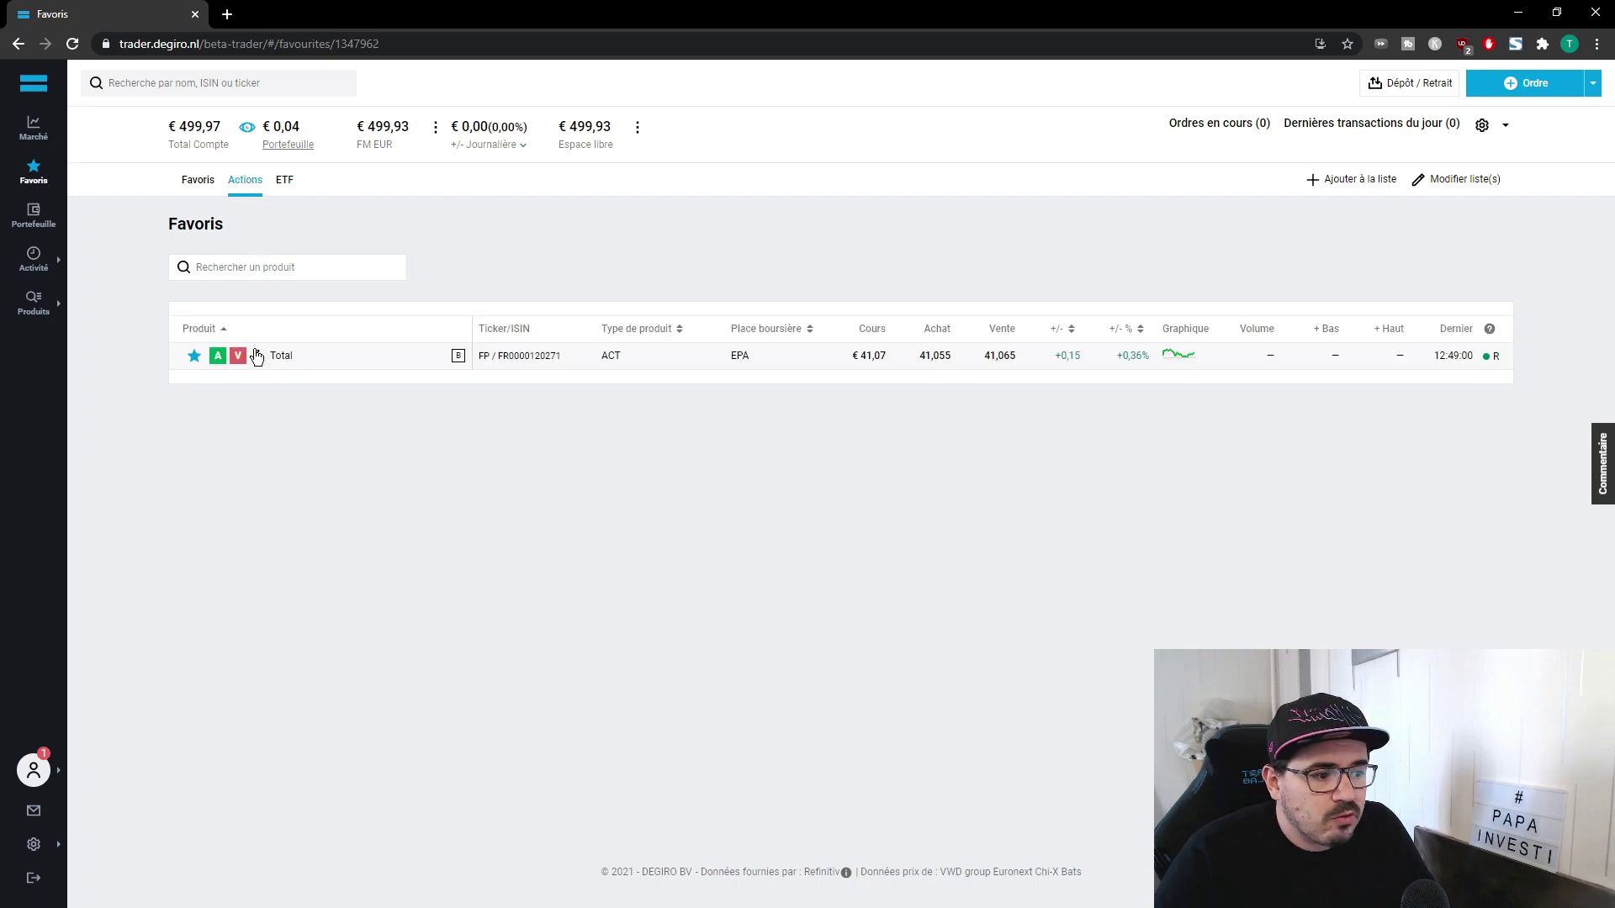
click(193, 357)
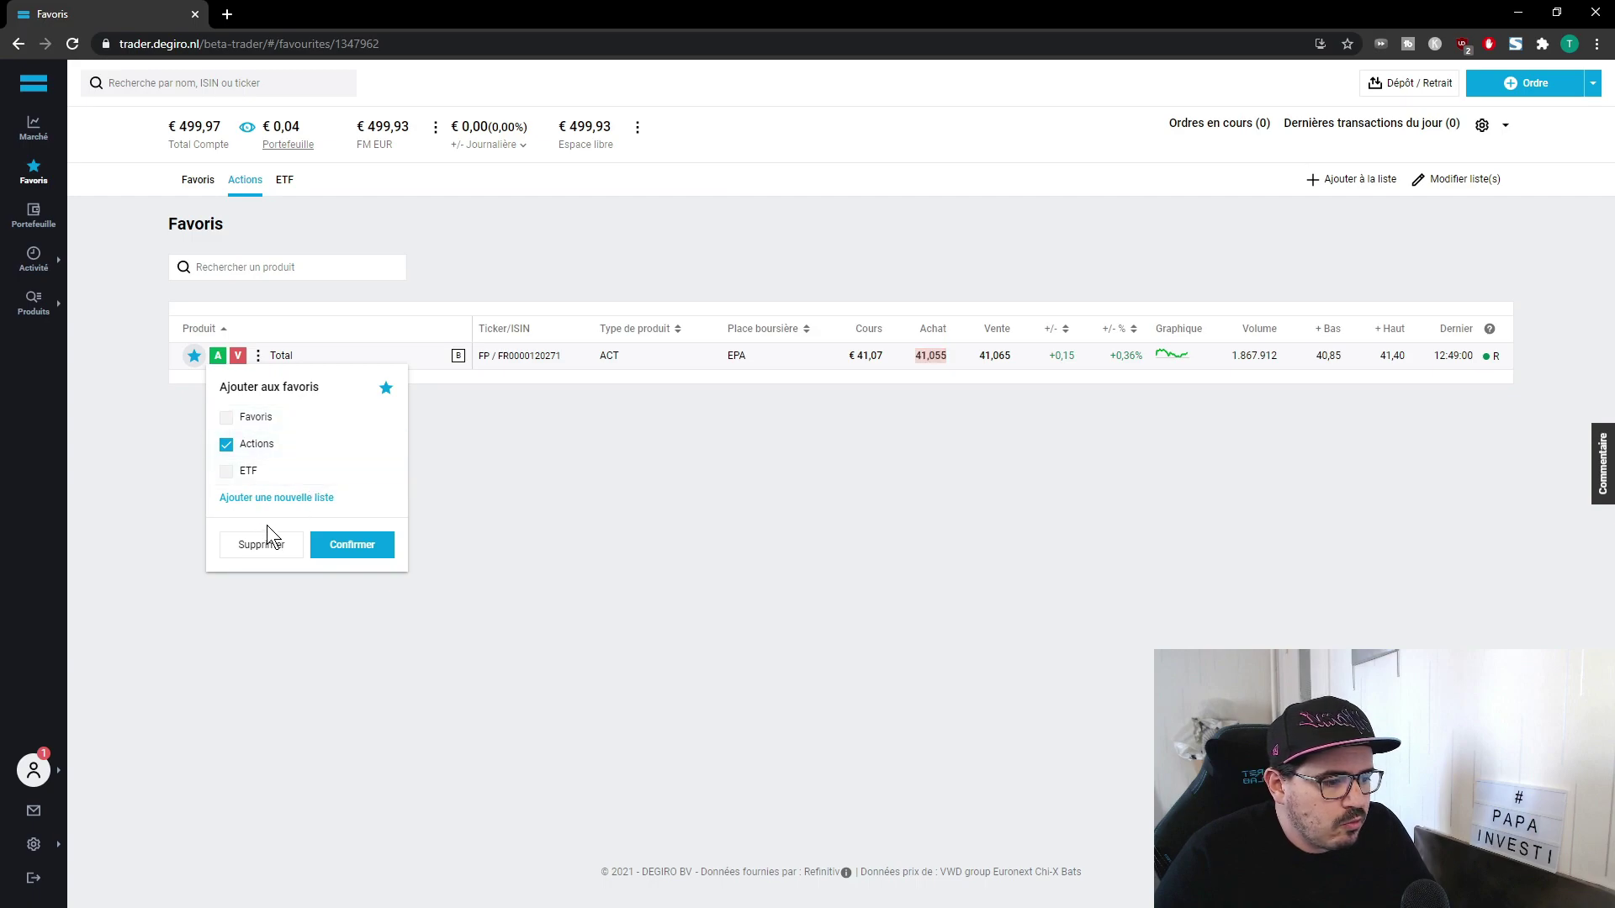
click(268, 546)
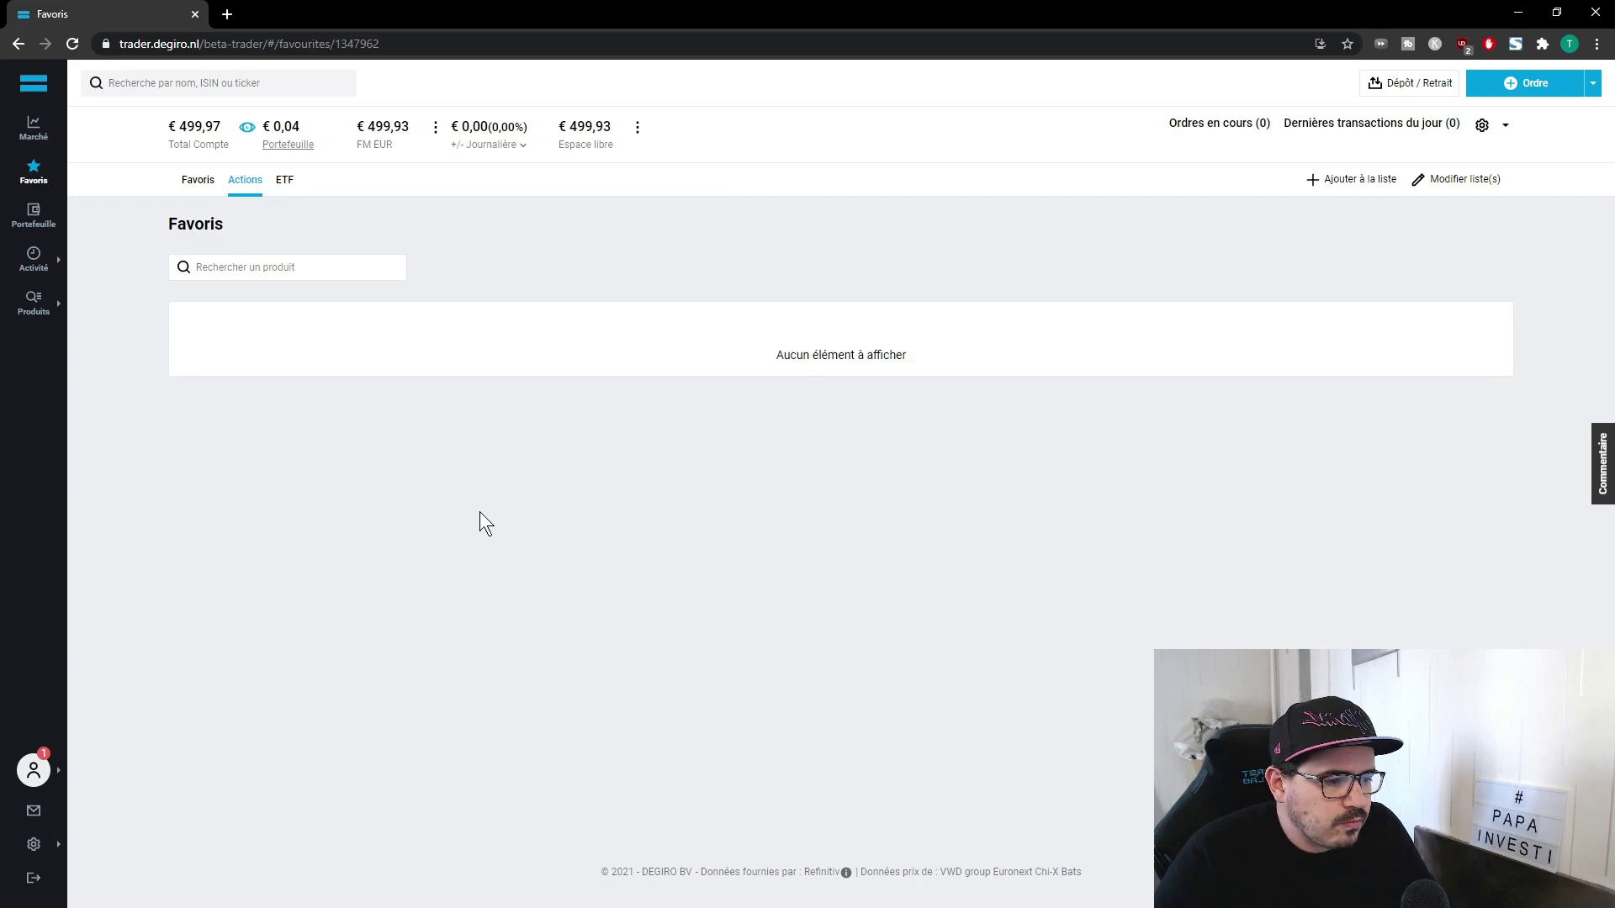
Step: Search the platform for "to", open the Total stock's detail page and dismiss the open forms banner
mouse_move(36, 304)
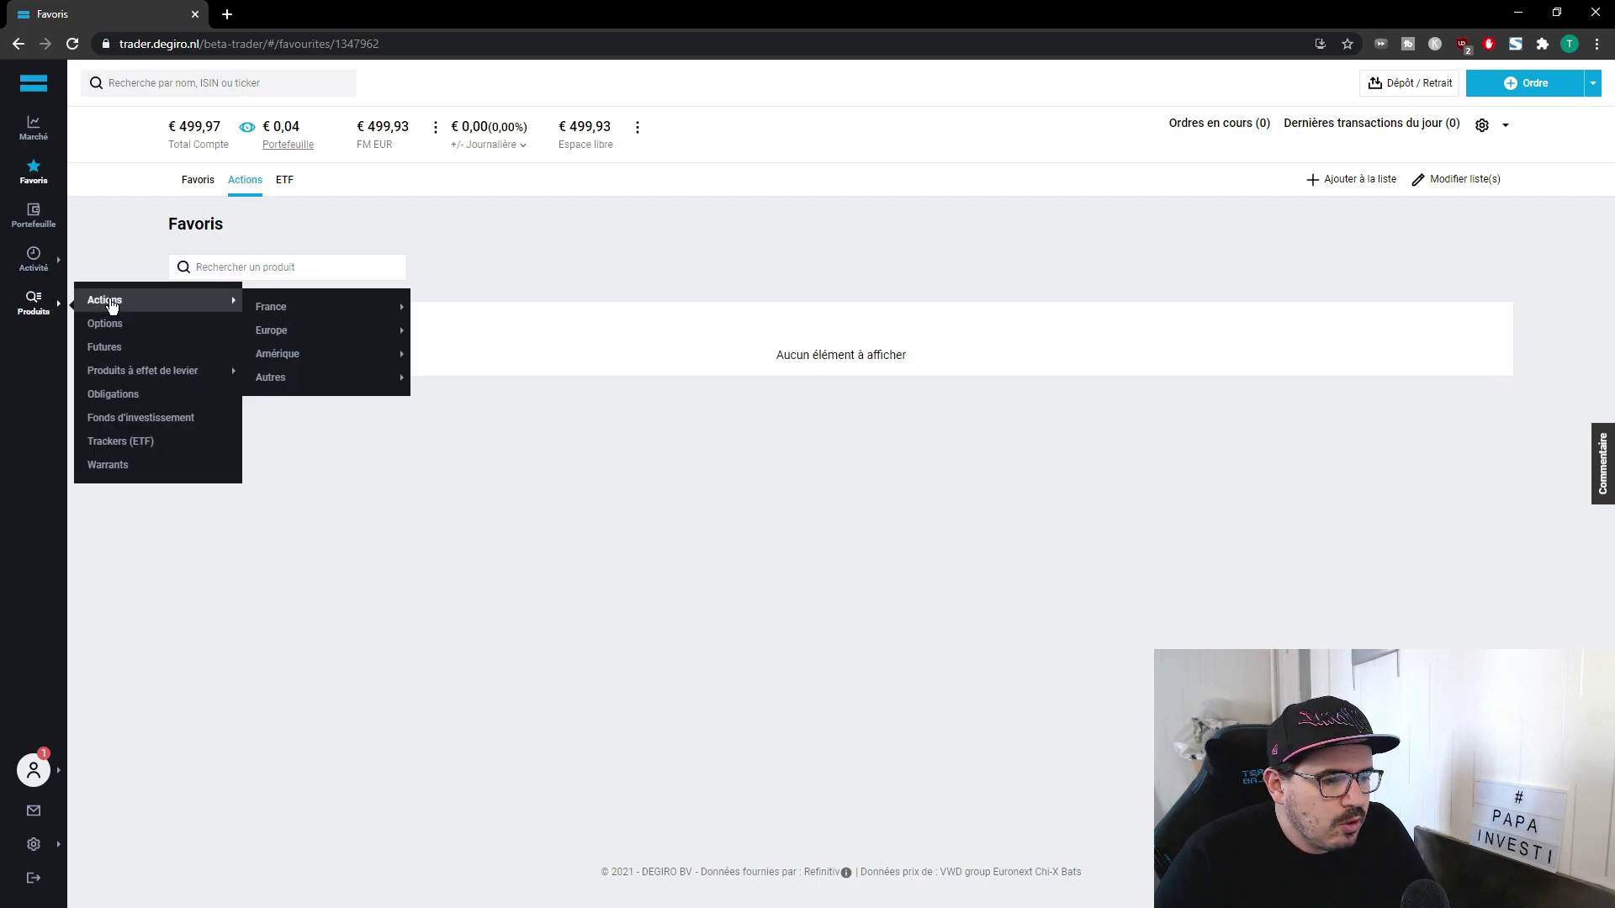
mouse_move(117, 306)
click(245, 266)
click(115, 77)
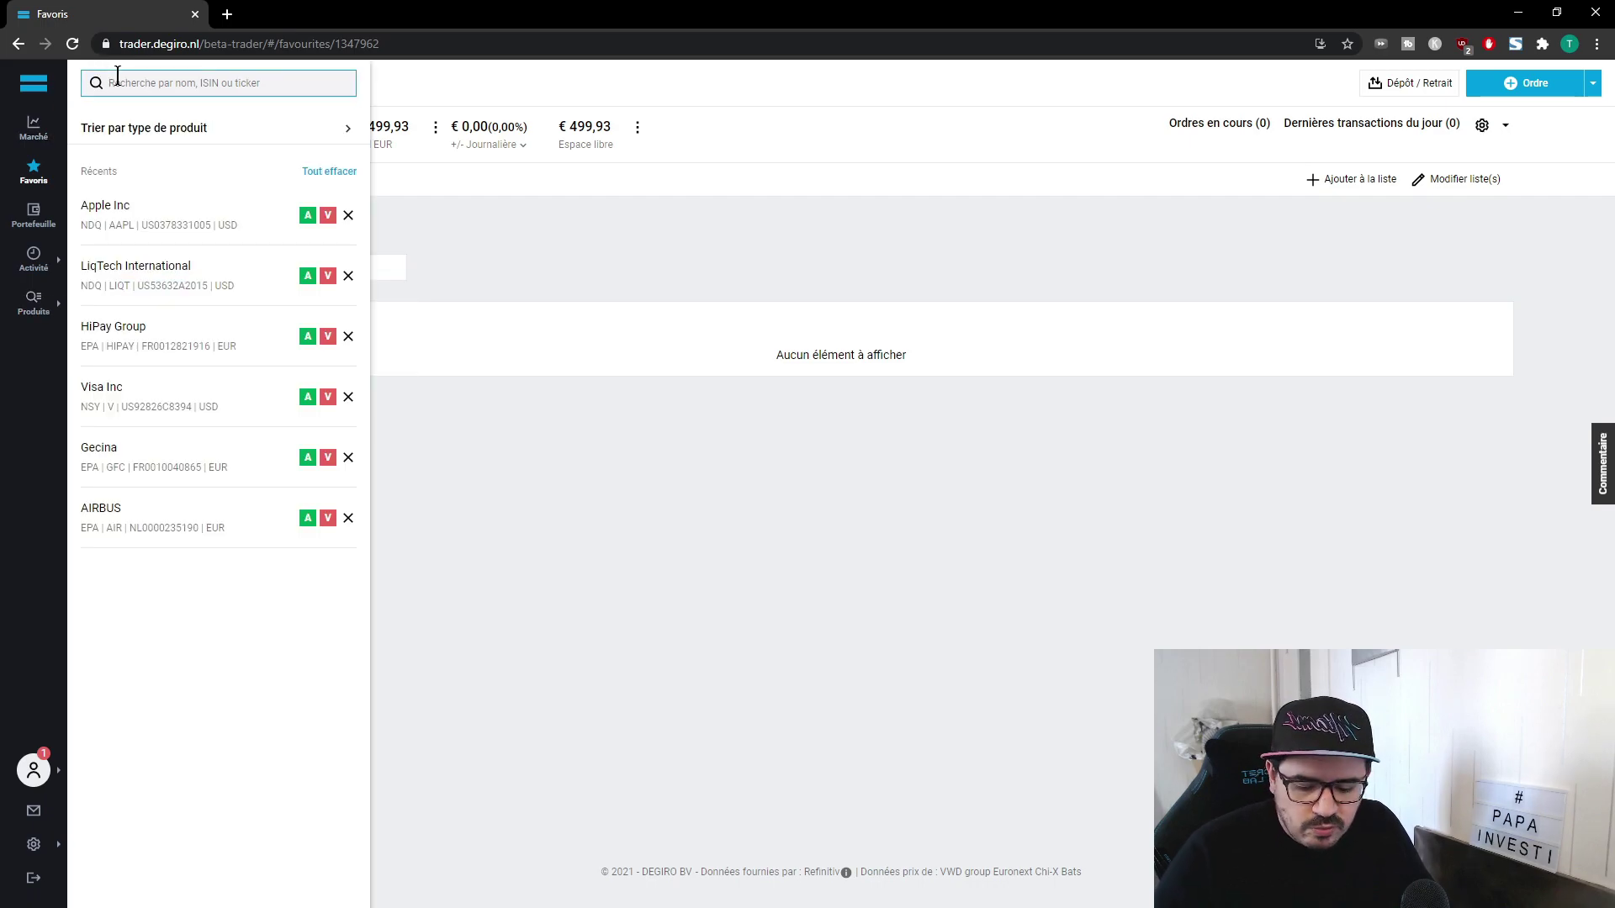
text(to)
click(104, 164)
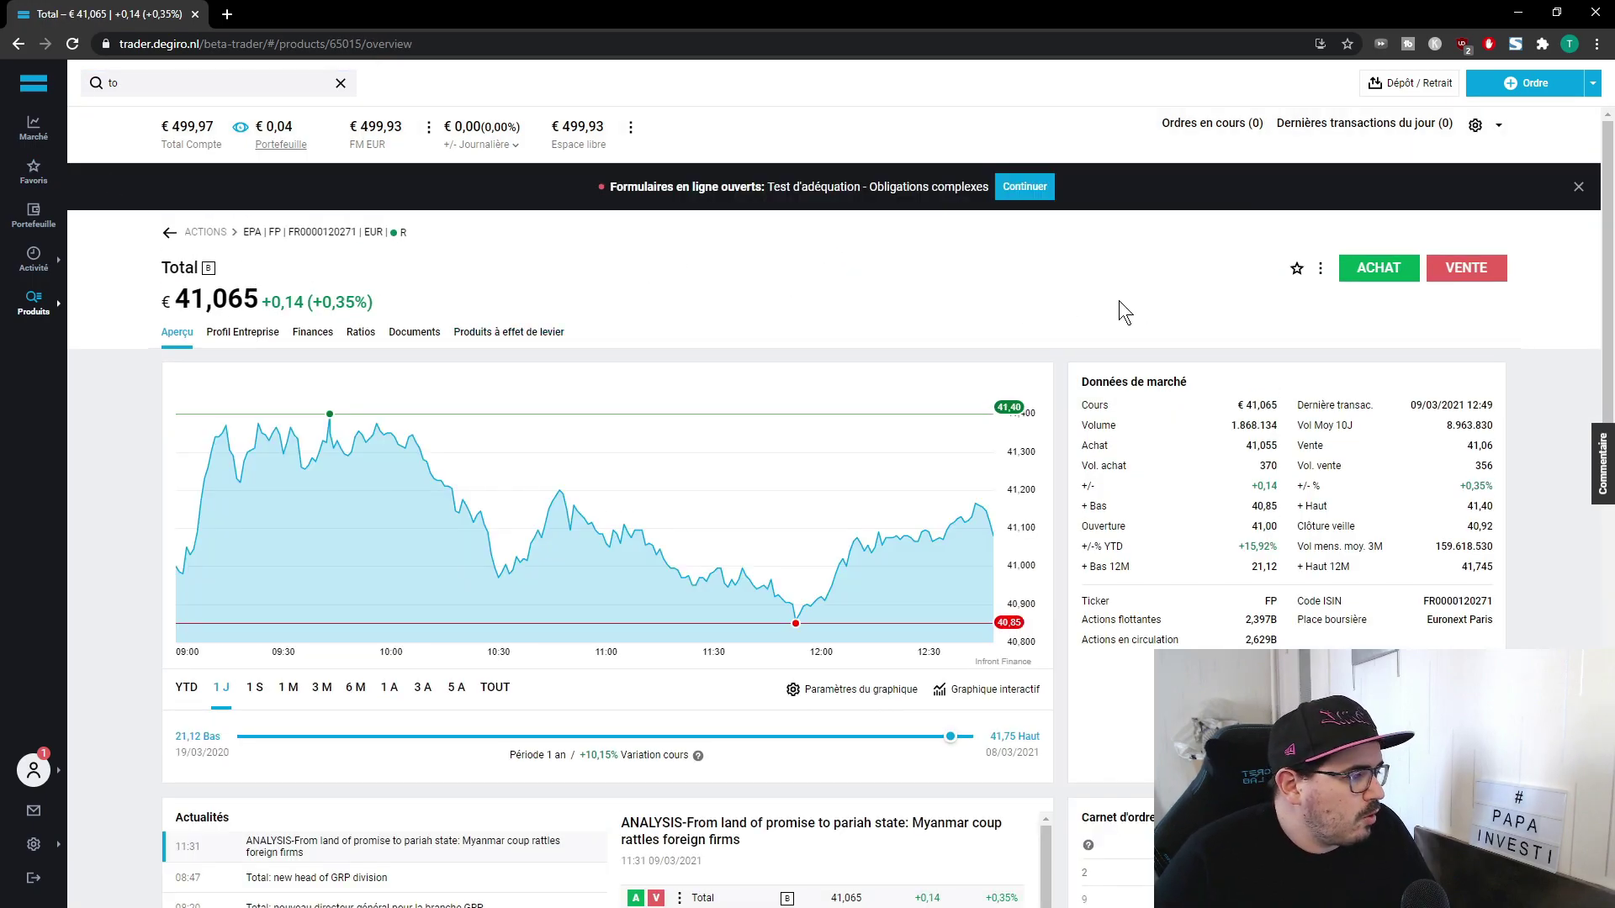
click(1580, 188)
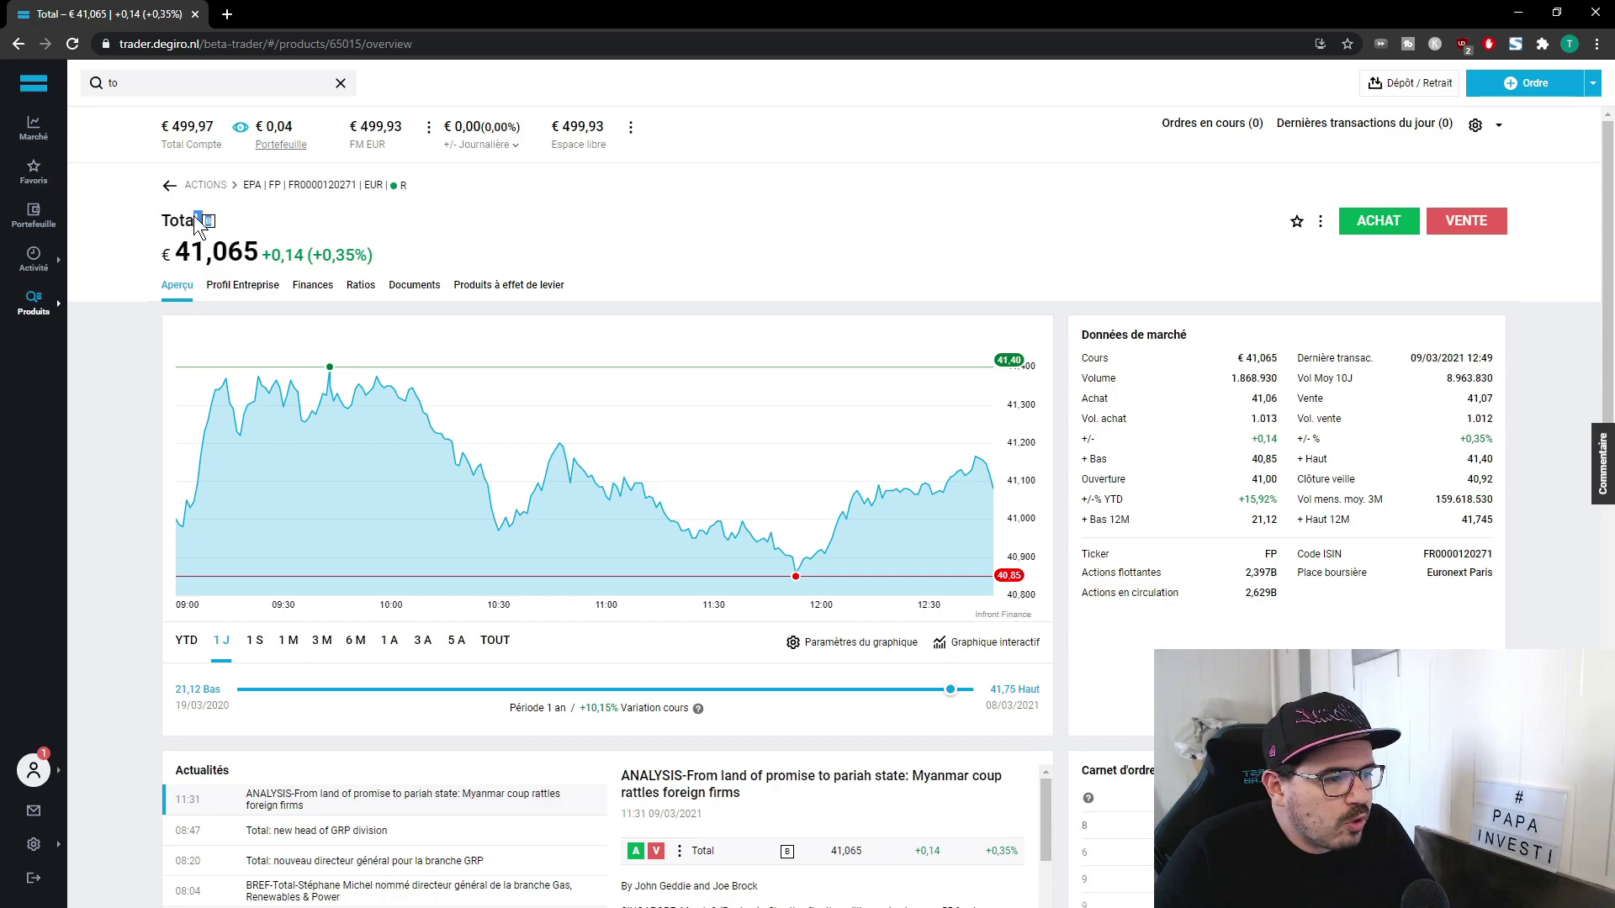
Step: Look over Total's current price, intraday chart, news section and one-week chart period on the overview page
drag(181, 252, 391, 256)
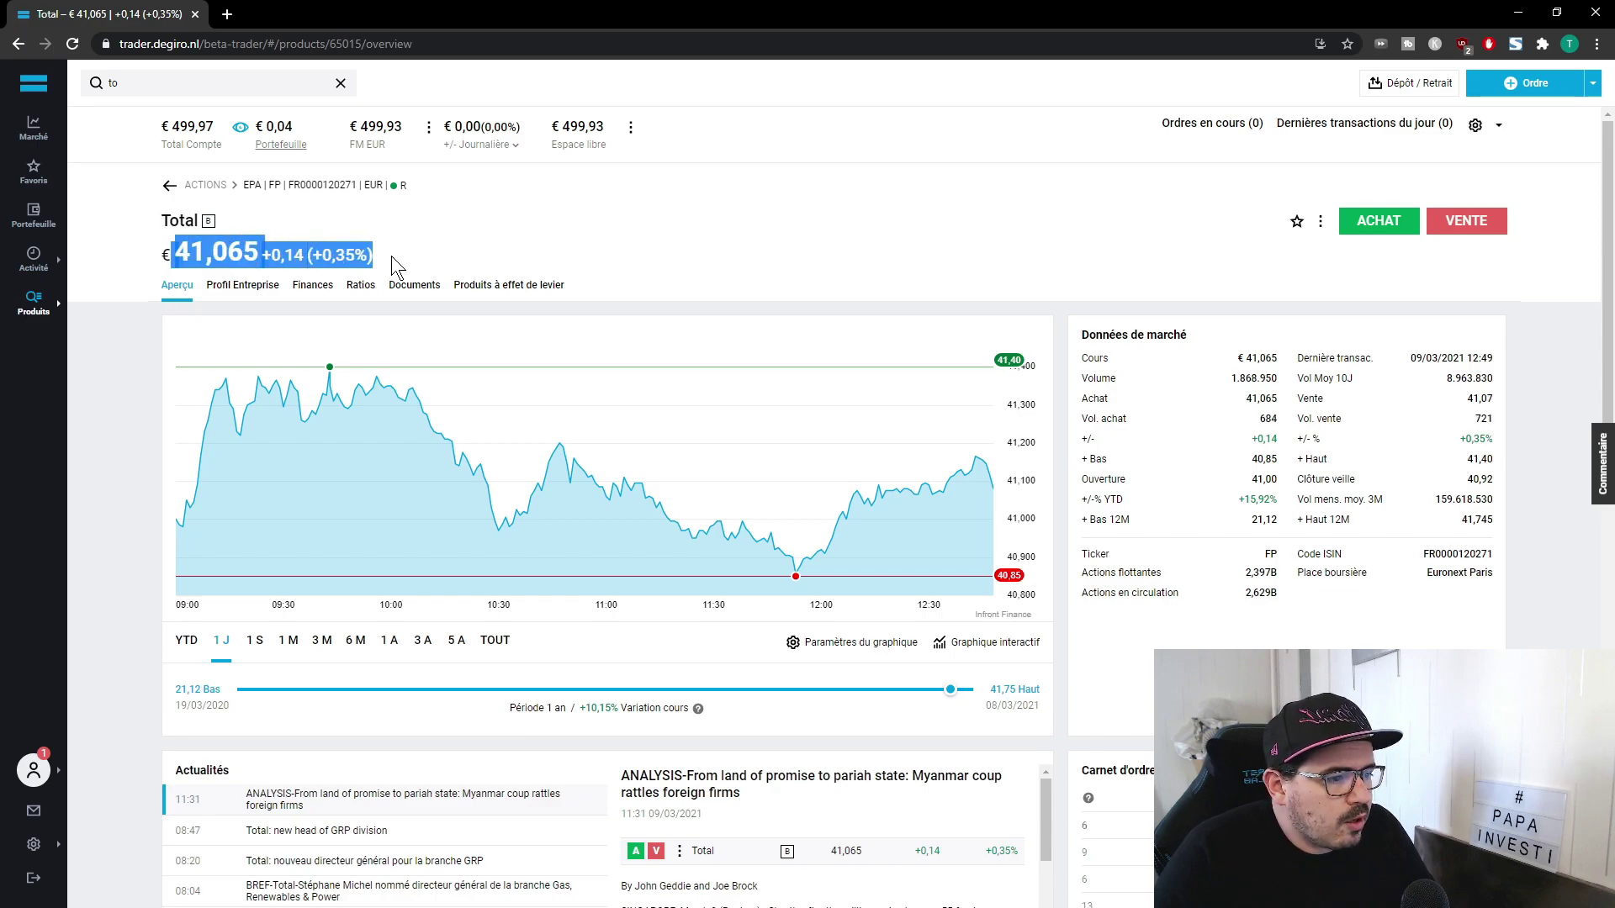
click(502, 259)
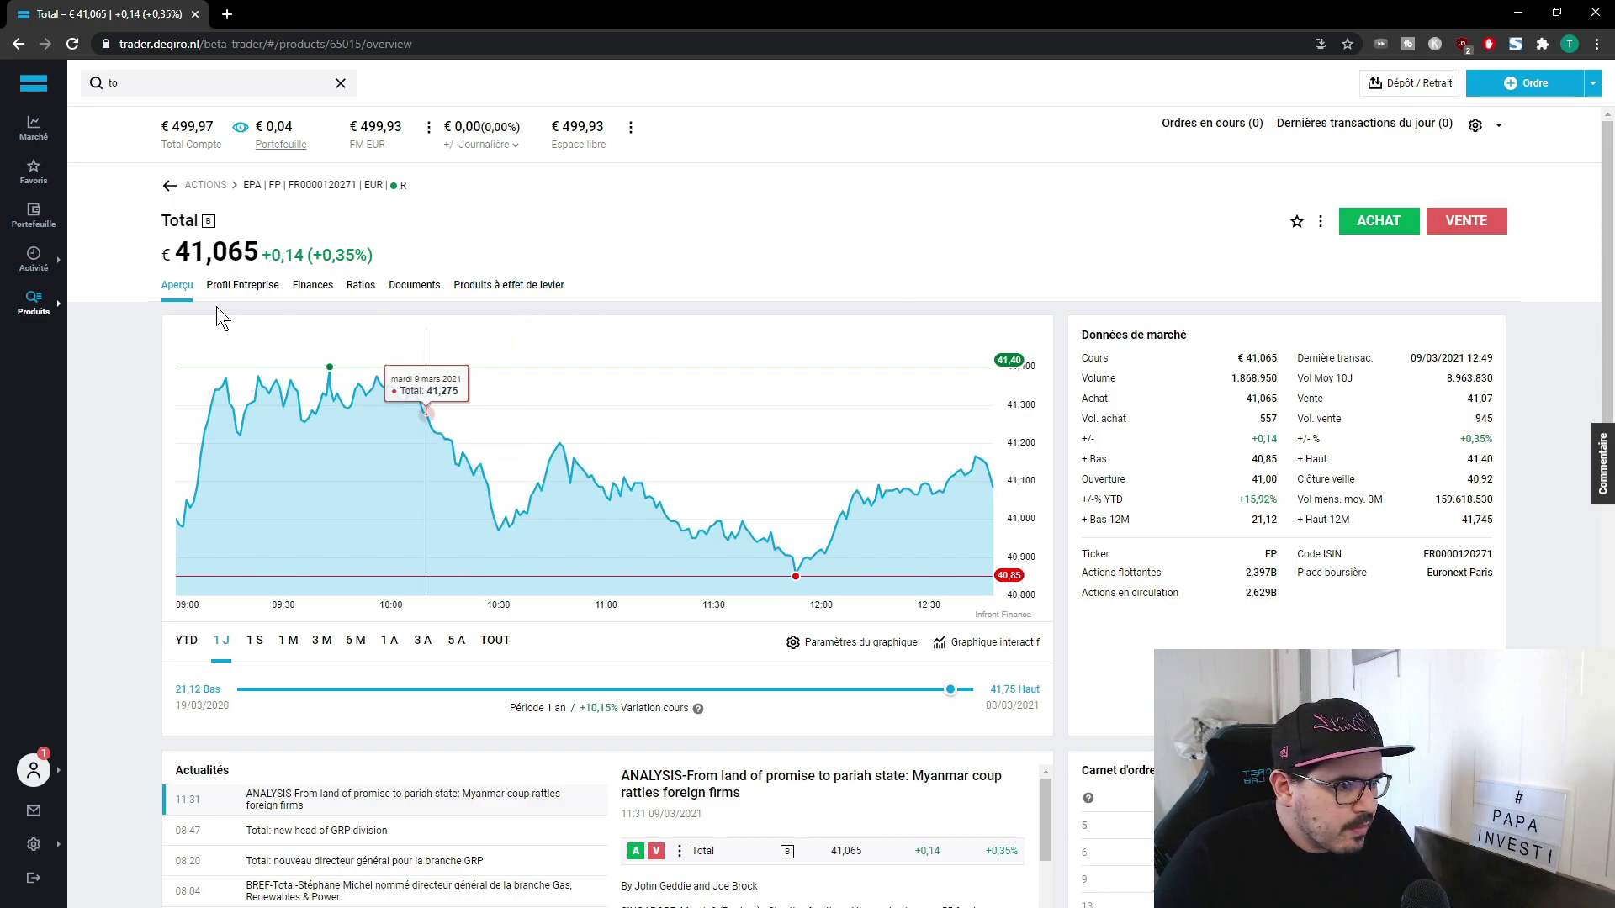
scroll(565, 492, down, 1)
scroll(821, 479, down, 2)
scroll(707, 610, down, 5)
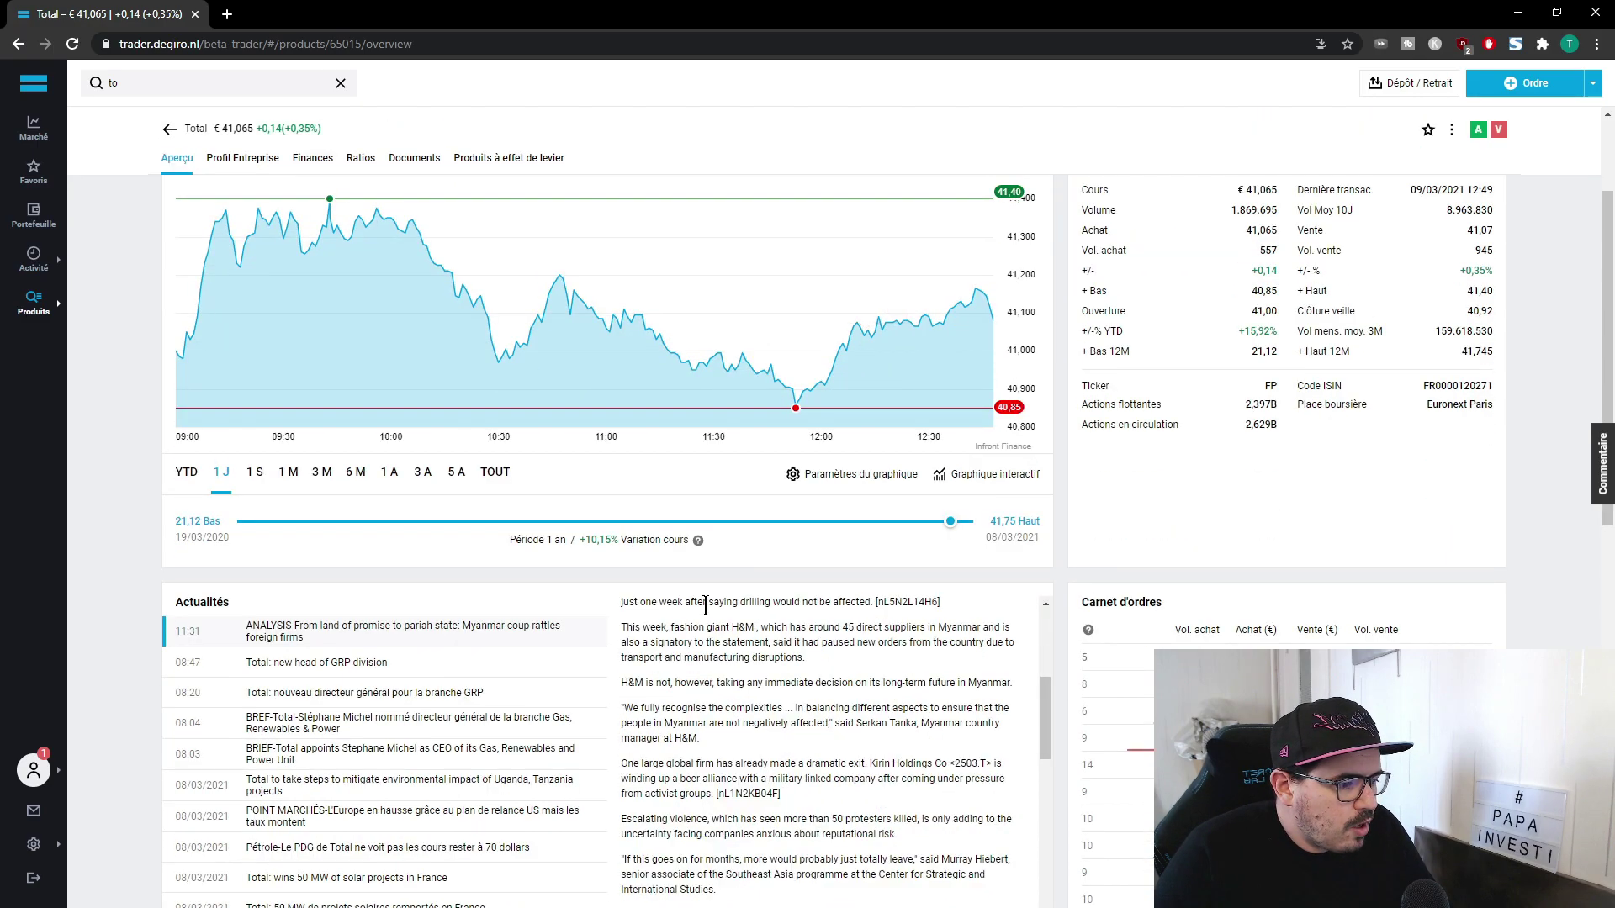
scroll(845, 407, up, 3)
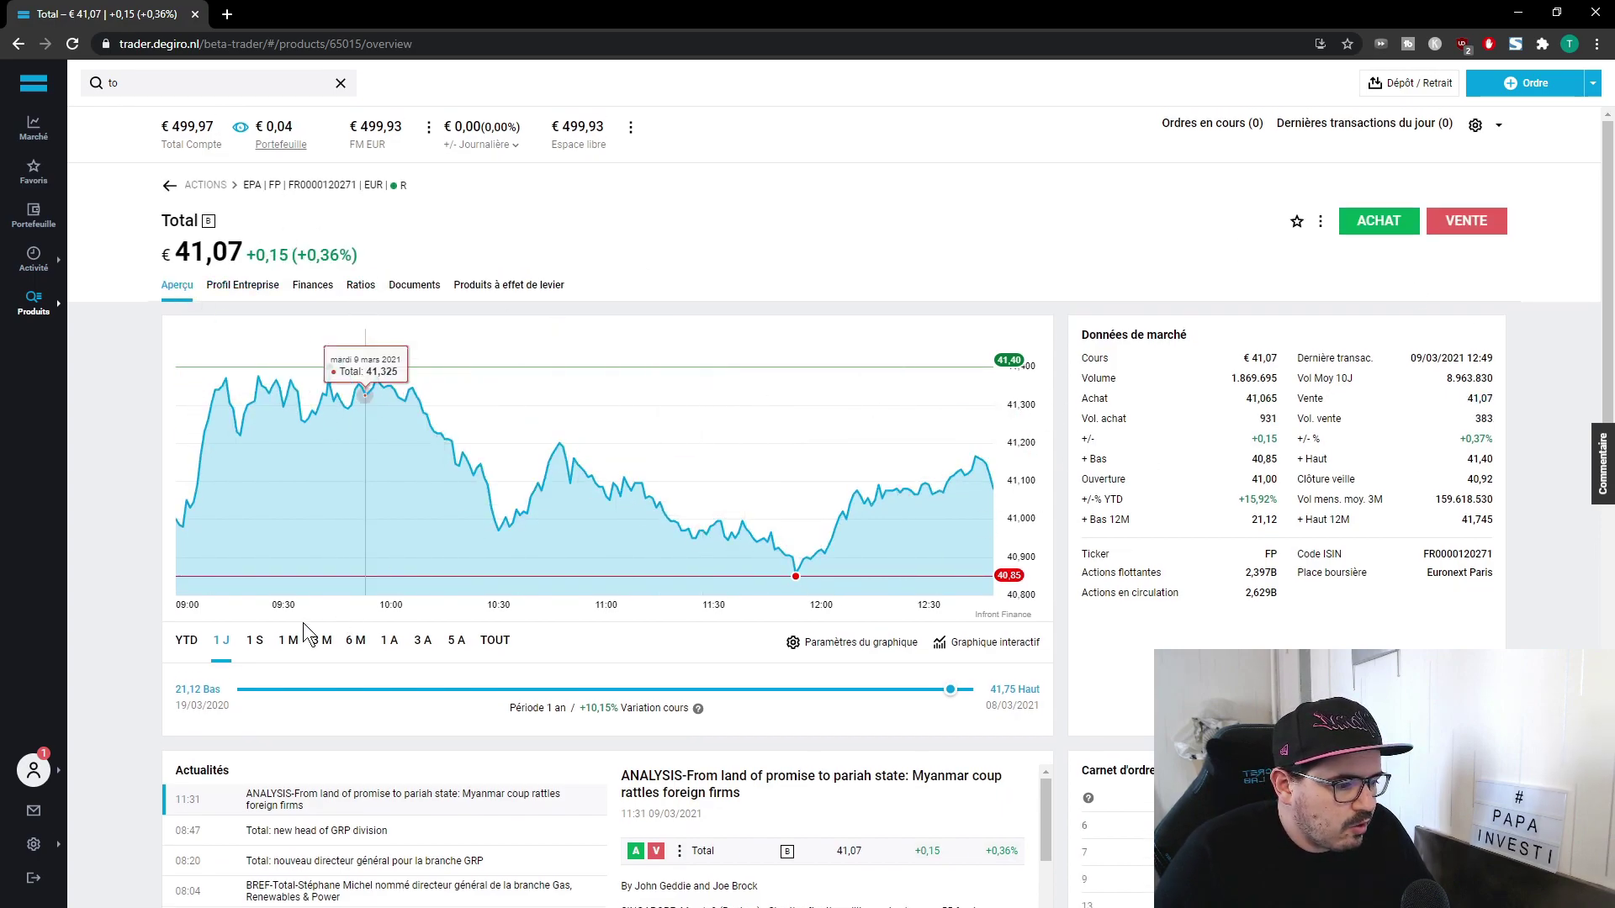
click(254, 642)
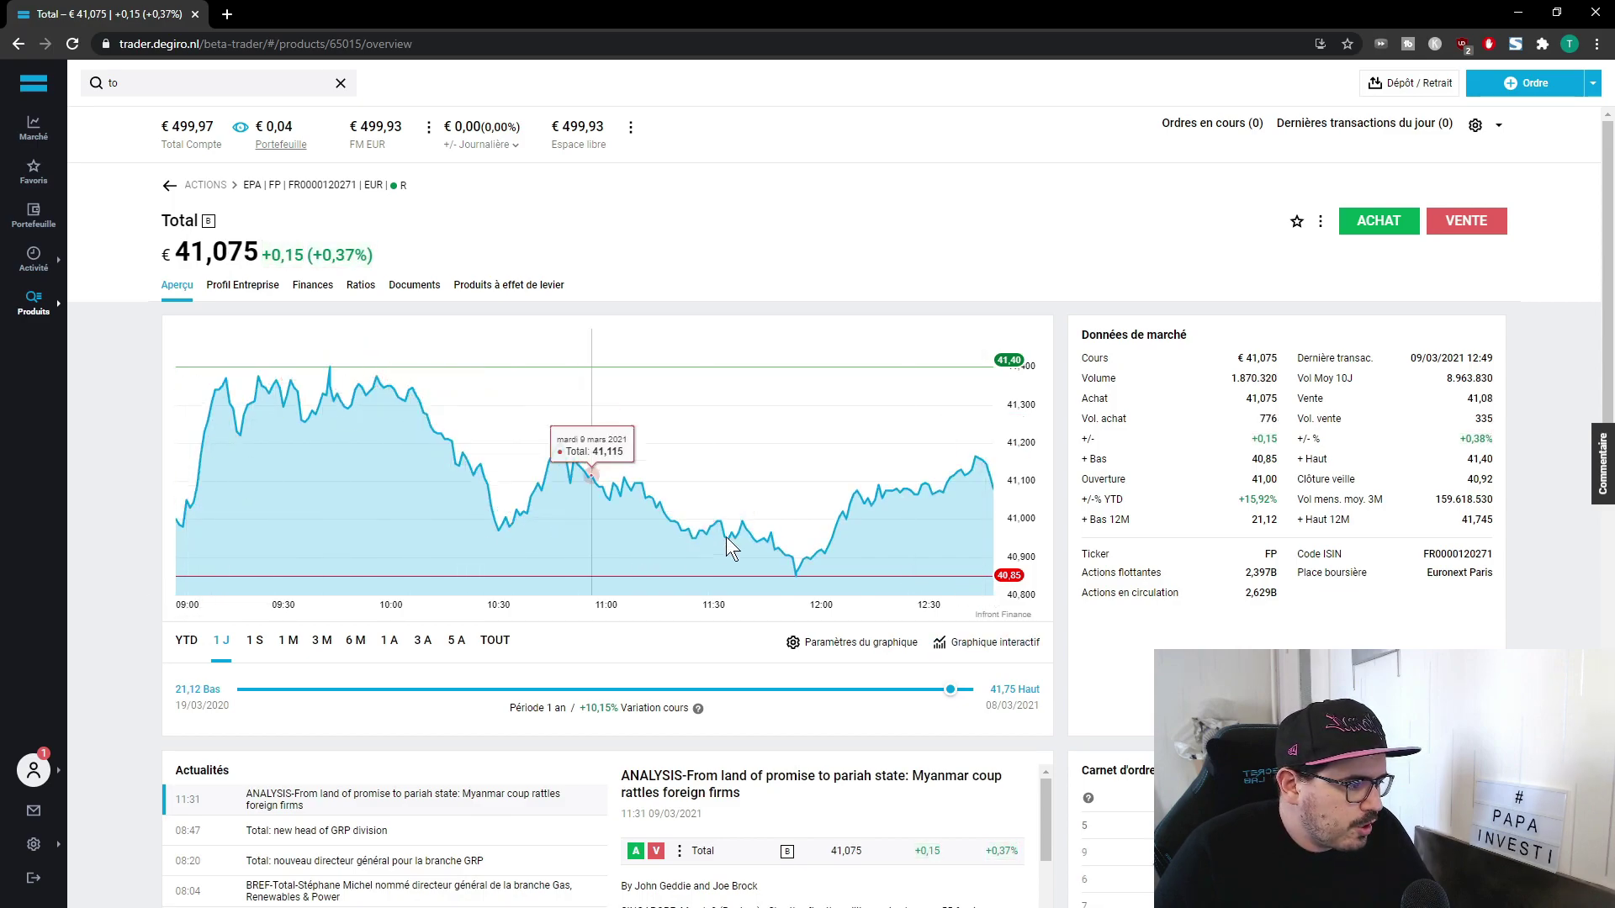
Step: Change Total's chart type from line to candlesticks in the chart settings and save them
click(853, 645)
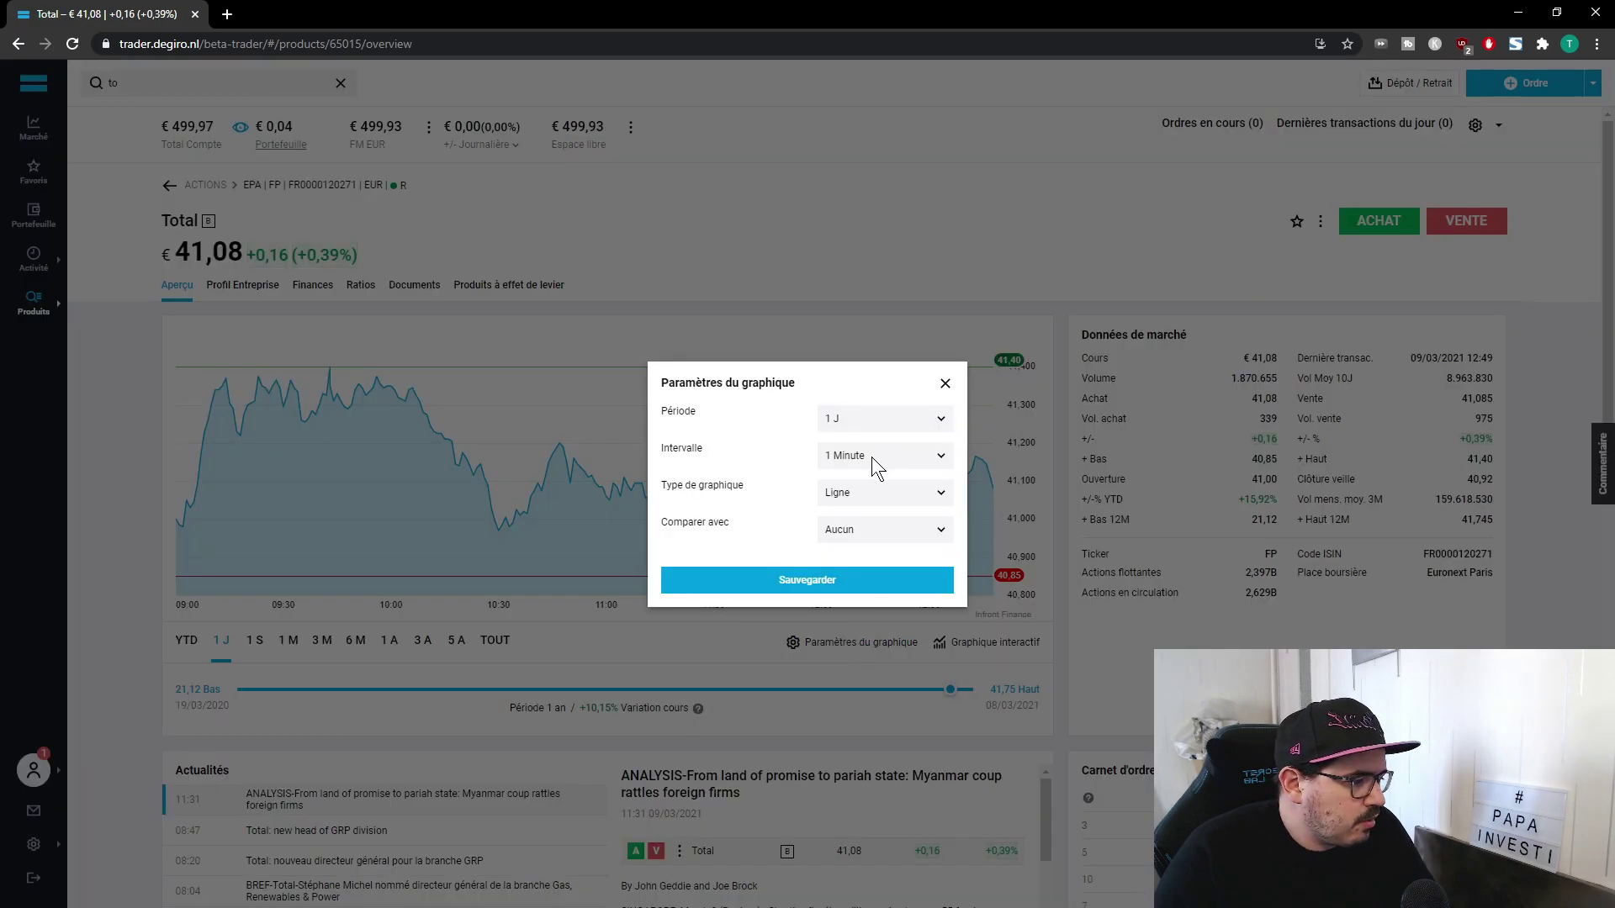
click(872, 456)
click(871, 456)
click(852, 496)
click(850, 498)
click(849, 496)
click(852, 548)
click(818, 580)
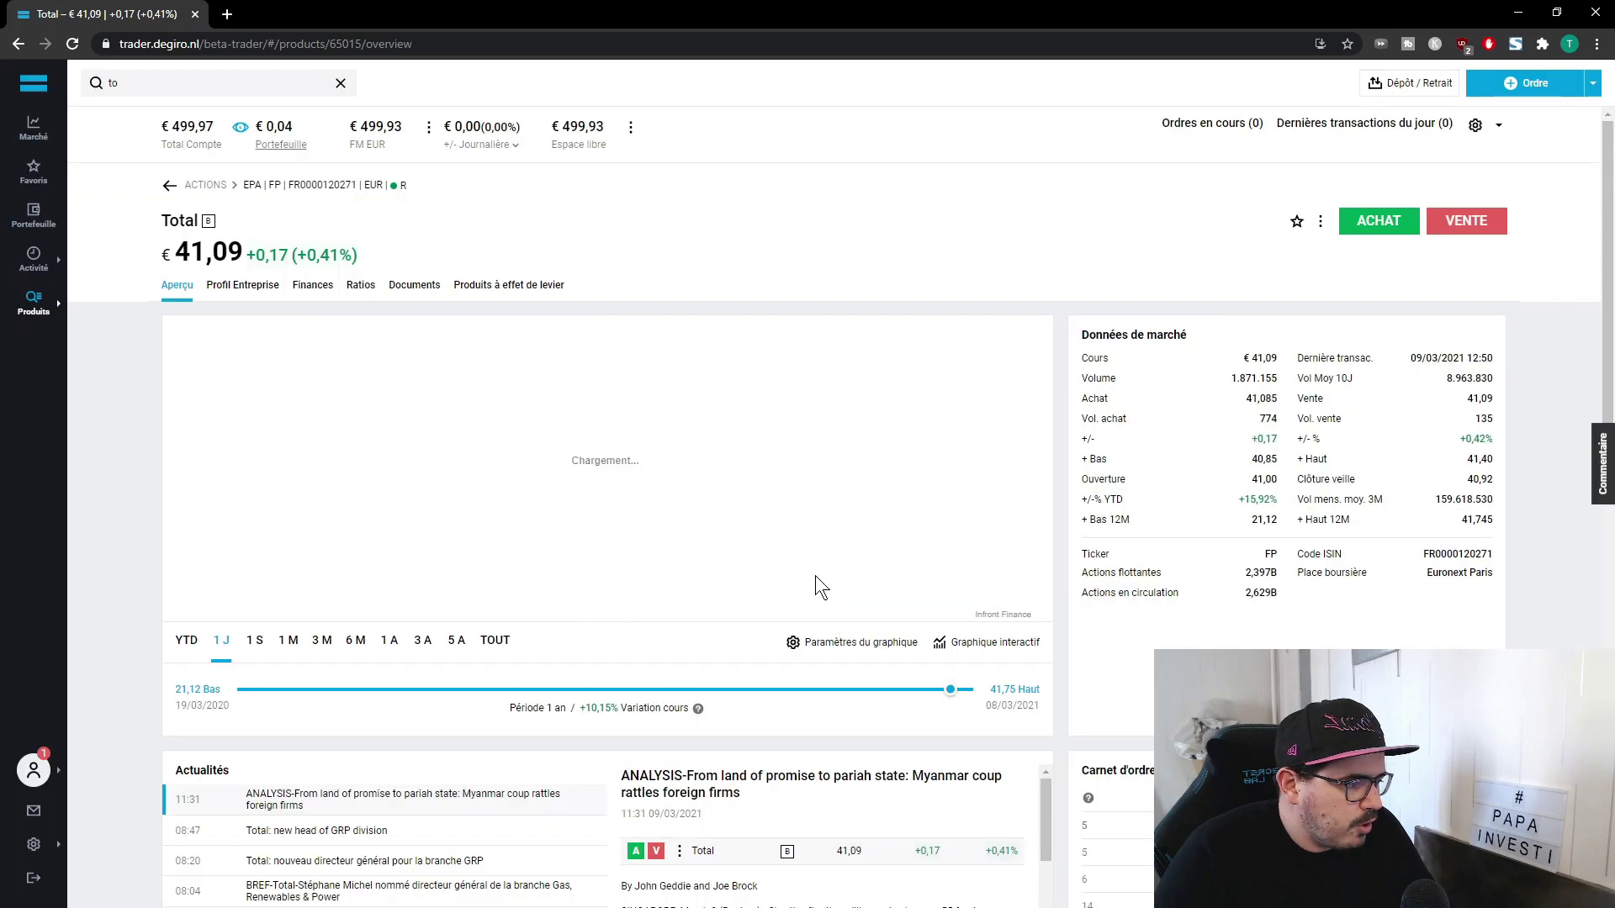
Step: Display Total's candlestick chart over one week, one month and three months
click(268, 641)
click(295, 639)
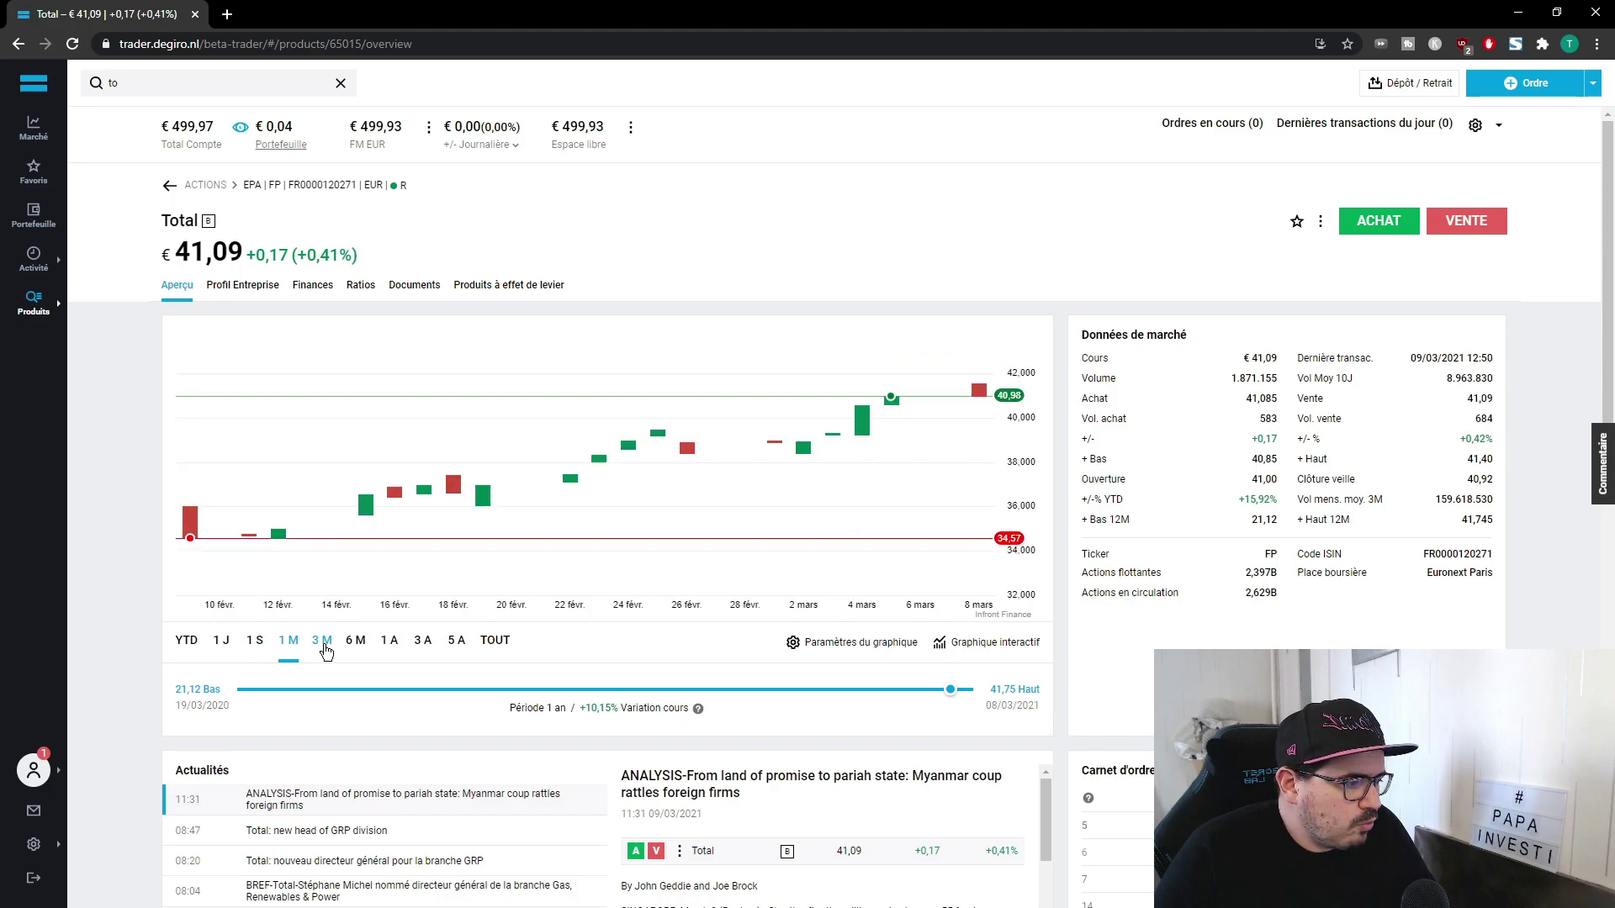
click(323, 643)
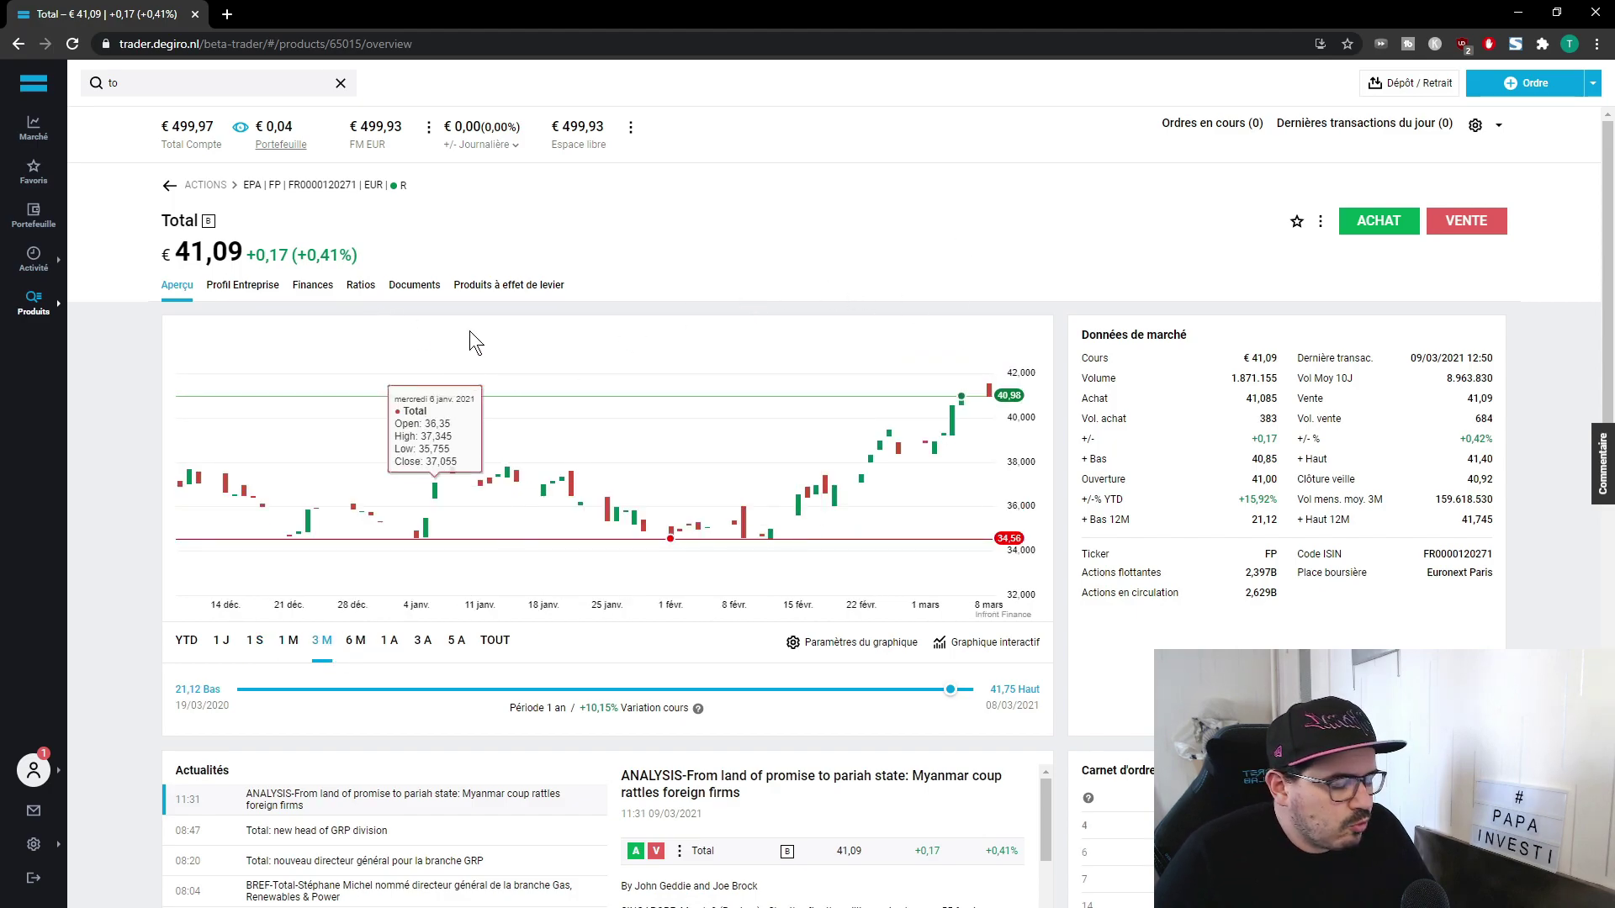
Step: Read the news articles about Total's new GRP division head, and return to the chart and market data
scroll(675, 611, down, 2)
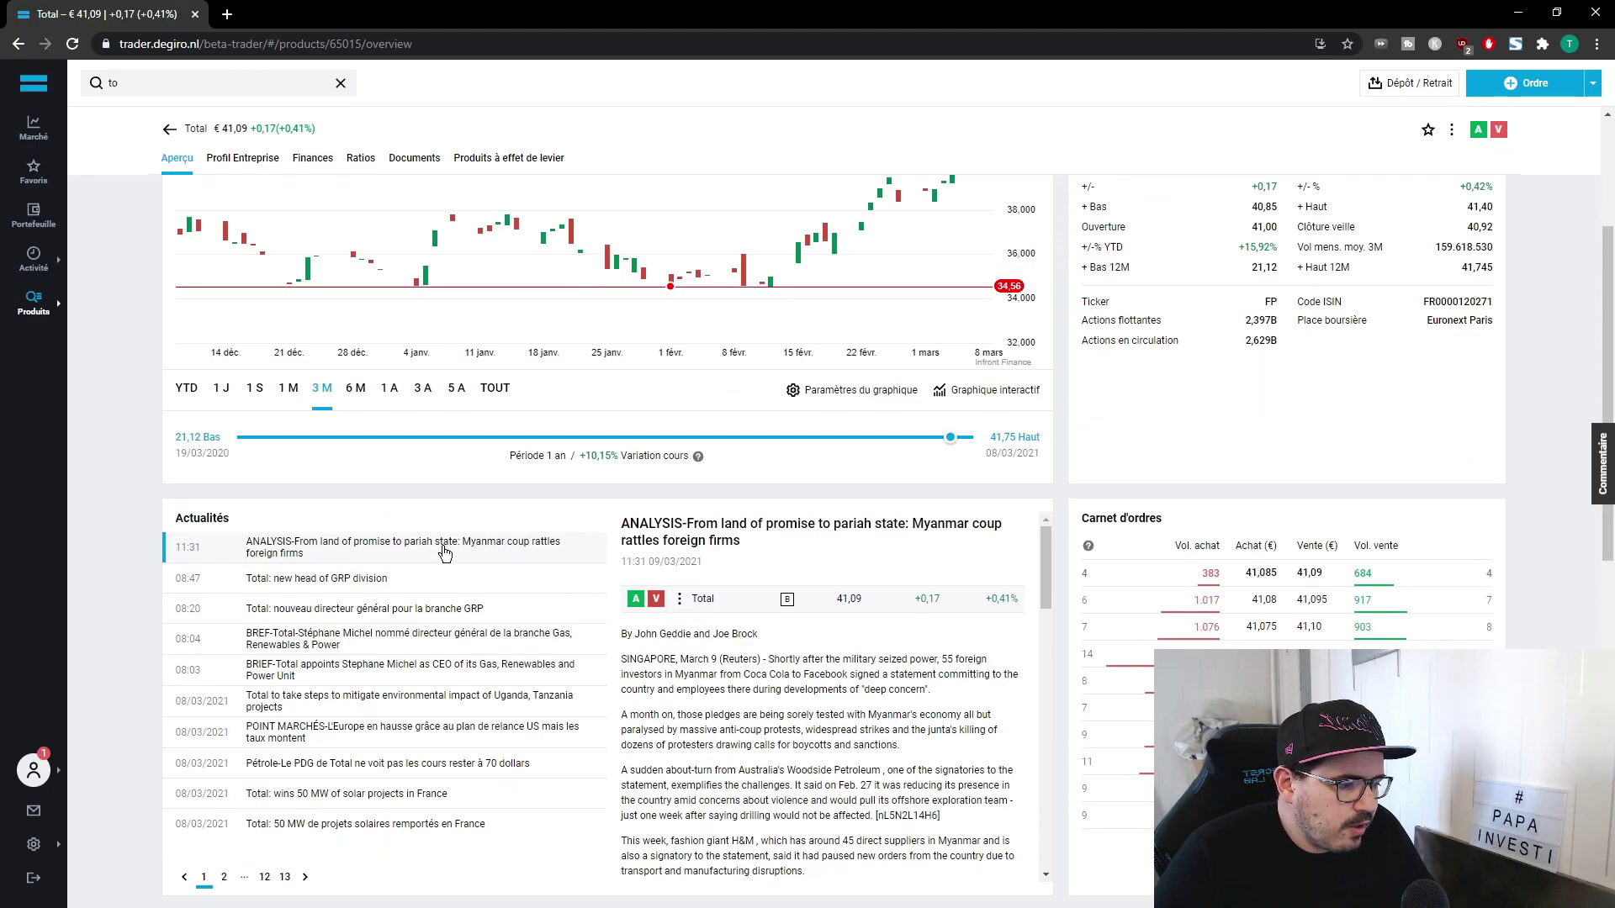
click(326, 579)
click(364, 619)
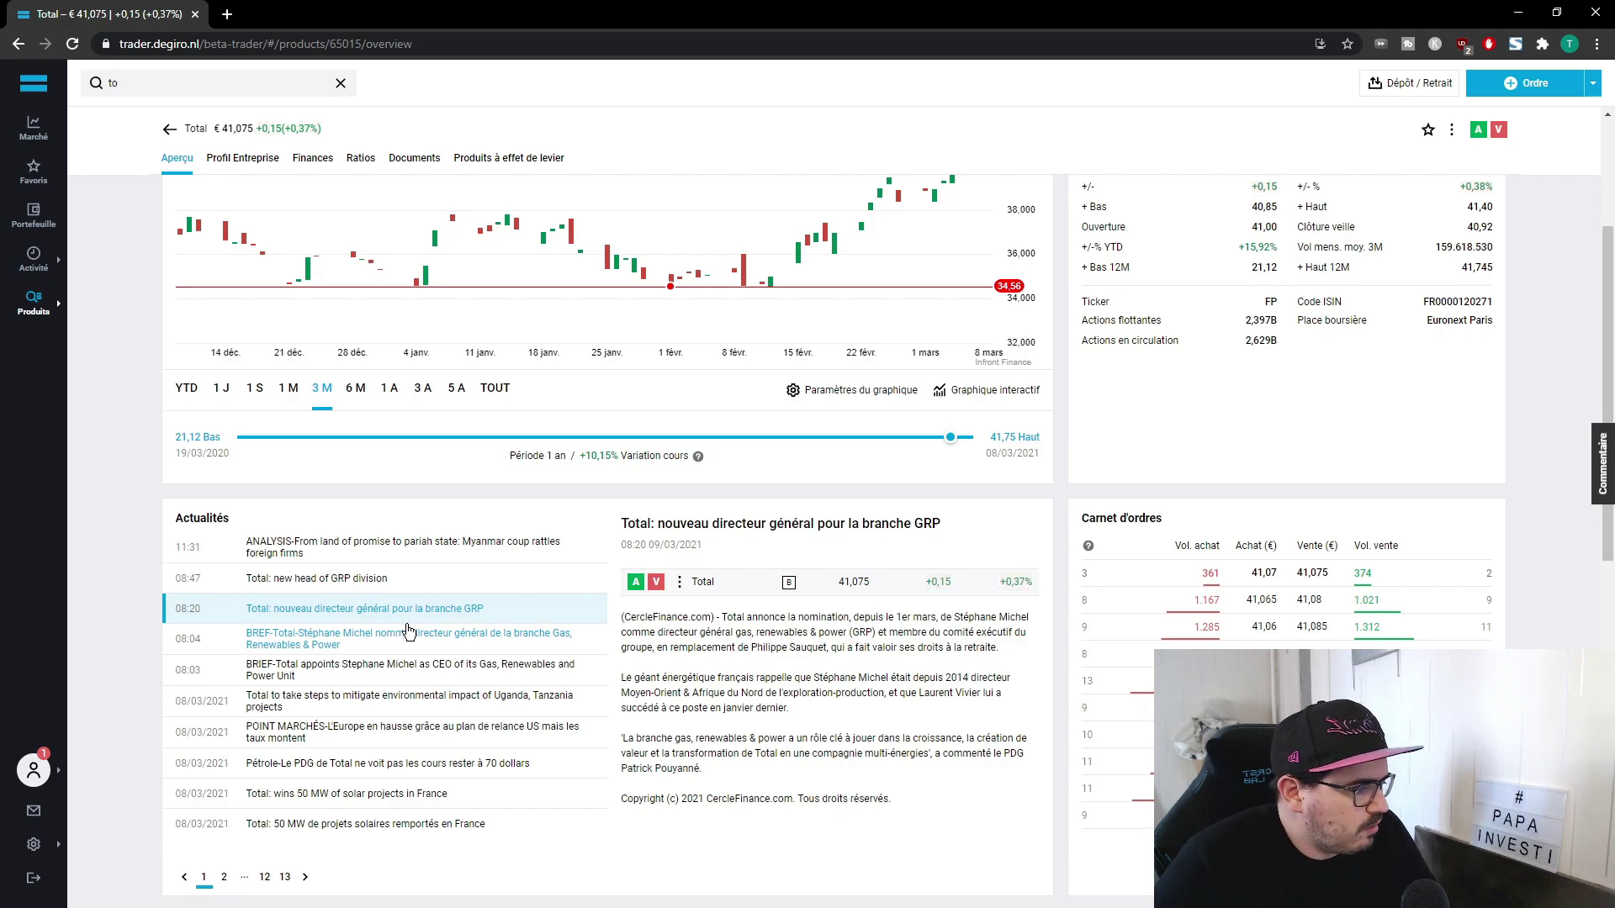
scroll(407, 633, up, 3)
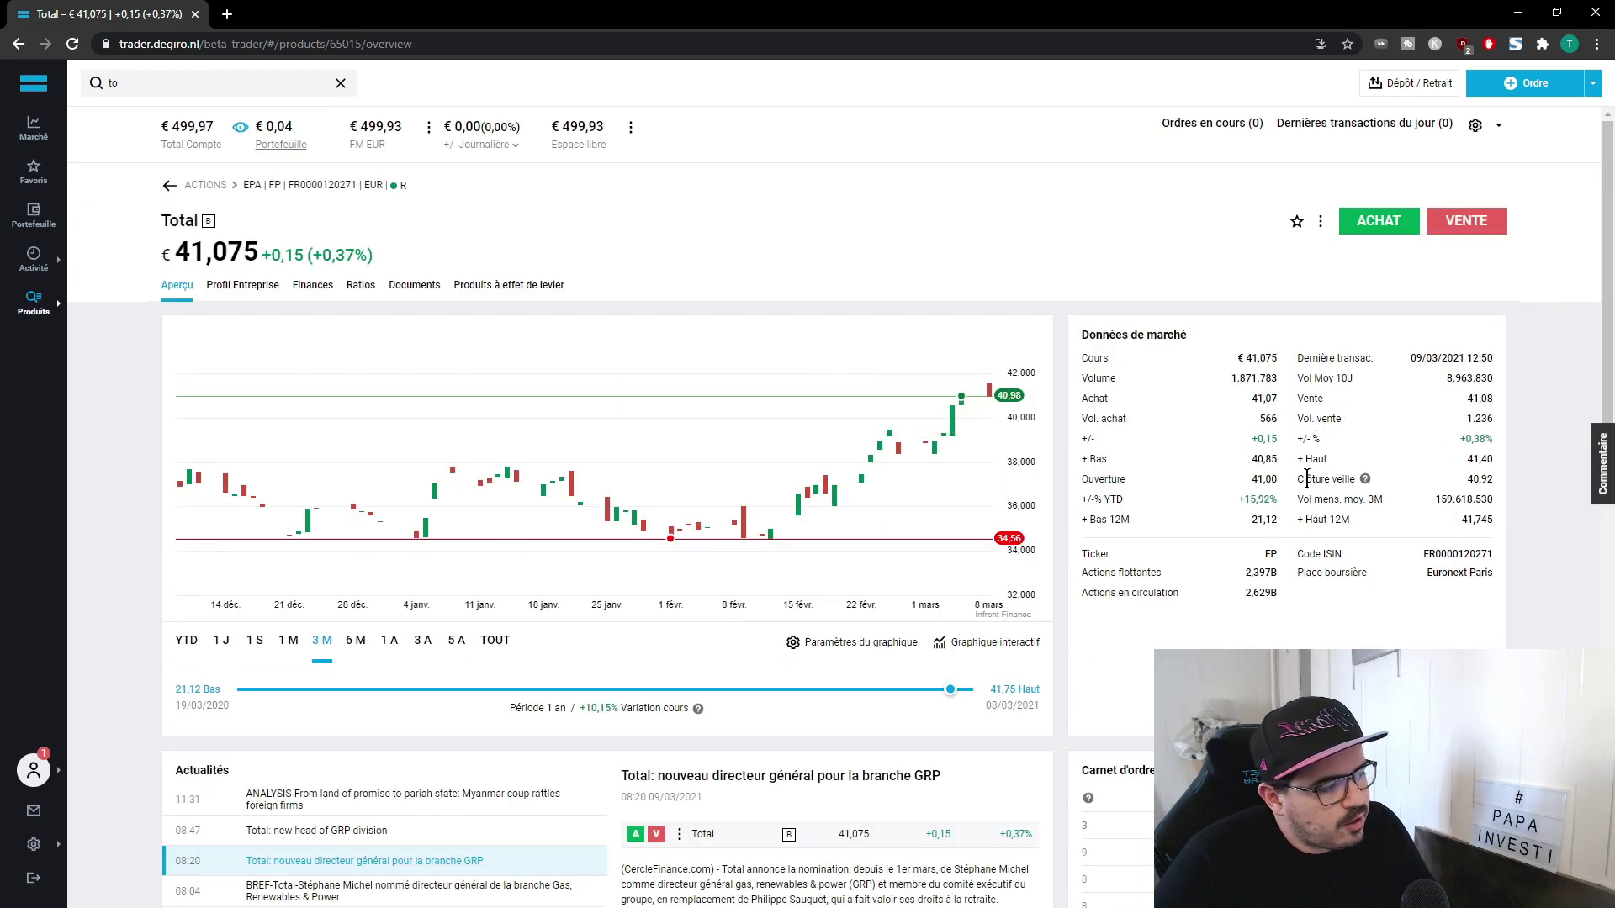
Step: Examine Total's order book, company information, ratios, upcoming dividends and key figures
scroll(1245, 425, down, 4)
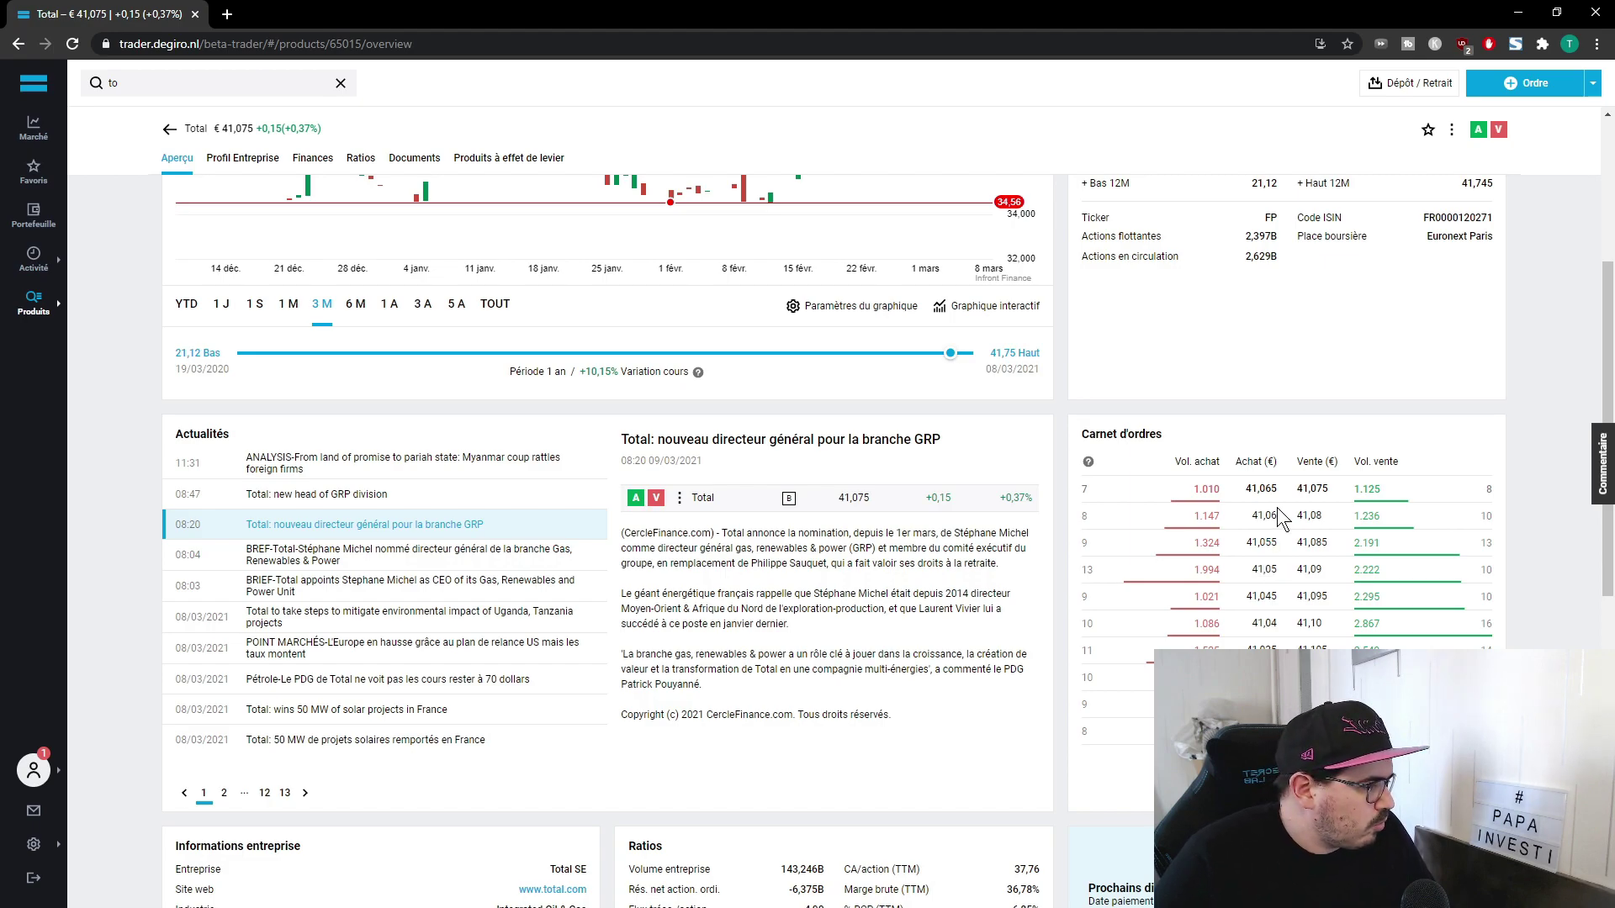
scroll(861, 589, down, 4)
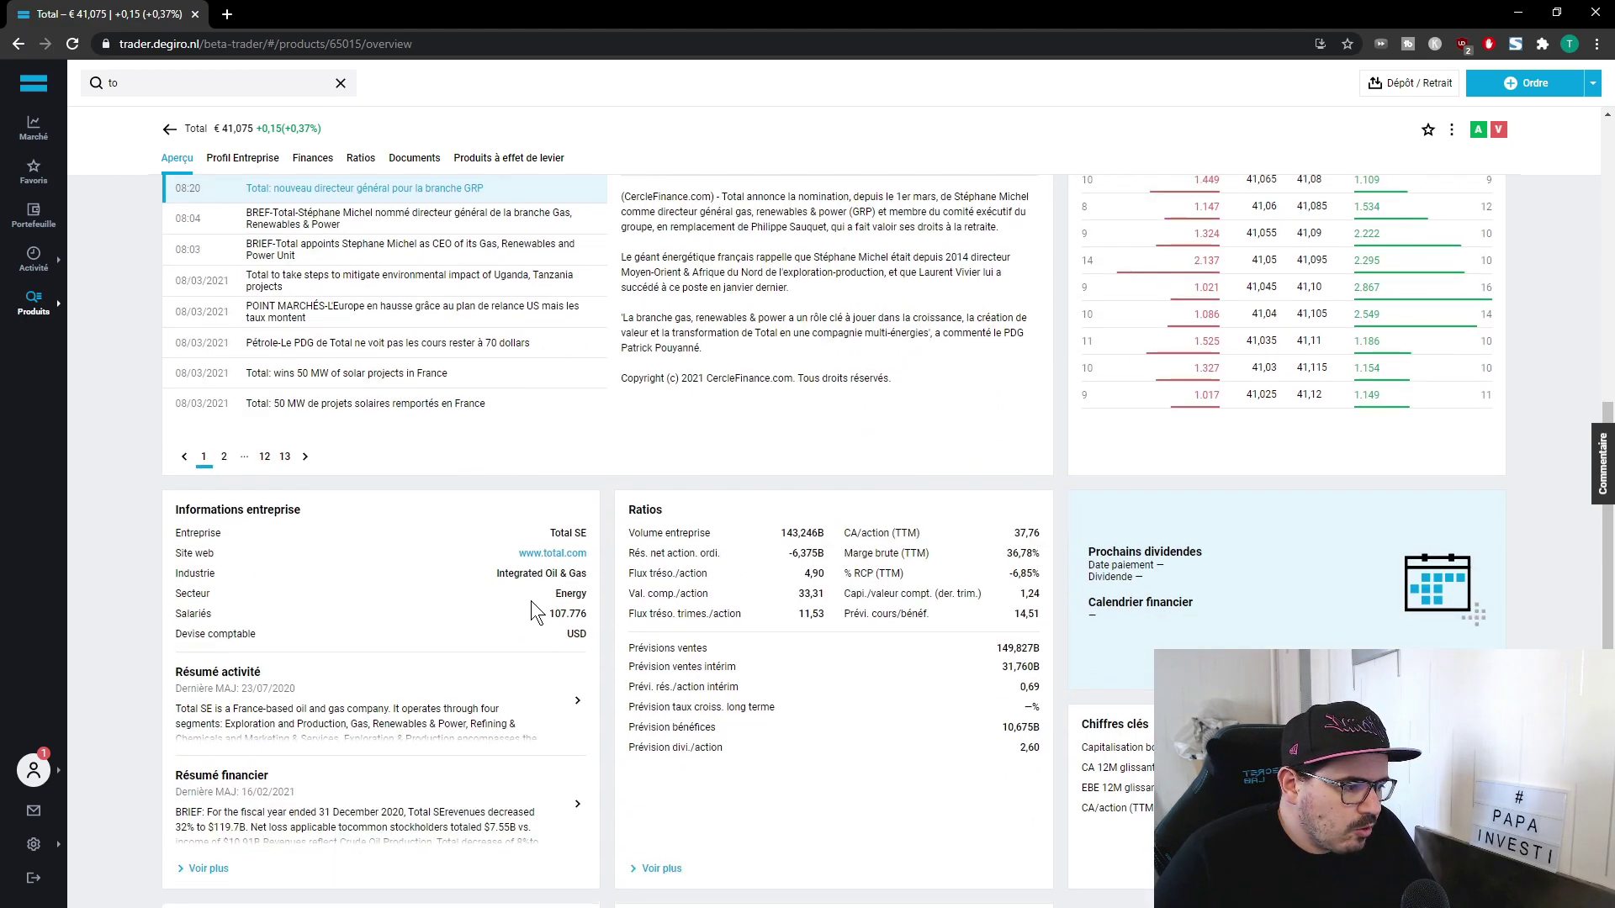
scroll(534, 600, down, 2)
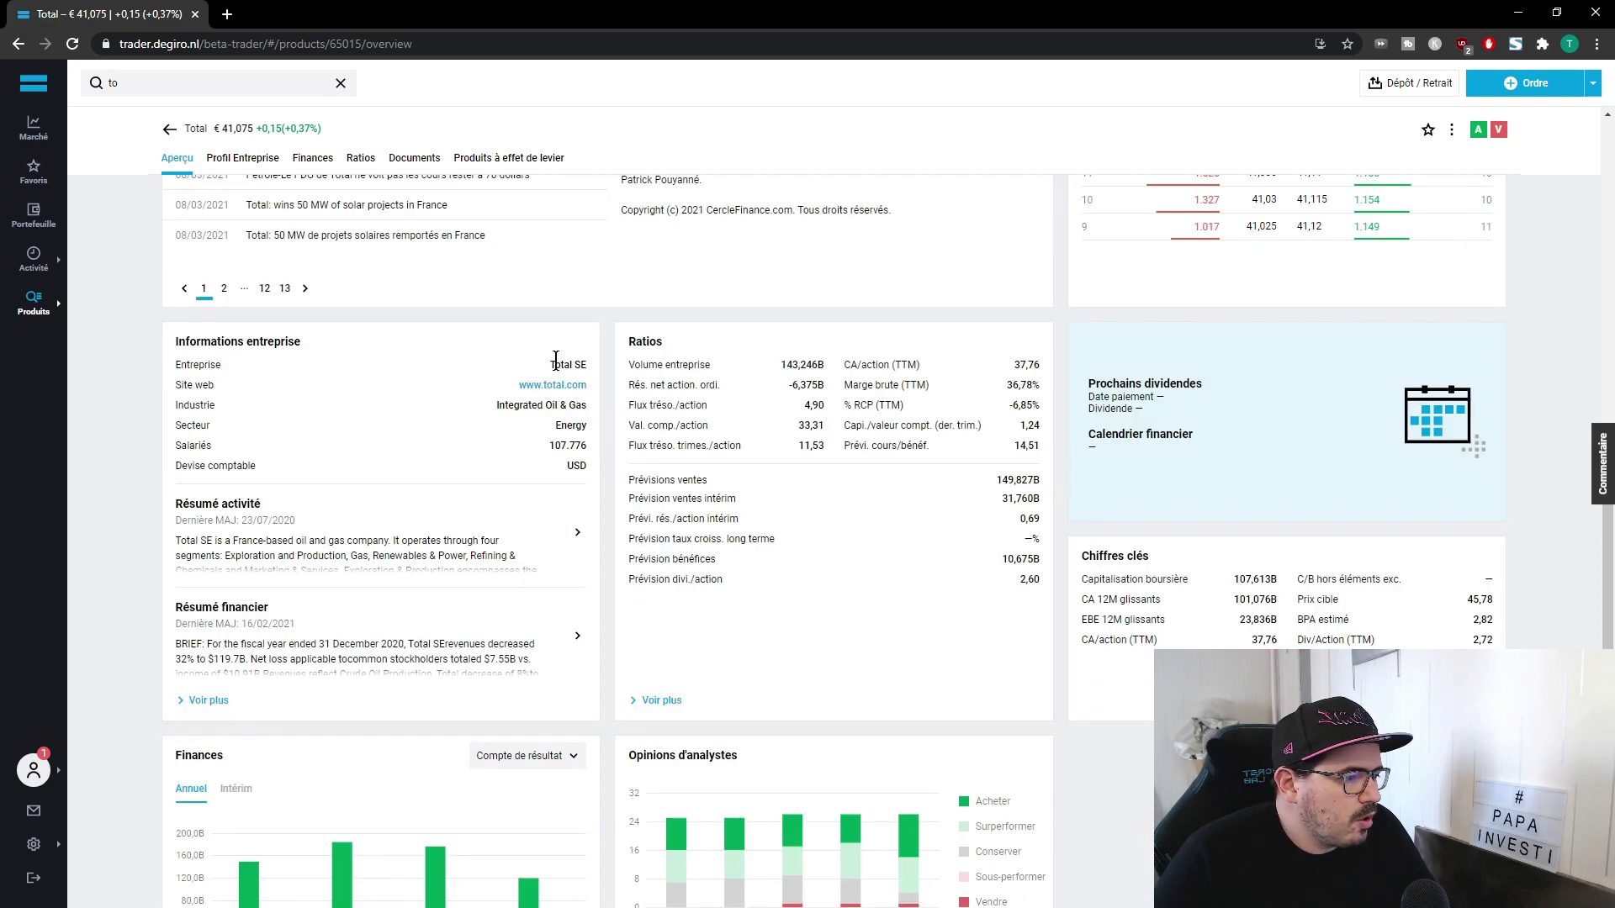
Step: Review Total's industry, sector and employee count, followed by the finances chart and analyst opinions on the overview page
click(585, 406)
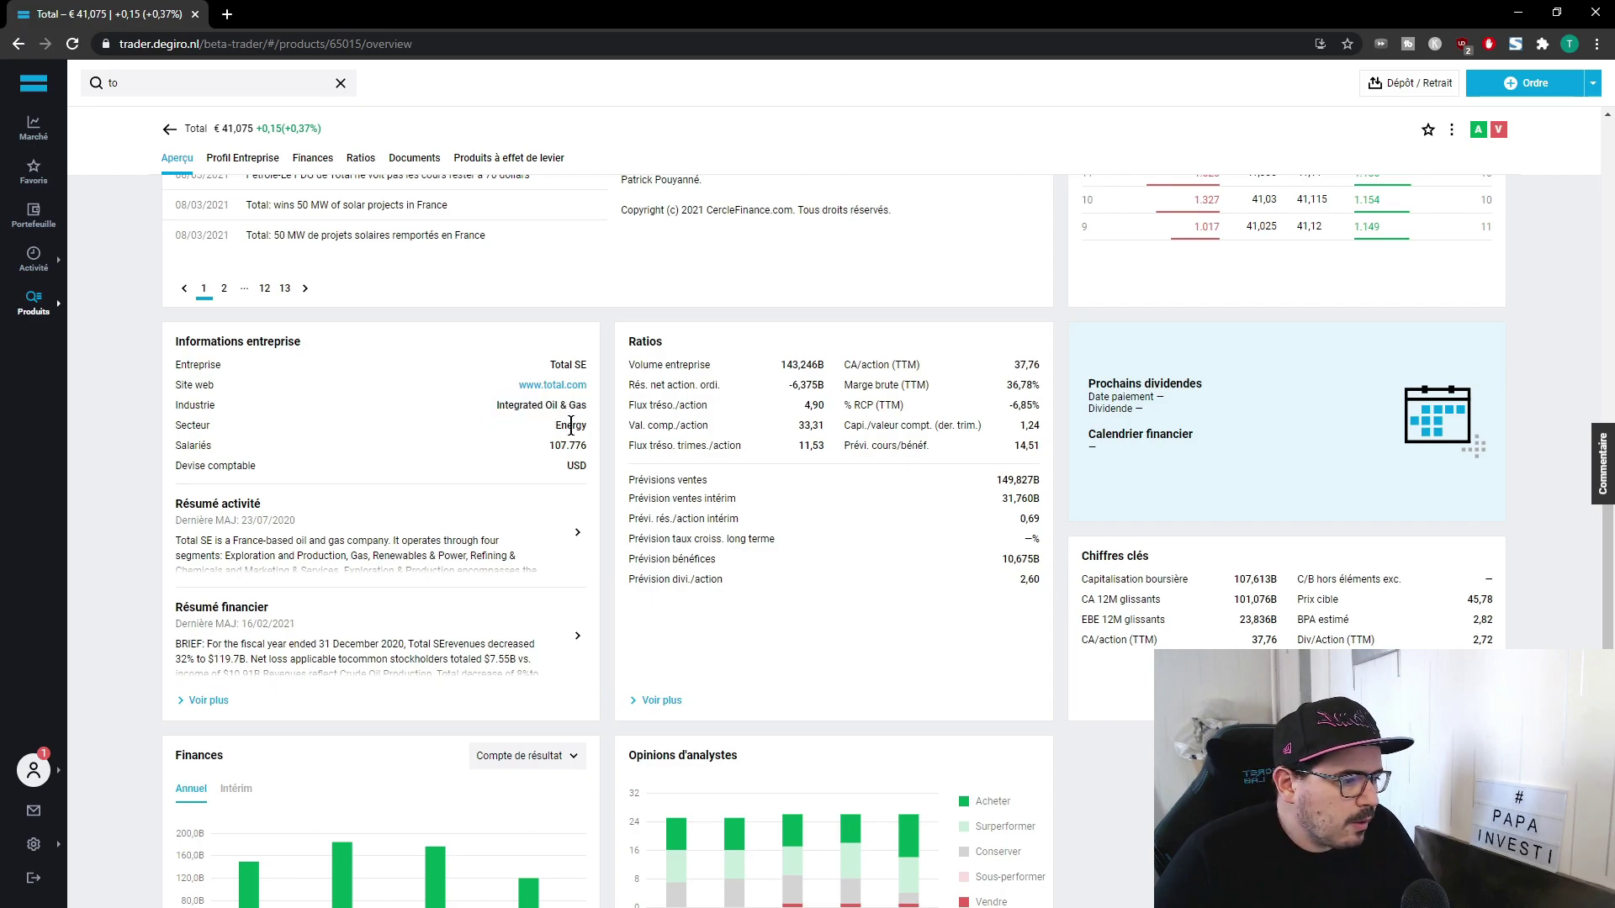
drag(554, 447, 580, 446)
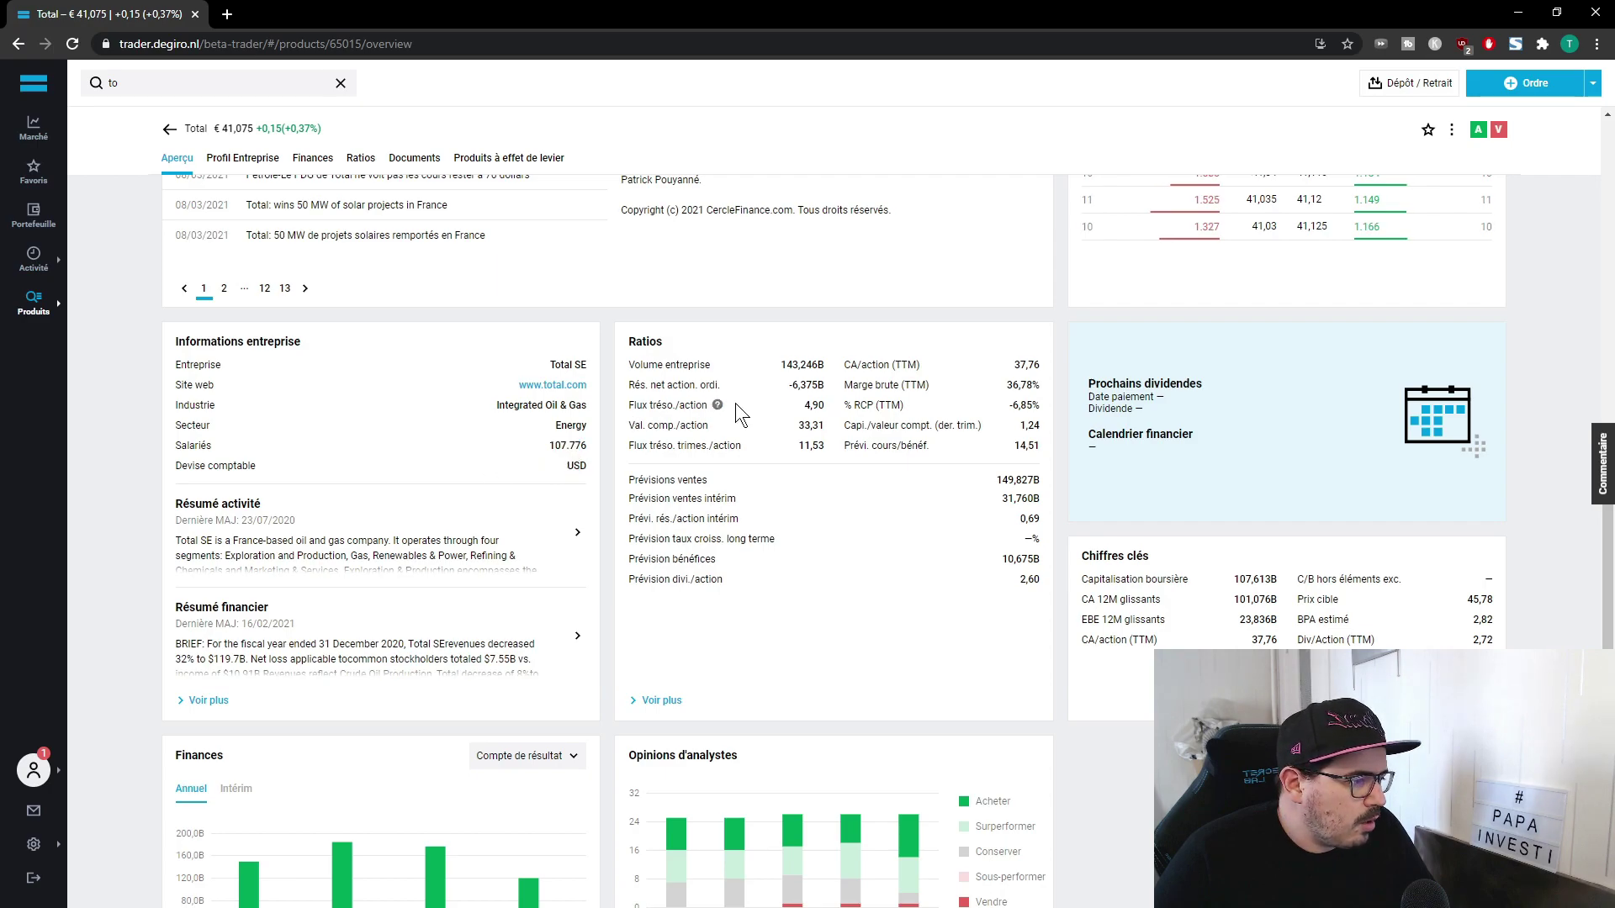
scroll(612, 551, down, 3)
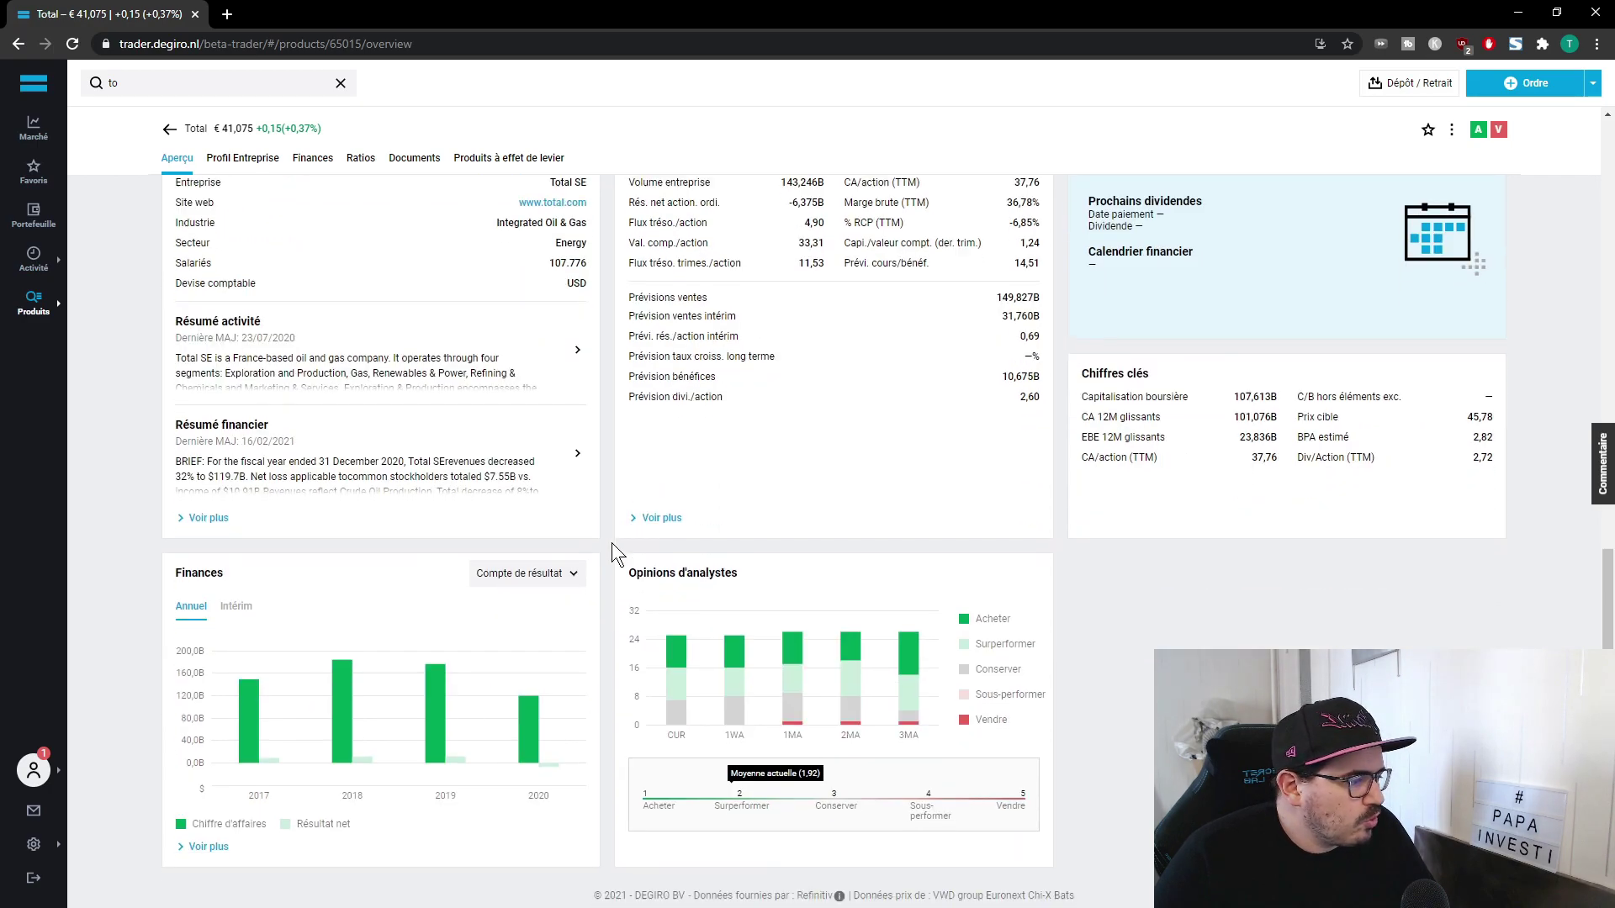
scroll(612, 552, up, 2)
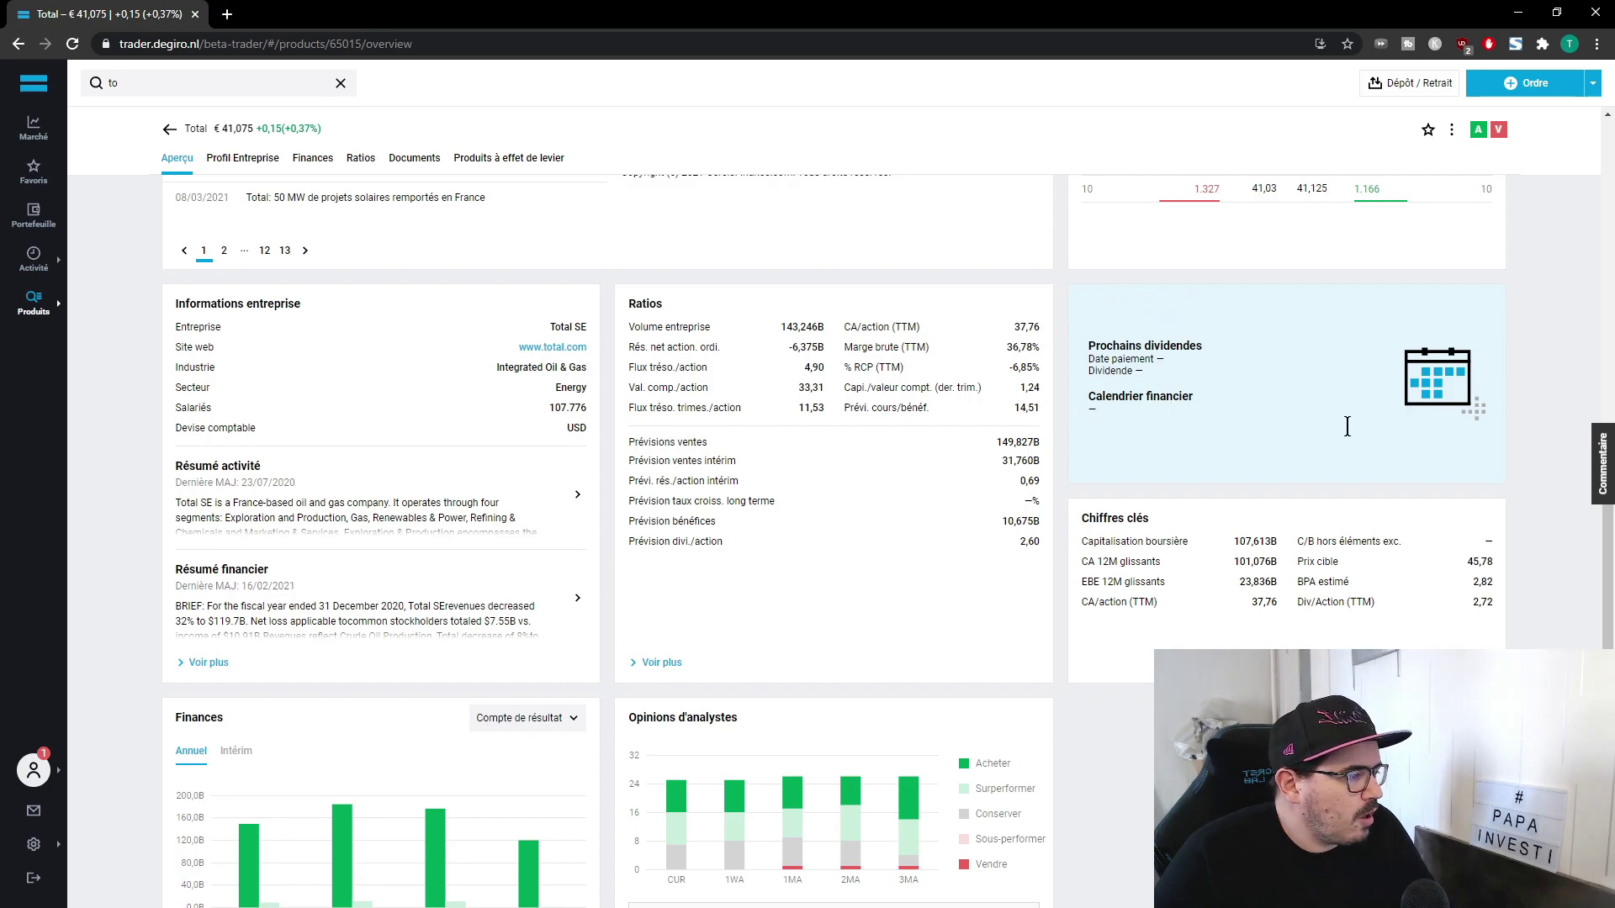
Step: Open Total's company profile and look over the company information, activity summary and financial summary
scroll(805, 598, up, 10)
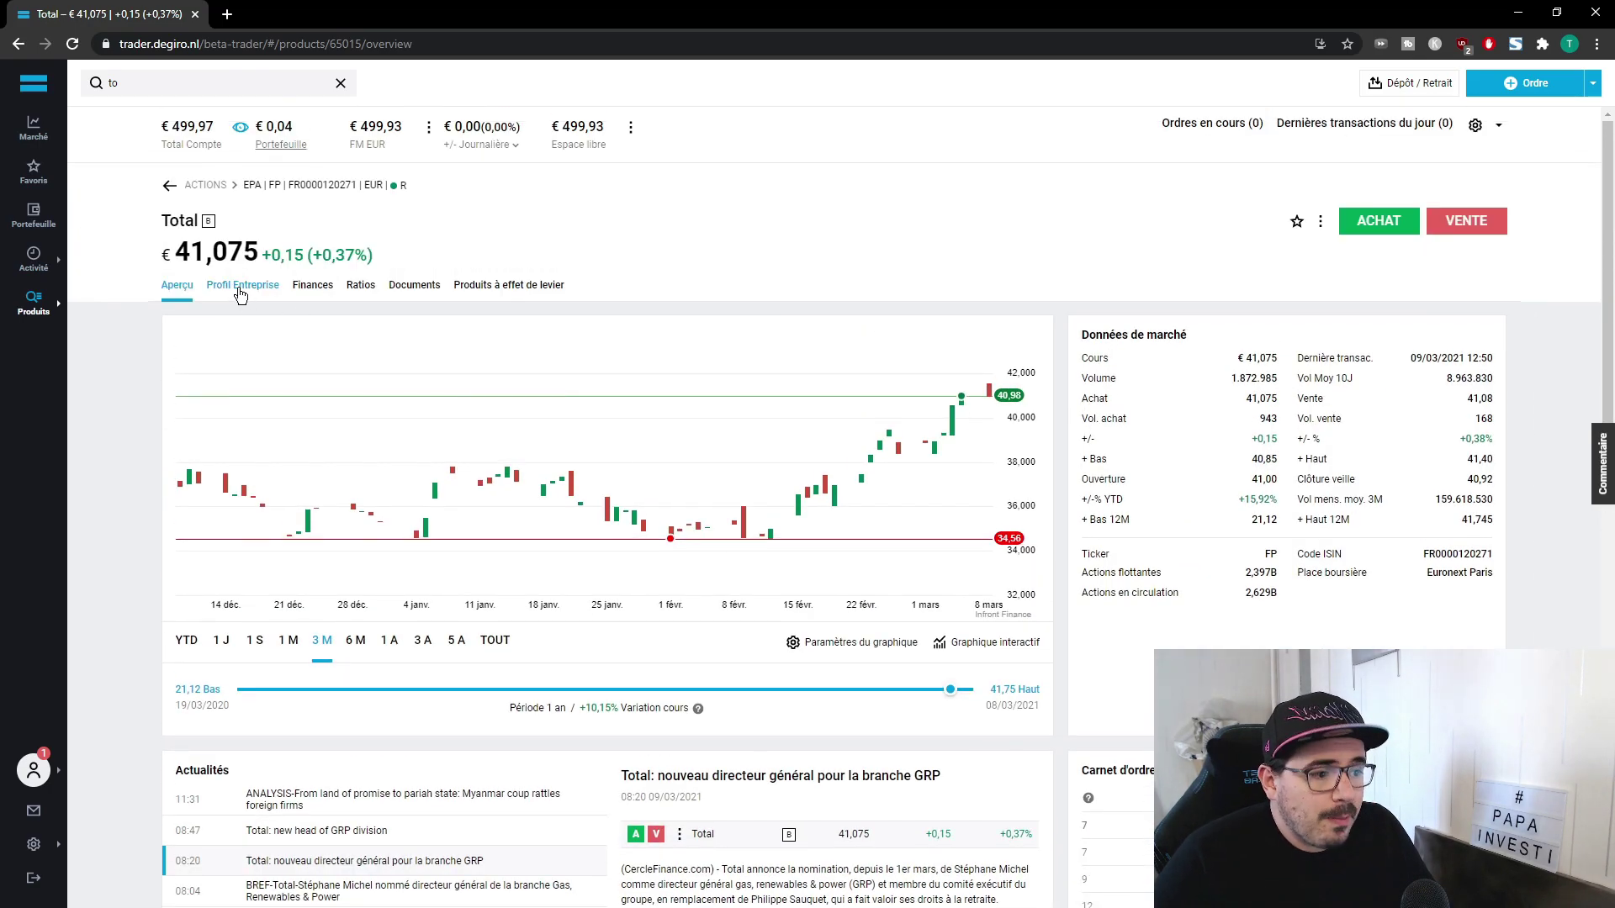
click(241, 290)
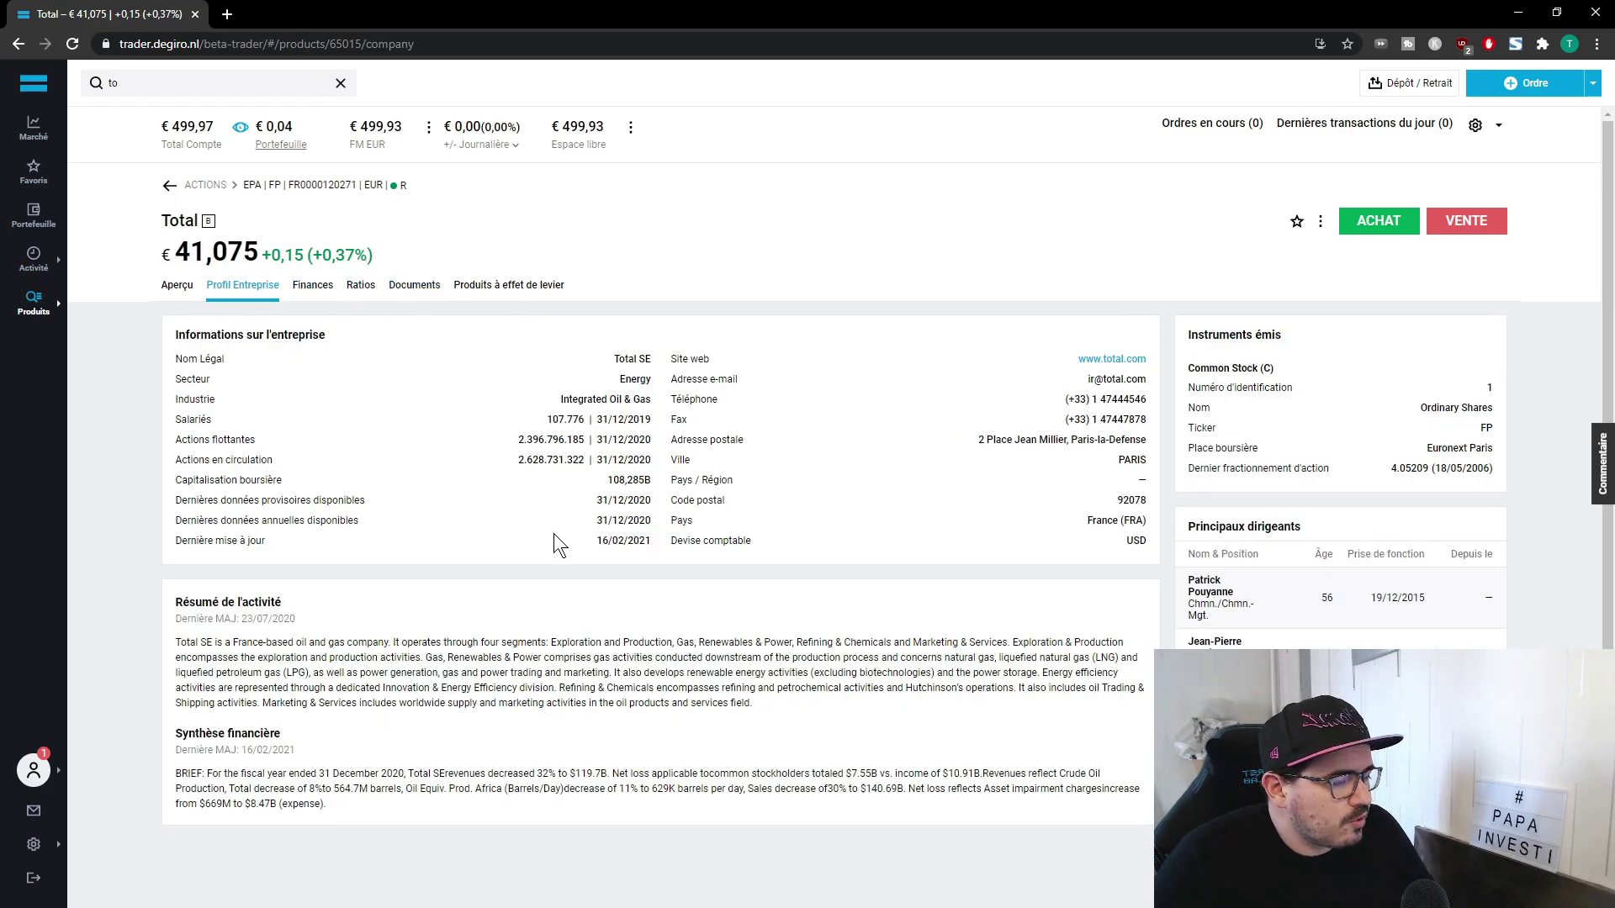
scroll(559, 552, down, 2)
scroll(558, 553, up, 2)
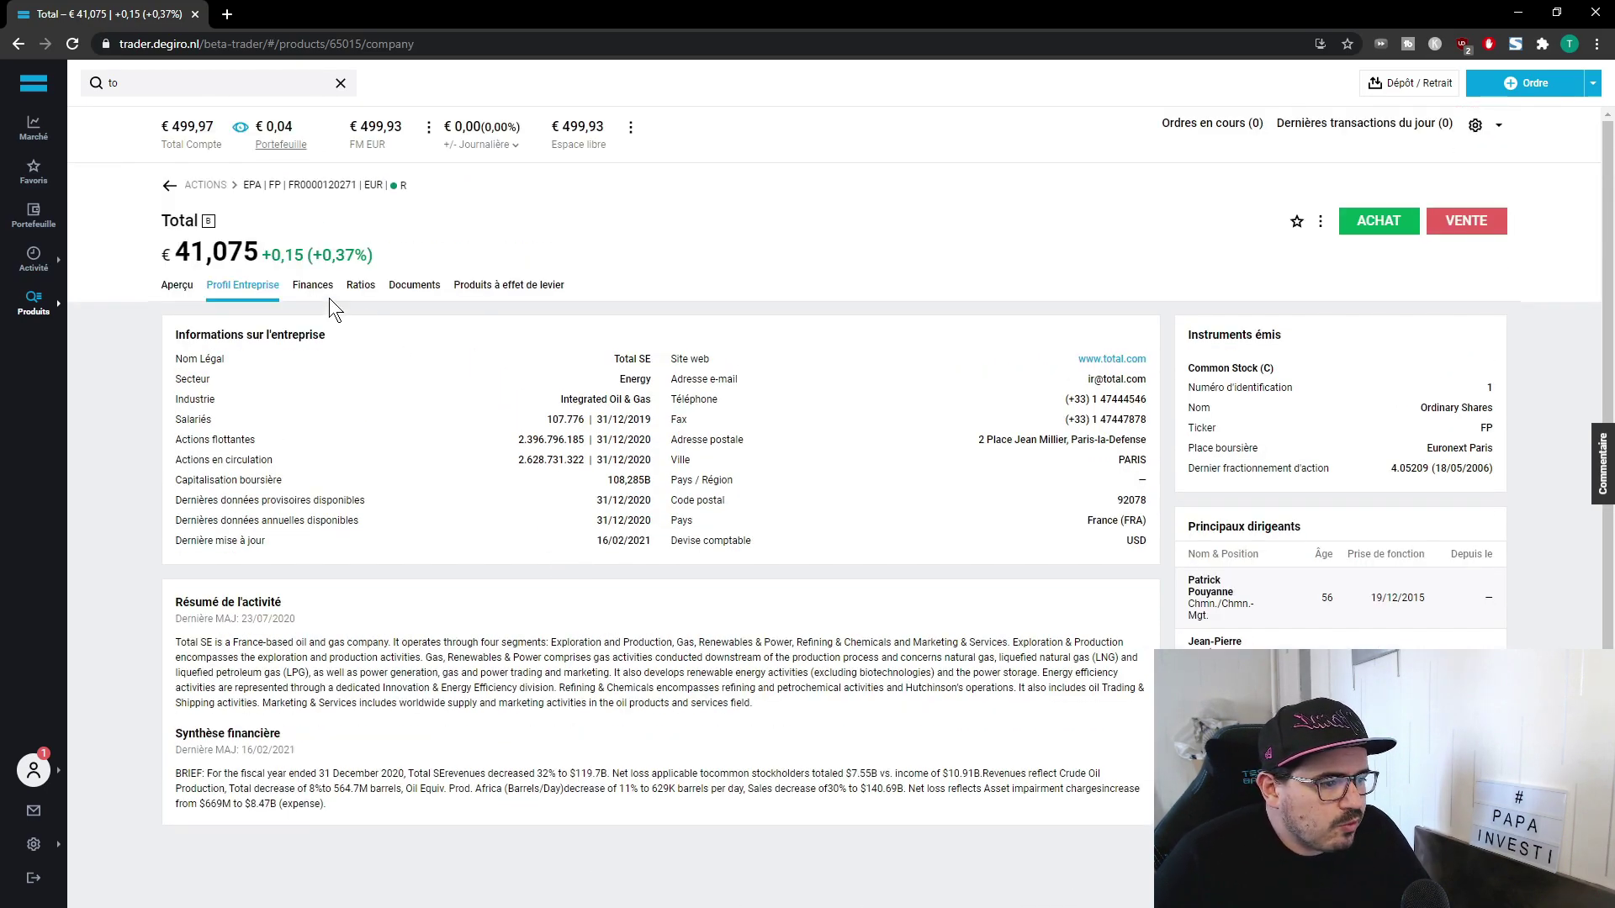
Step: Open Total's income statement and compare the interim and annual views of the Revenue and Net Income chart
click(313, 287)
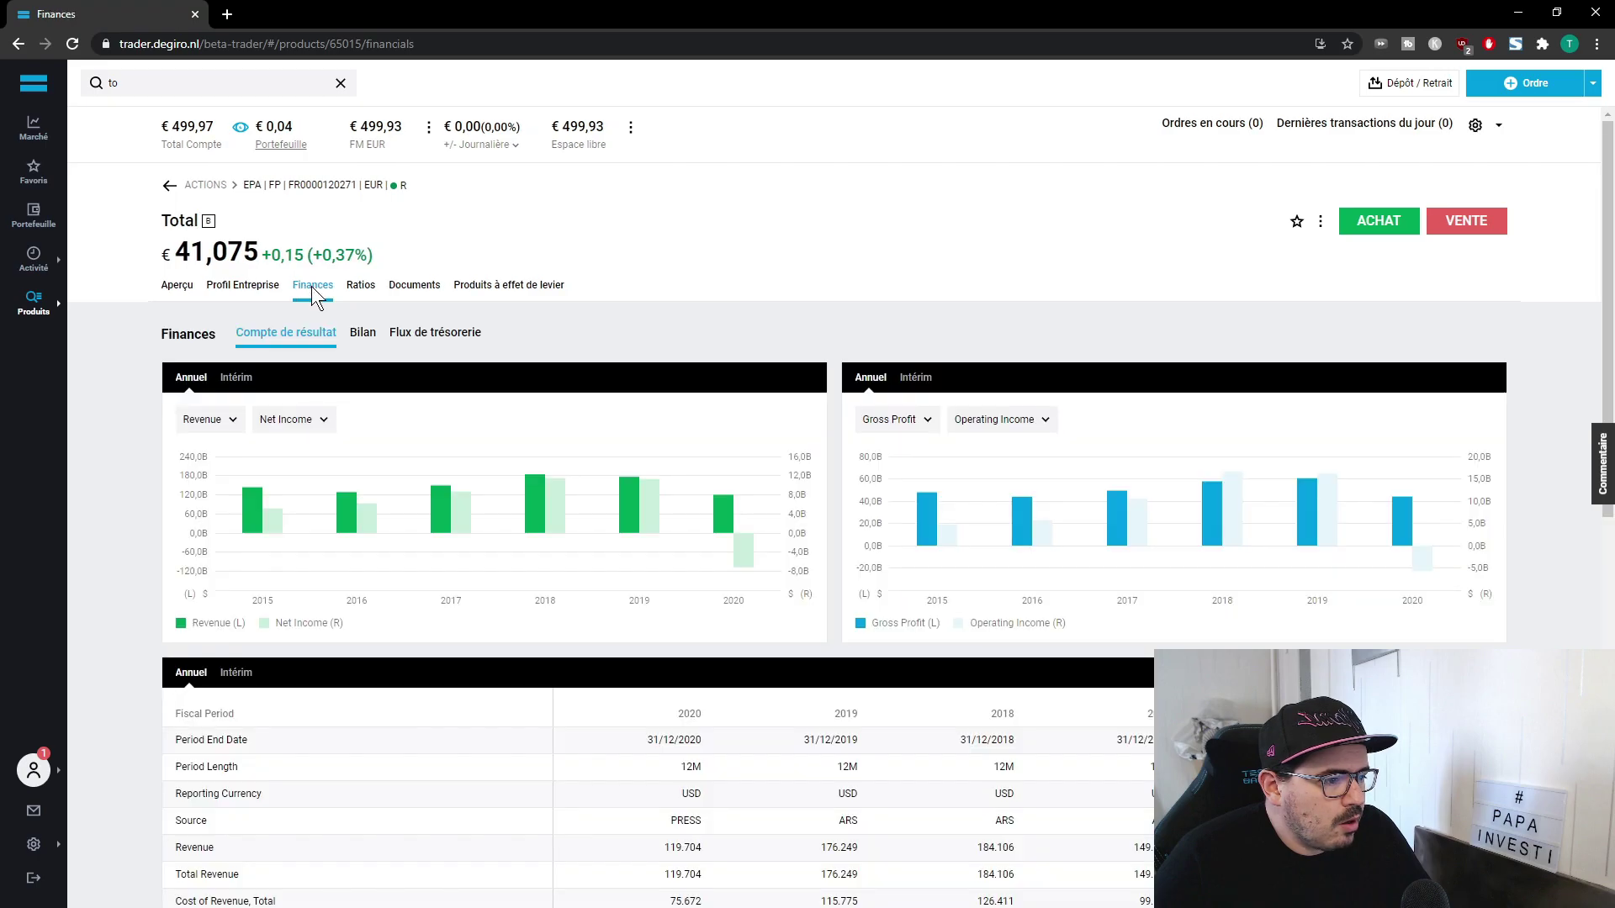
scroll(582, 454, down, 2)
scroll(401, 244, up, 2)
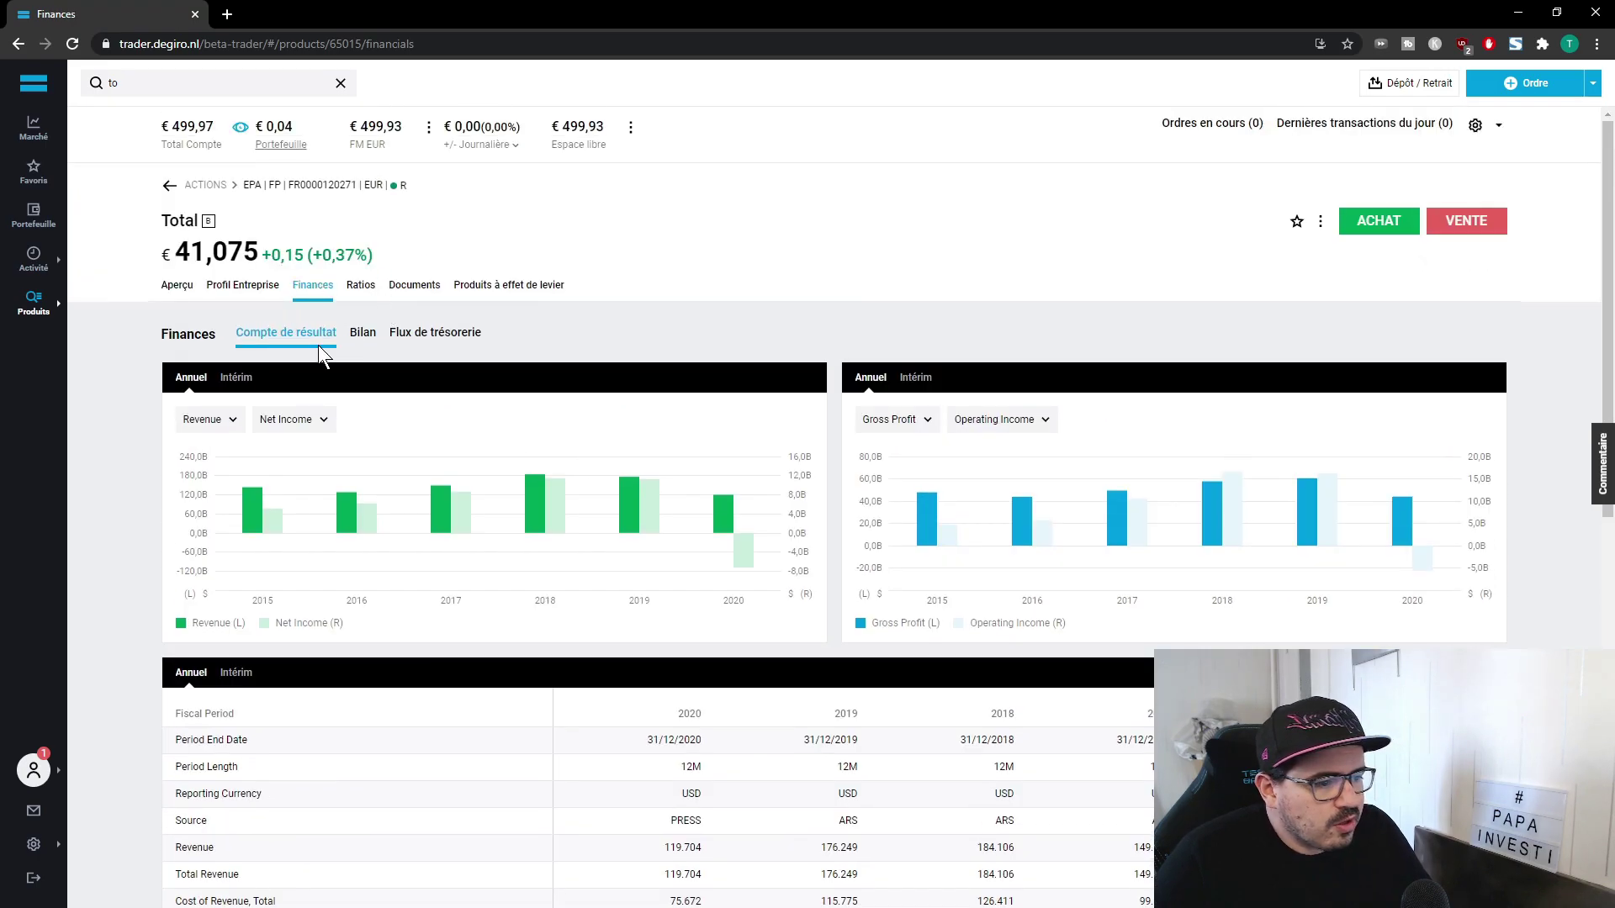
click(238, 379)
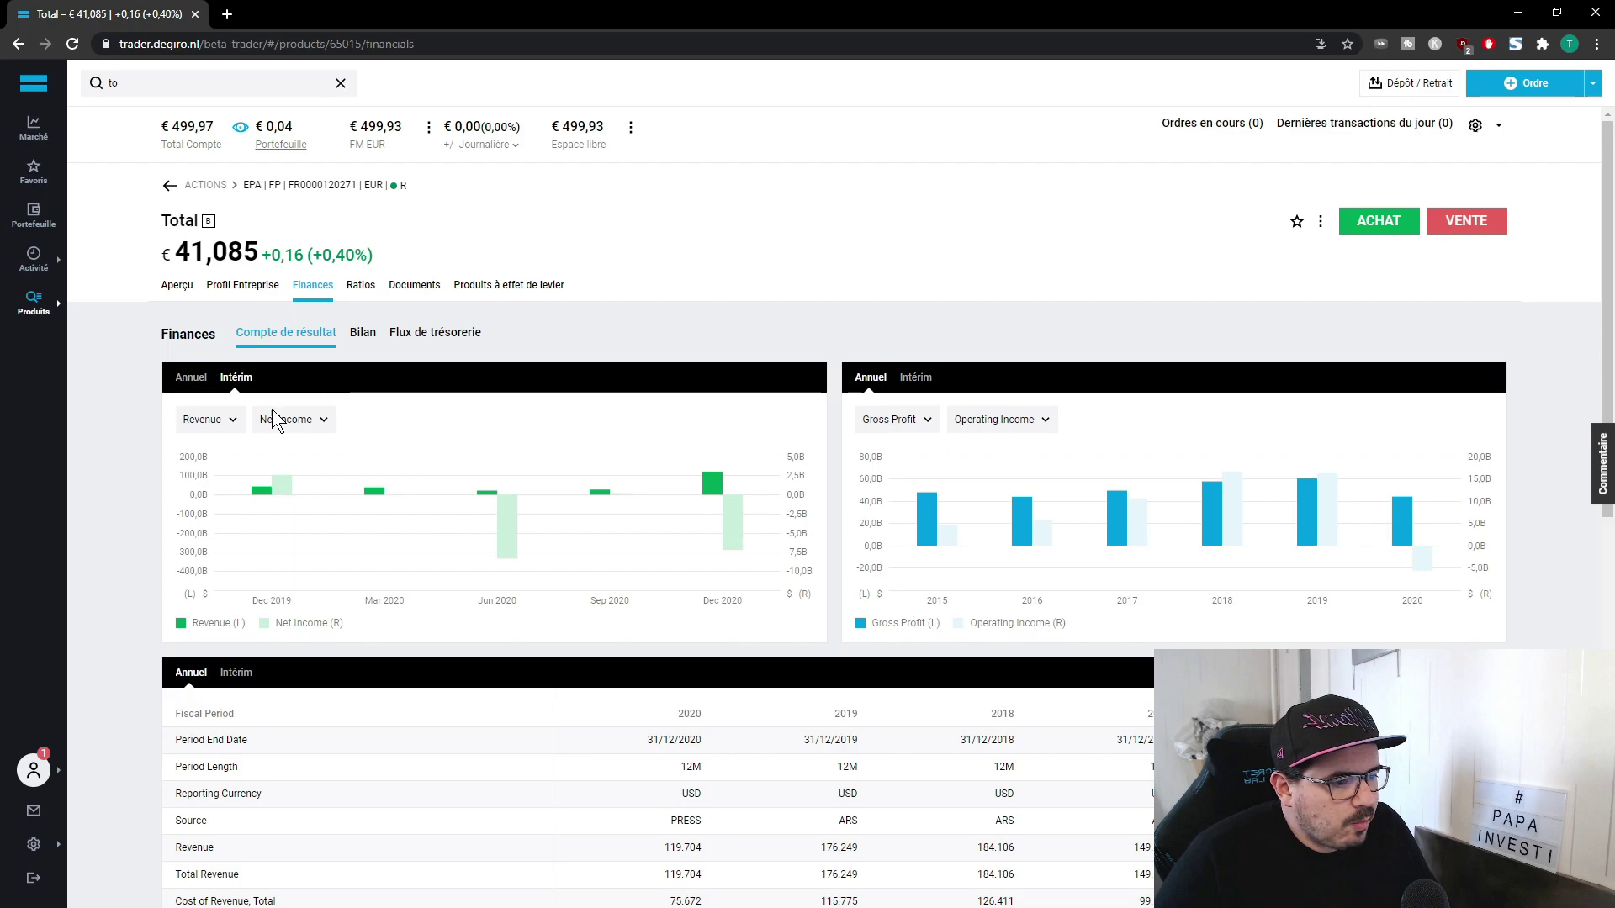
click(191, 381)
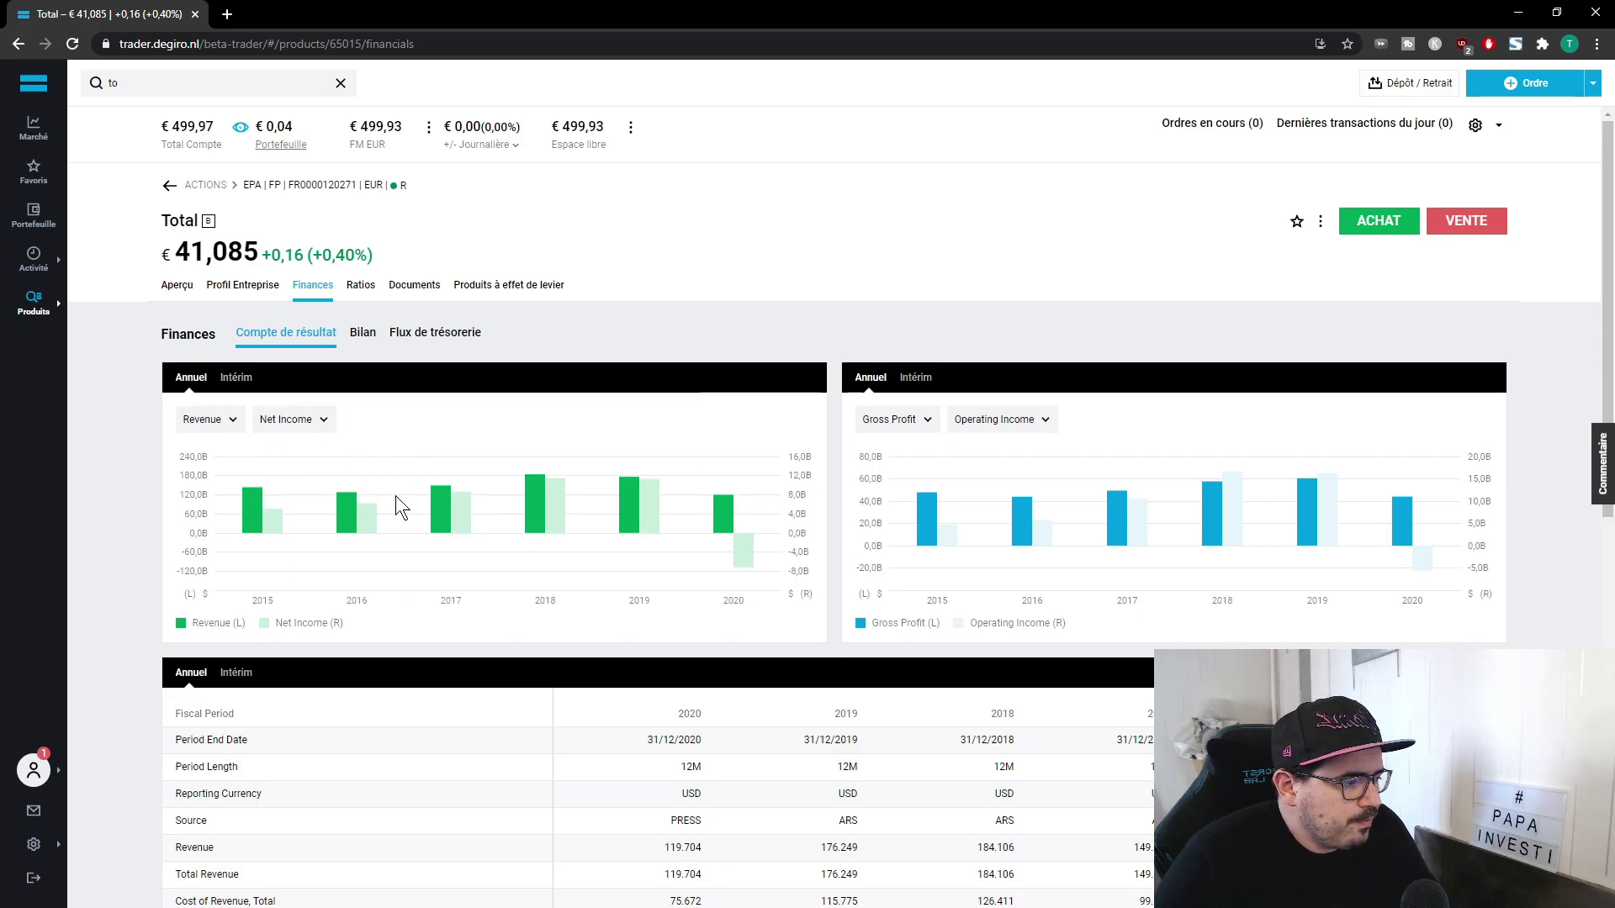
Step: Browse the metrics offered for the annual Revenue and Net Income chart, and replace Net Income with Cost of Revenue, Total
click(227, 420)
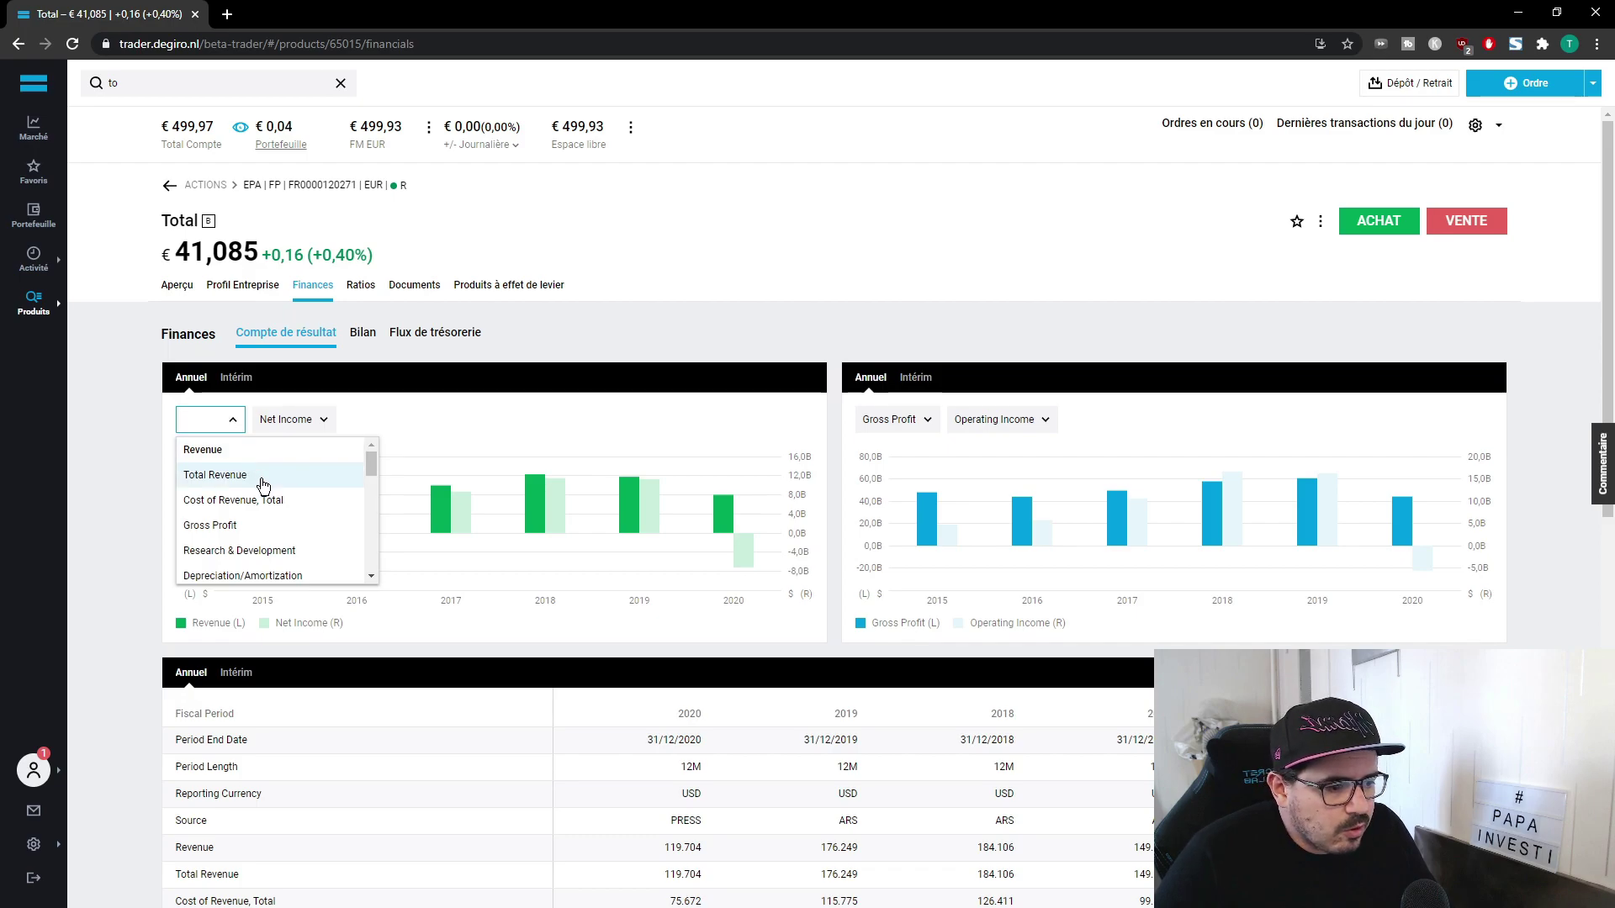
scroll(261, 501, down, 4)
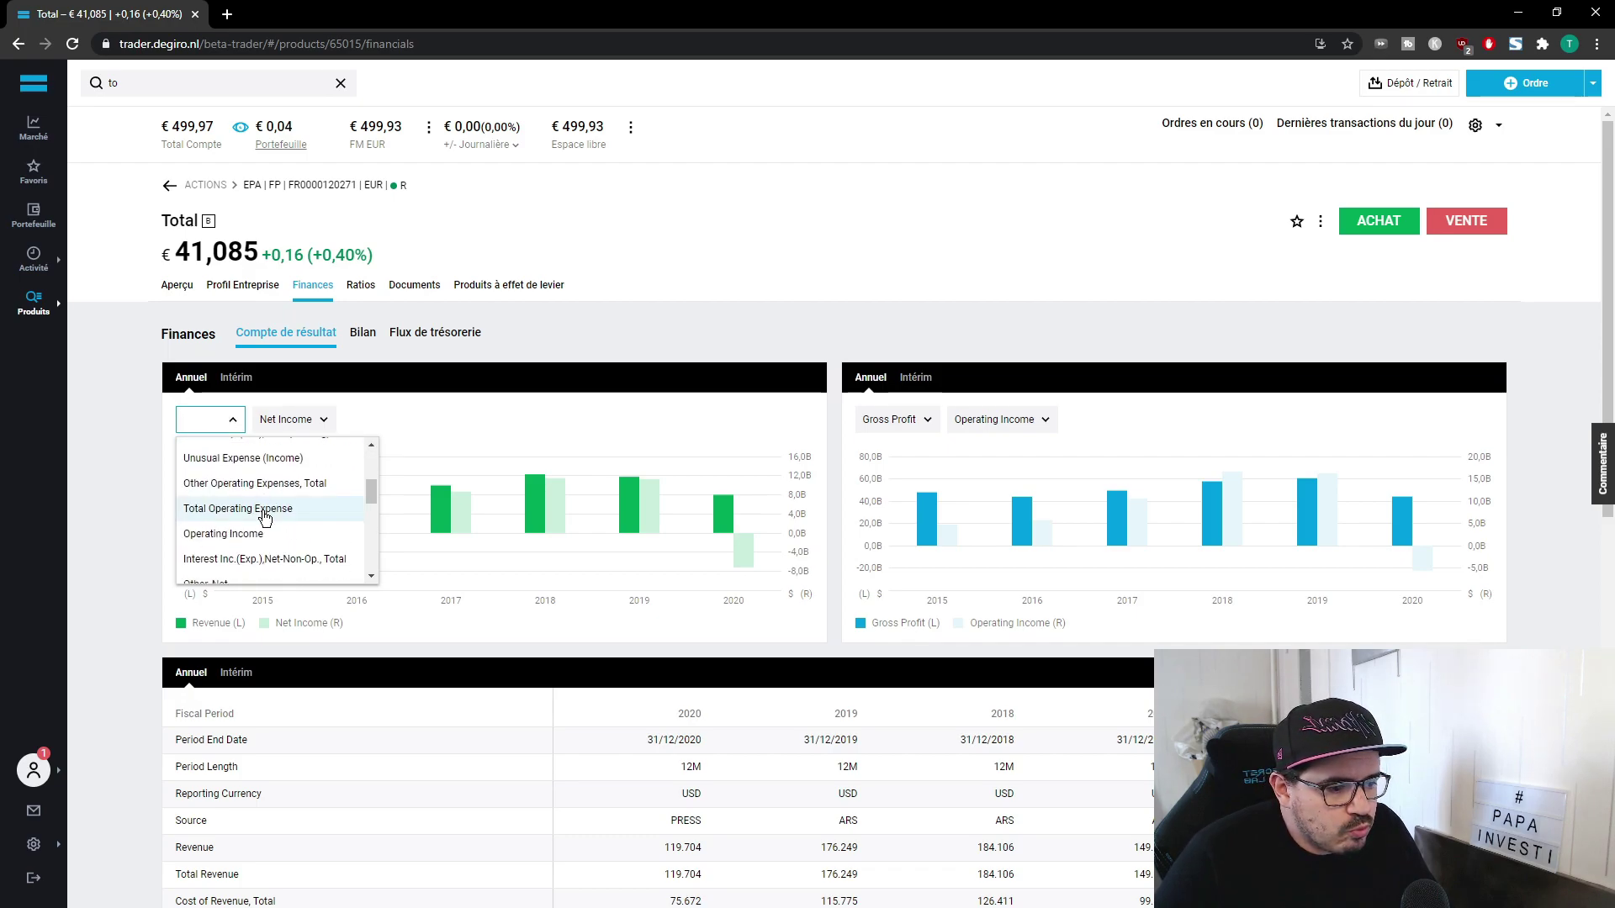
click(286, 421)
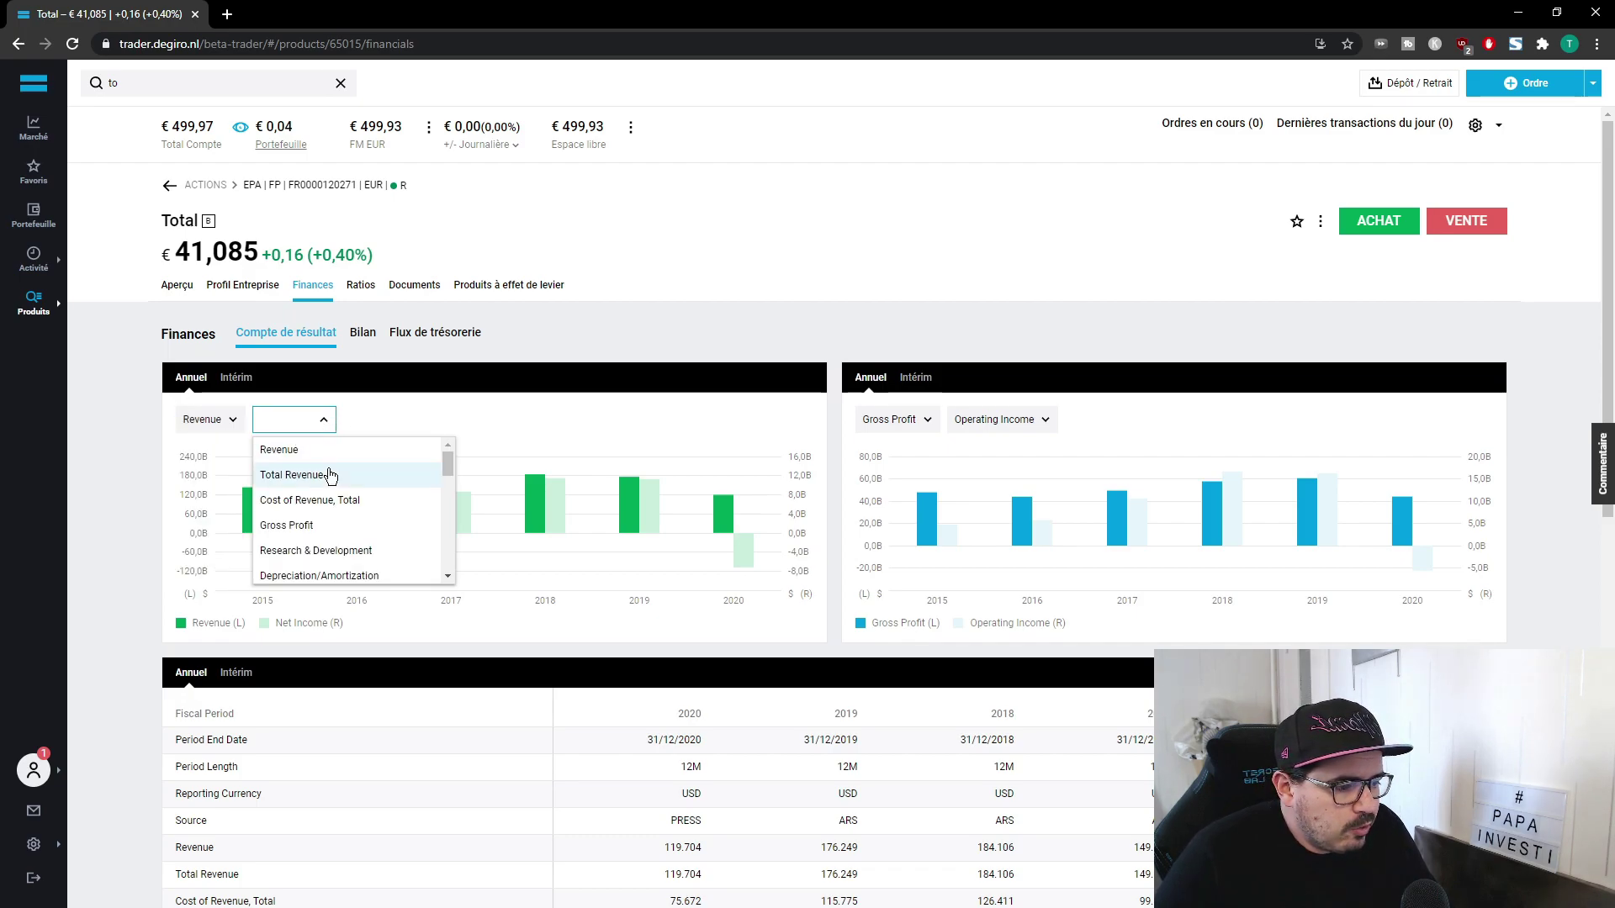
click(345, 499)
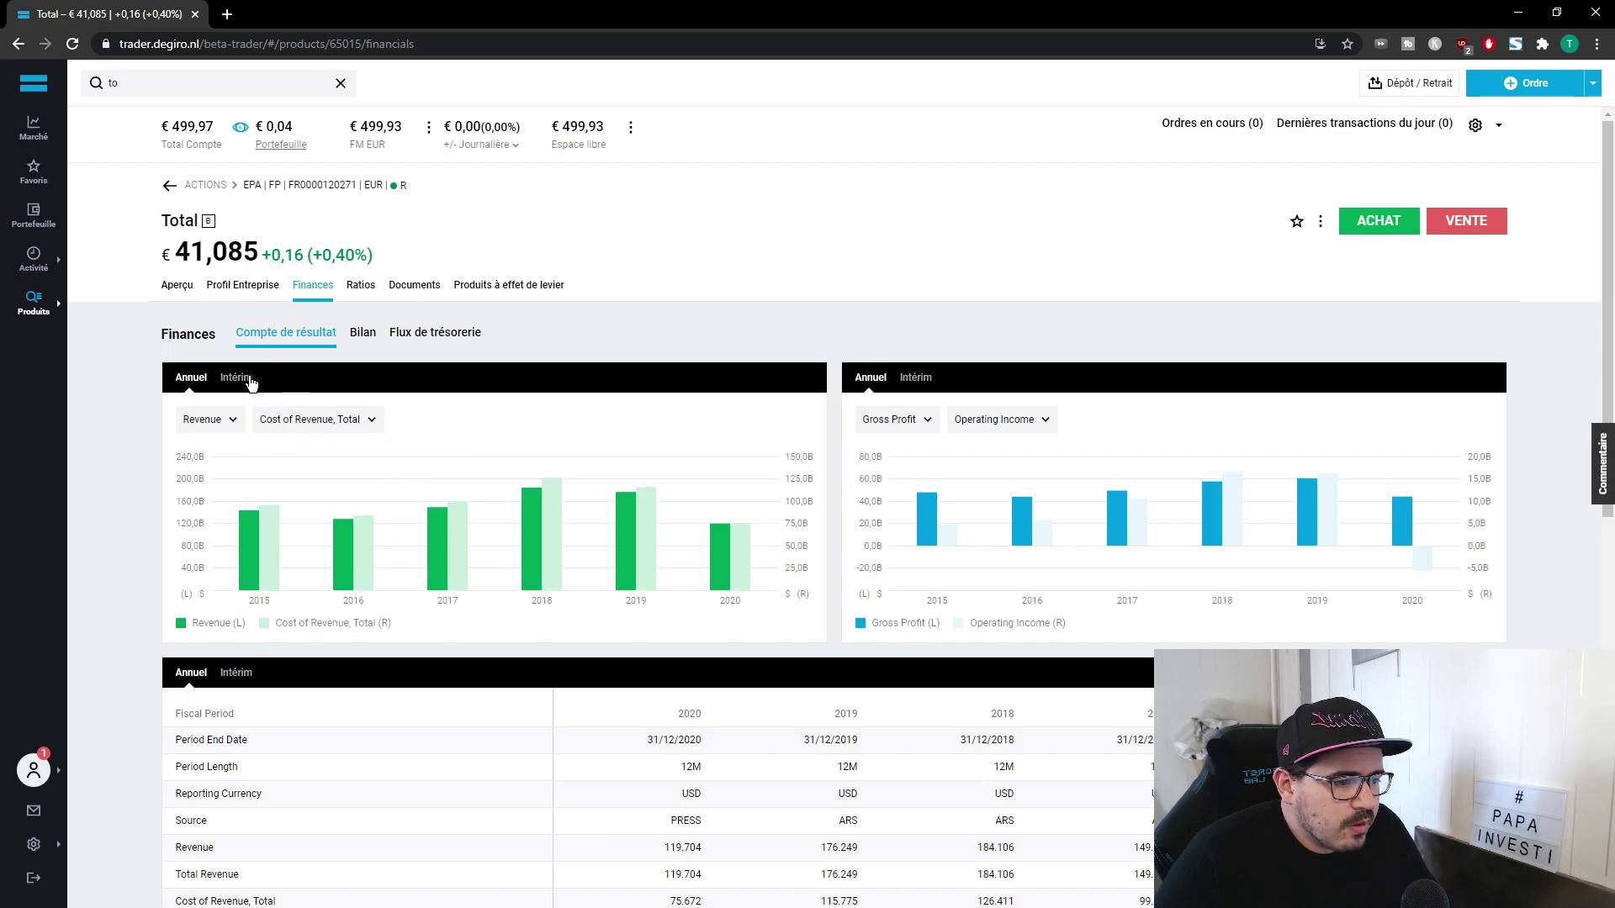
Step: Open Total's balance sheet and look through its charts and the full annual table
click(367, 335)
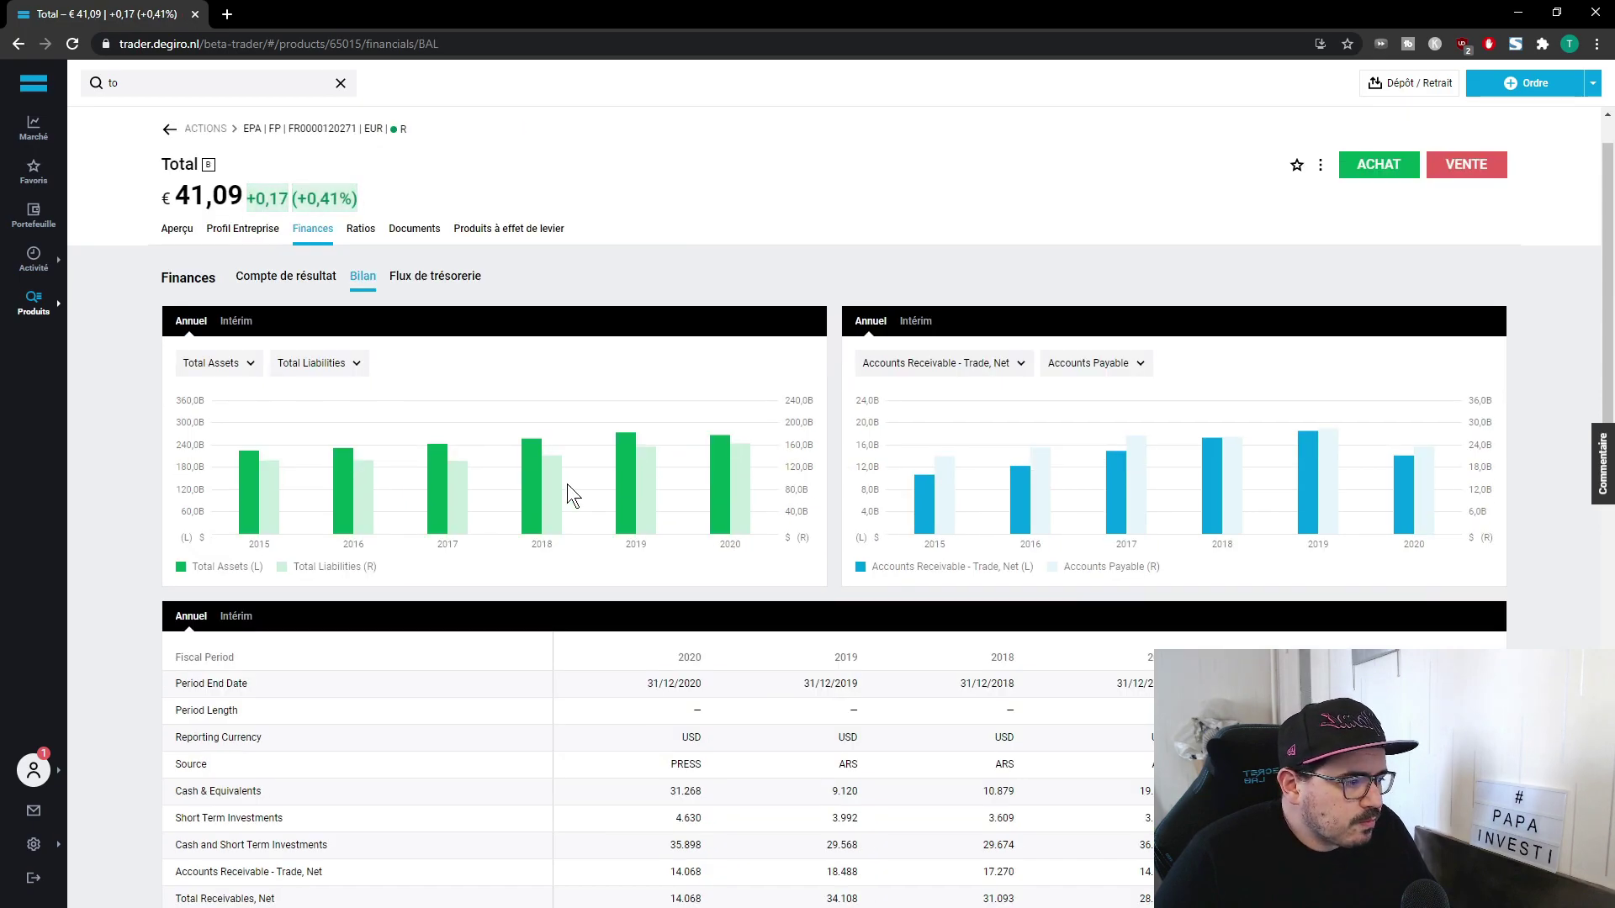
scroll(567, 483, down, 3)
scroll(555, 476, down, 10)
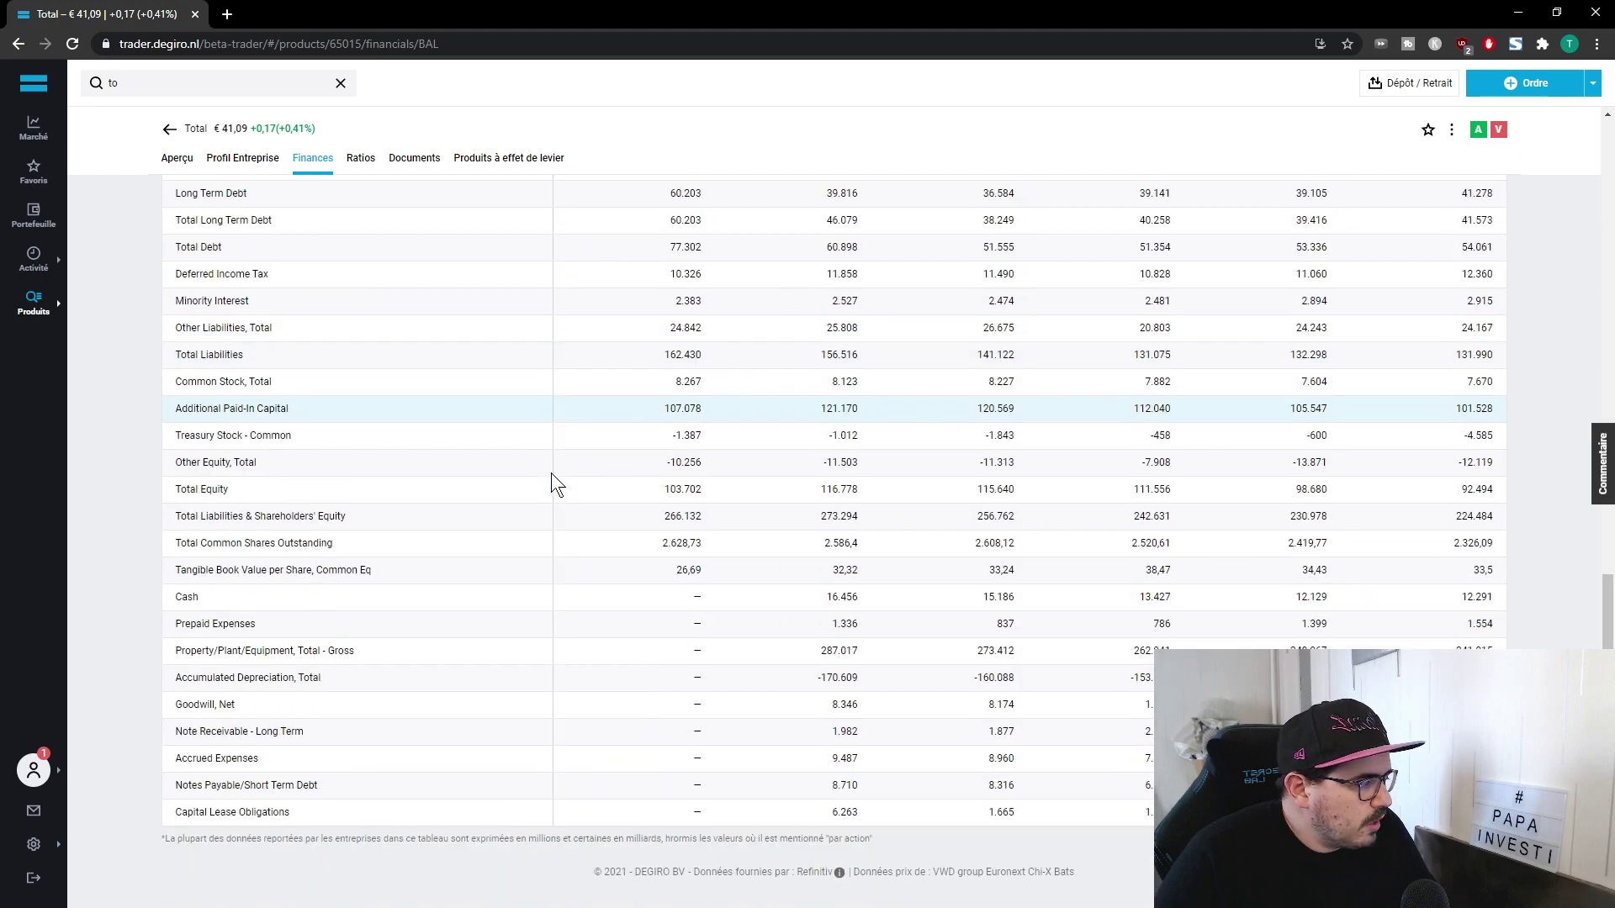
scroll(552, 472, up, 5)
scroll(552, 473, up, 12)
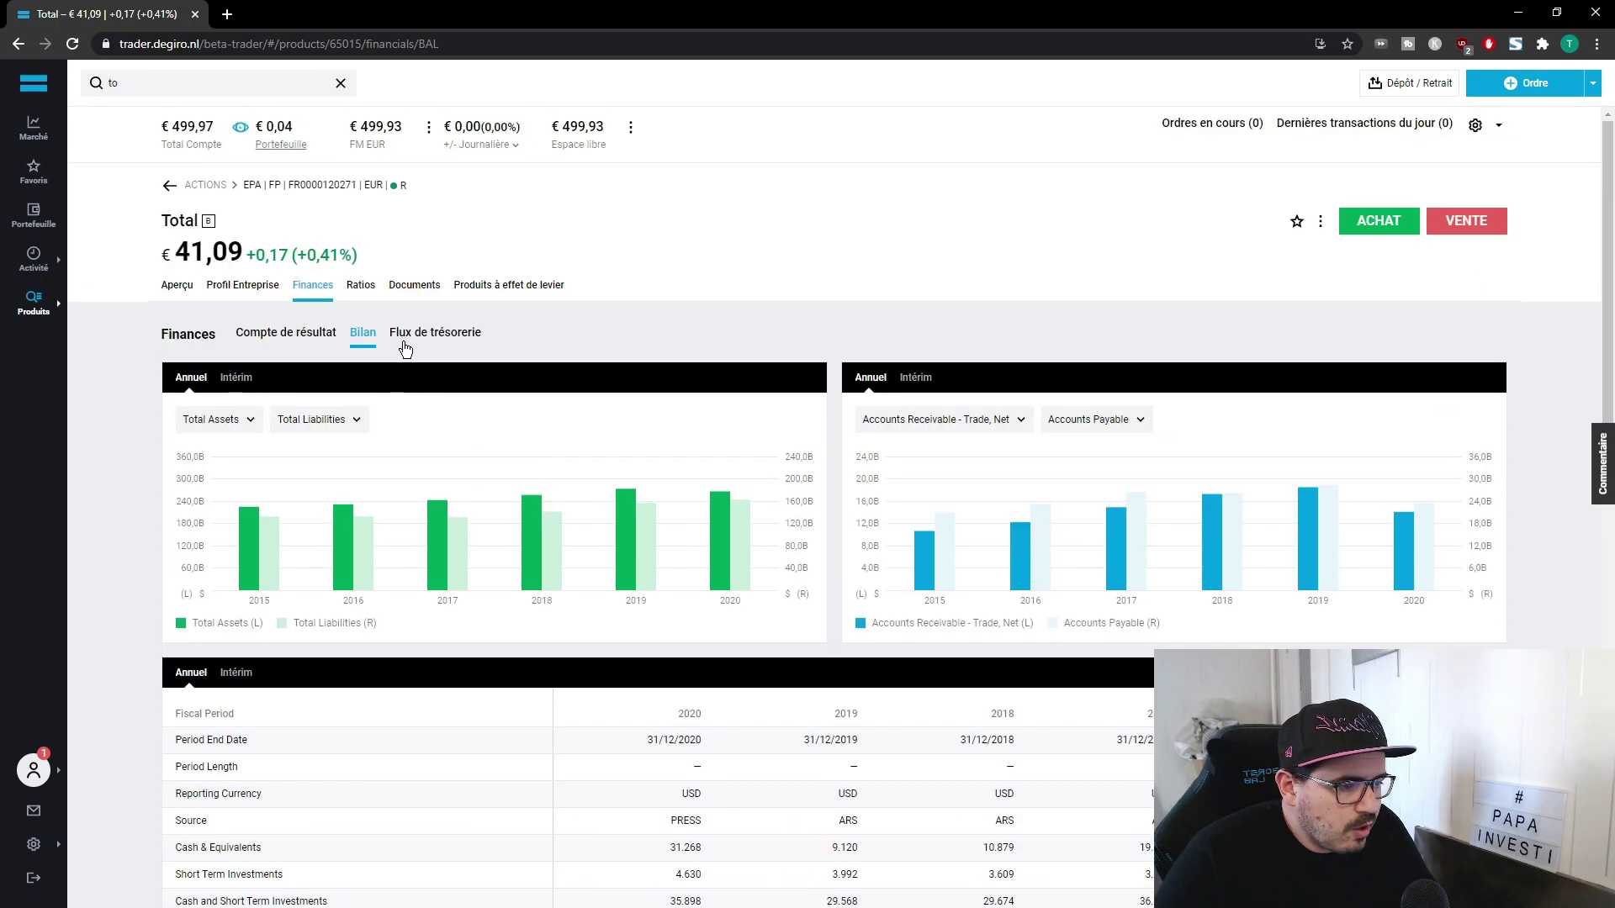
Step: Open Total's cash flow statement and look through its annual table and charts
click(414, 330)
scroll(547, 621, down, 10)
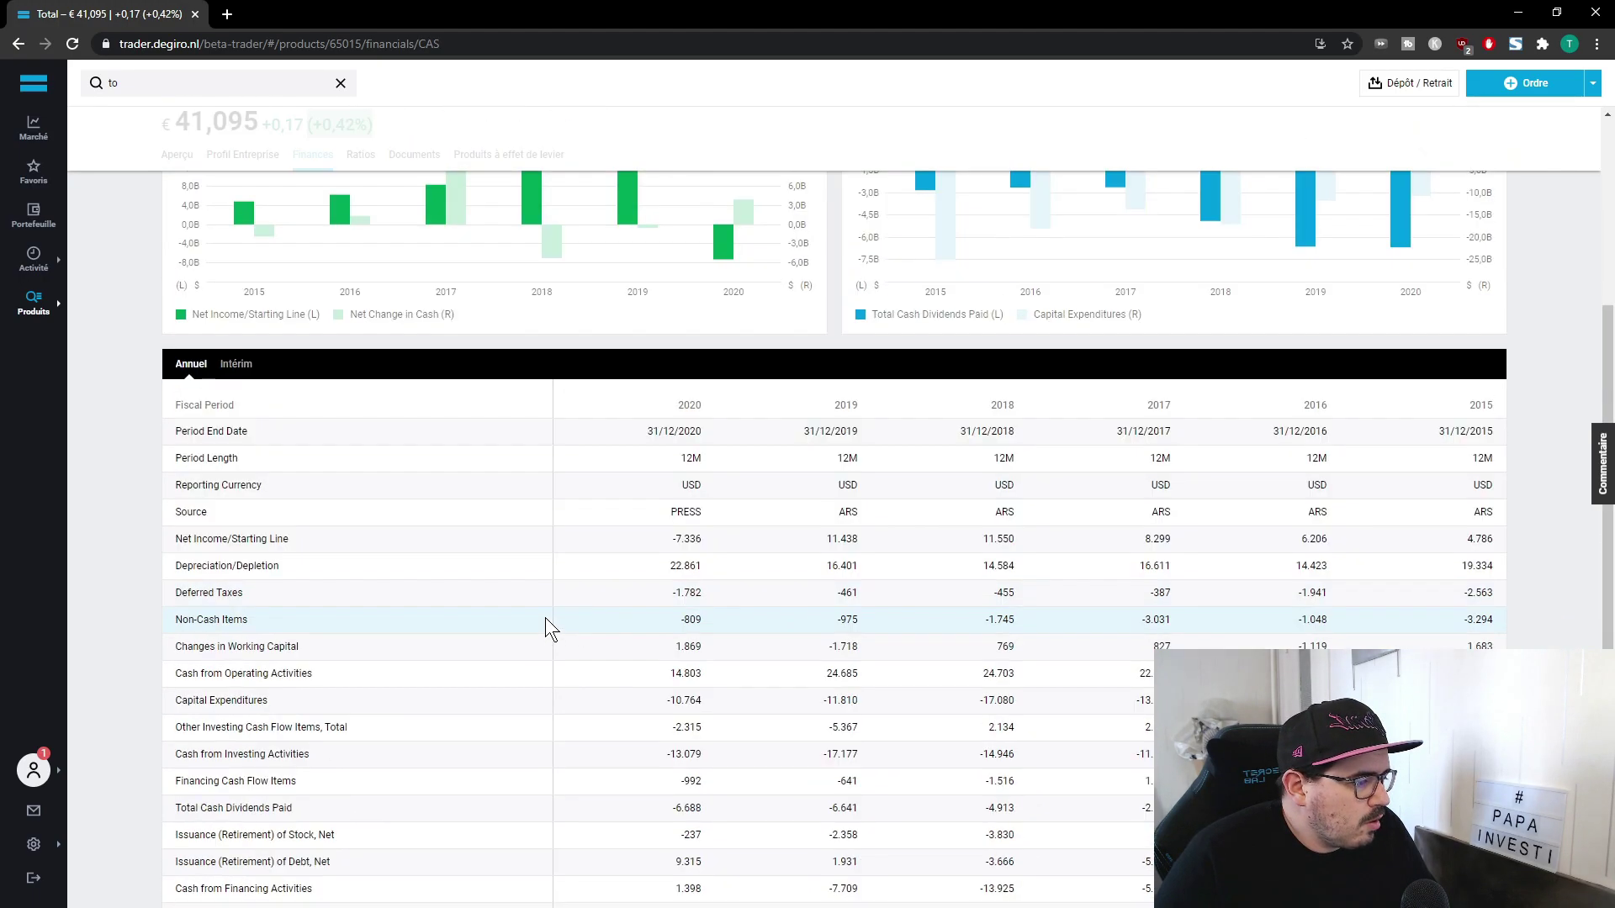
scroll(540, 614, up, 9)
scroll(505, 572, up, 2)
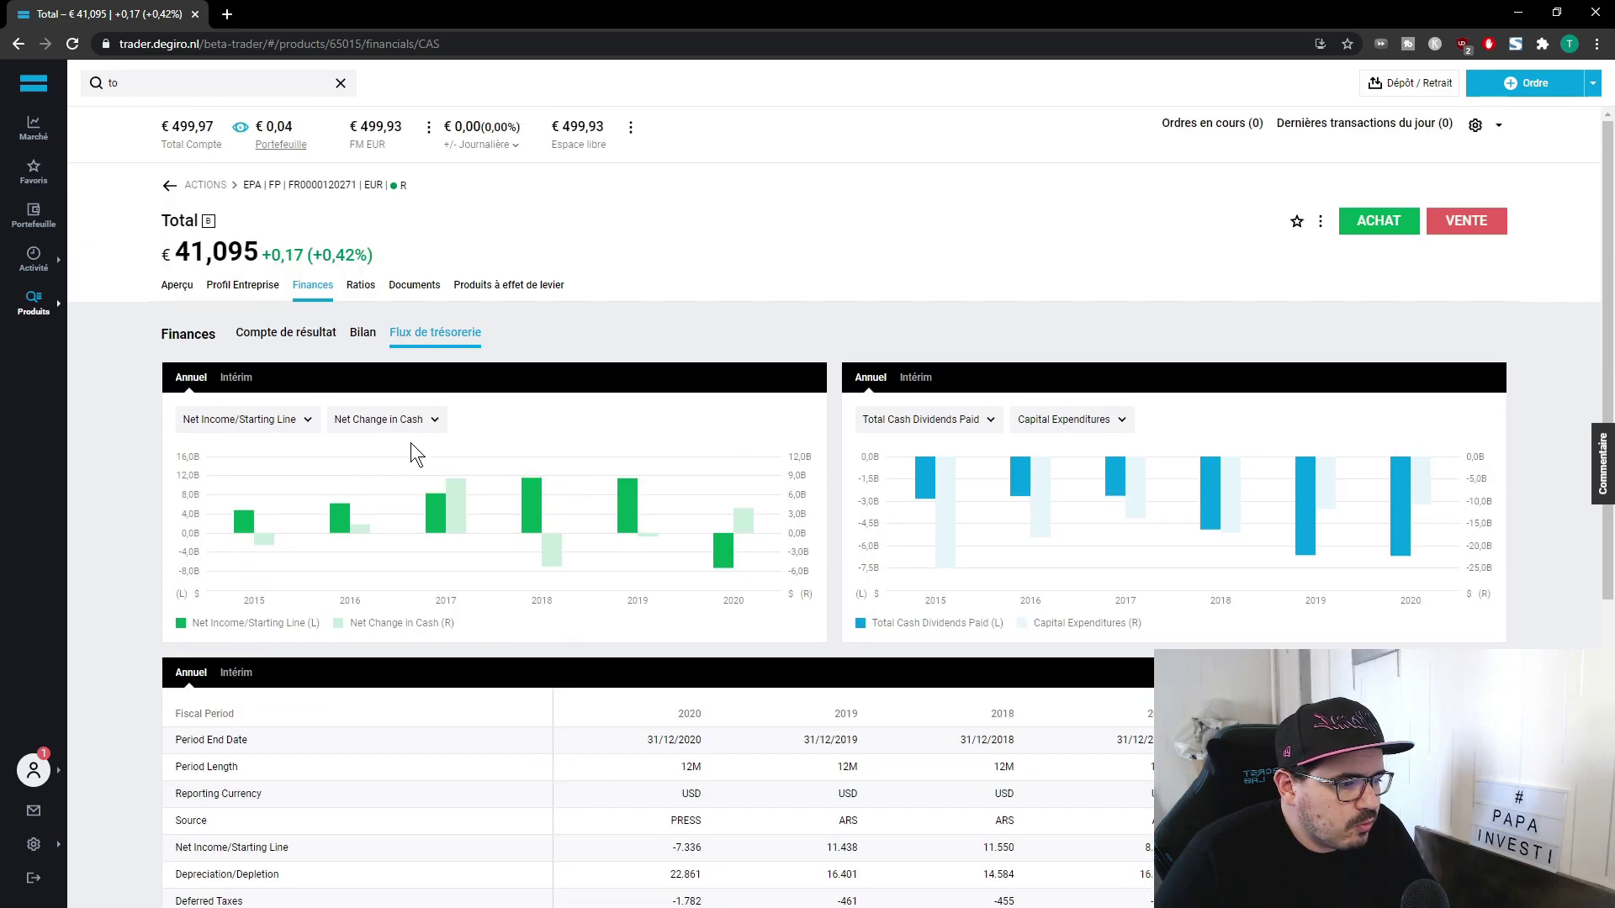
Step: Replace Net Income/Starting Line with Capital Expenditures in the cash flow chart that shows Net Change in Cash
click(300, 420)
scroll(253, 500, down, 3)
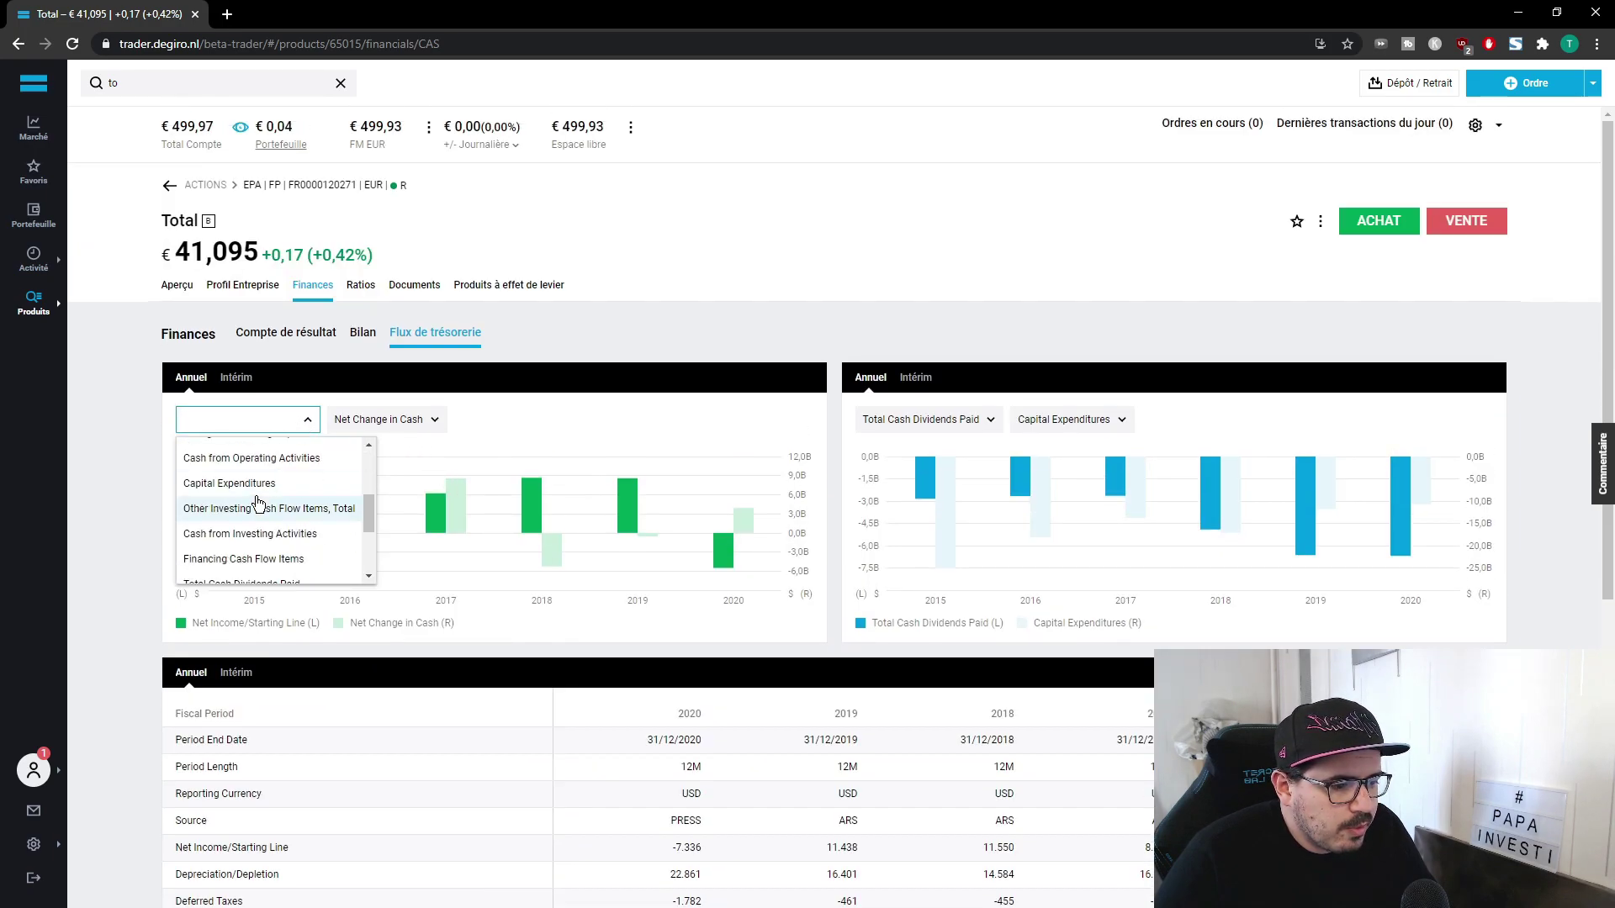
click(253, 483)
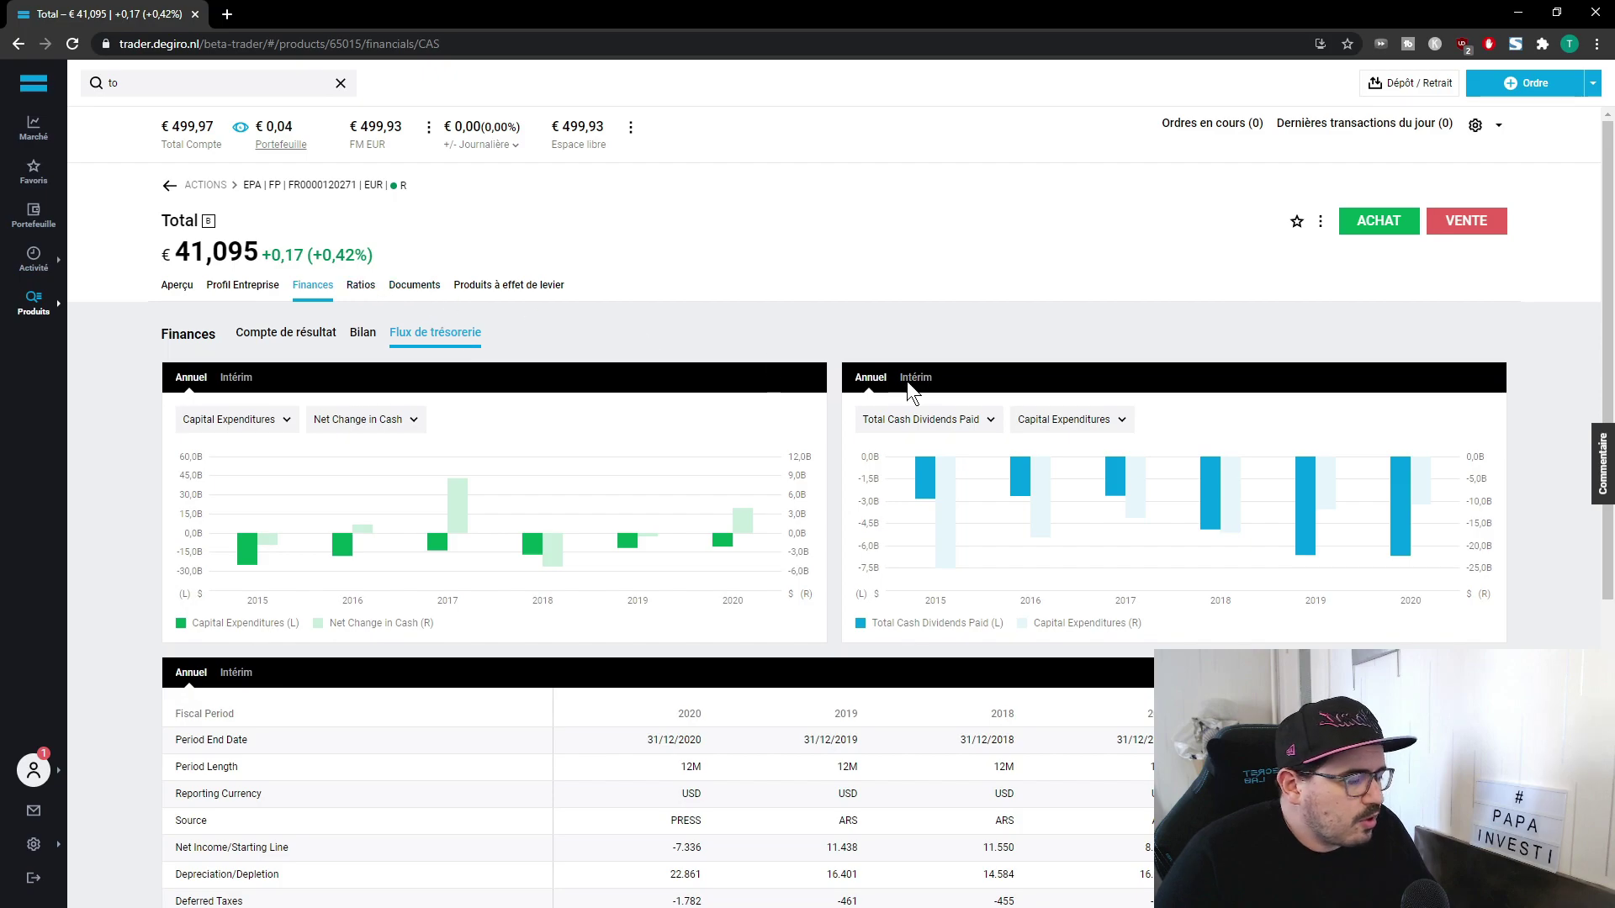
Step: Open Total's ratios and examine the price and volume, valuation, per-share, dividend and financial health figures
click(374, 290)
scroll(659, 580, down, 8)
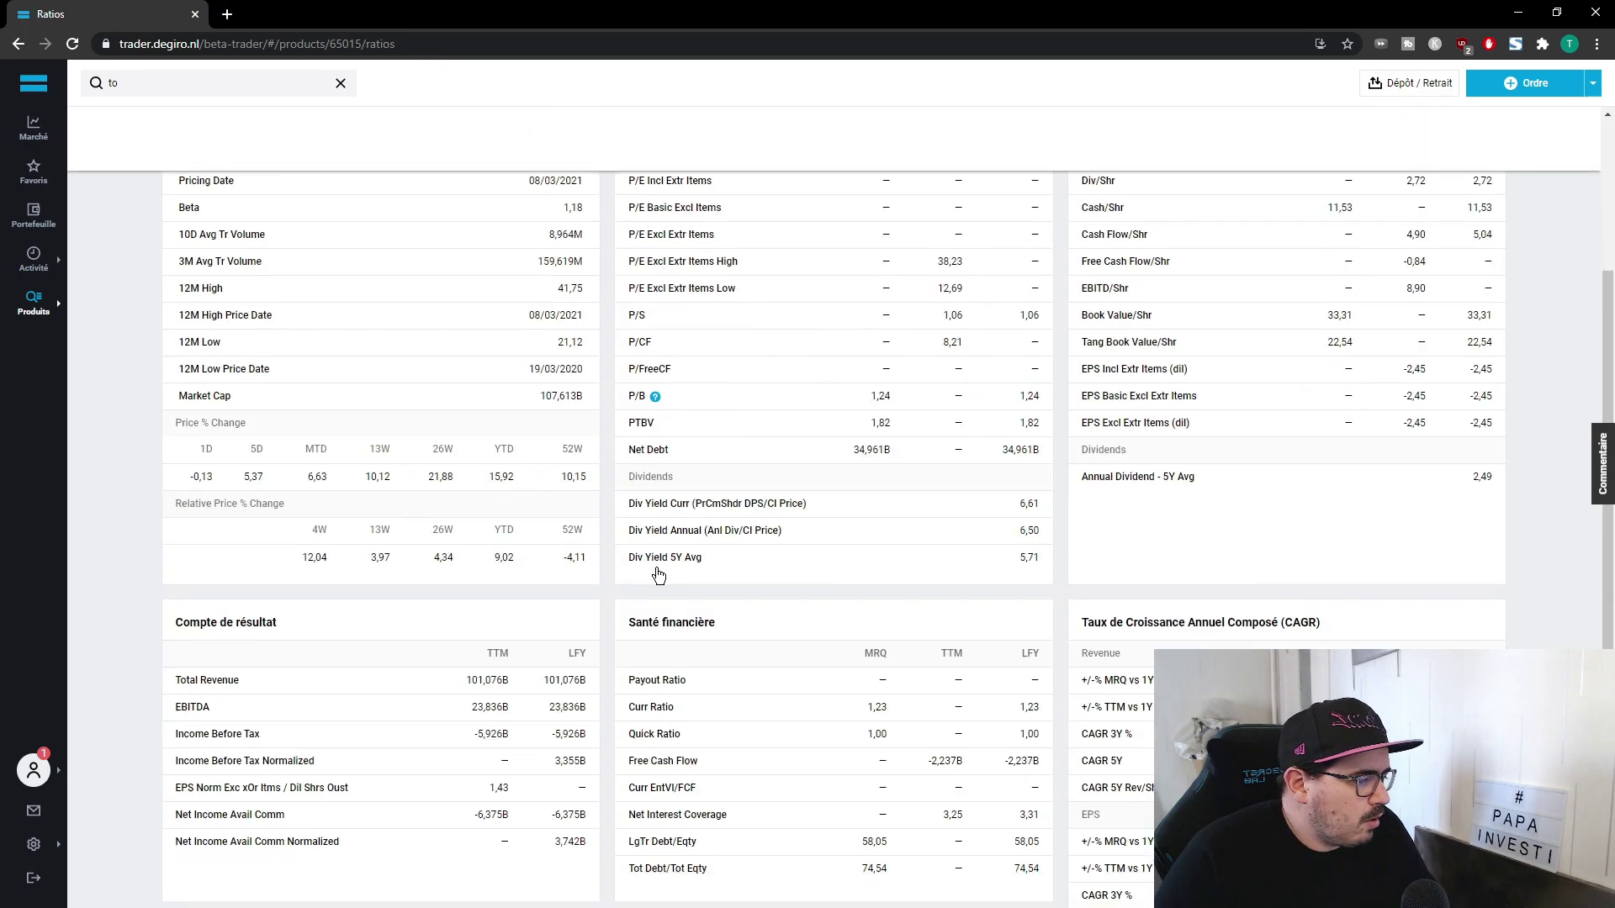
scroll(655, 563, up, 4)
scroll(655, 564, up, 5)
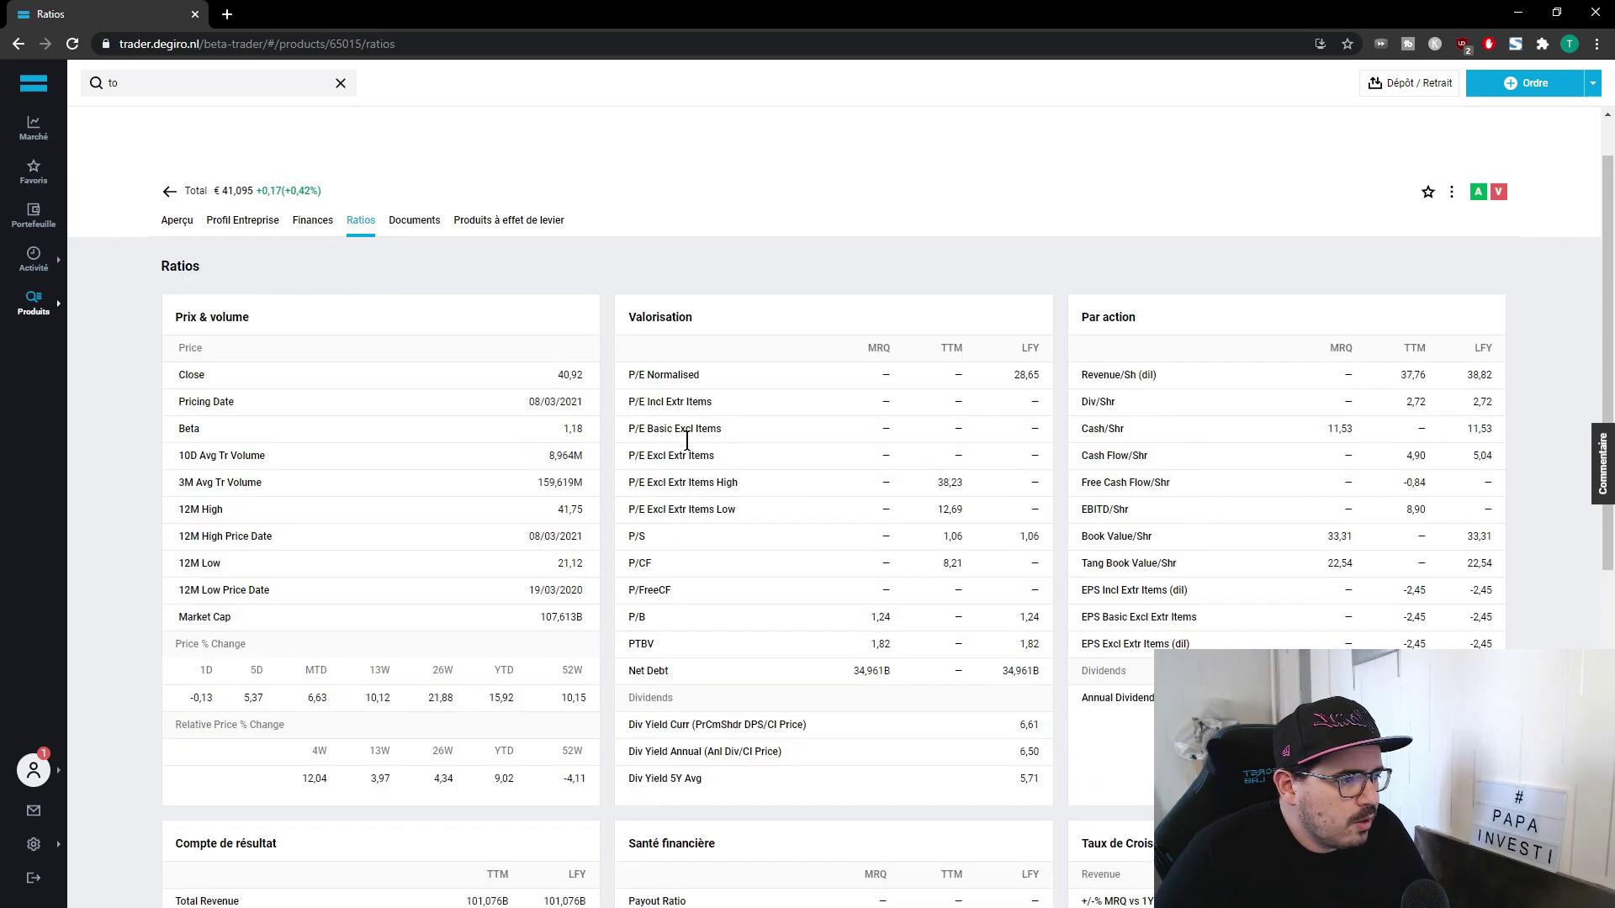
Step: Check Total's documents and leveraged products pages, and return to the stock's overview
click(412, 285)
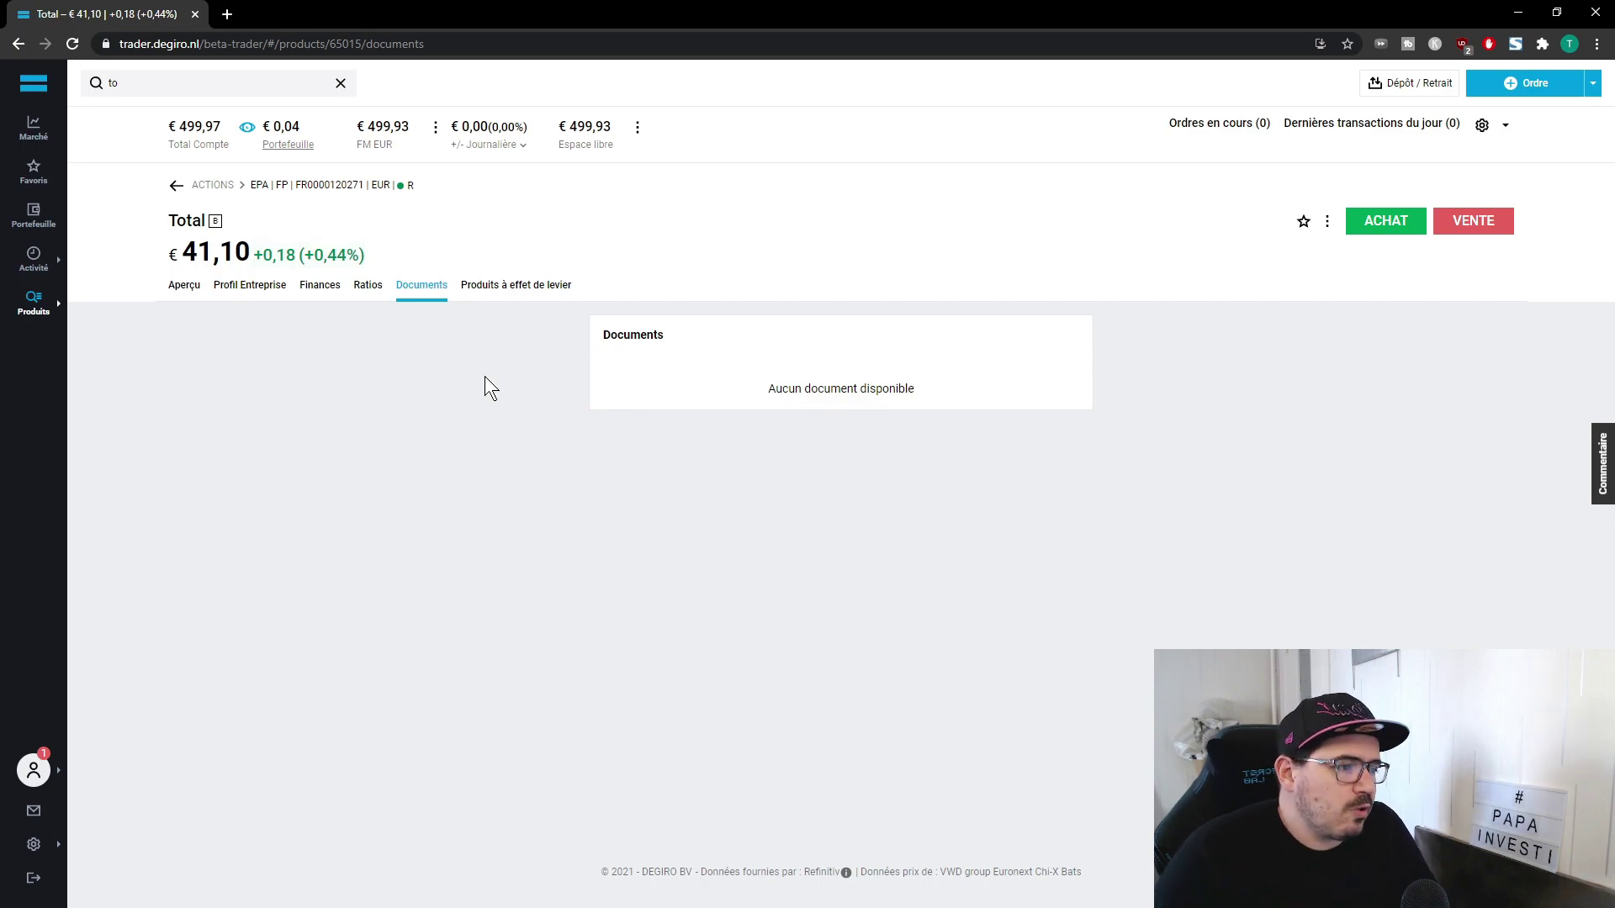
click(496, 290)
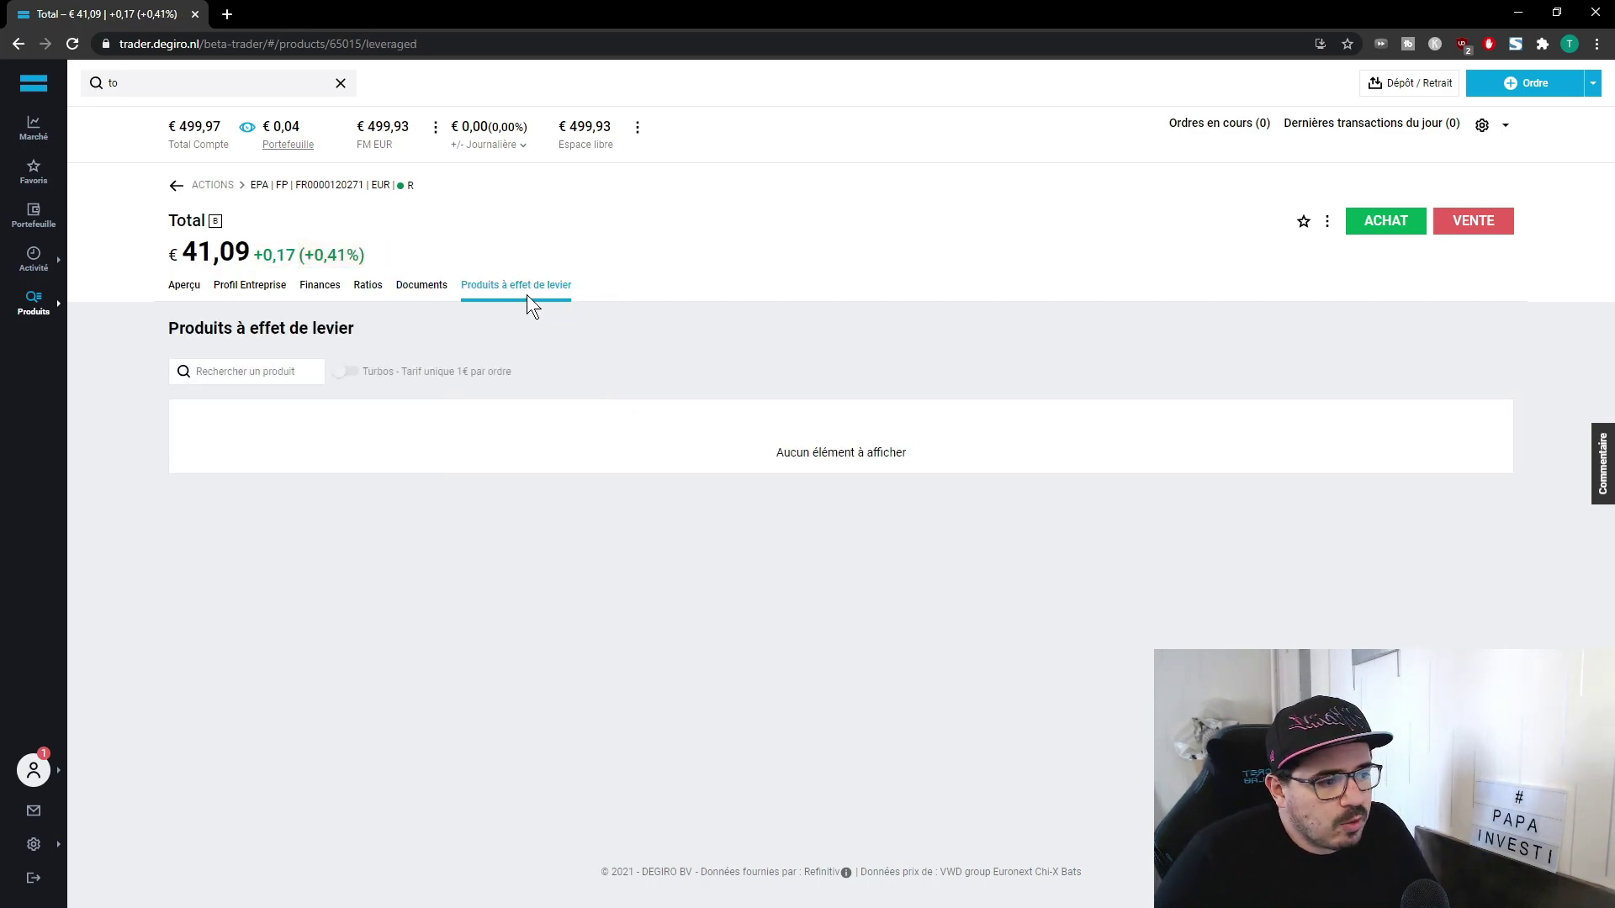
click(186, 287)
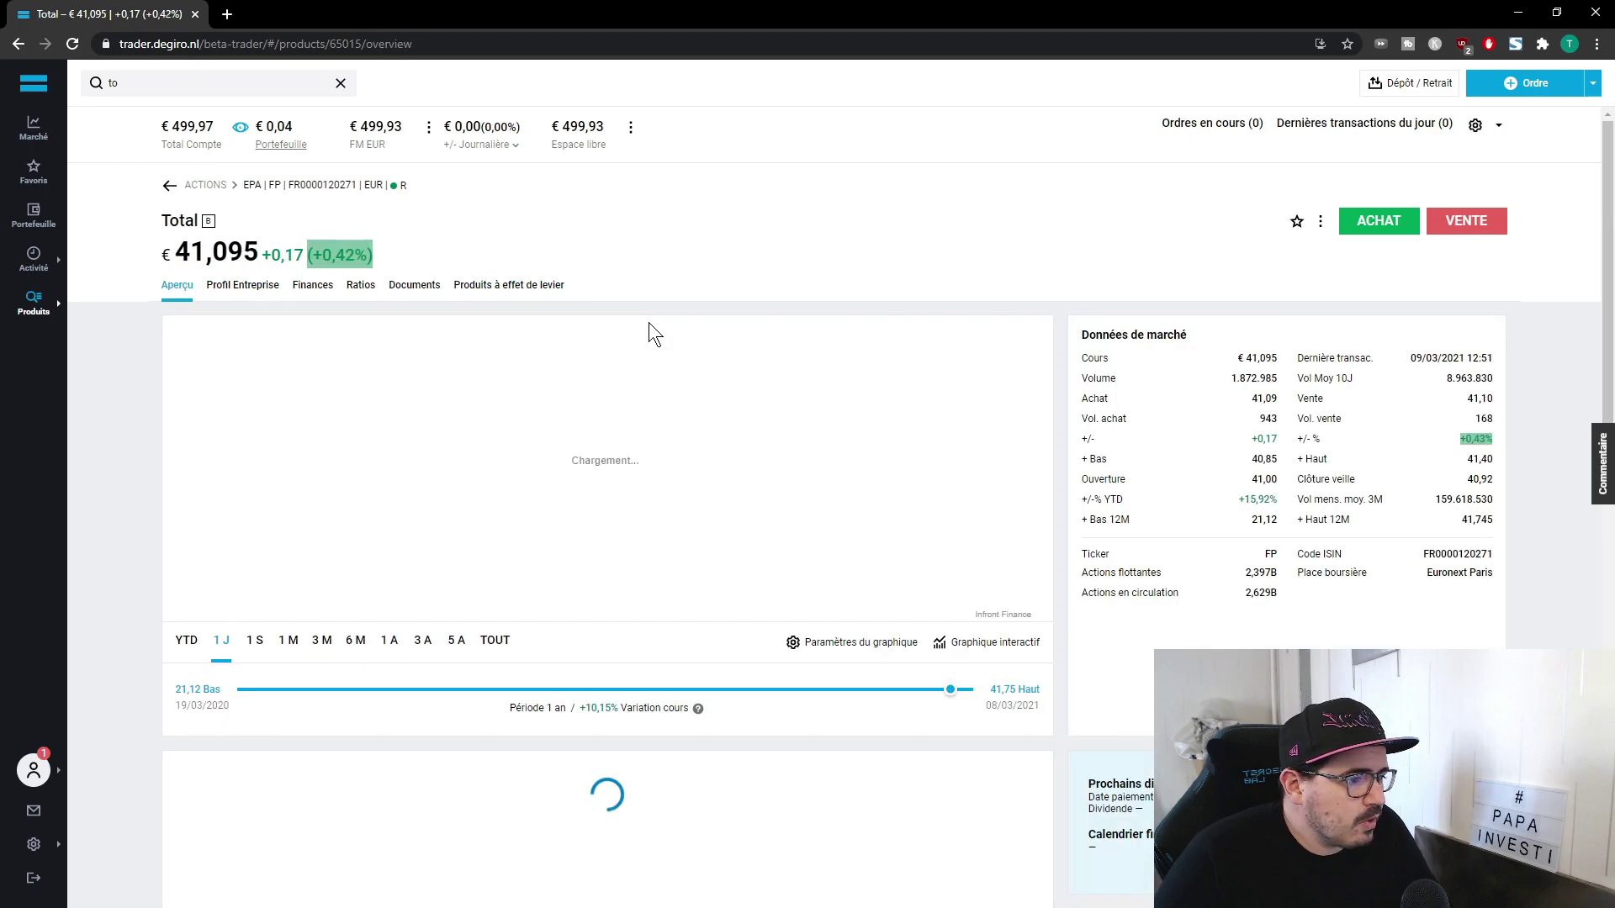